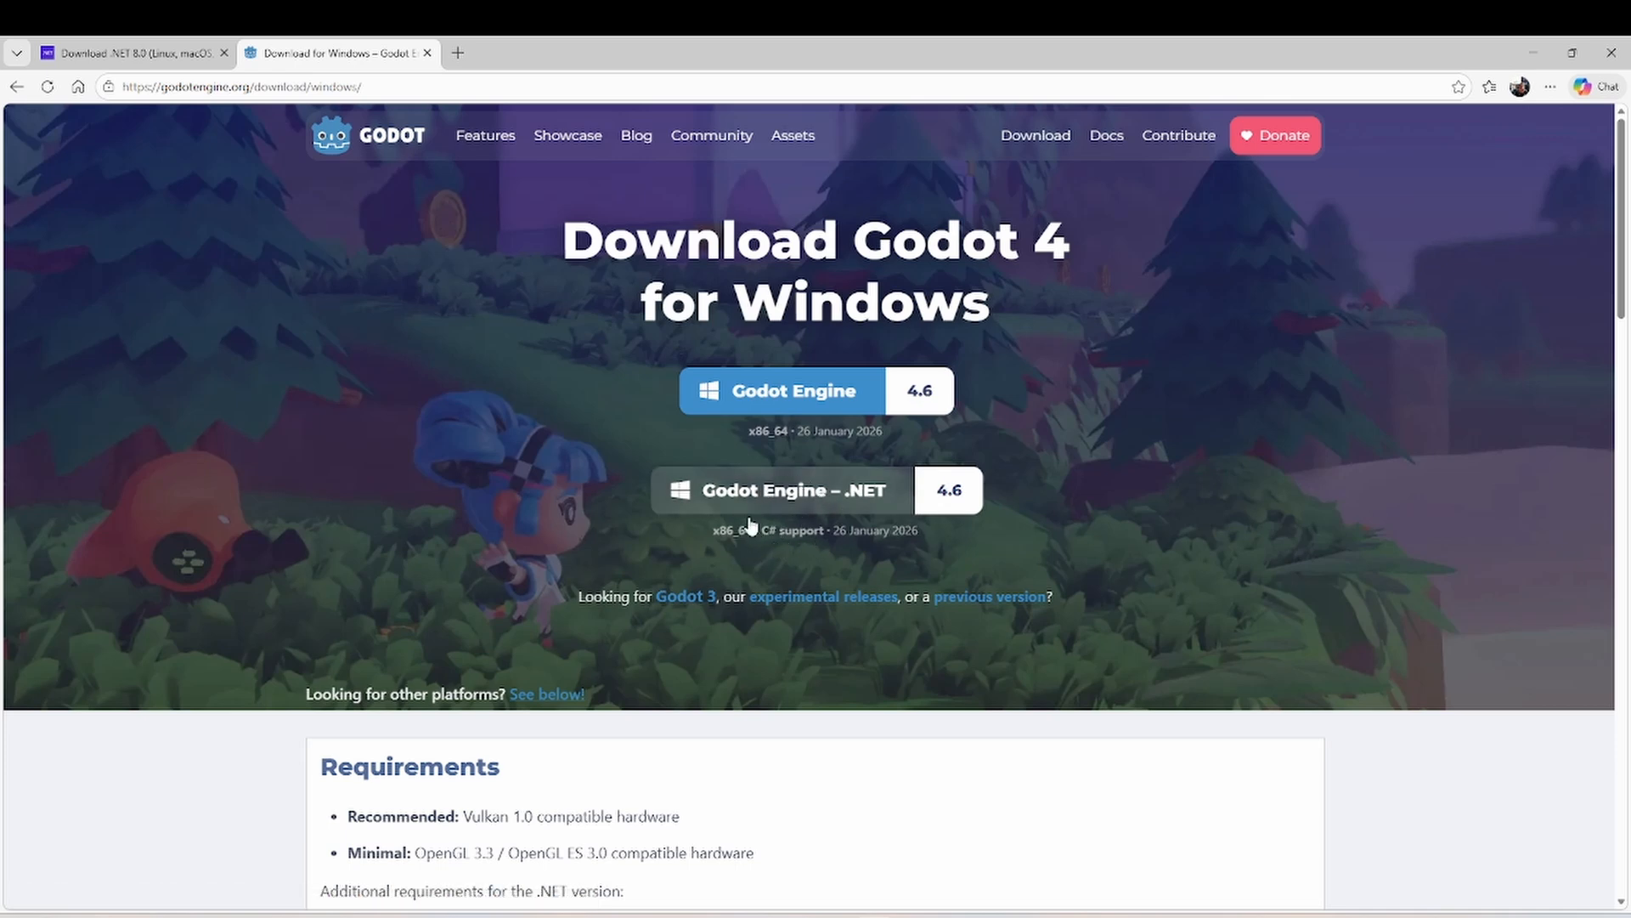
# - Bring up the .NET 8.0 download page and view the extraction option for the Godot_v4.5-stable_mono_win64 archive in C:\Godot
pyautogui.click(138, 56)
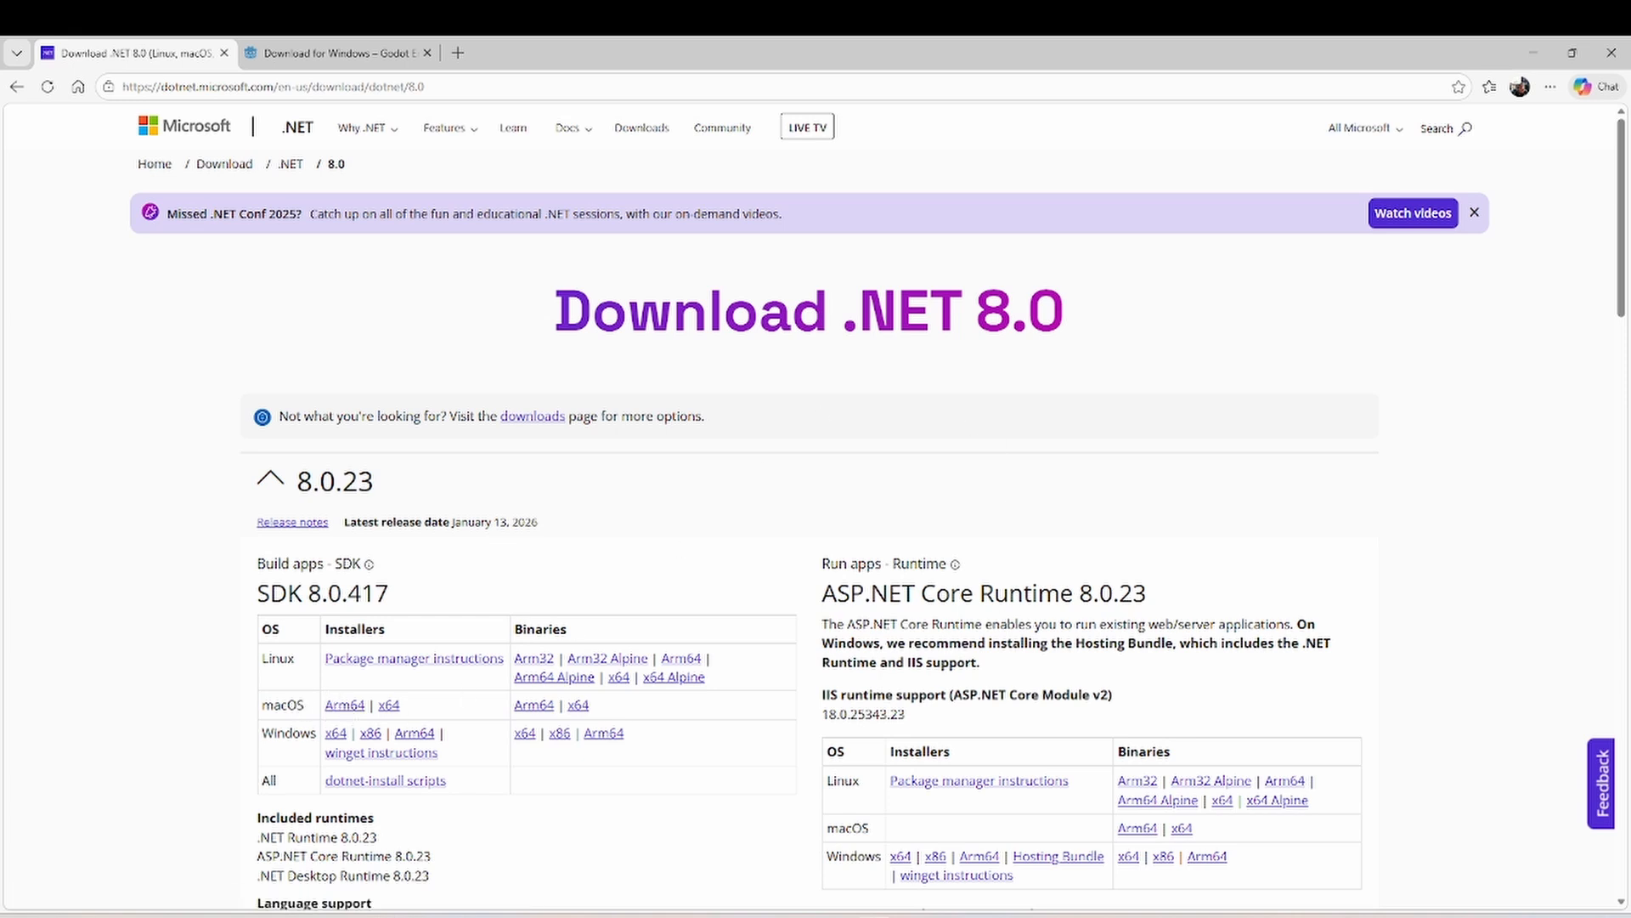
pyautogui.moveTo(837, 914)
pyautogui.click(837, 866)
pyautogui.rightClick(714, 379)
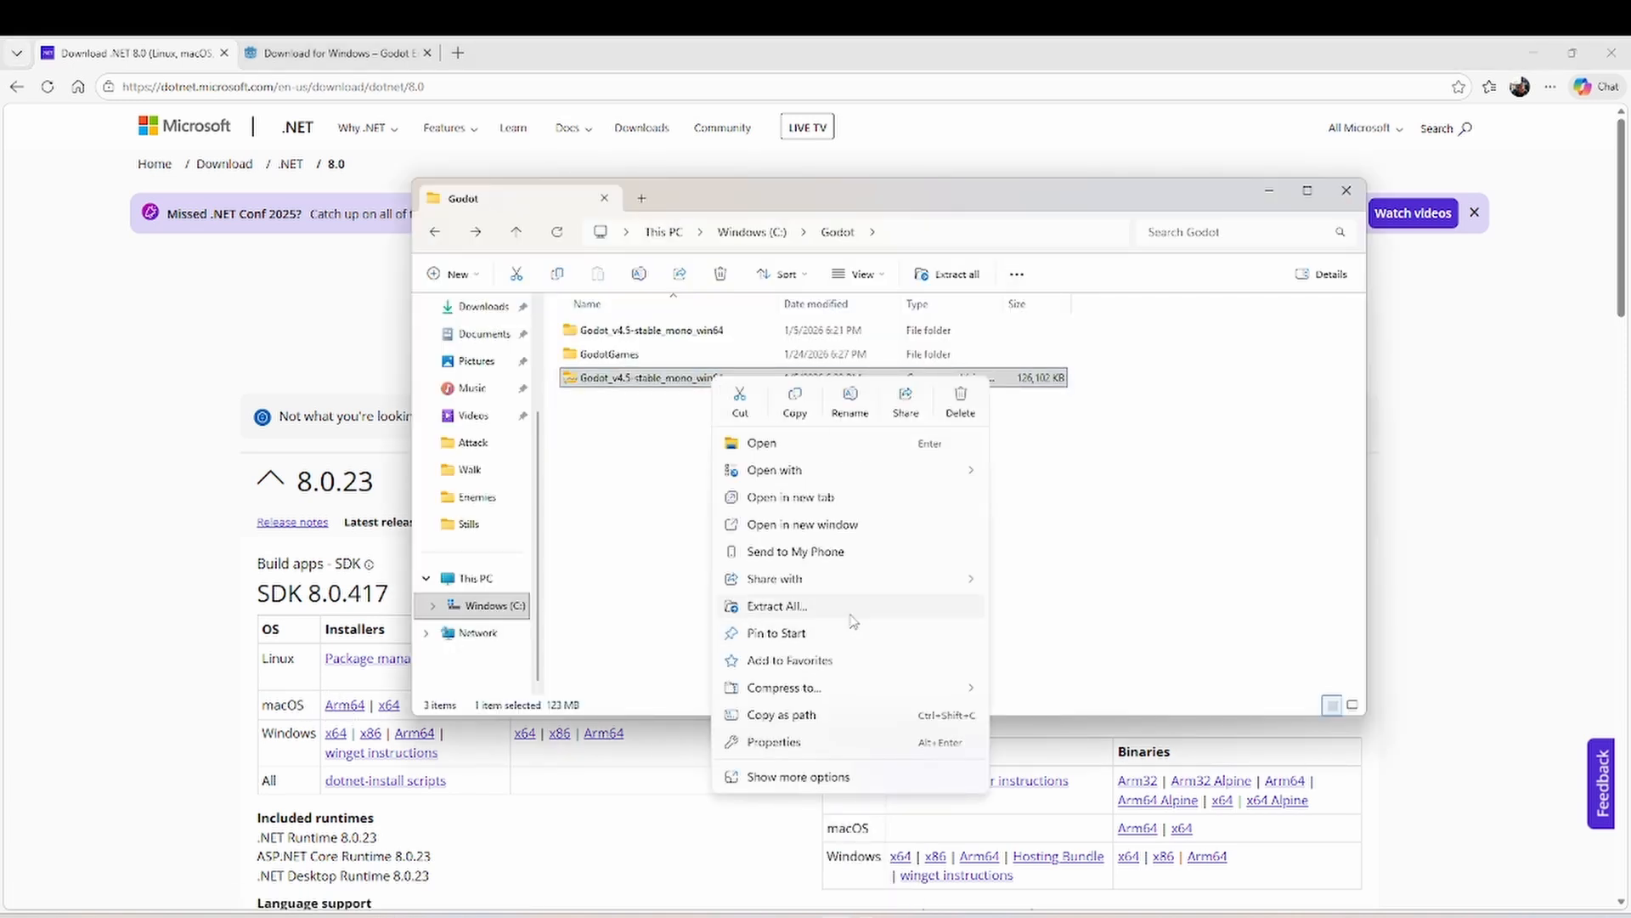
# - Launch the Godot_v4.5-stable_mono_win64 application from its extracted folder and maximize the Project Manager
pyautogui.click(666, 336)
pyautogui.doubleClick(667, 336)
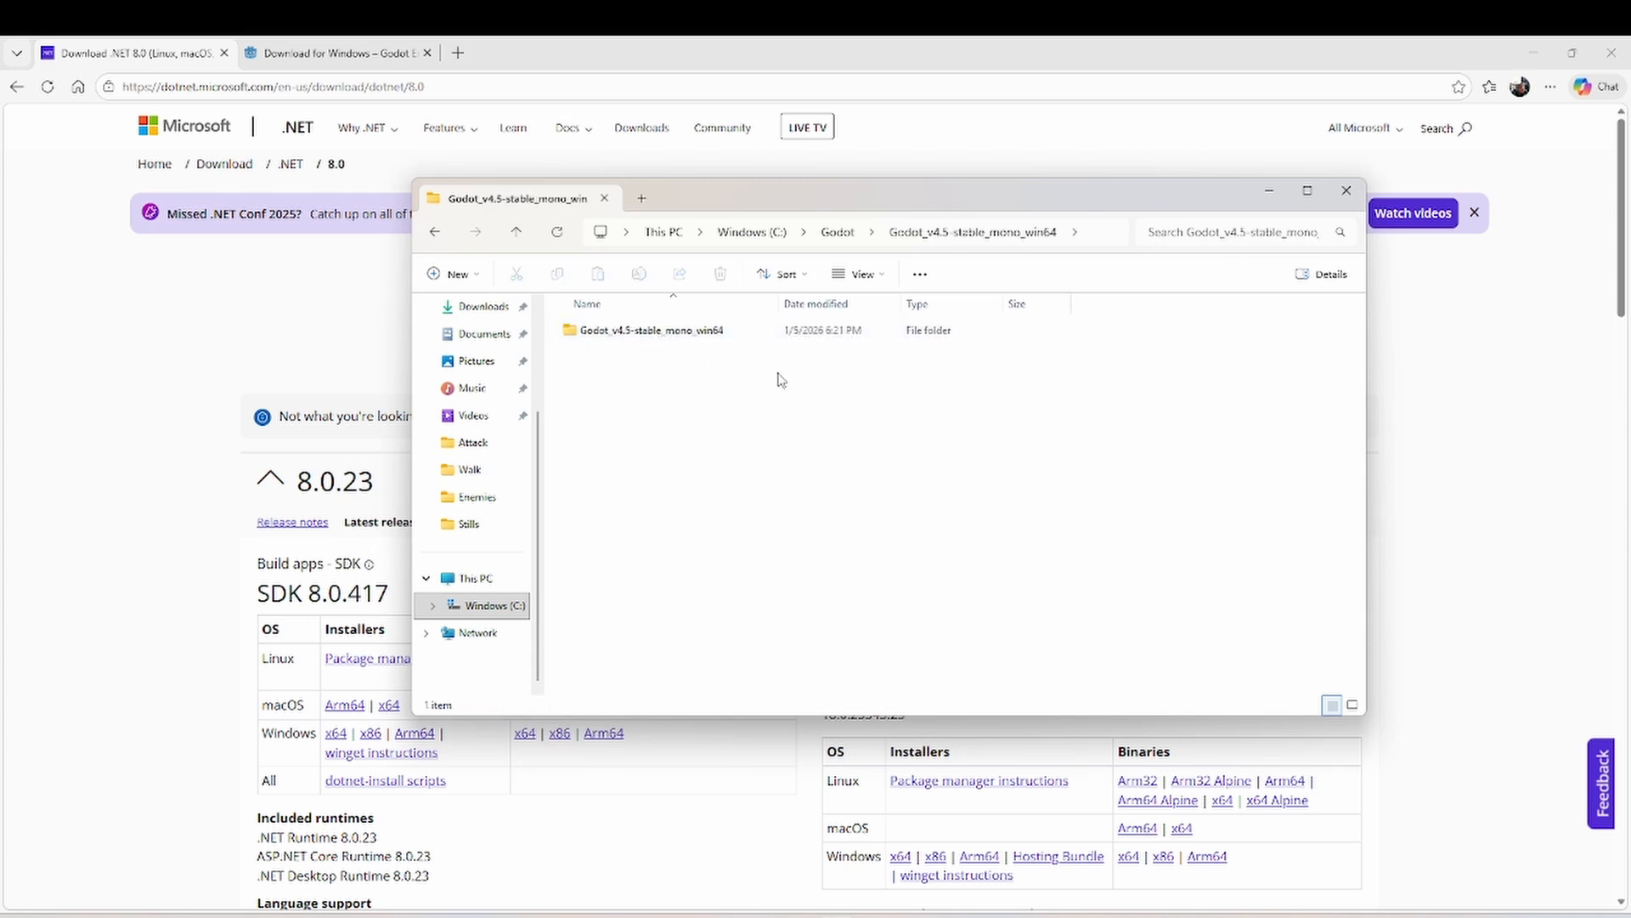
pyautogui.doubleClick(712, 337)
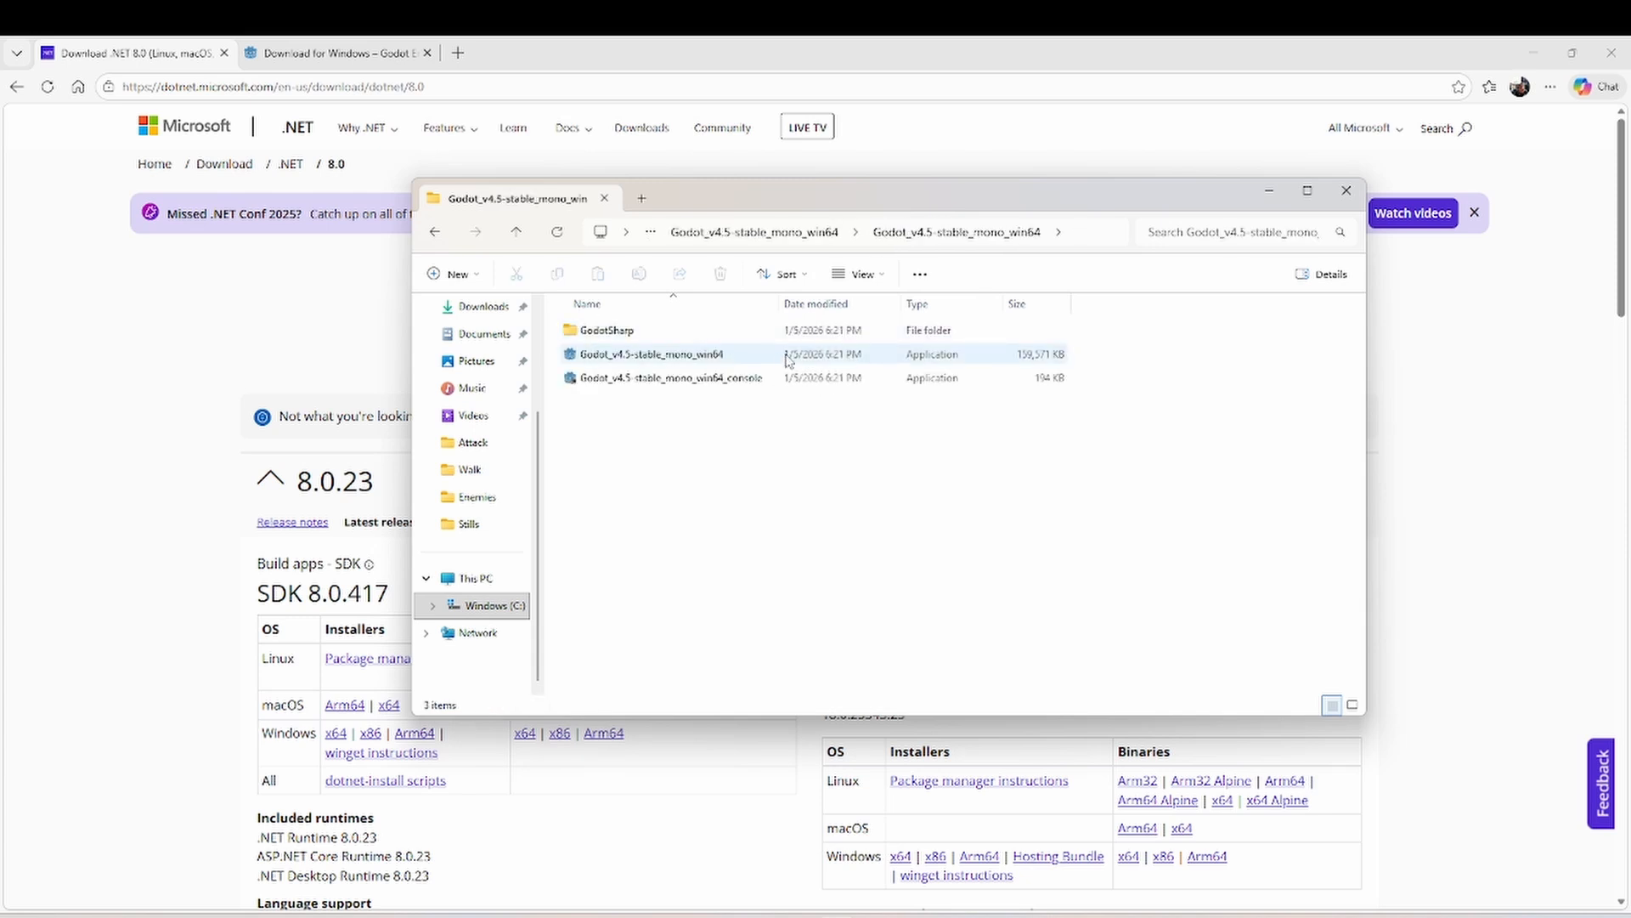
pyautogui.click(722, 354)
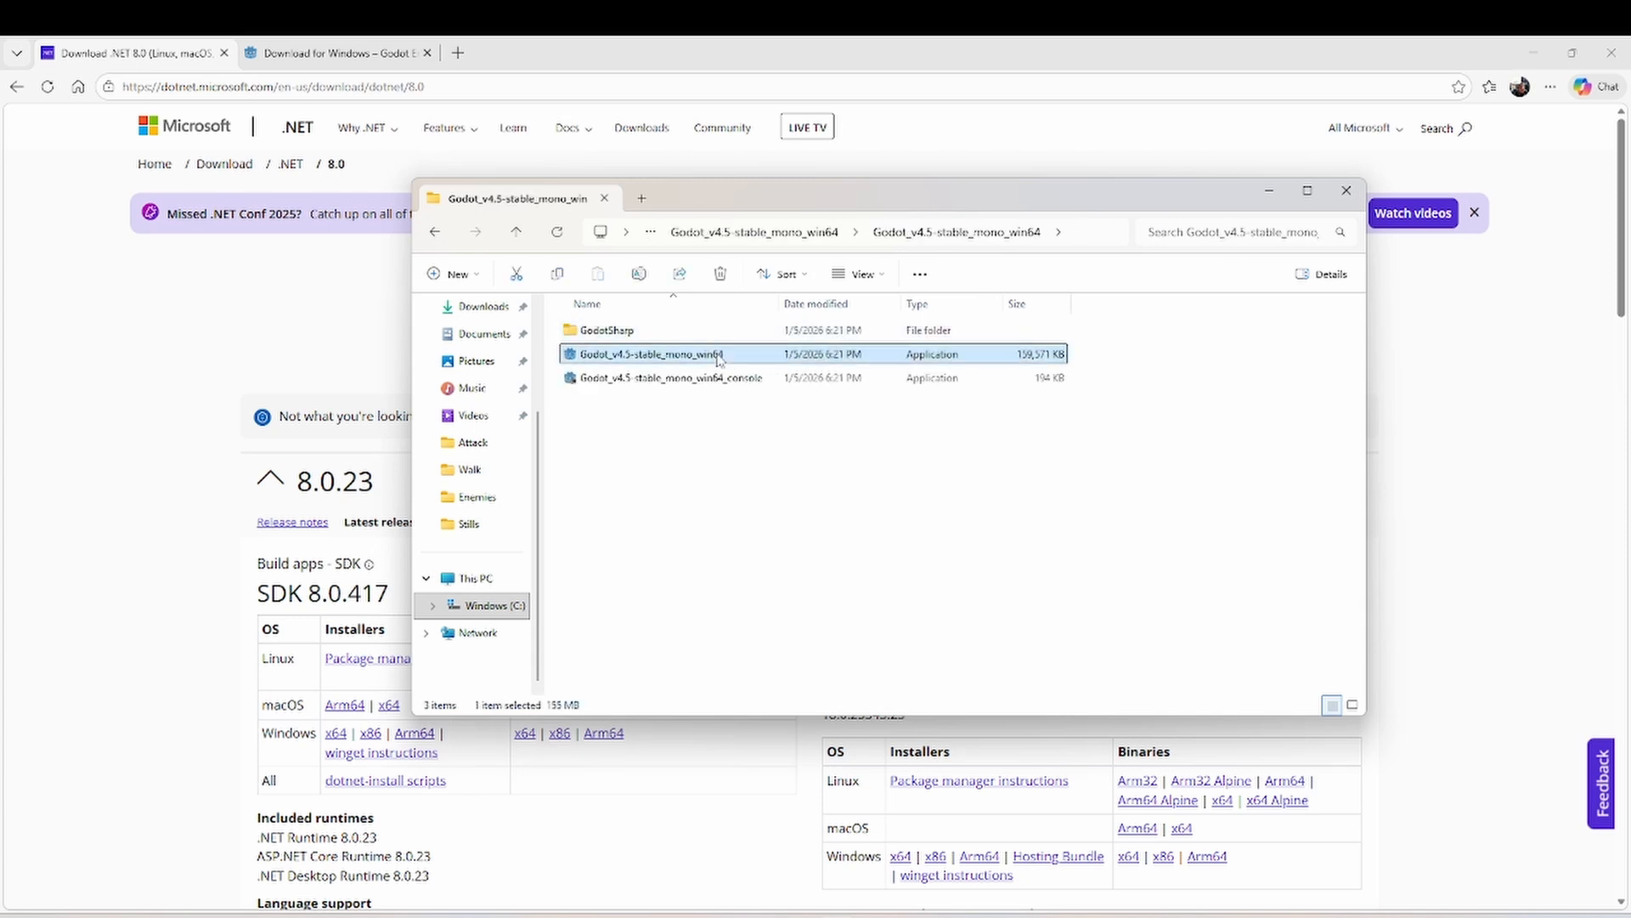
pyautogui.doubleClick(719, 362)
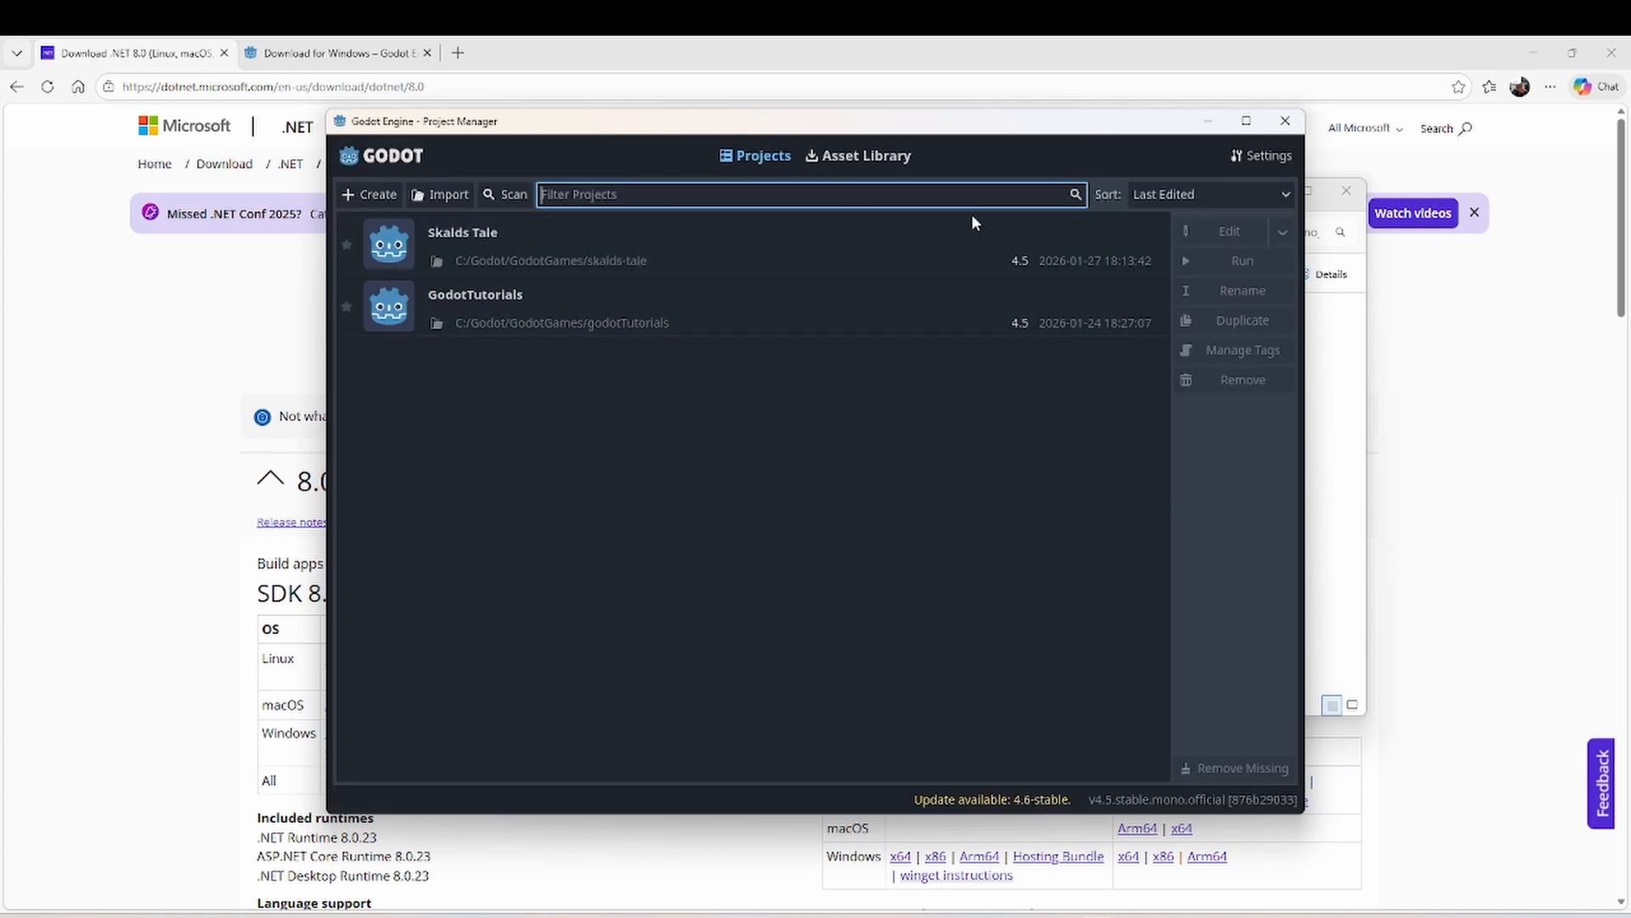
pyautogui.click(1245, 122)
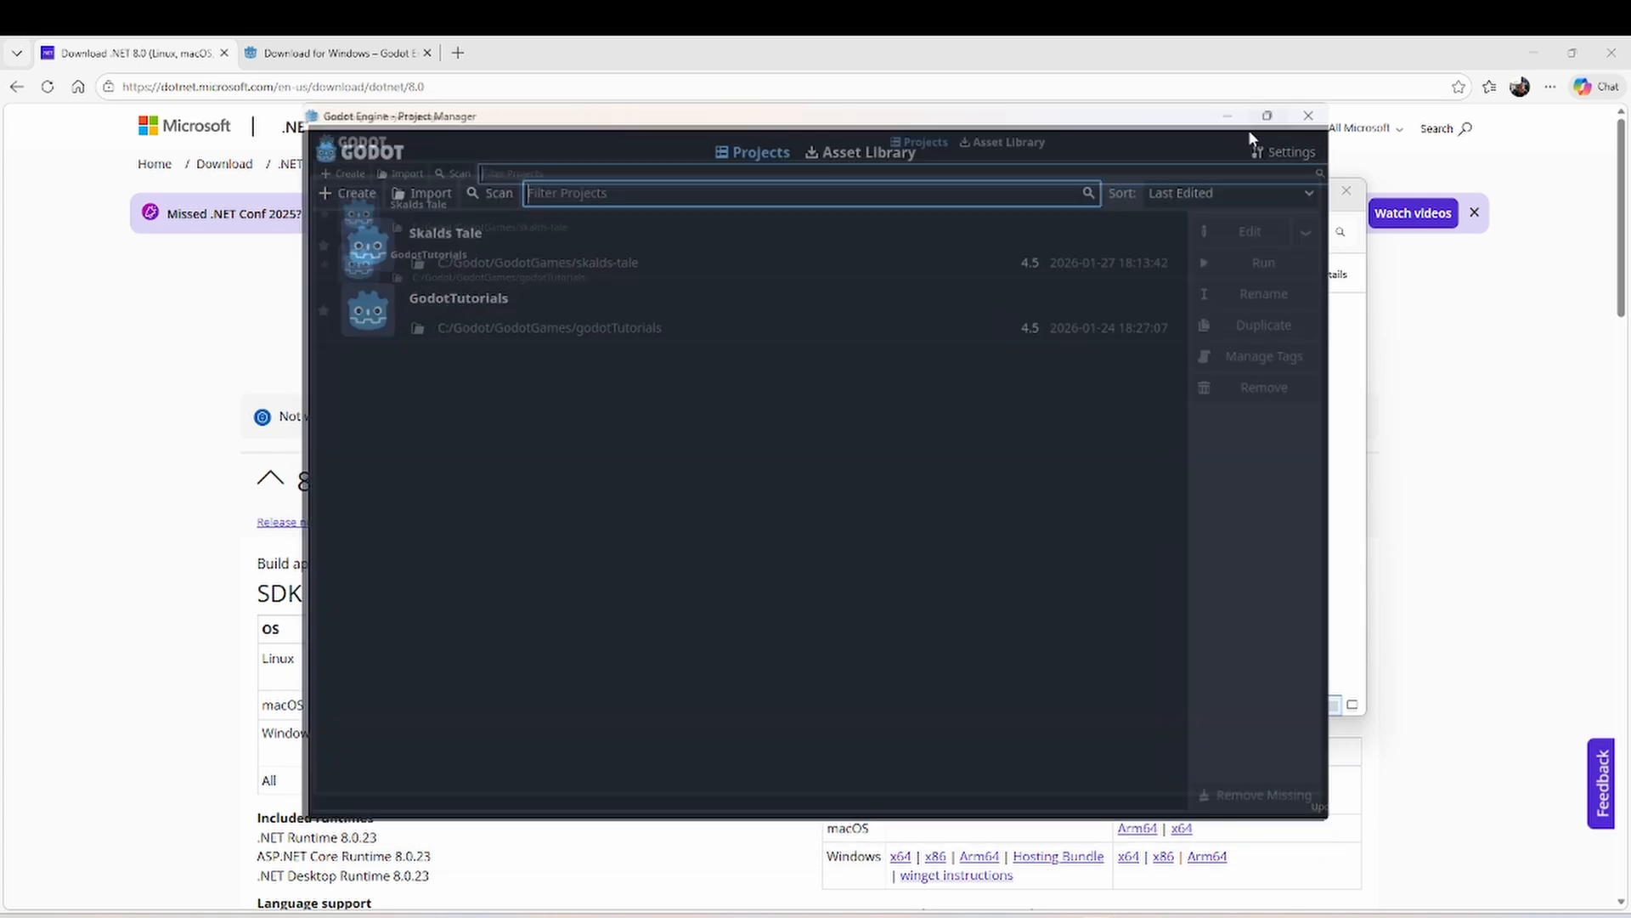
# - Review the Directory Naming Convention choices in the Project Manager's quick settings, keeping camelCase
pyautogui.click(1597, 78)
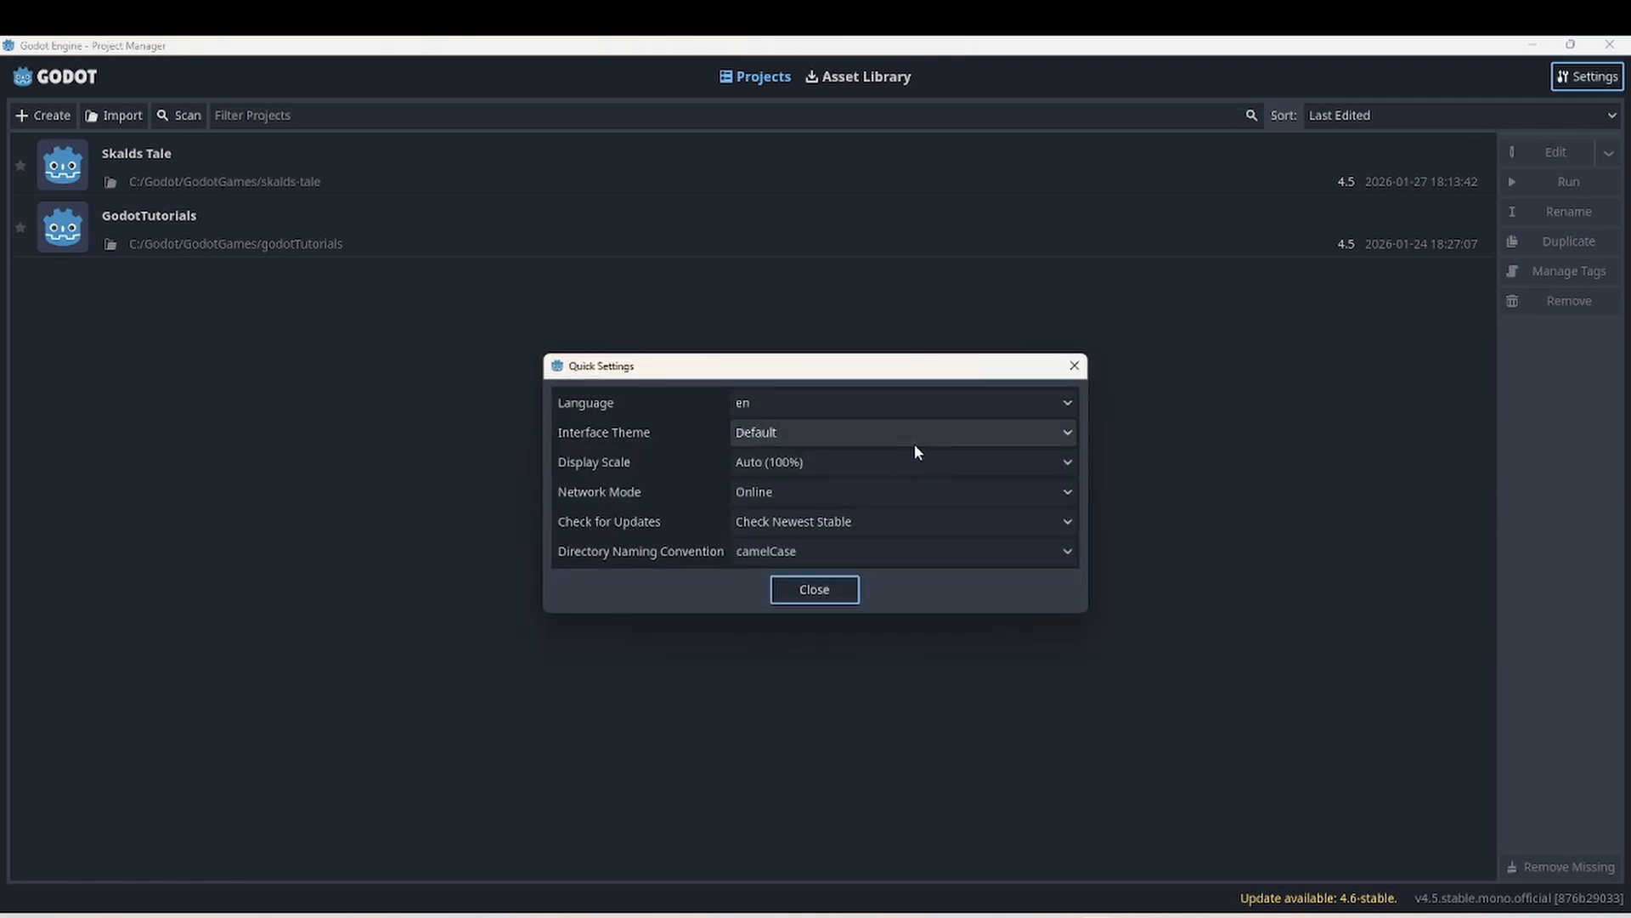
pyautogui.click(919, 554)
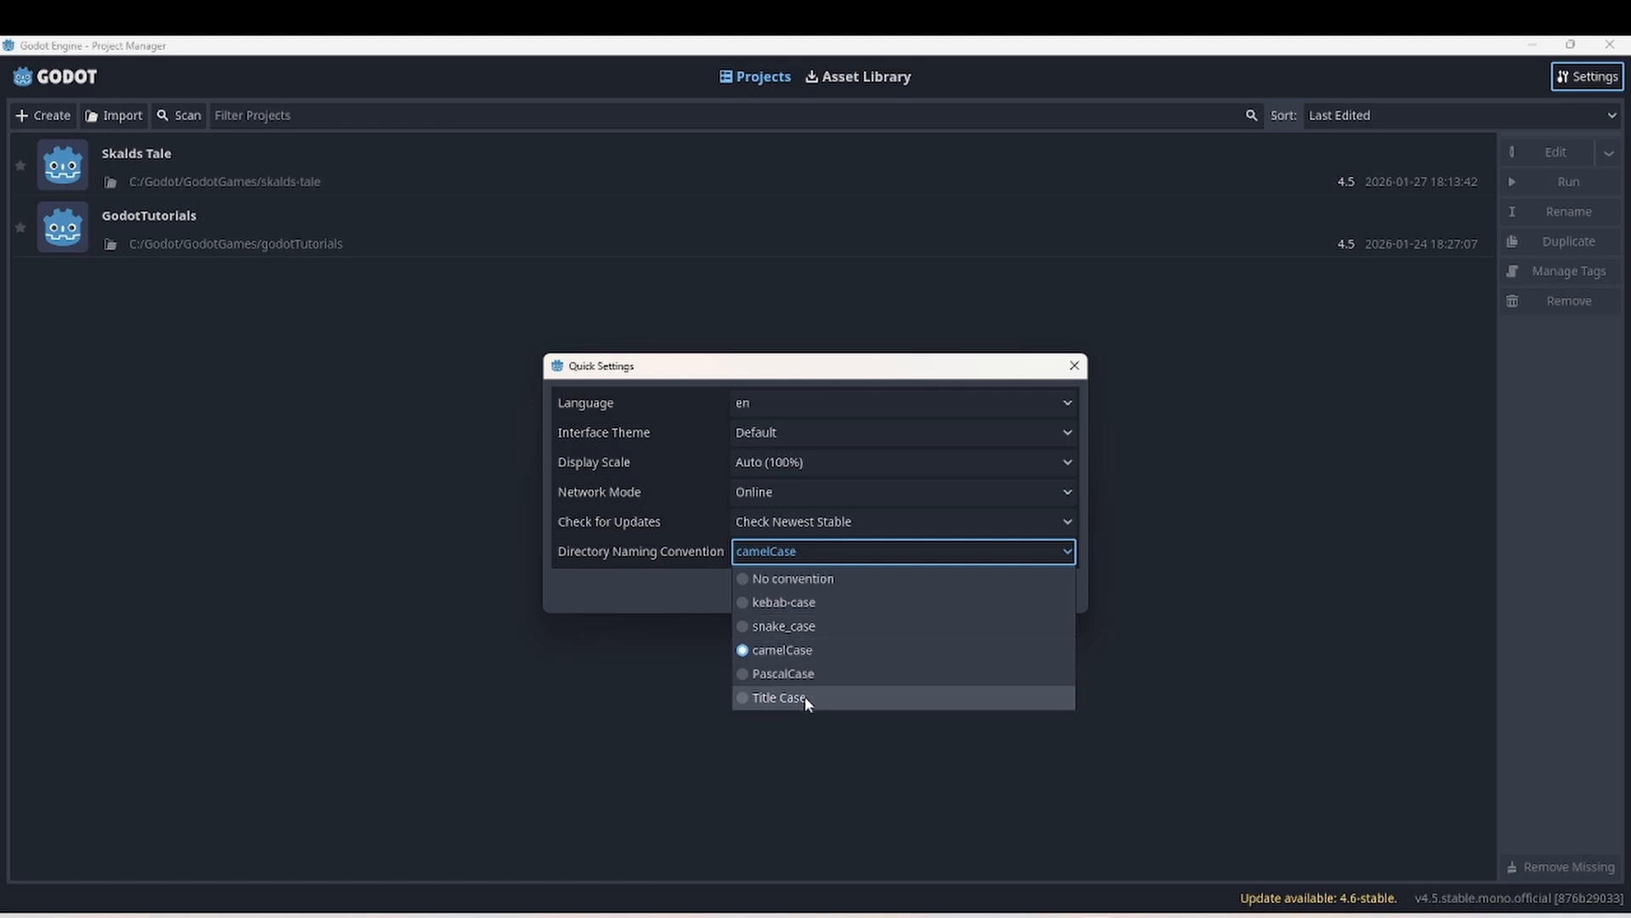
pyautogui.click(1233, 530)
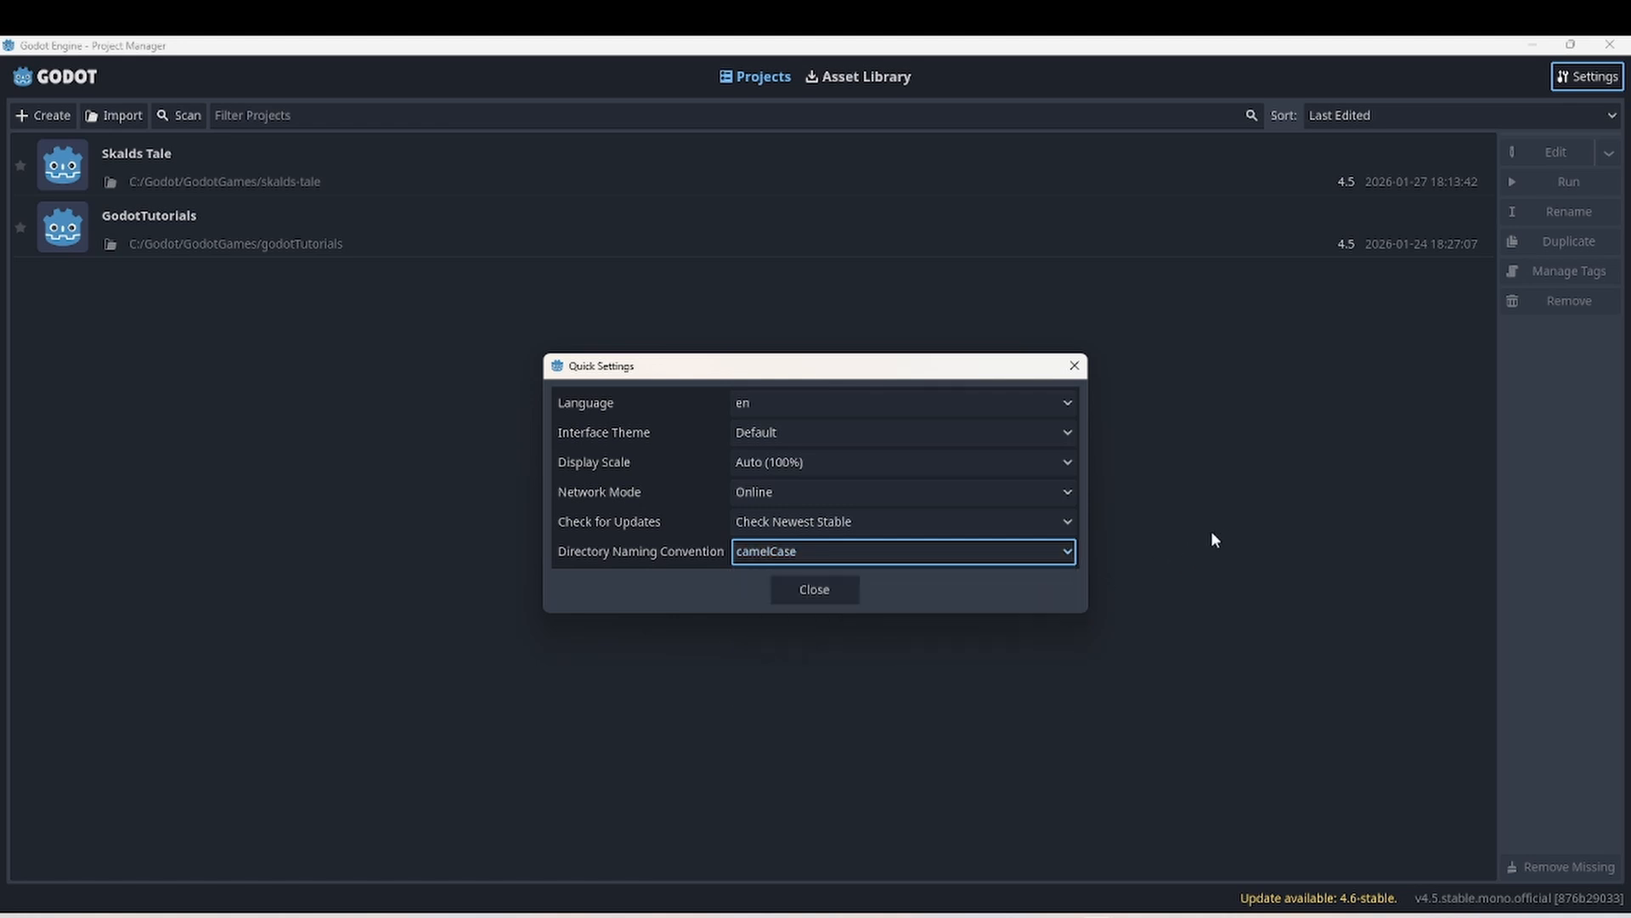
pyautogui.click(1074, 366)
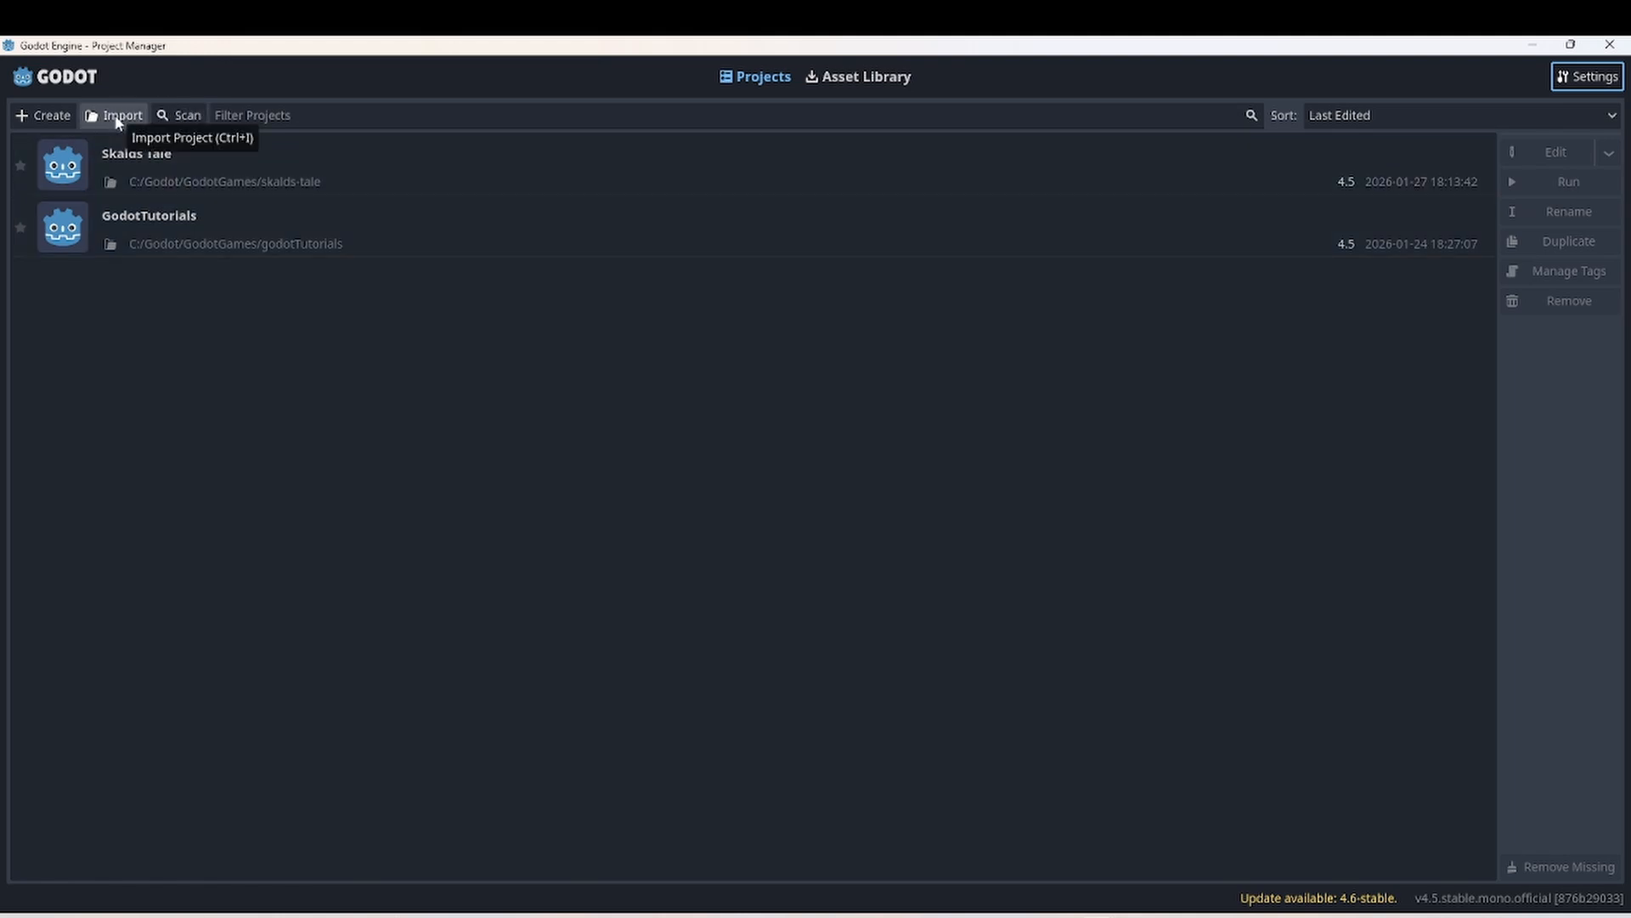
pyautogui.click(45, 116)
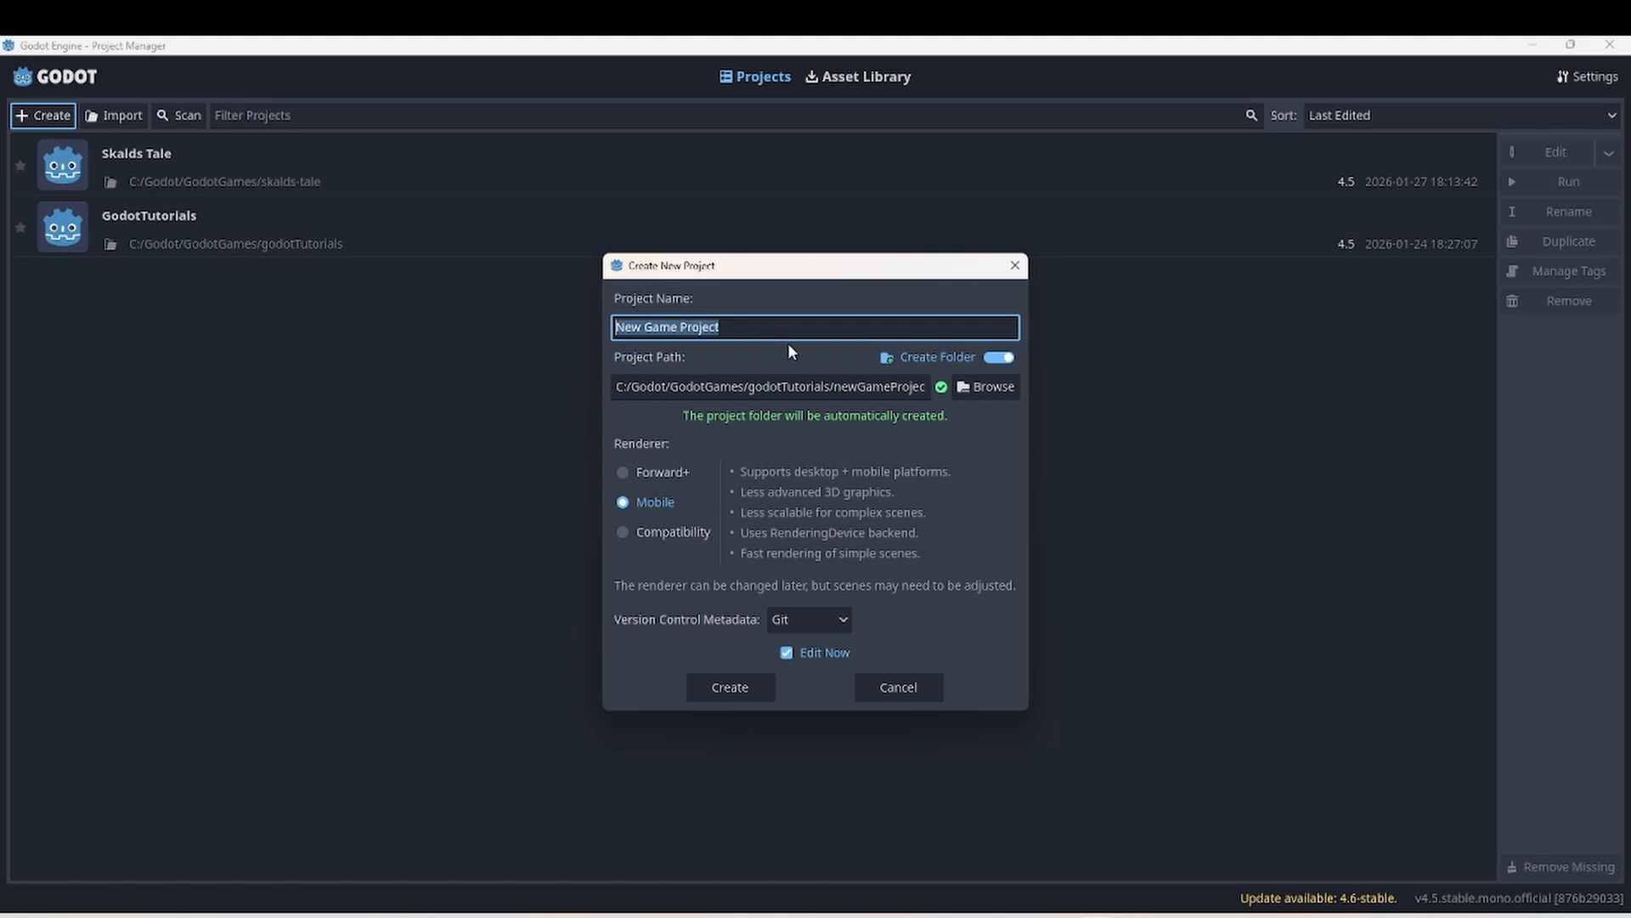
pyautogui.write('God')
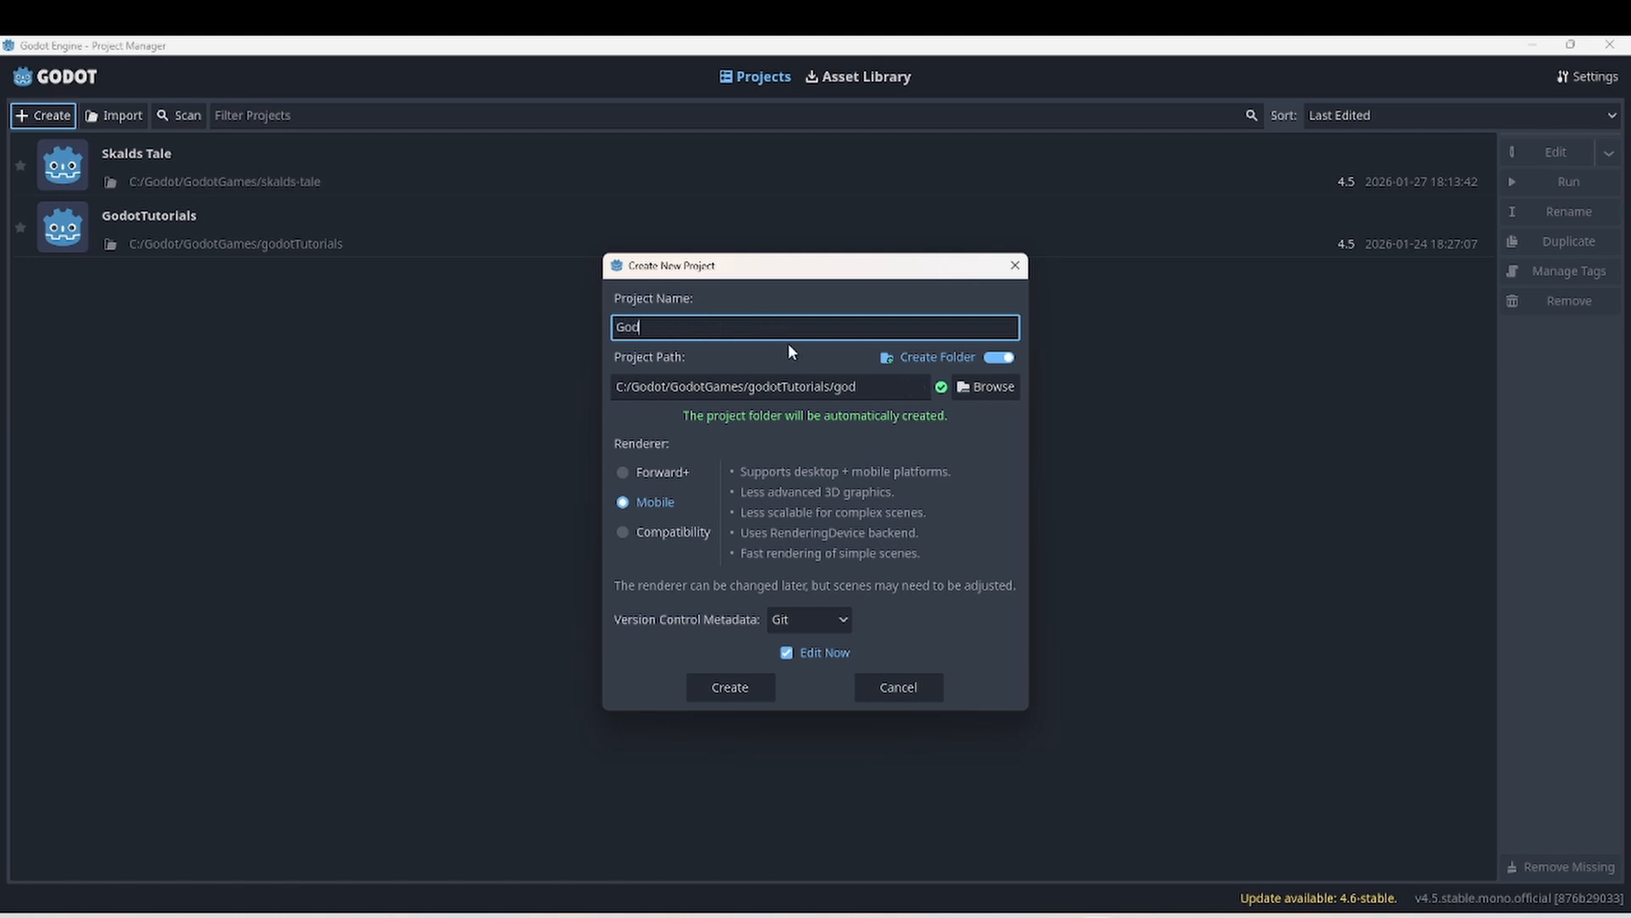
pyautogui.write('otTutorials')
pyautogui.click(625, 472)
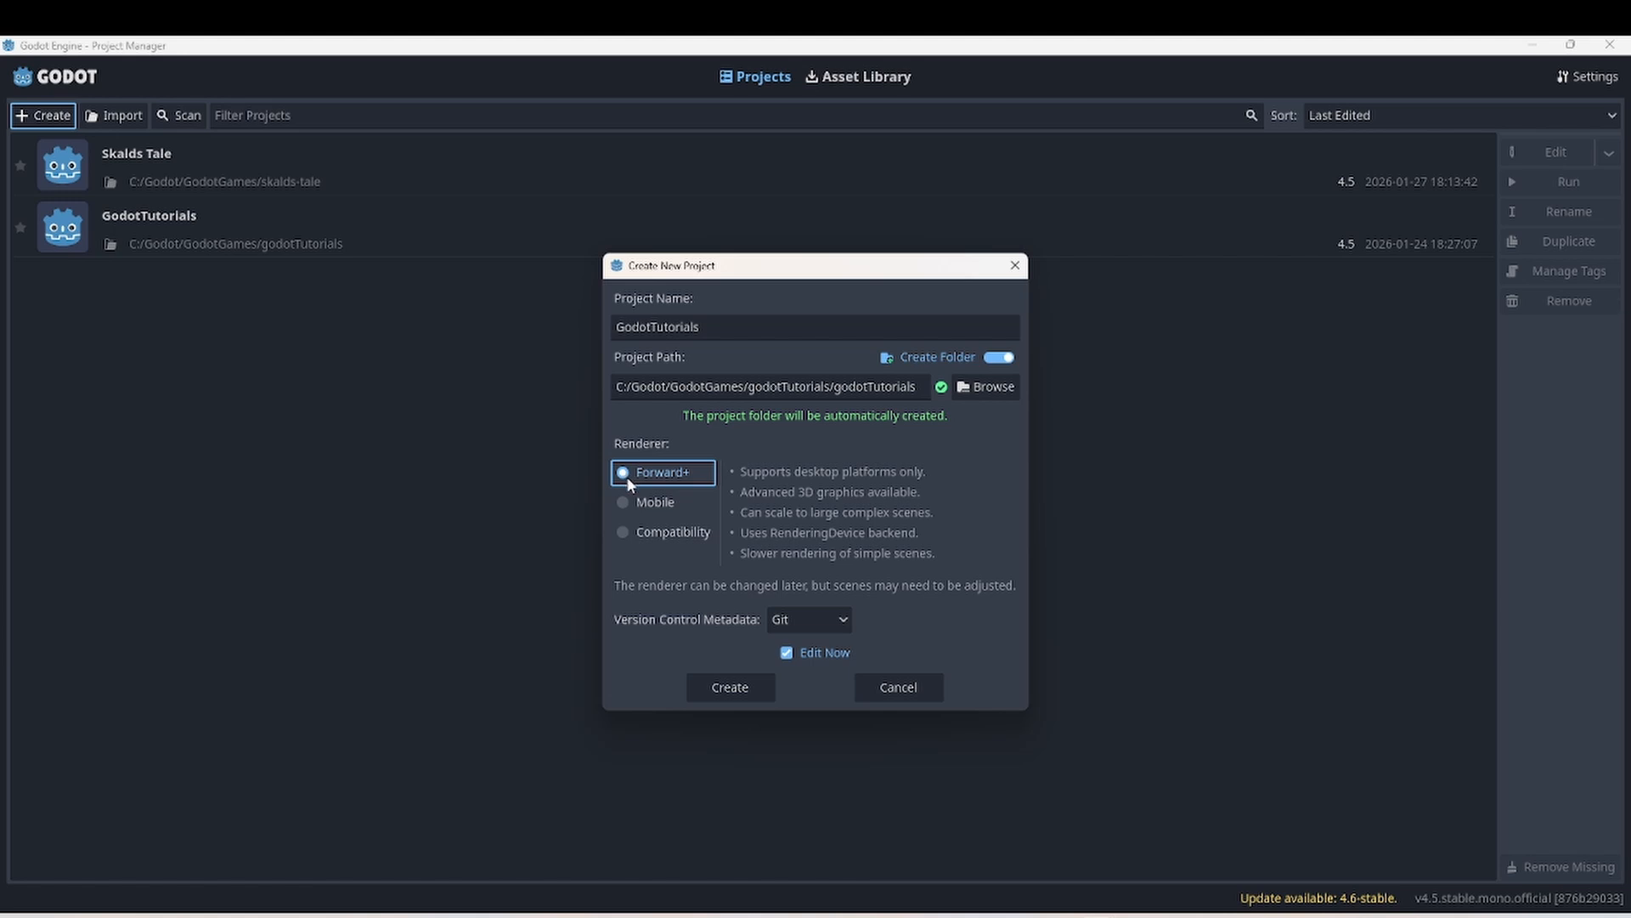
pyautogui.click(624, 505)
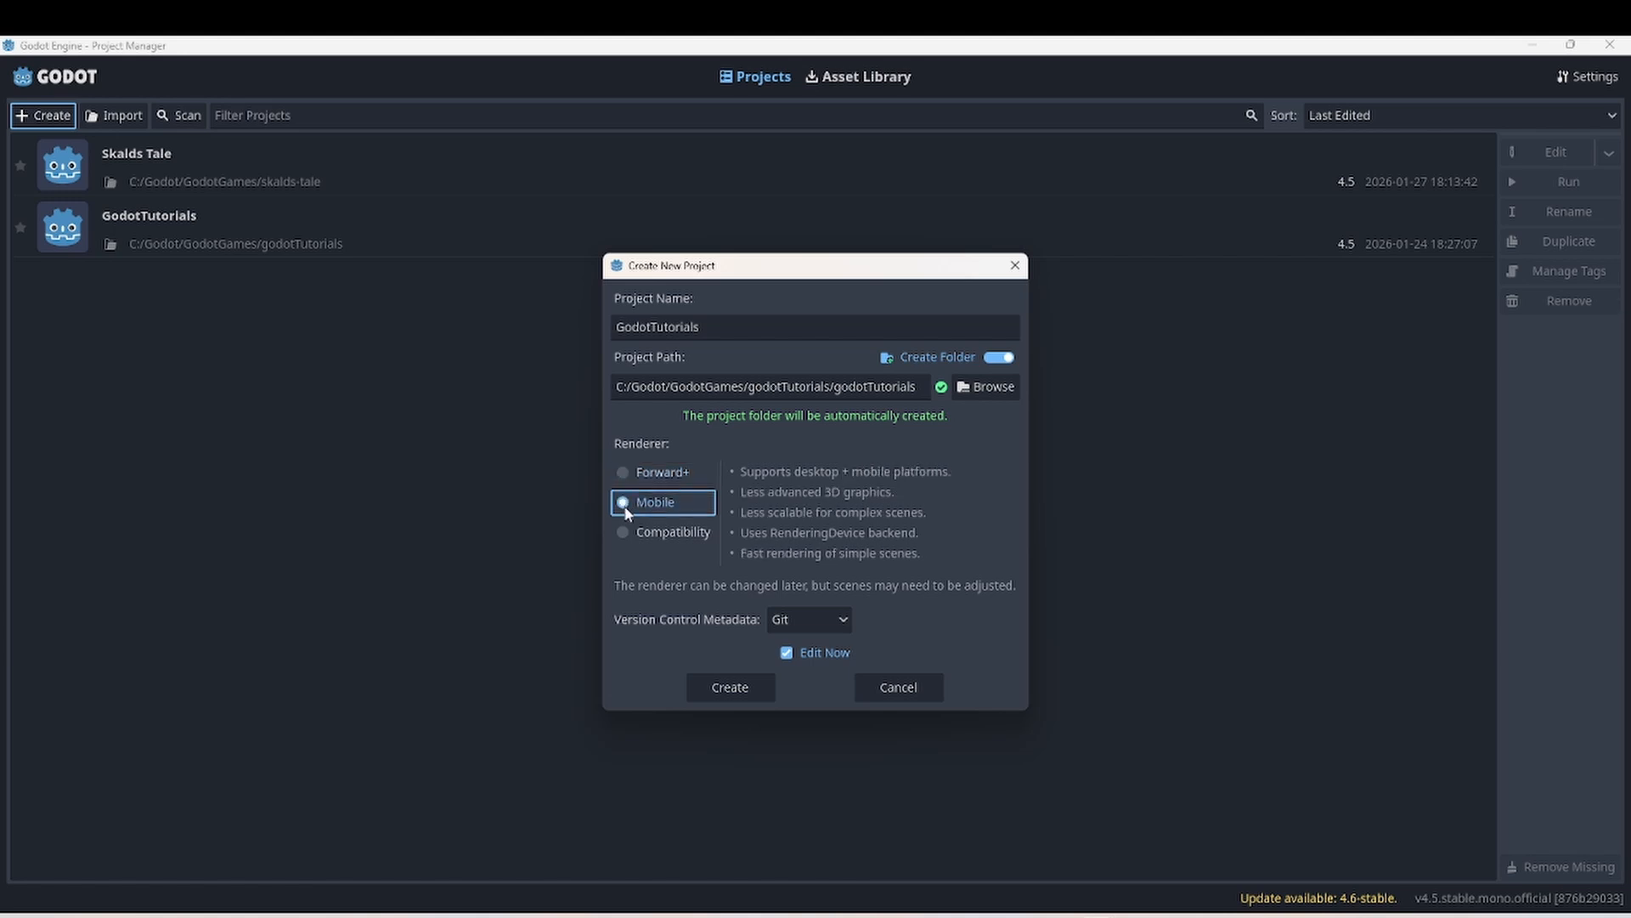
pyautogui.click(624, 529)
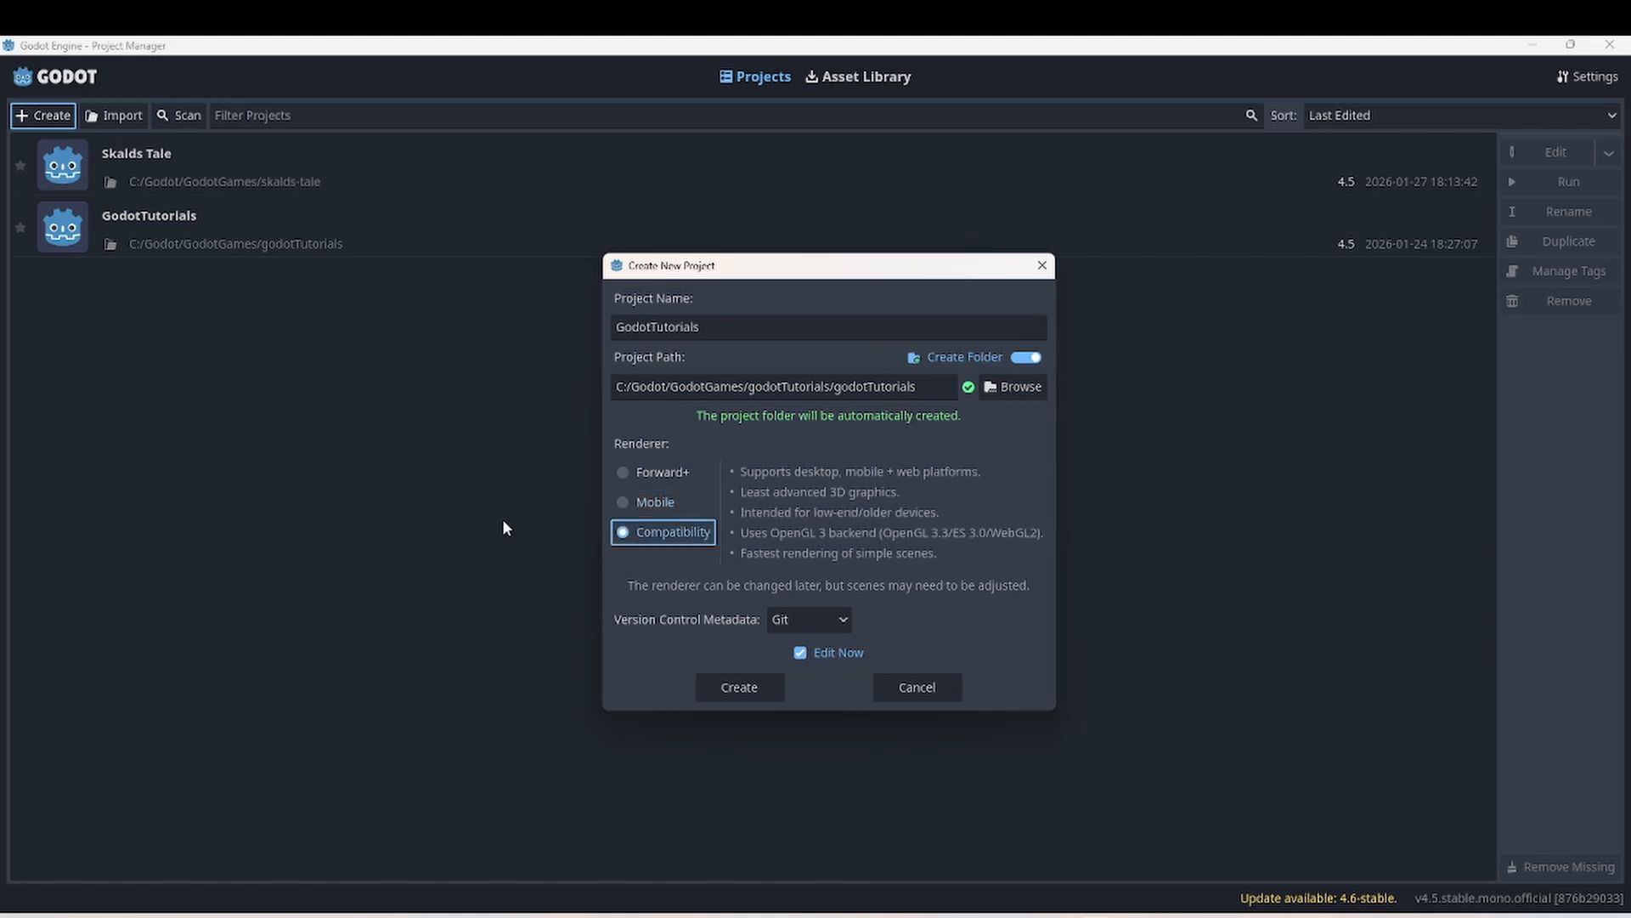
pyautogui.click(620, 503)
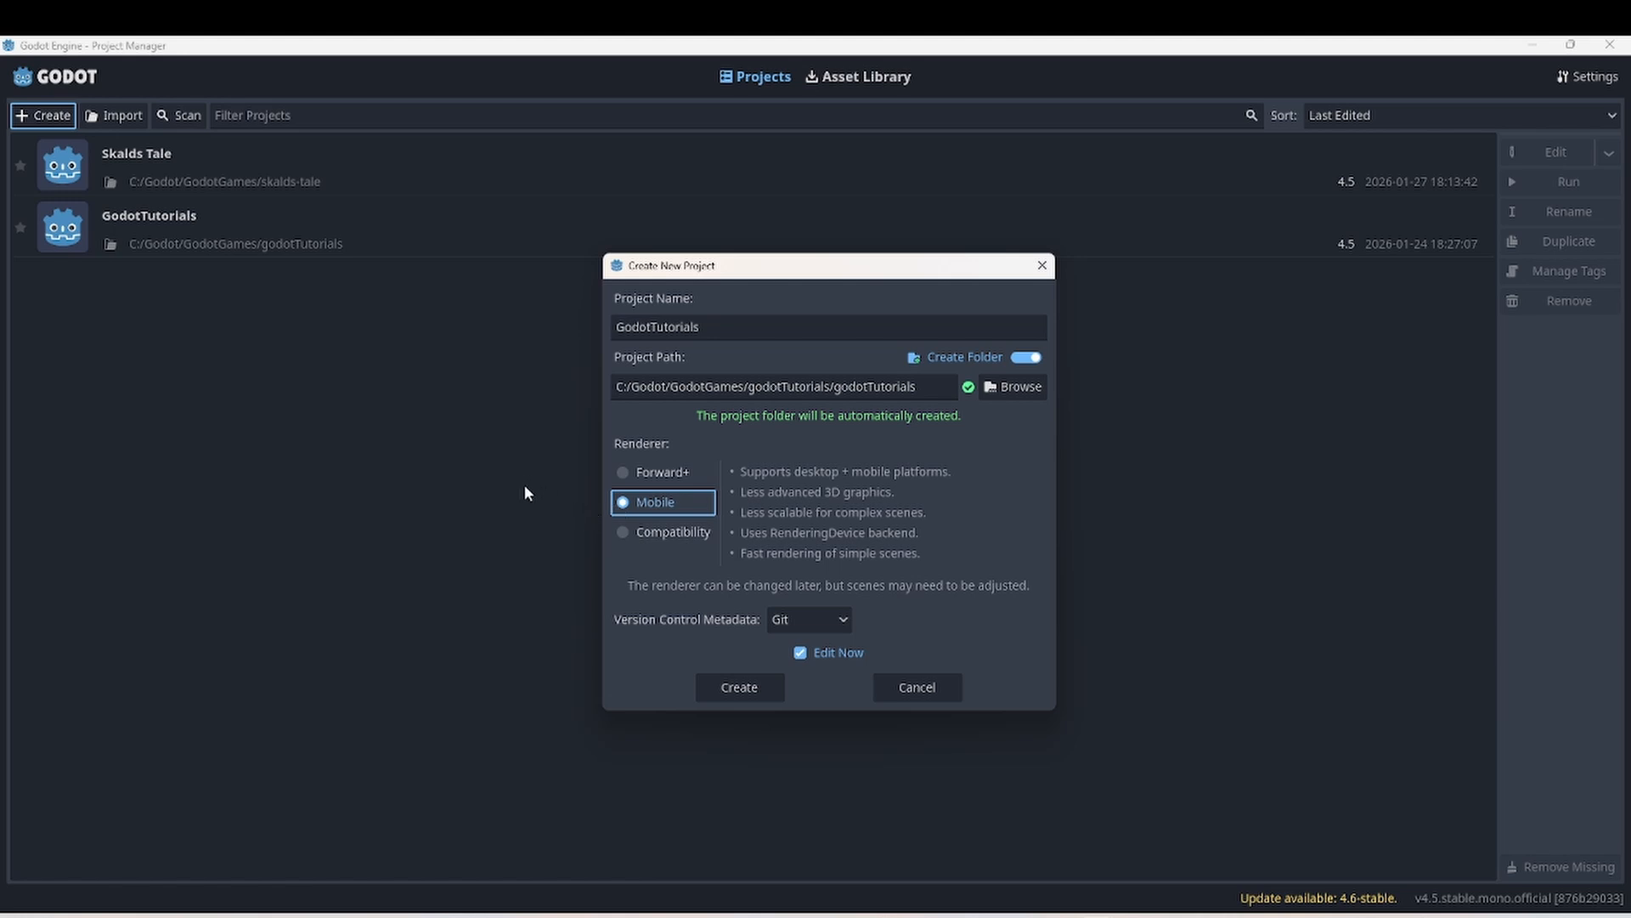
pyautogui.click(793, 624)
pyautogui.click(795, 672)
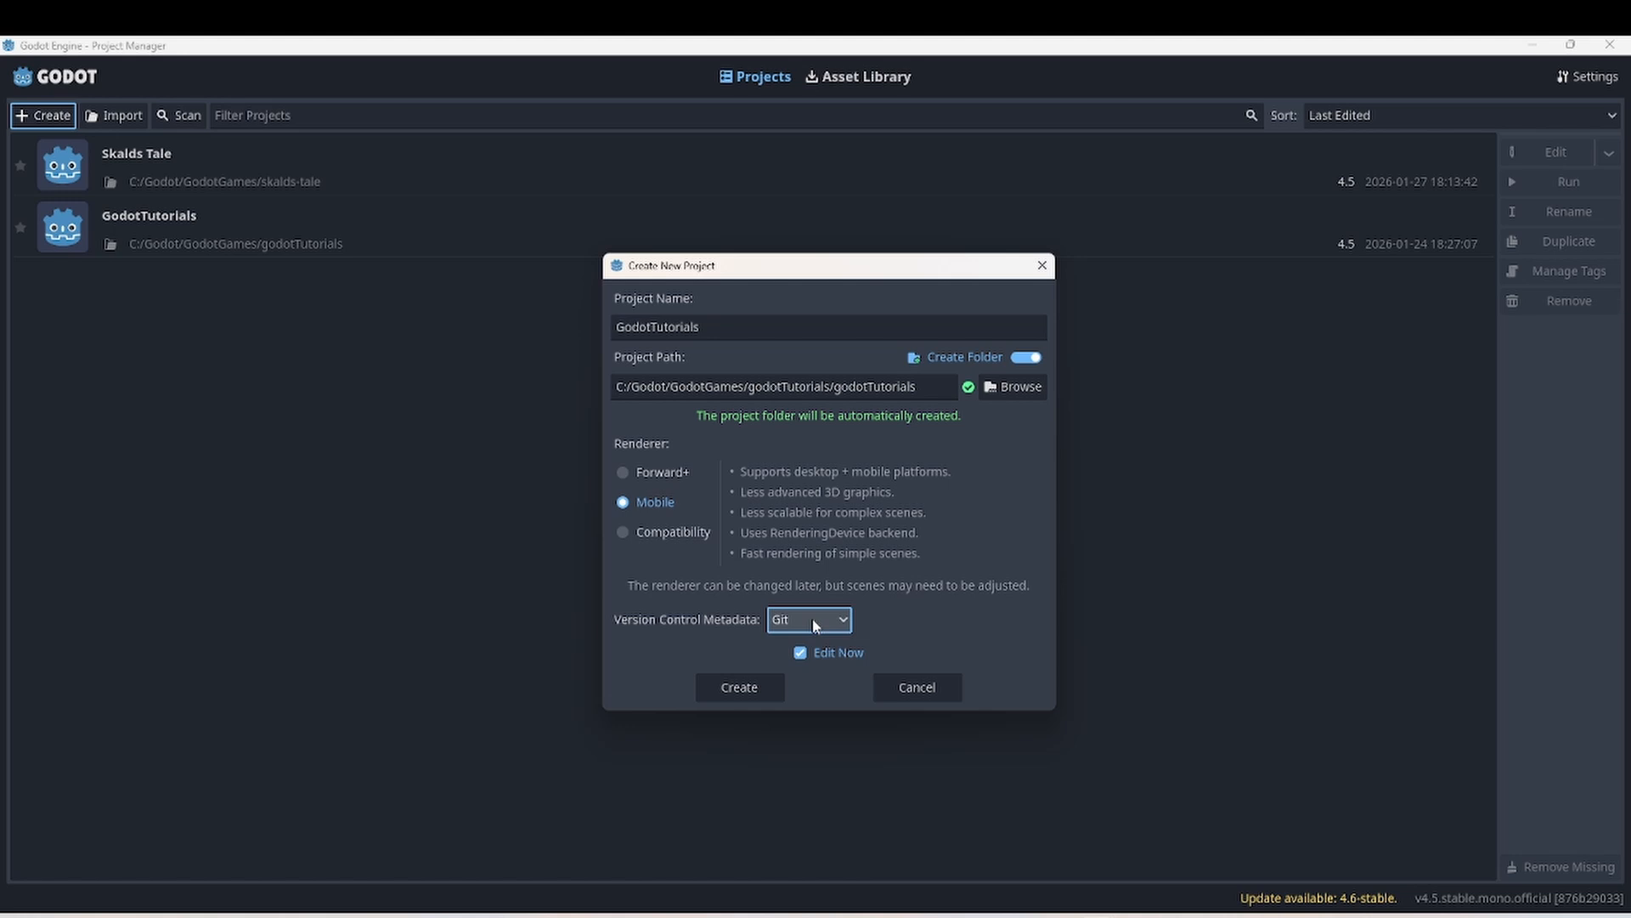
pyautogui.click(1043, 265)
# - Open the GodotTutorials project and view its 3D, 2D, Game, Script and AssetLib workspaces, ending in the 2D workspace
pyautogui.doubleClick(416, 229)
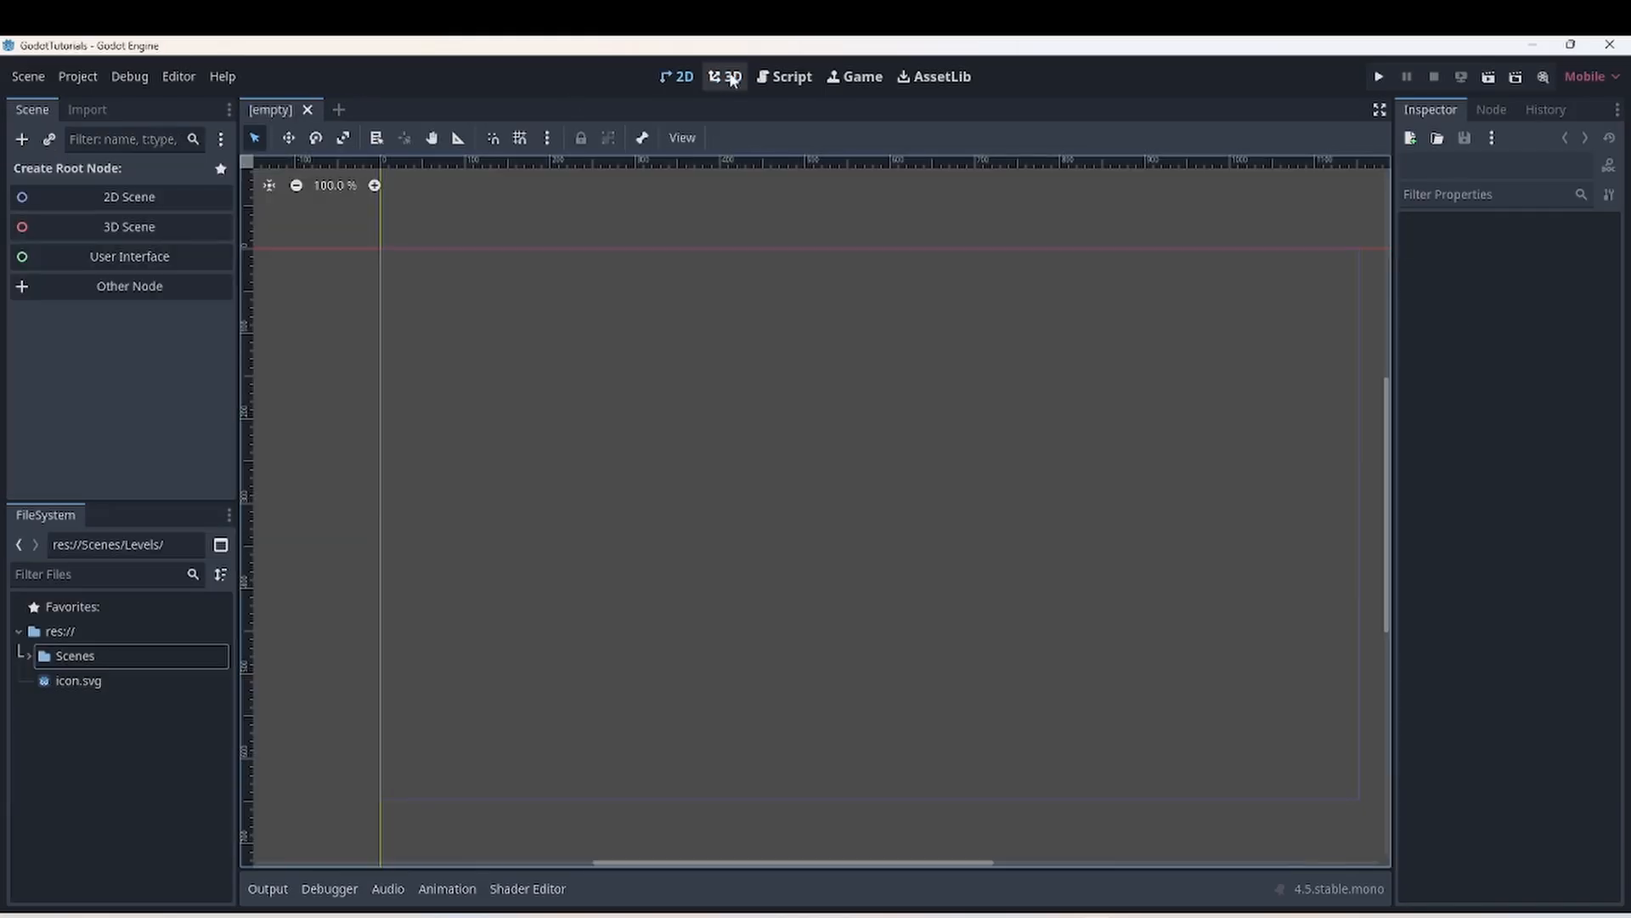
pyautogui.click(726, 76)
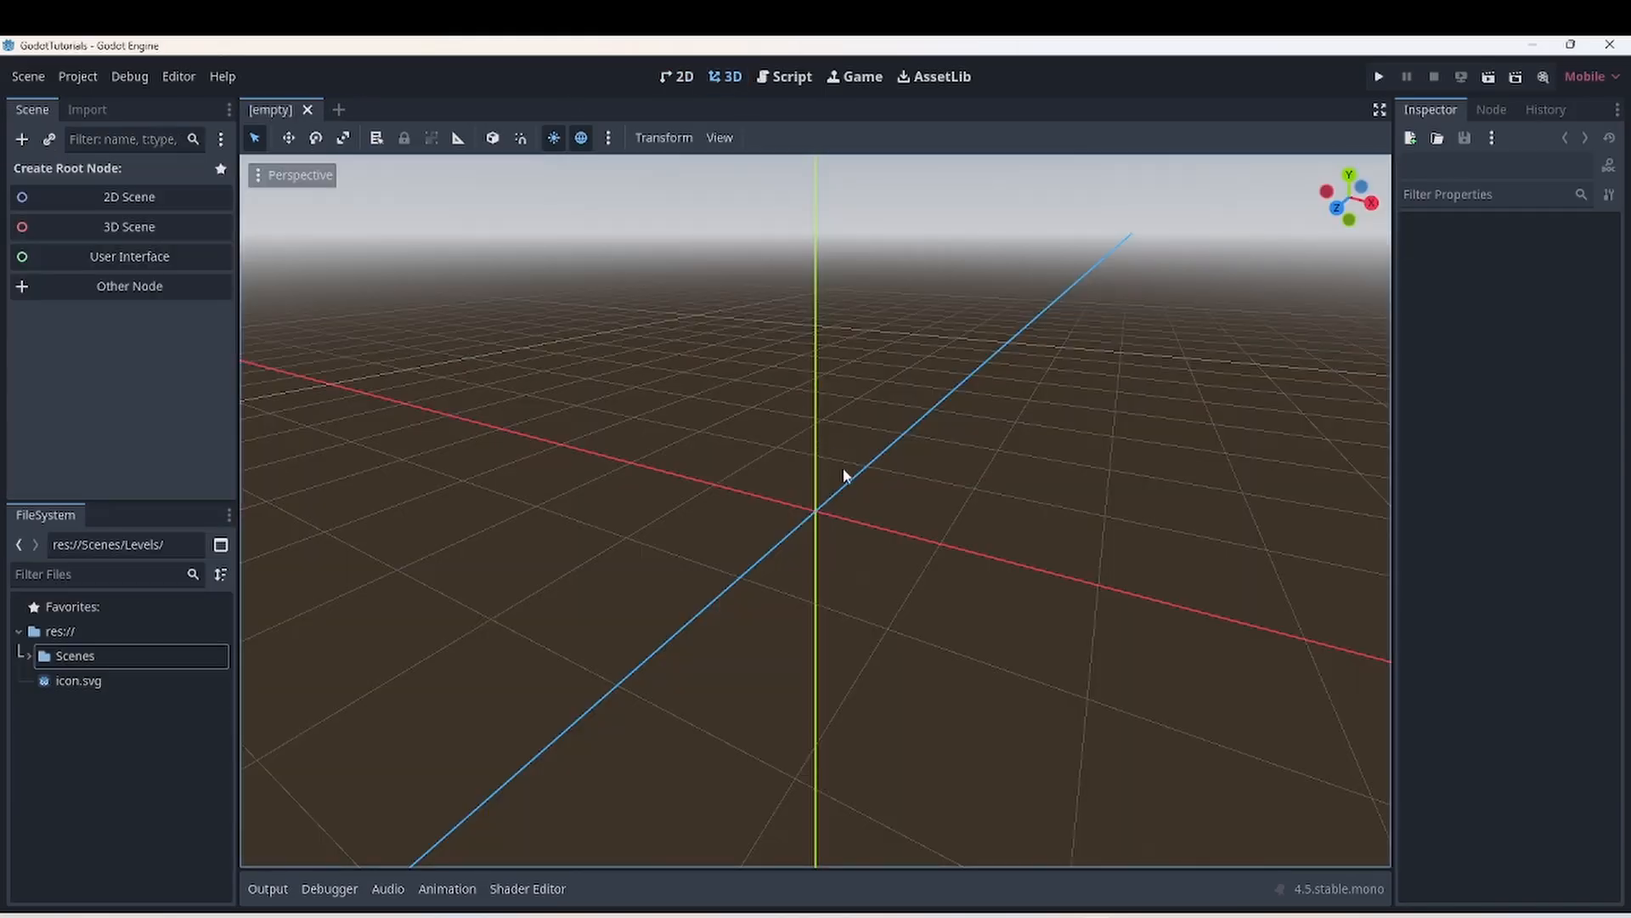
pyautogui.click(680, 78)
pyautogui.click(855, 77)
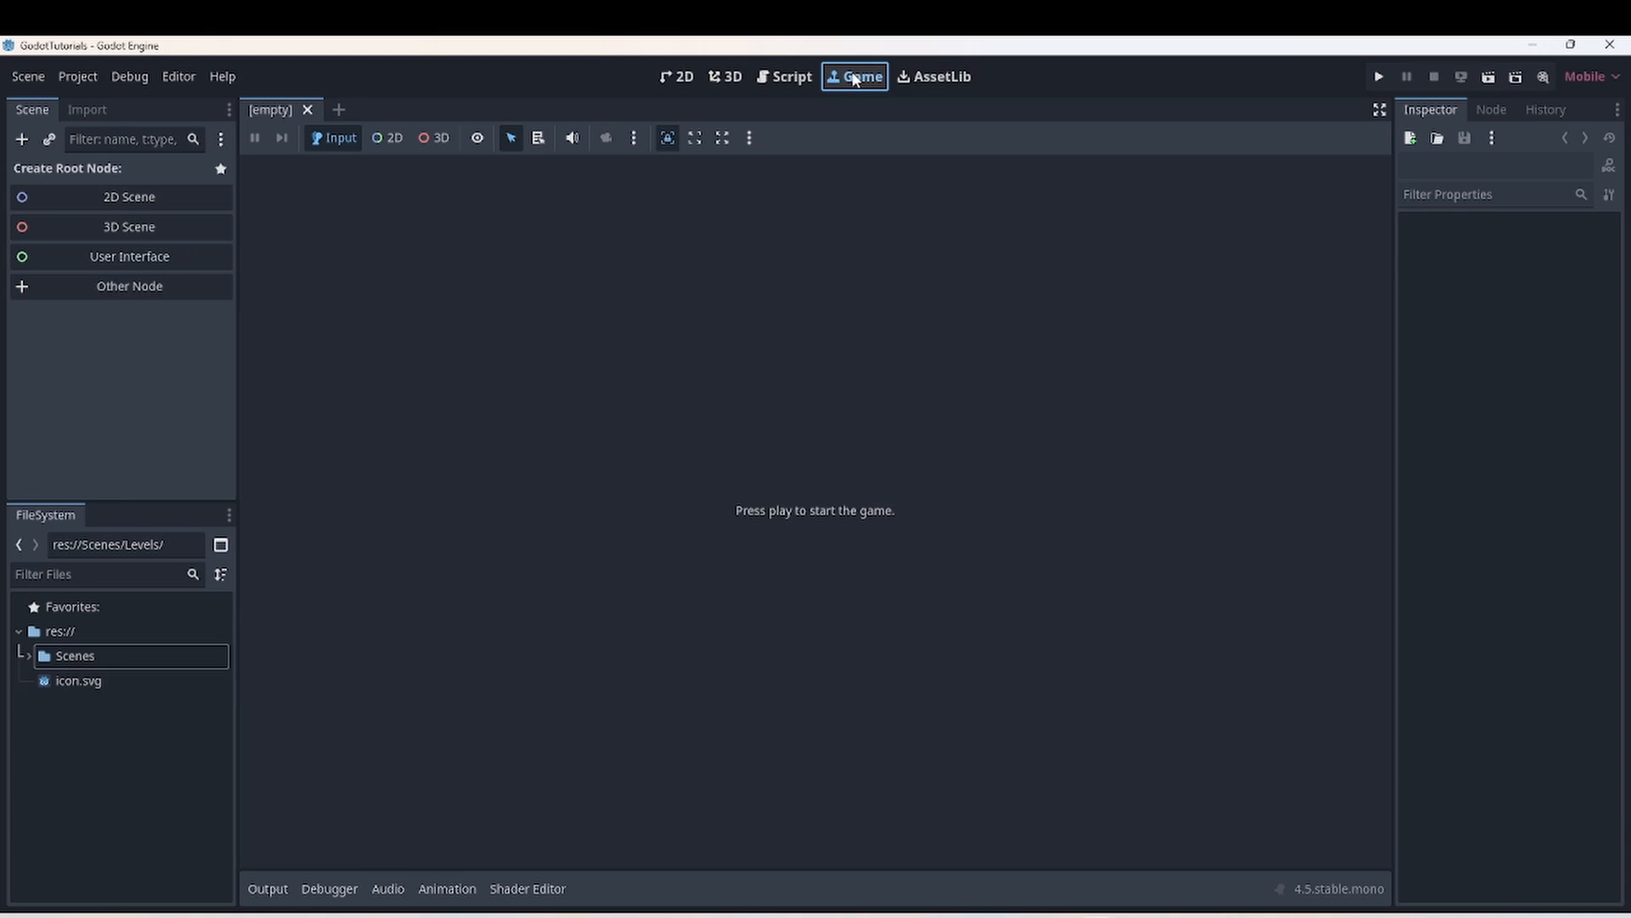
pyautogui.click(784, 77)
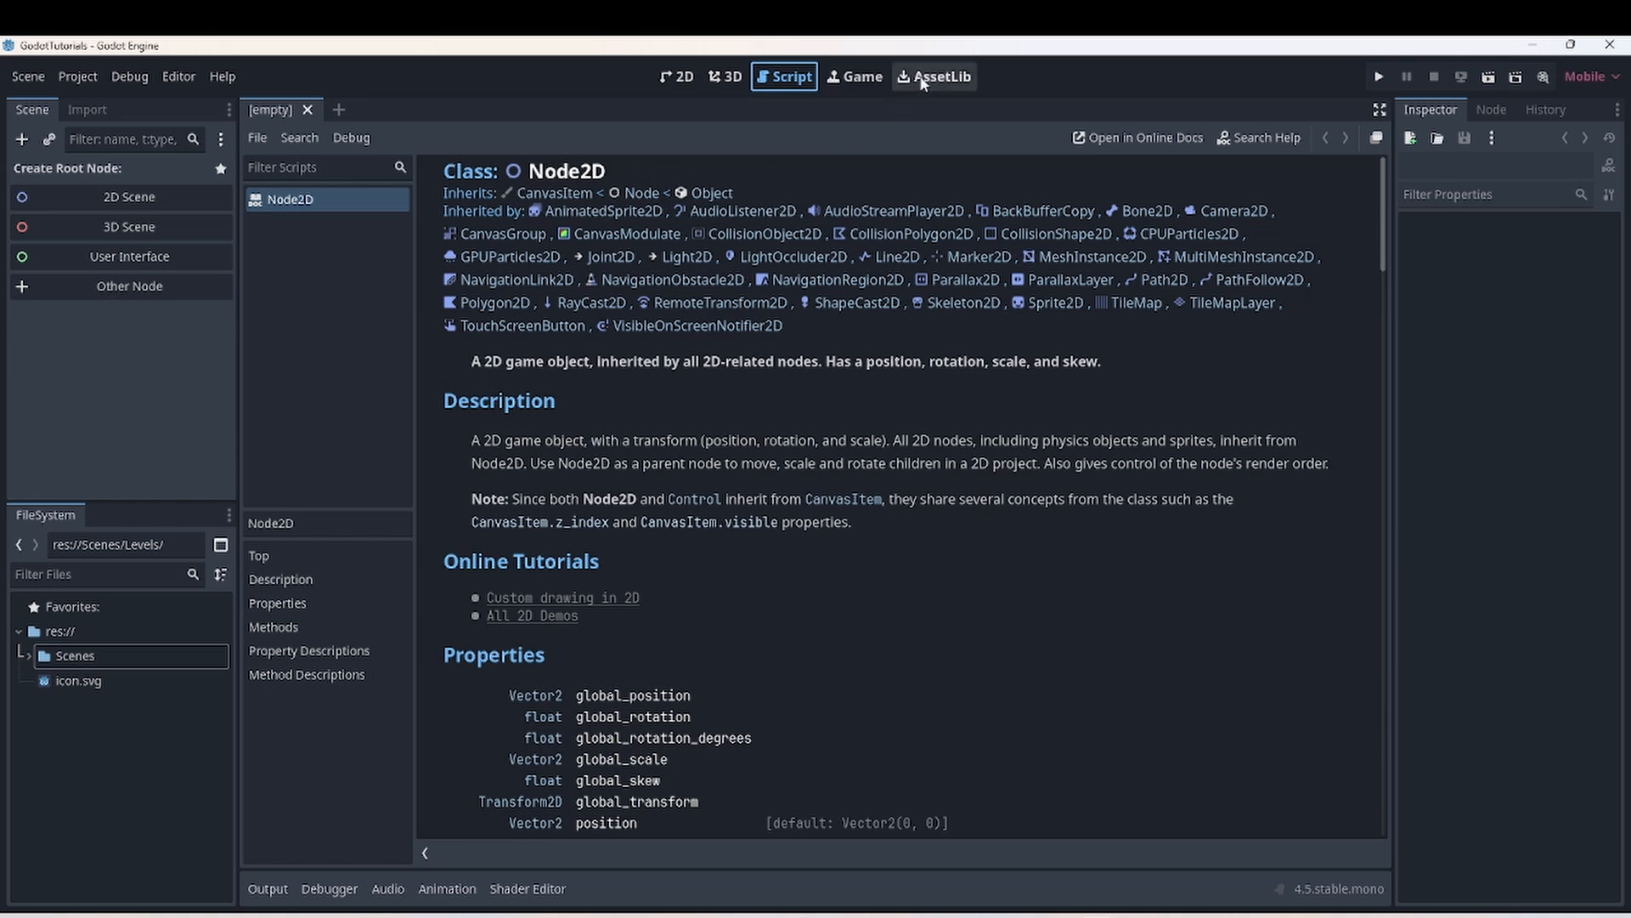
pyautogui.click(935, 77)
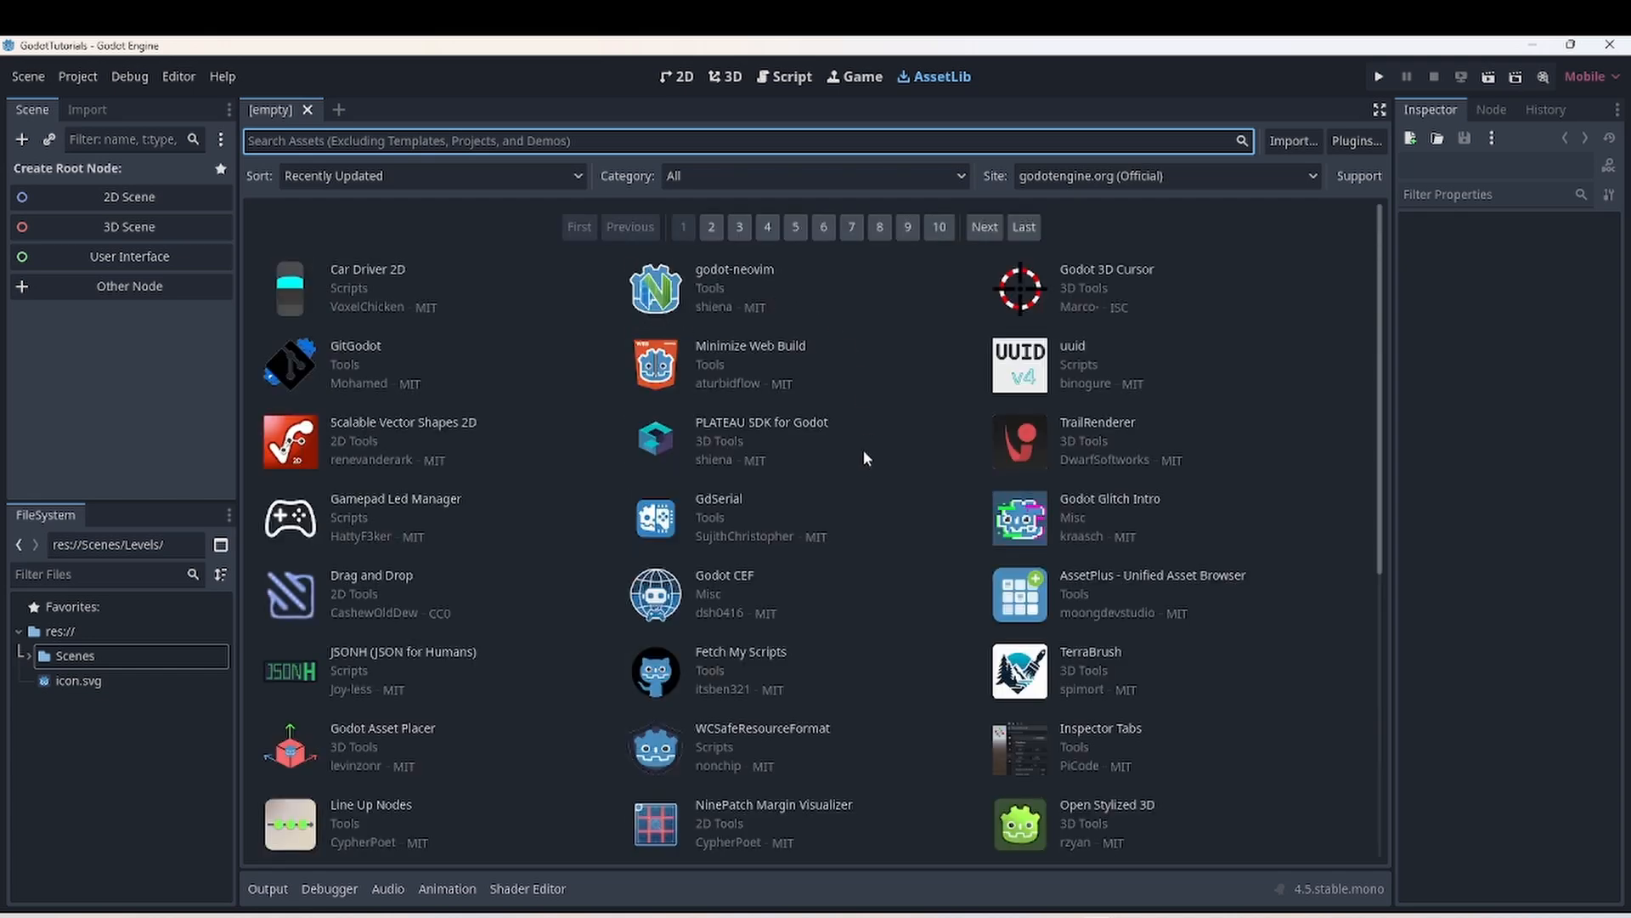
pyautogui.click(673, 77)
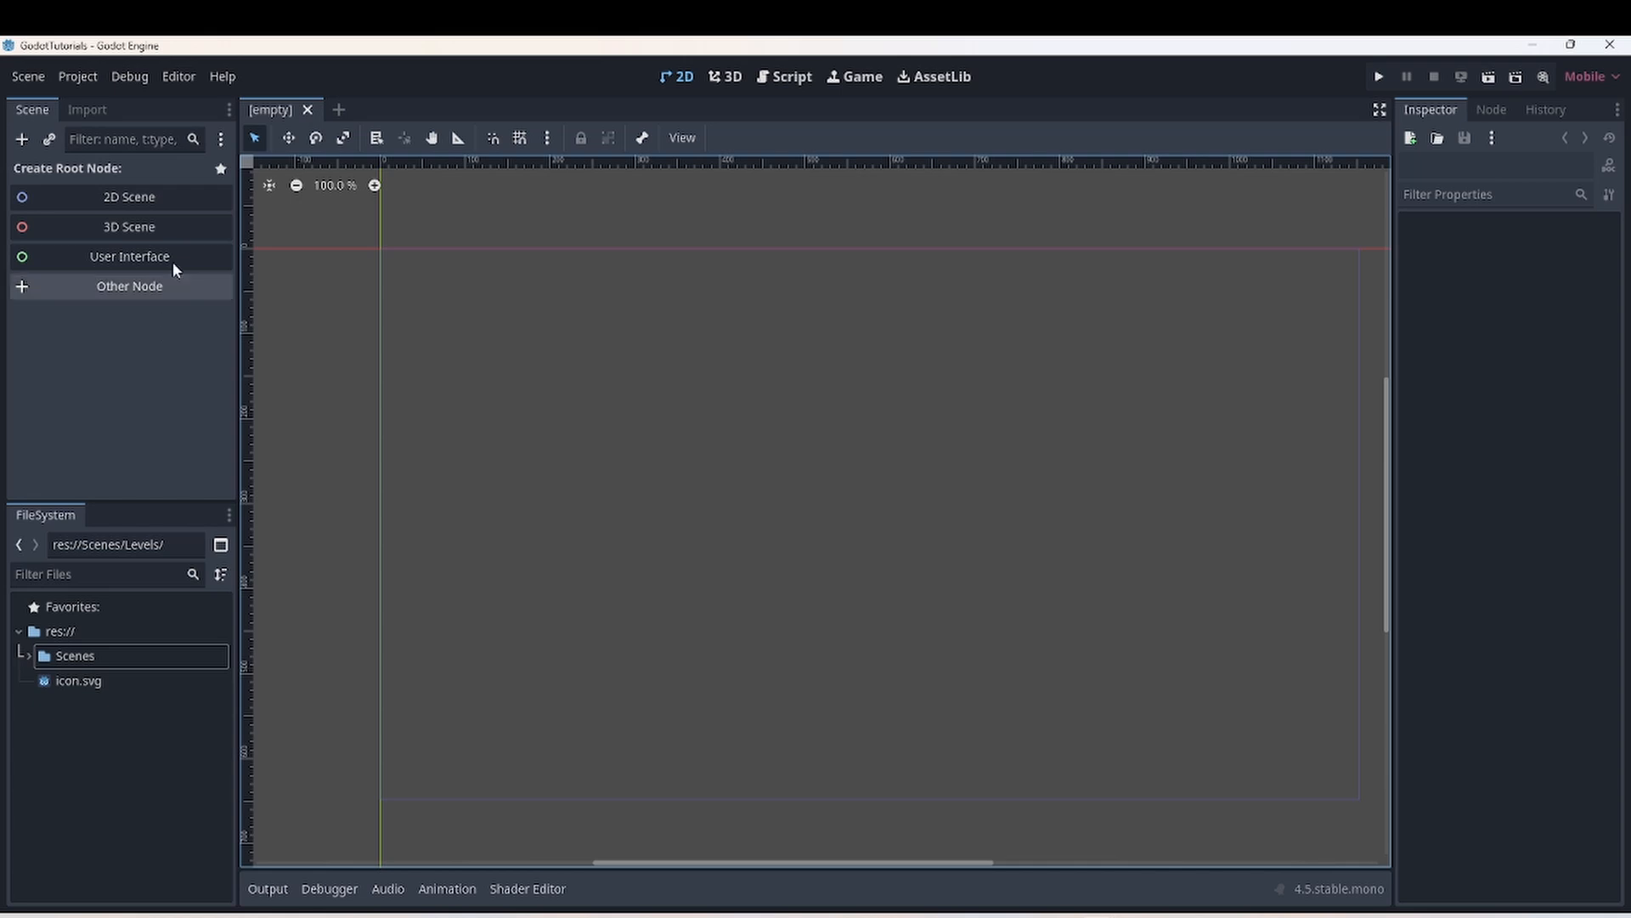
# - Create a 2D scene root node and rename it WorldLevel
pyautogui.click(157, 207)
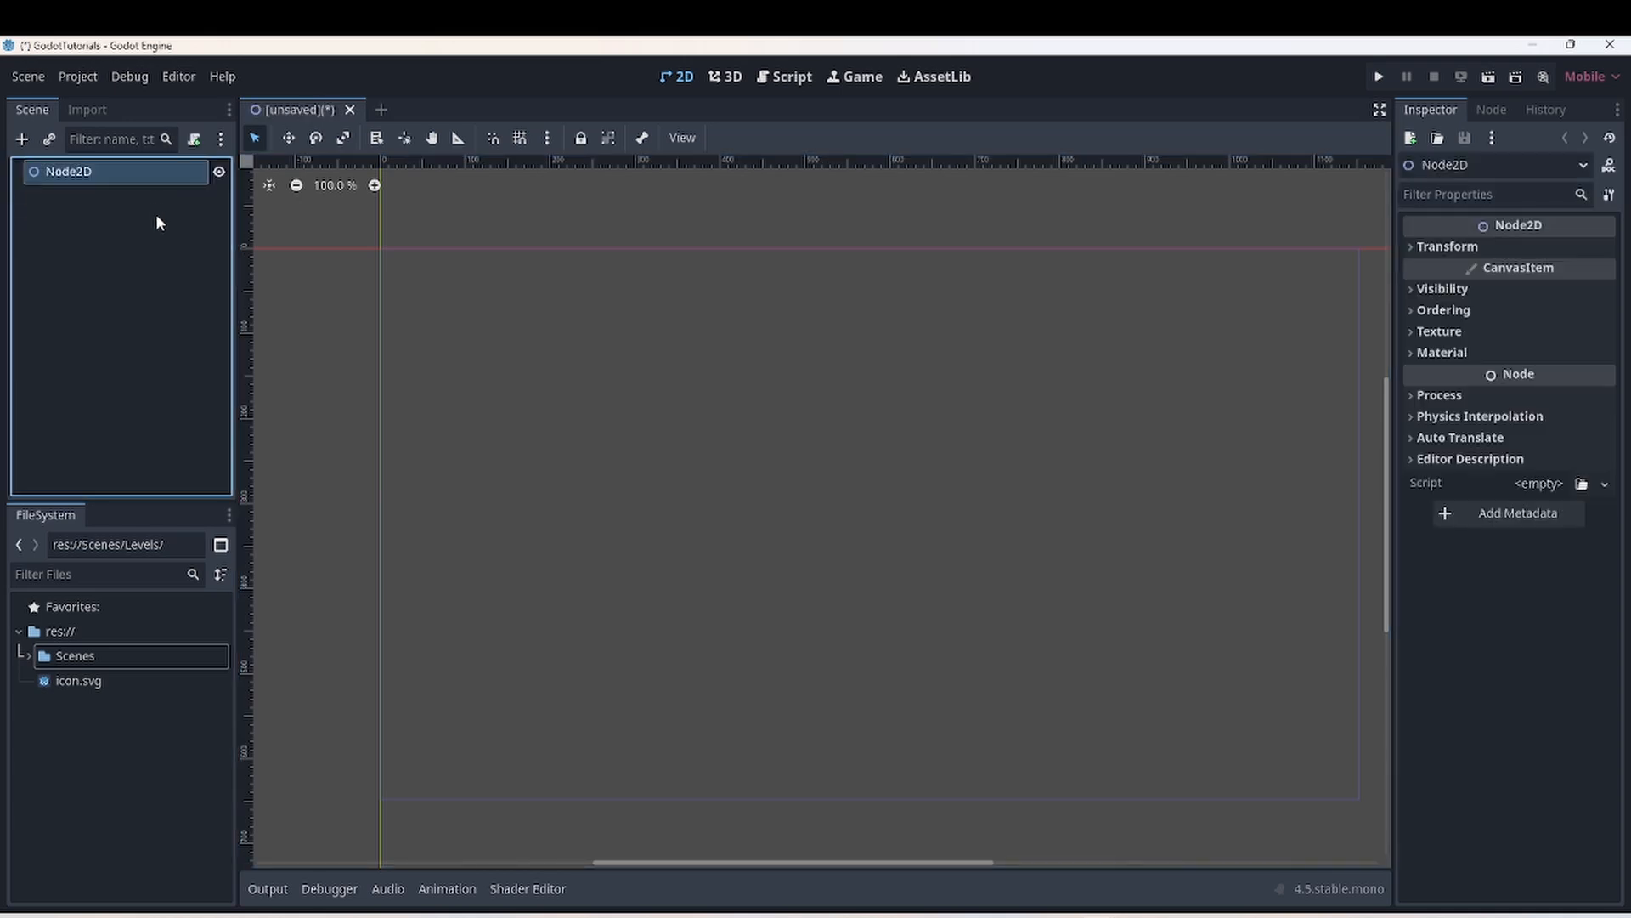
pyautogui.rightClick(137, 174)
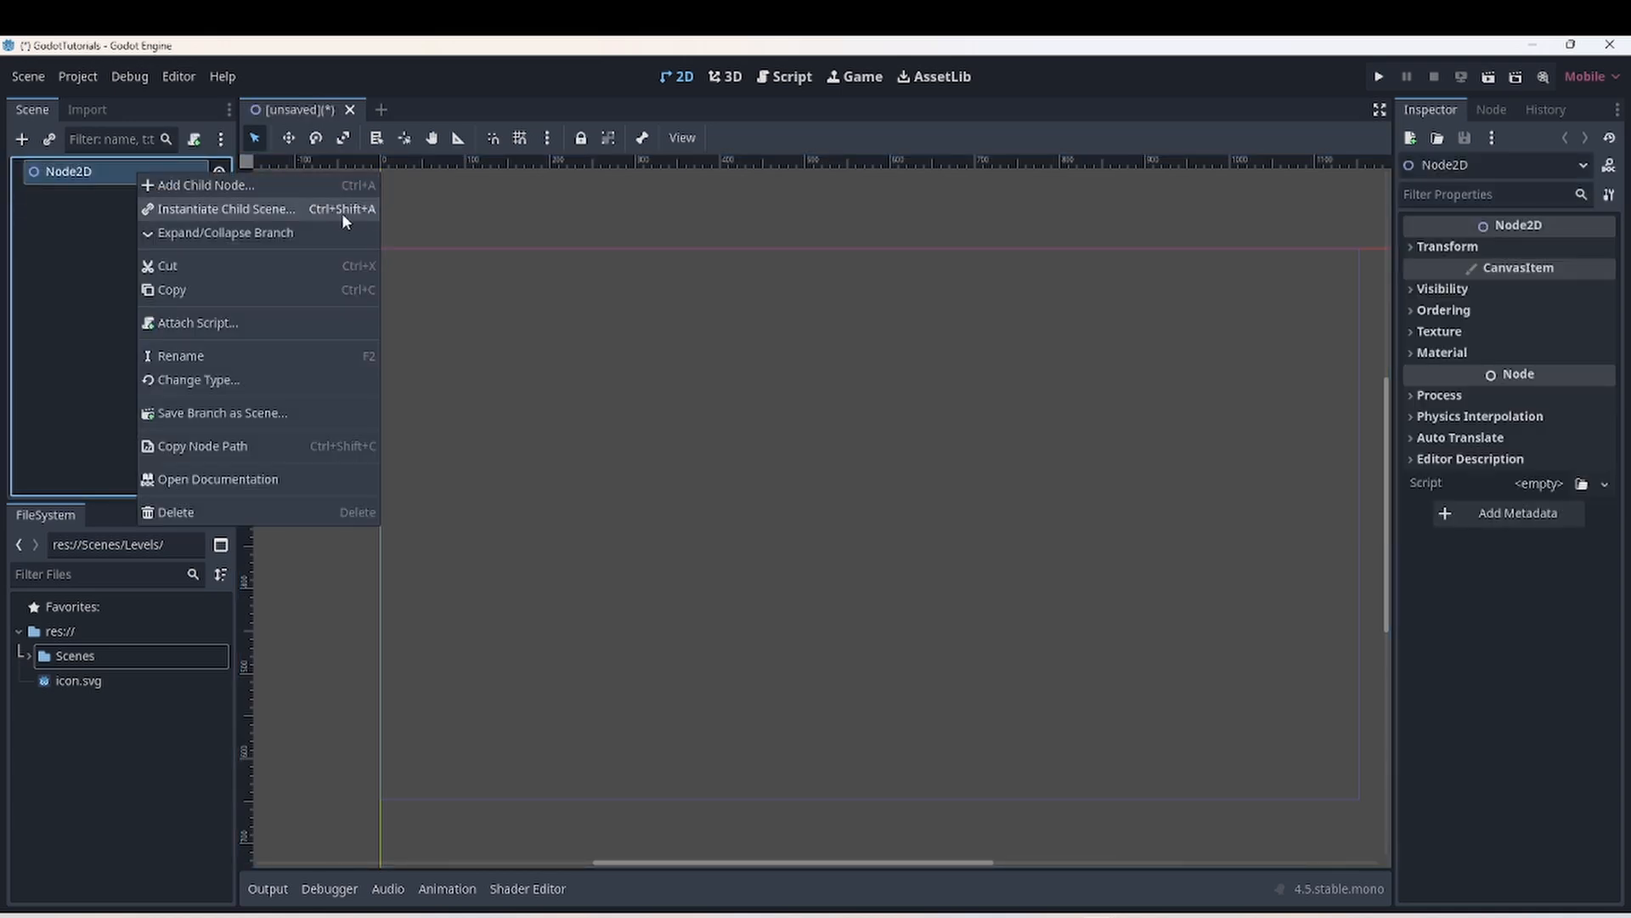
pyautogui.click(98, 168)
pyautogui.click(98, 169)
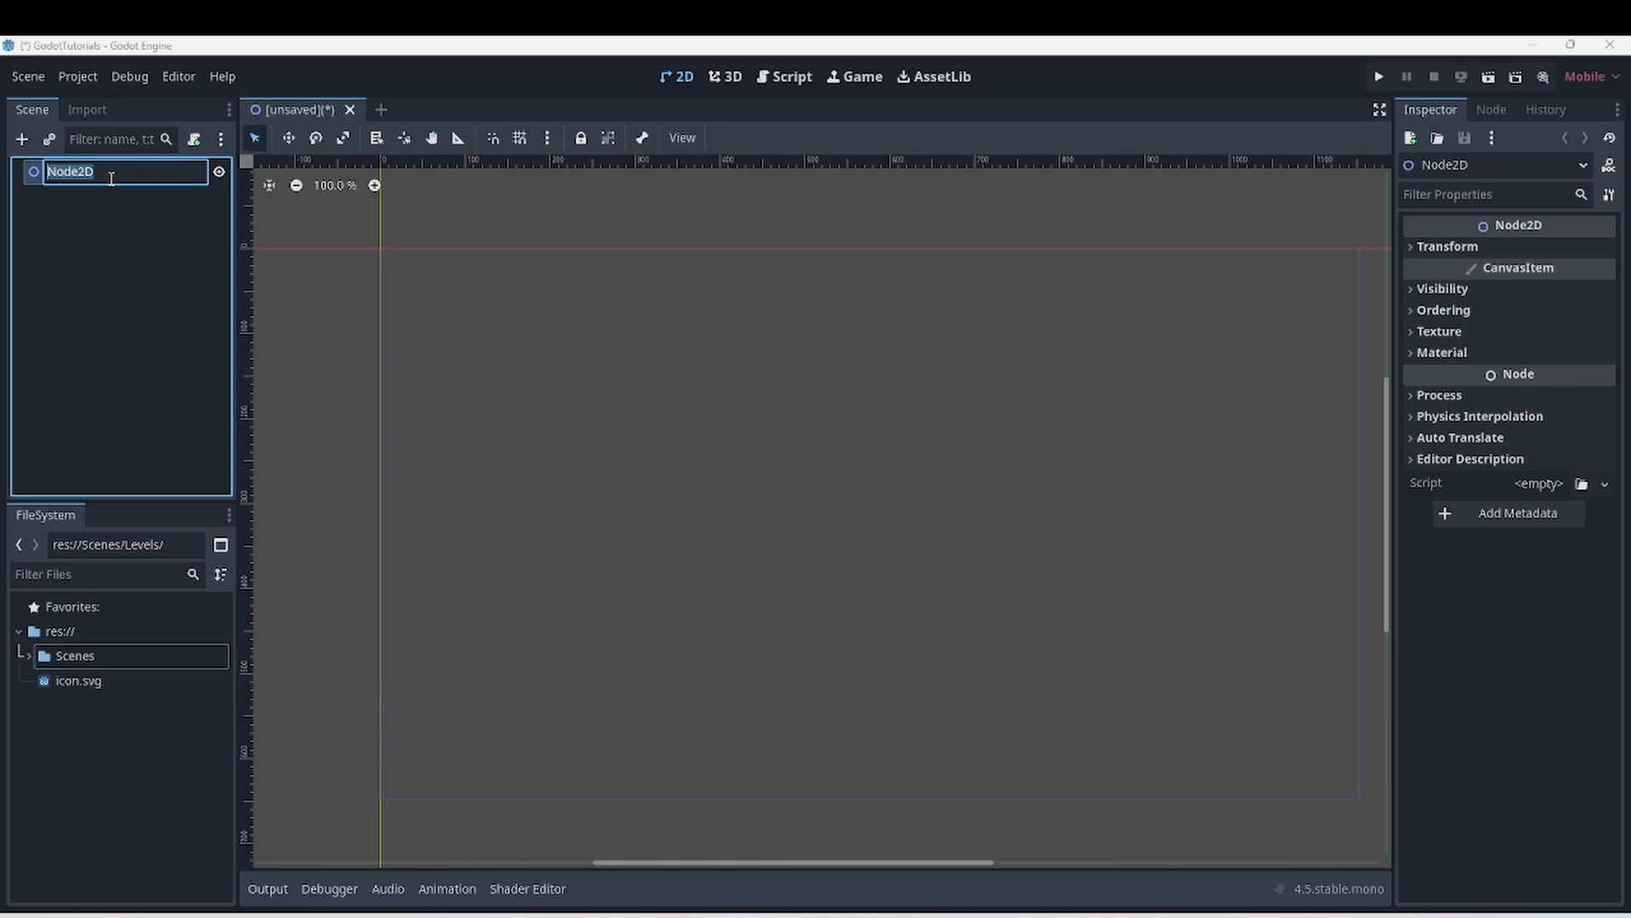
pyautogui.write('WorldLEvel')
pyautogui.press('BackSpace')
pyautogui.press('BackSpace')
pyautogui.press('BackSpace')
pyautogui.press('BackSpace')
pyautogui.write('evel')
pyautogui.press('Return')
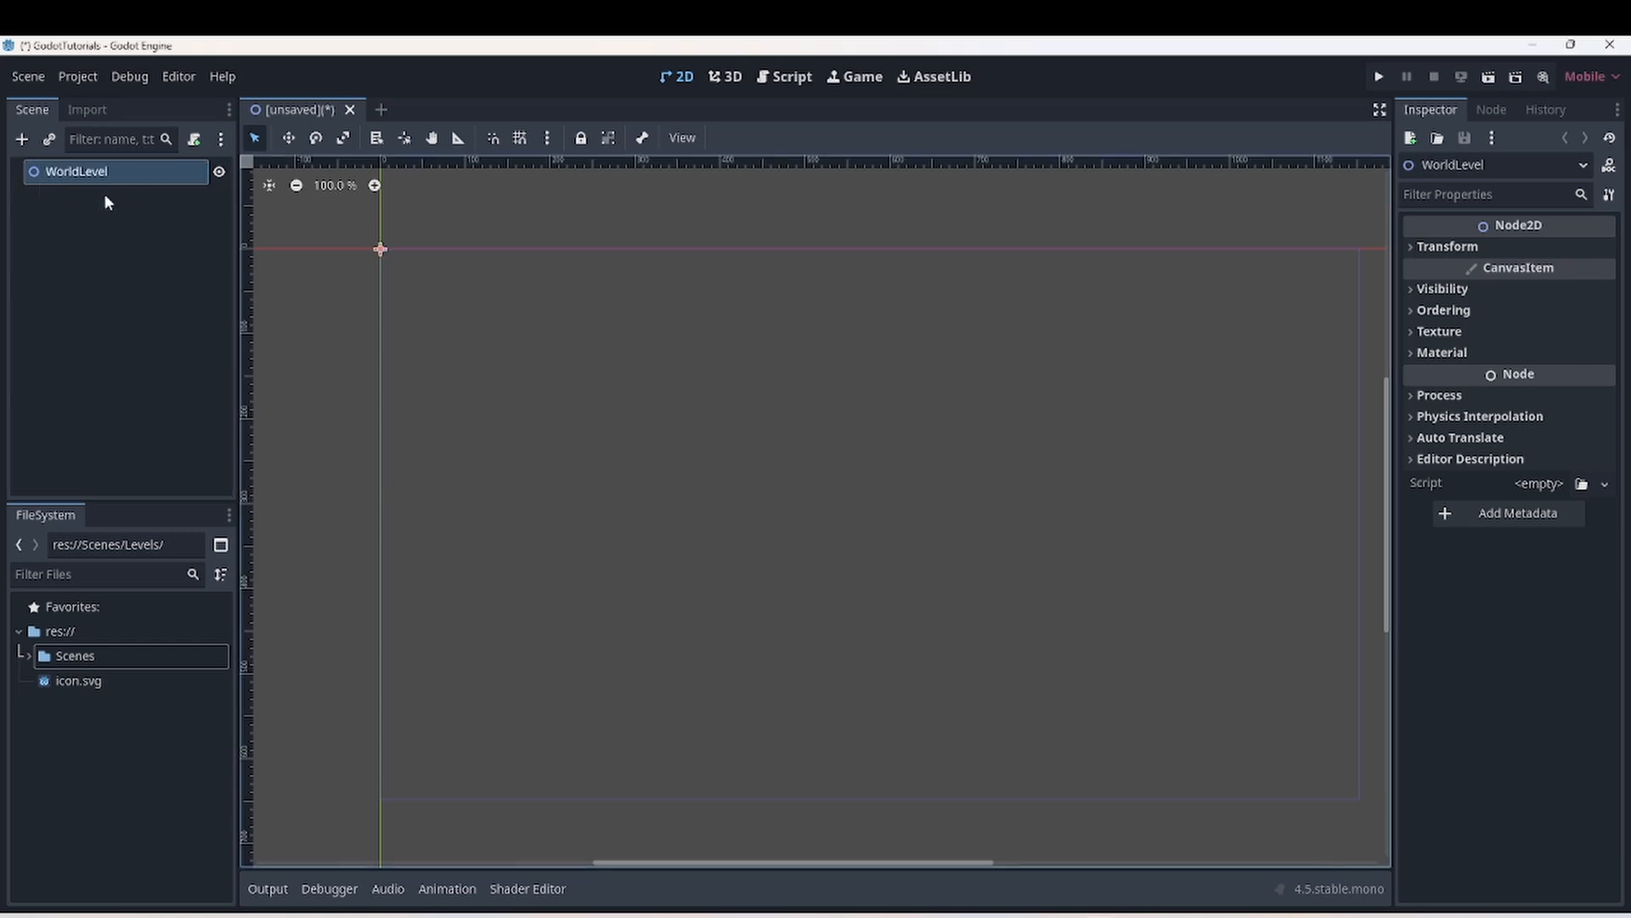
pyautogui.click(105, 204)
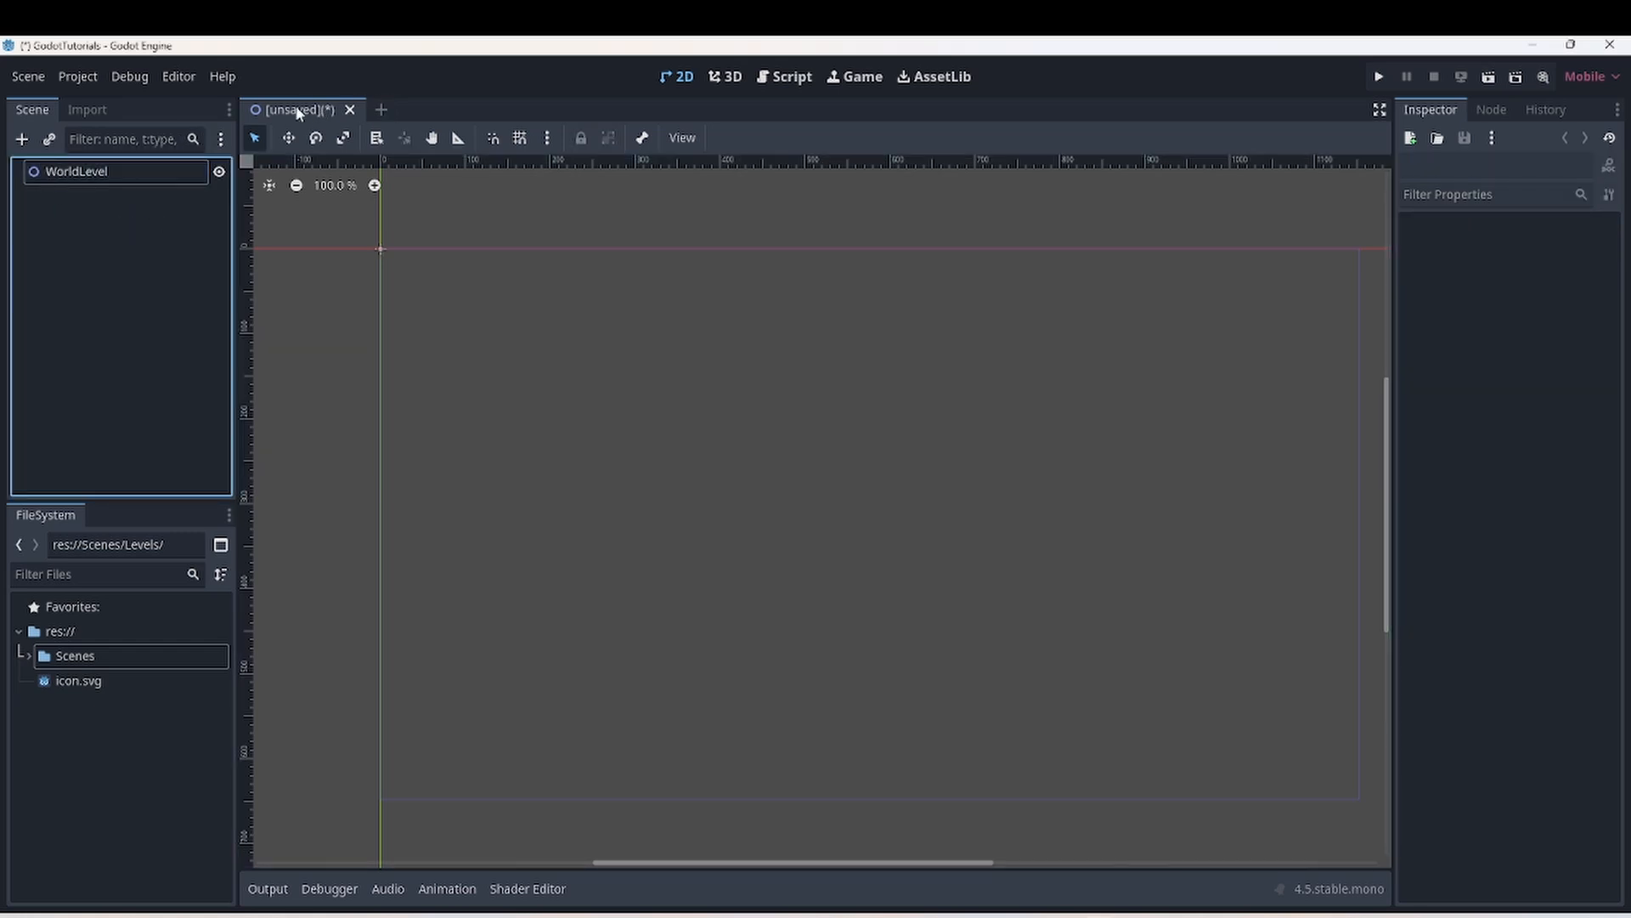
# - Create a new folder named WorldLevel in the project's res:// root
pyautogui.click(27, 655)
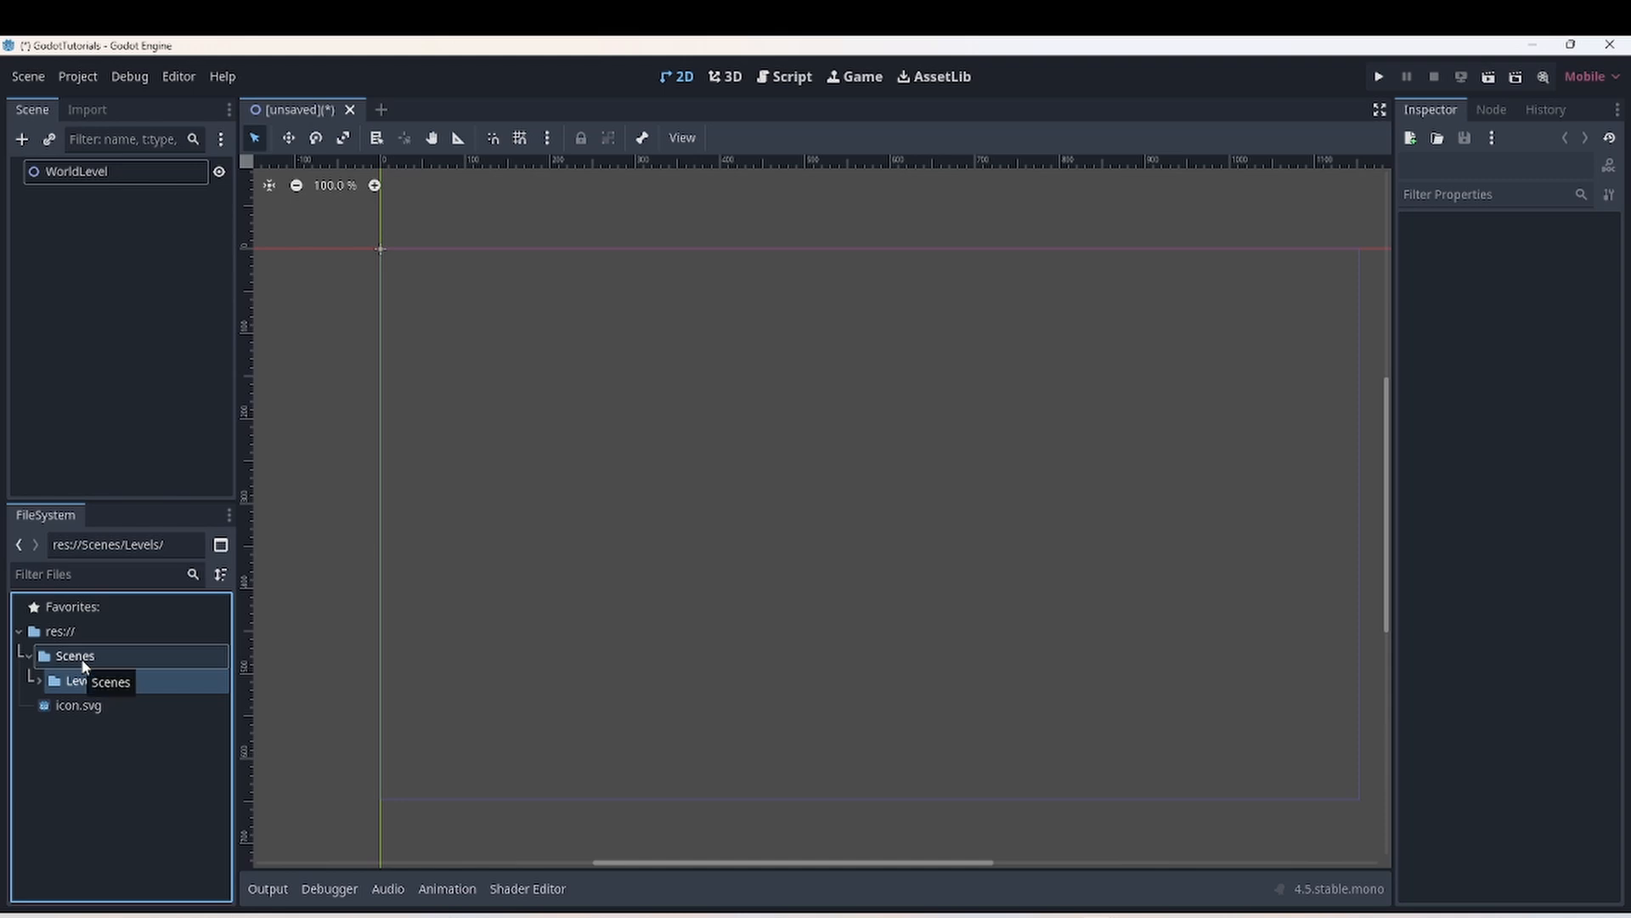
pyautogui.rightClick(79, 633)
pyautogui.moveTo(138, 650)
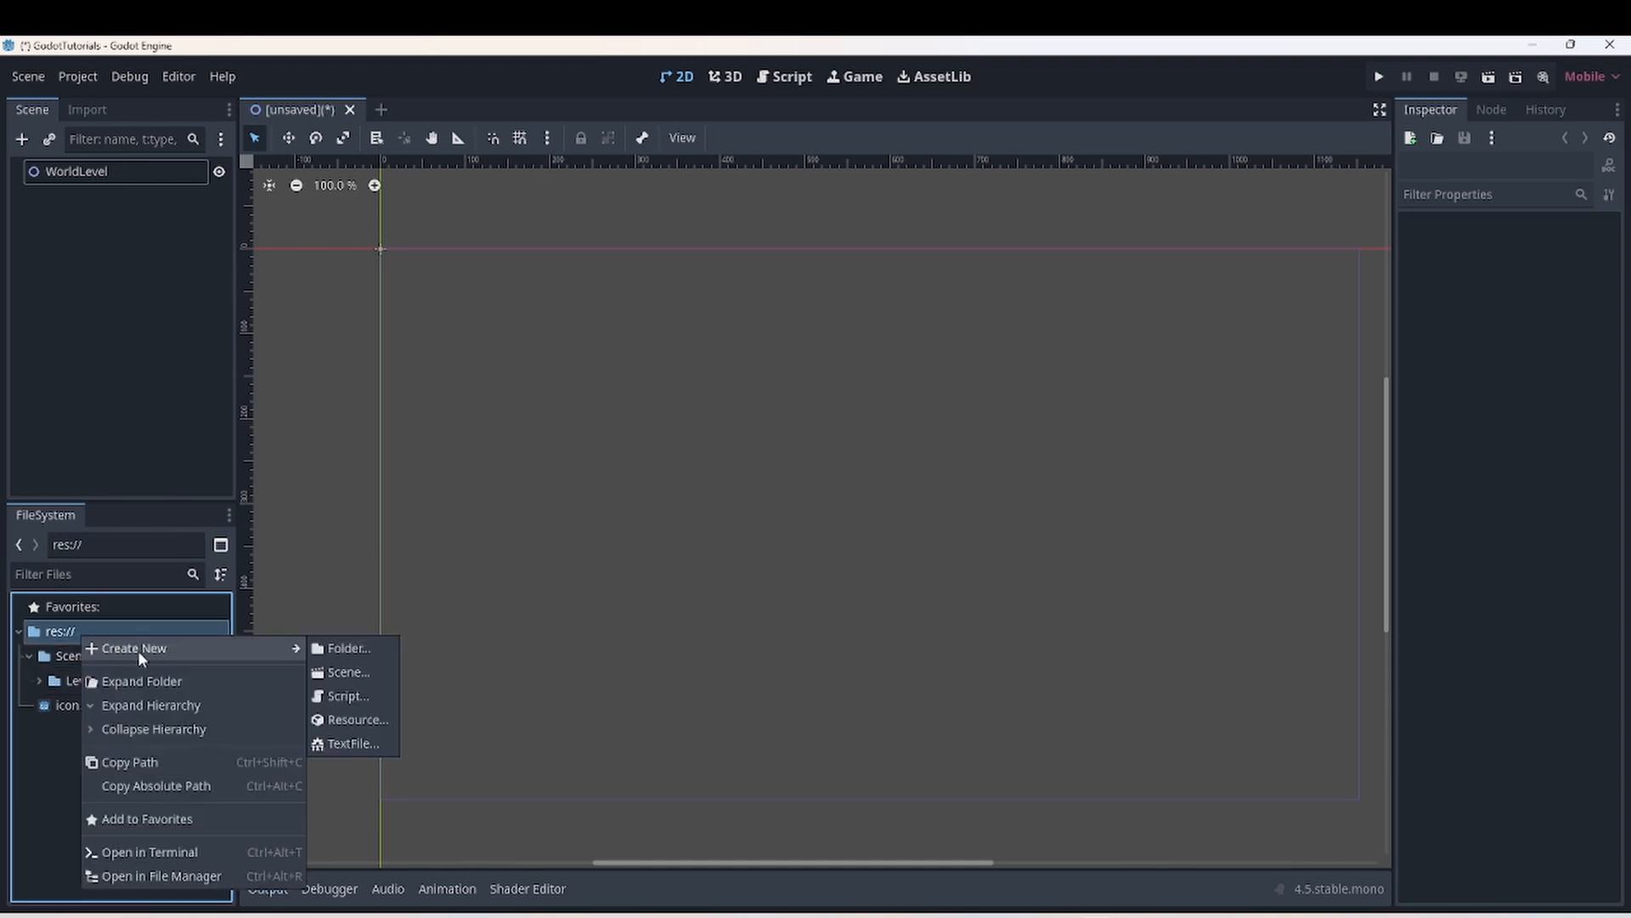
pyautogui.click(26, 719)
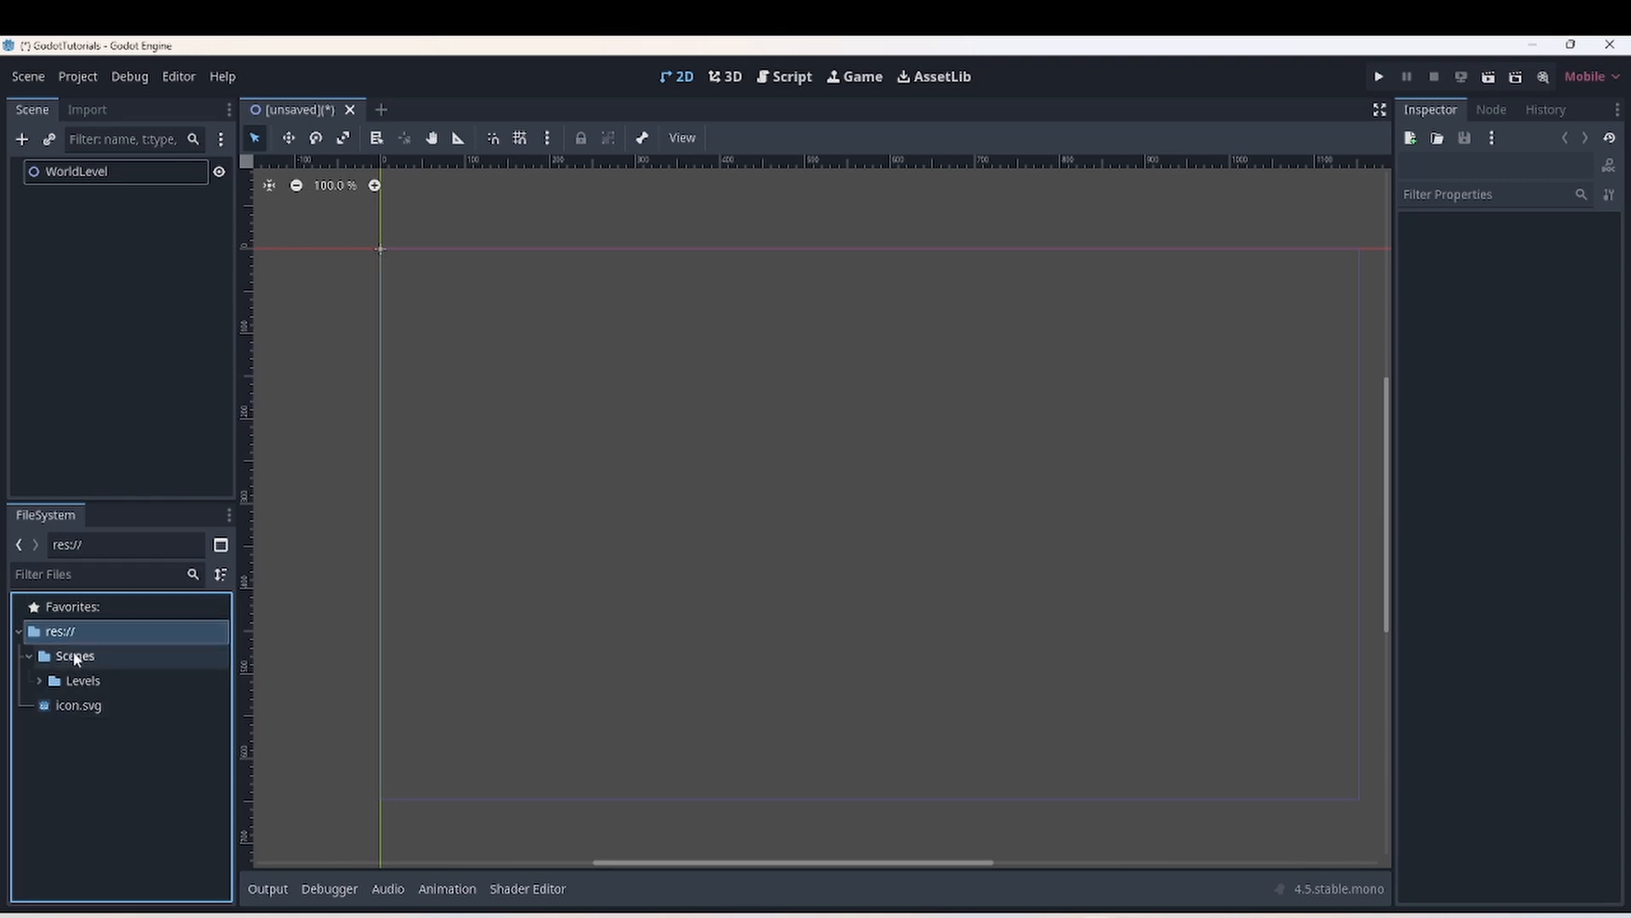
pyautogui.rightClick(92, 634)
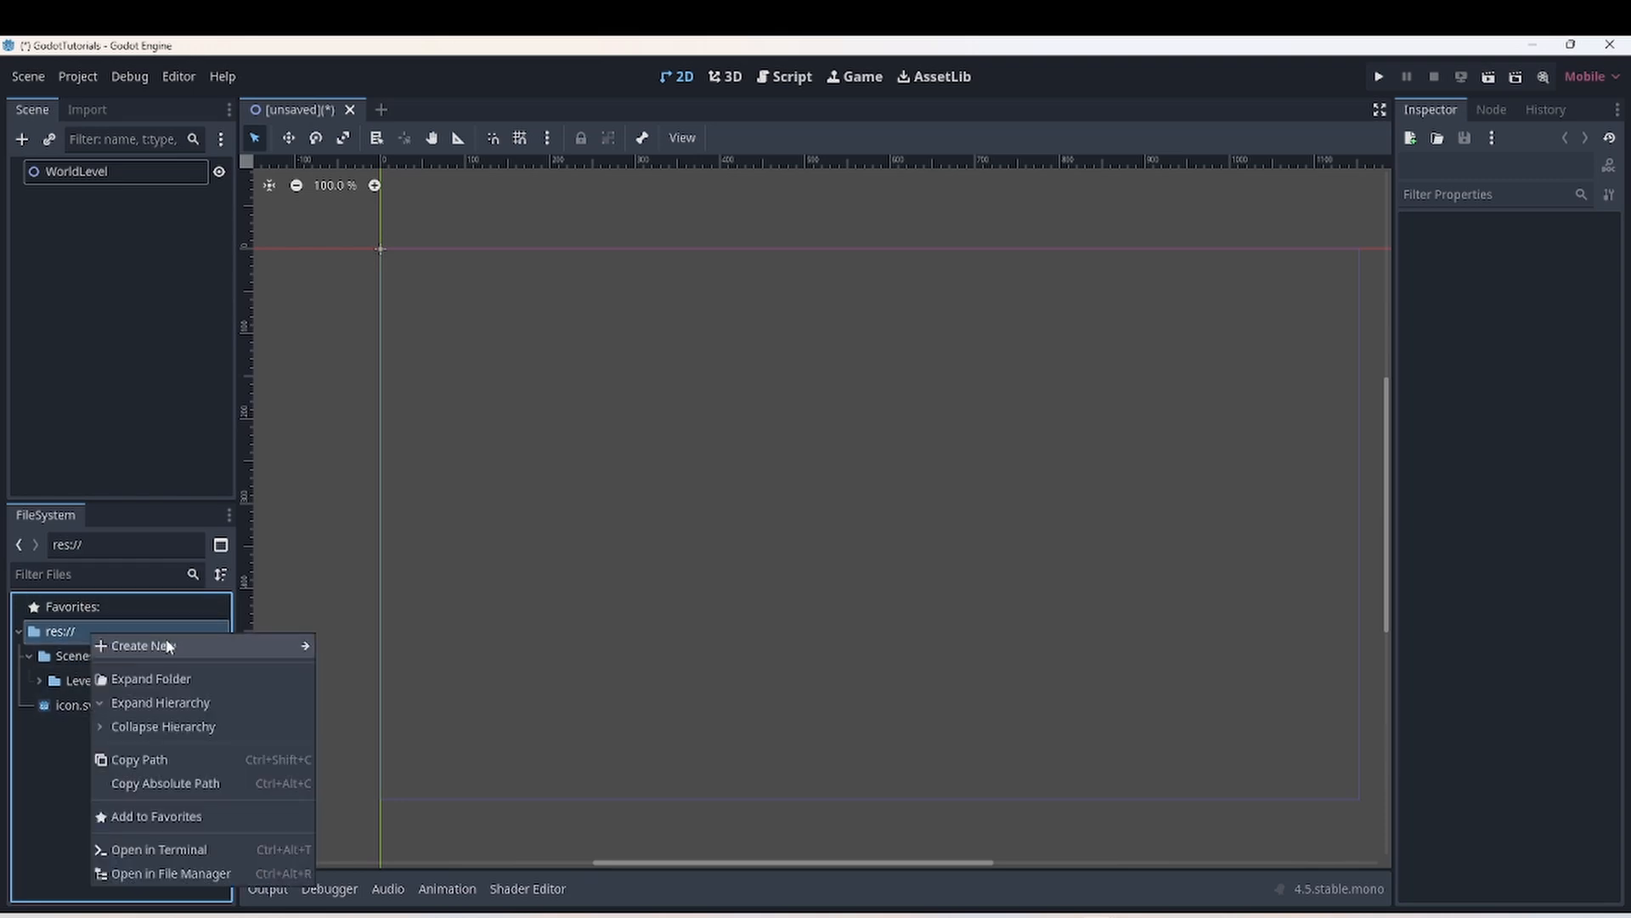
pyautogui.moveTo(169, 645)
pyautogui.click(357, 646)
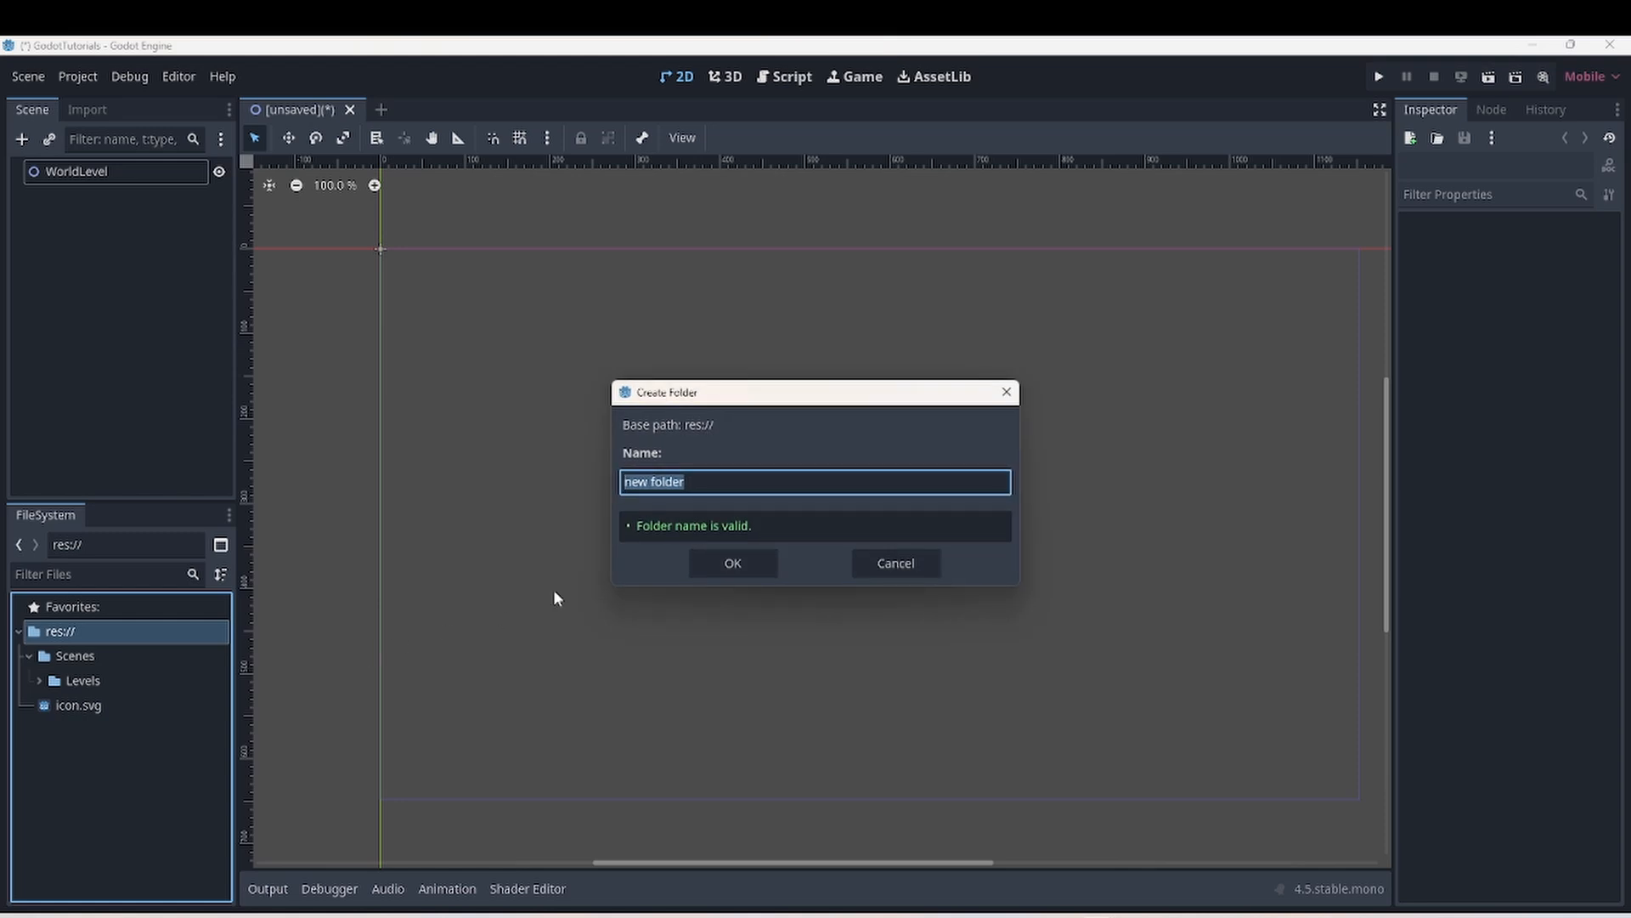
pyautogui.write('WorldLevel')
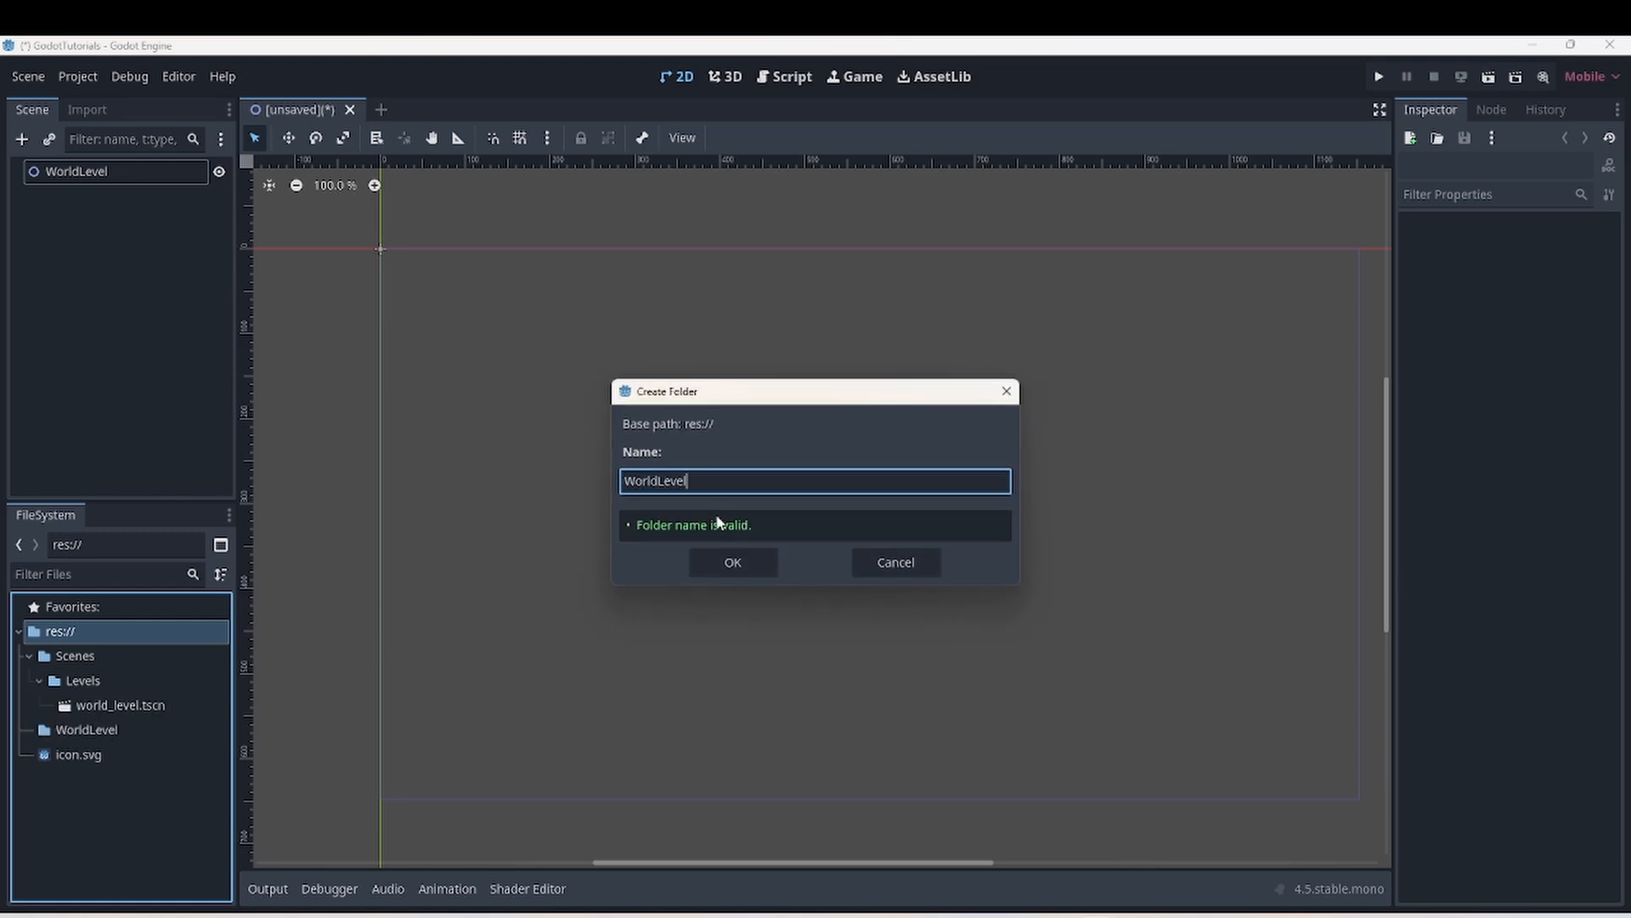
# - Save the scene as world_level.tscn in the project's WorldLevel folder, after browsing the Scenes and Levels folders
pyautogui.press('Return')
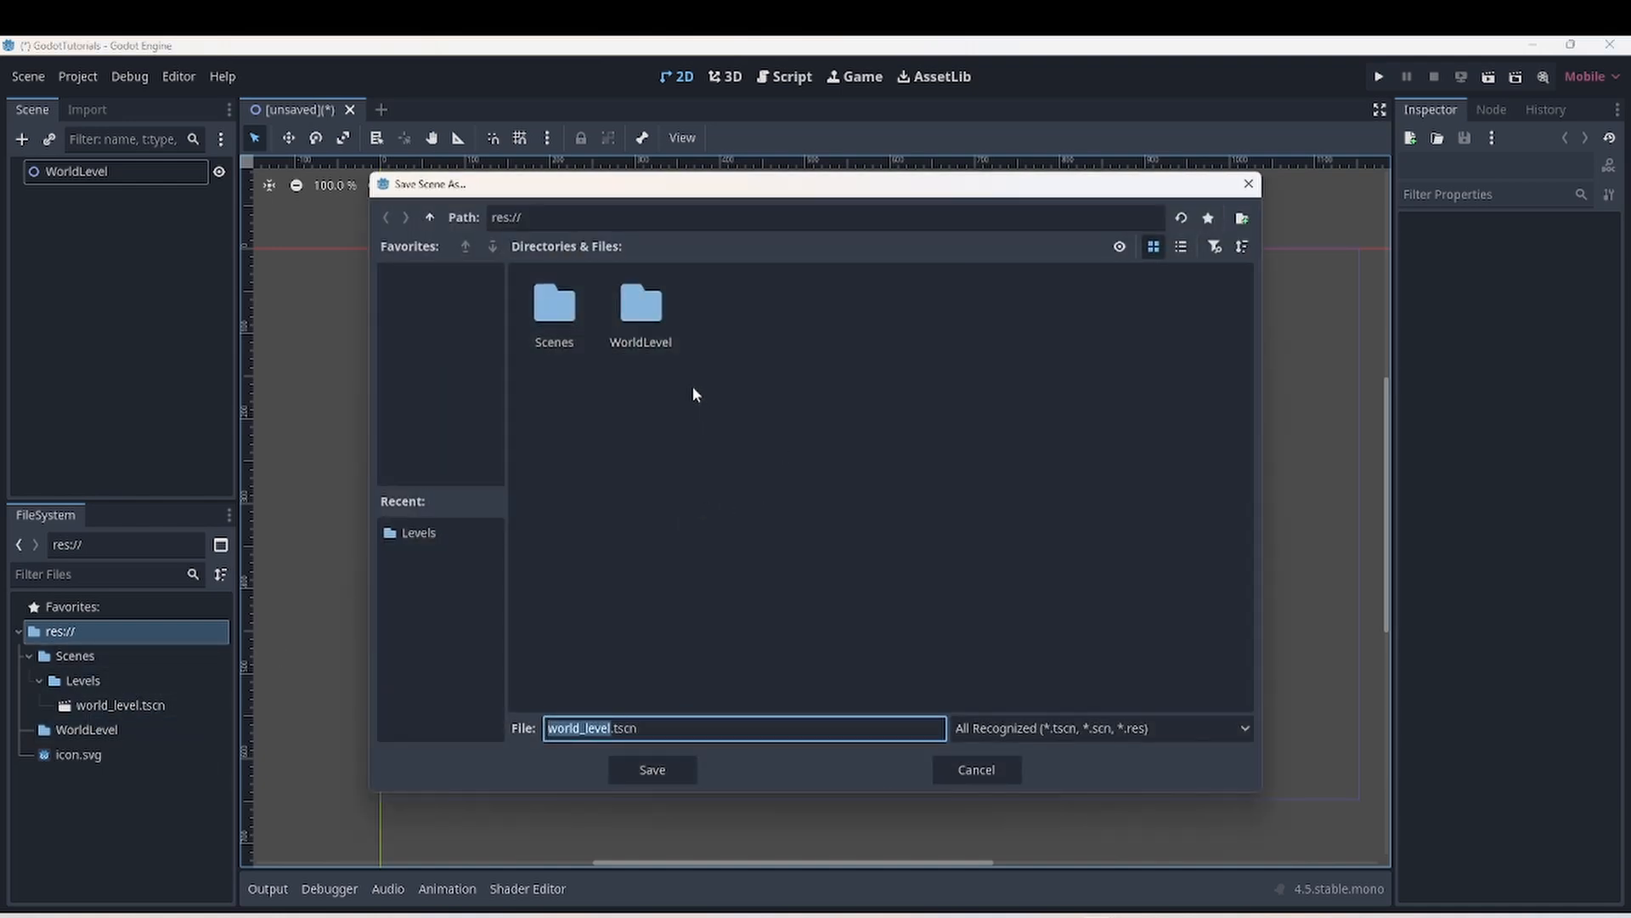
pyautogui.doubleClick(567, 315)
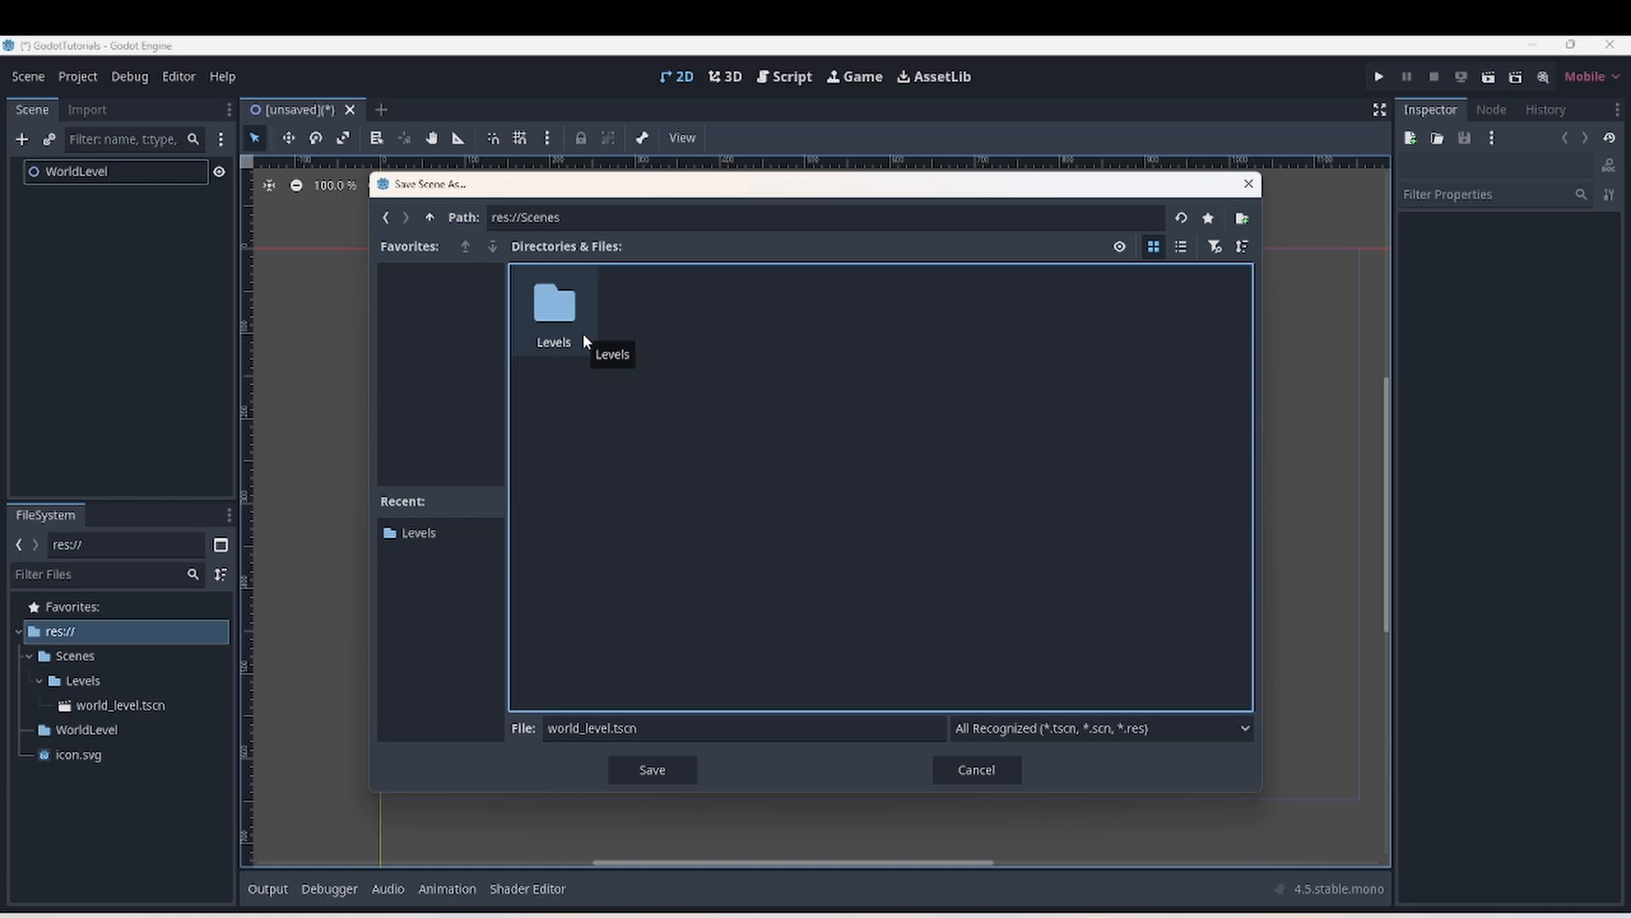
pyautogui.doubleClick(582, 333)
pyautogui.click(387, 217)
pyautogui.click(387, 217)
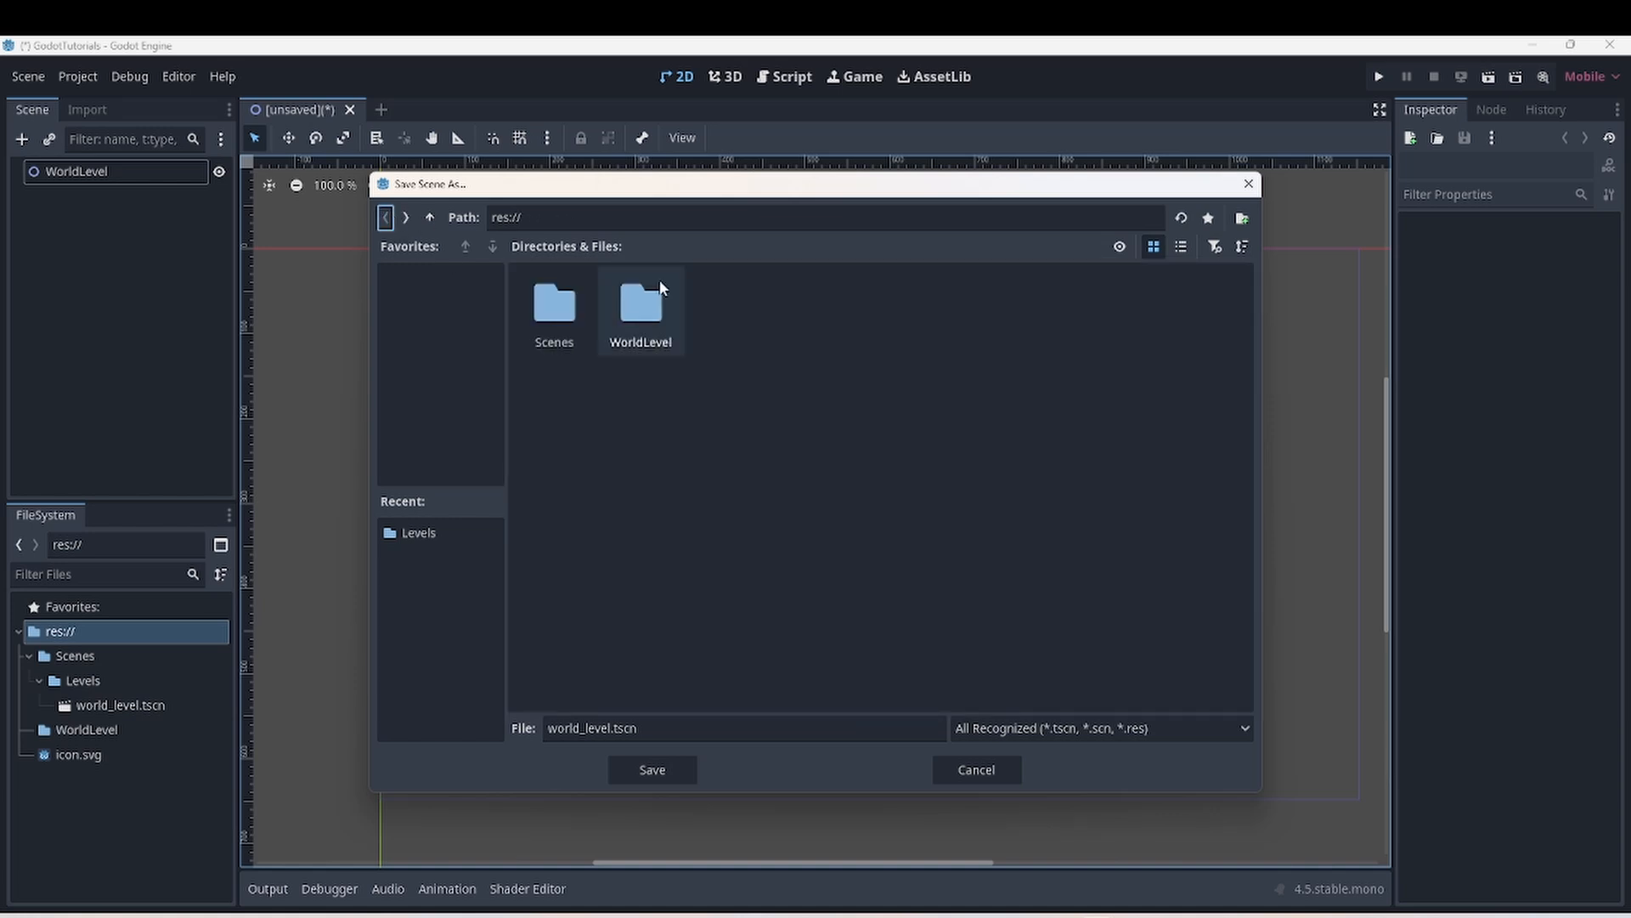
pyautogui.doubleClick(555, 319)
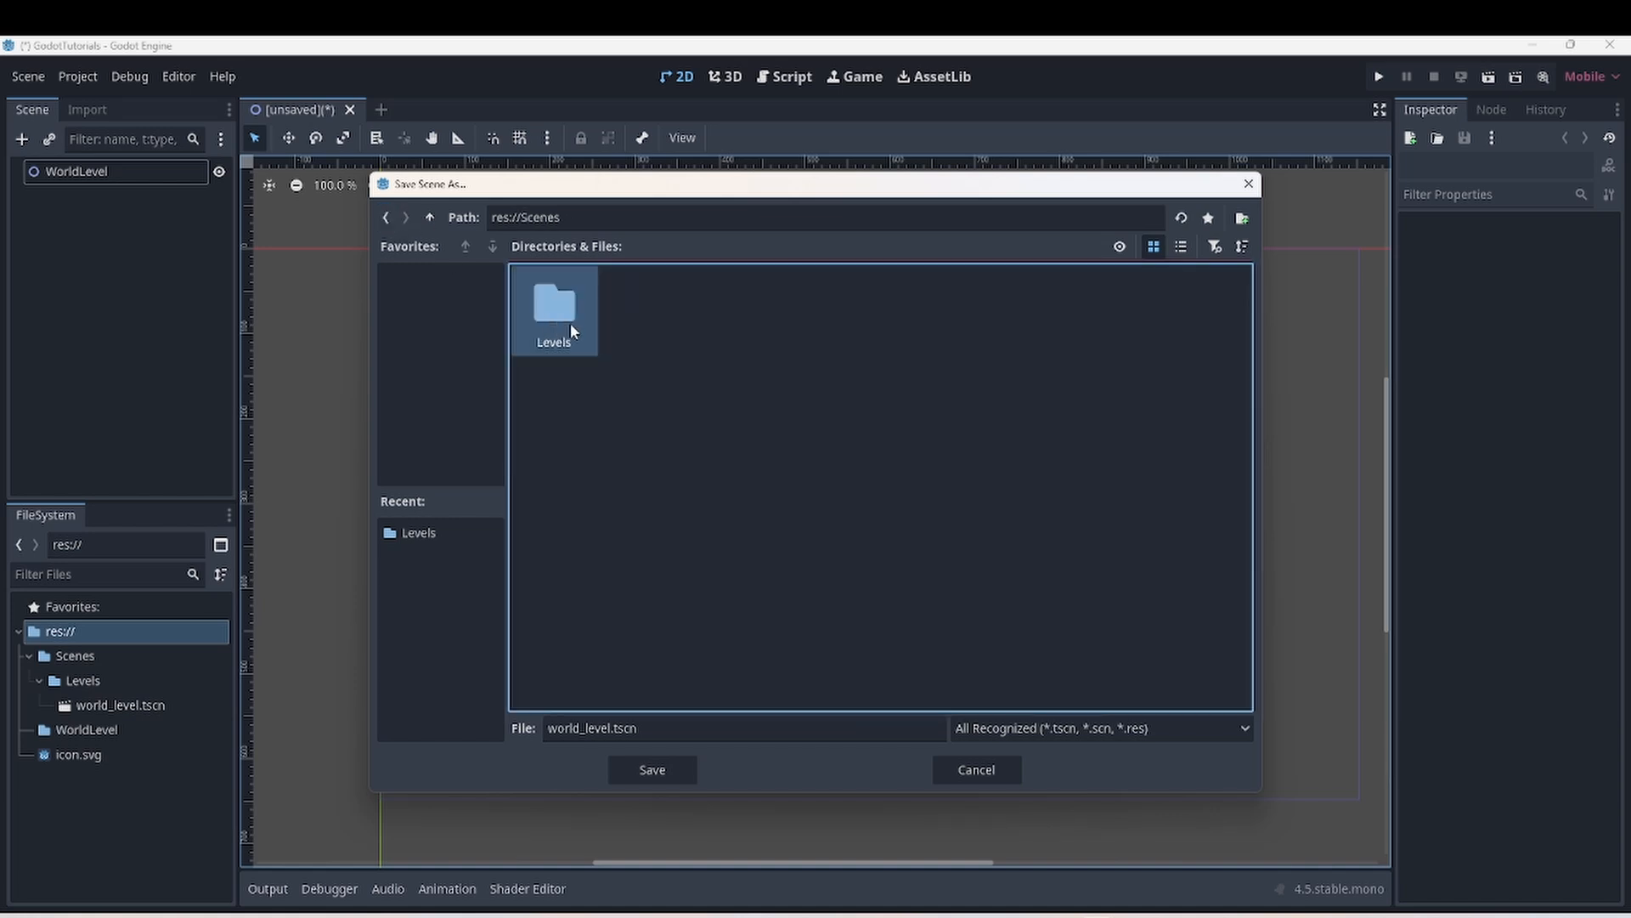
pyautogui.doubleClick(559, 323)
pyautogui.click(387, 218)
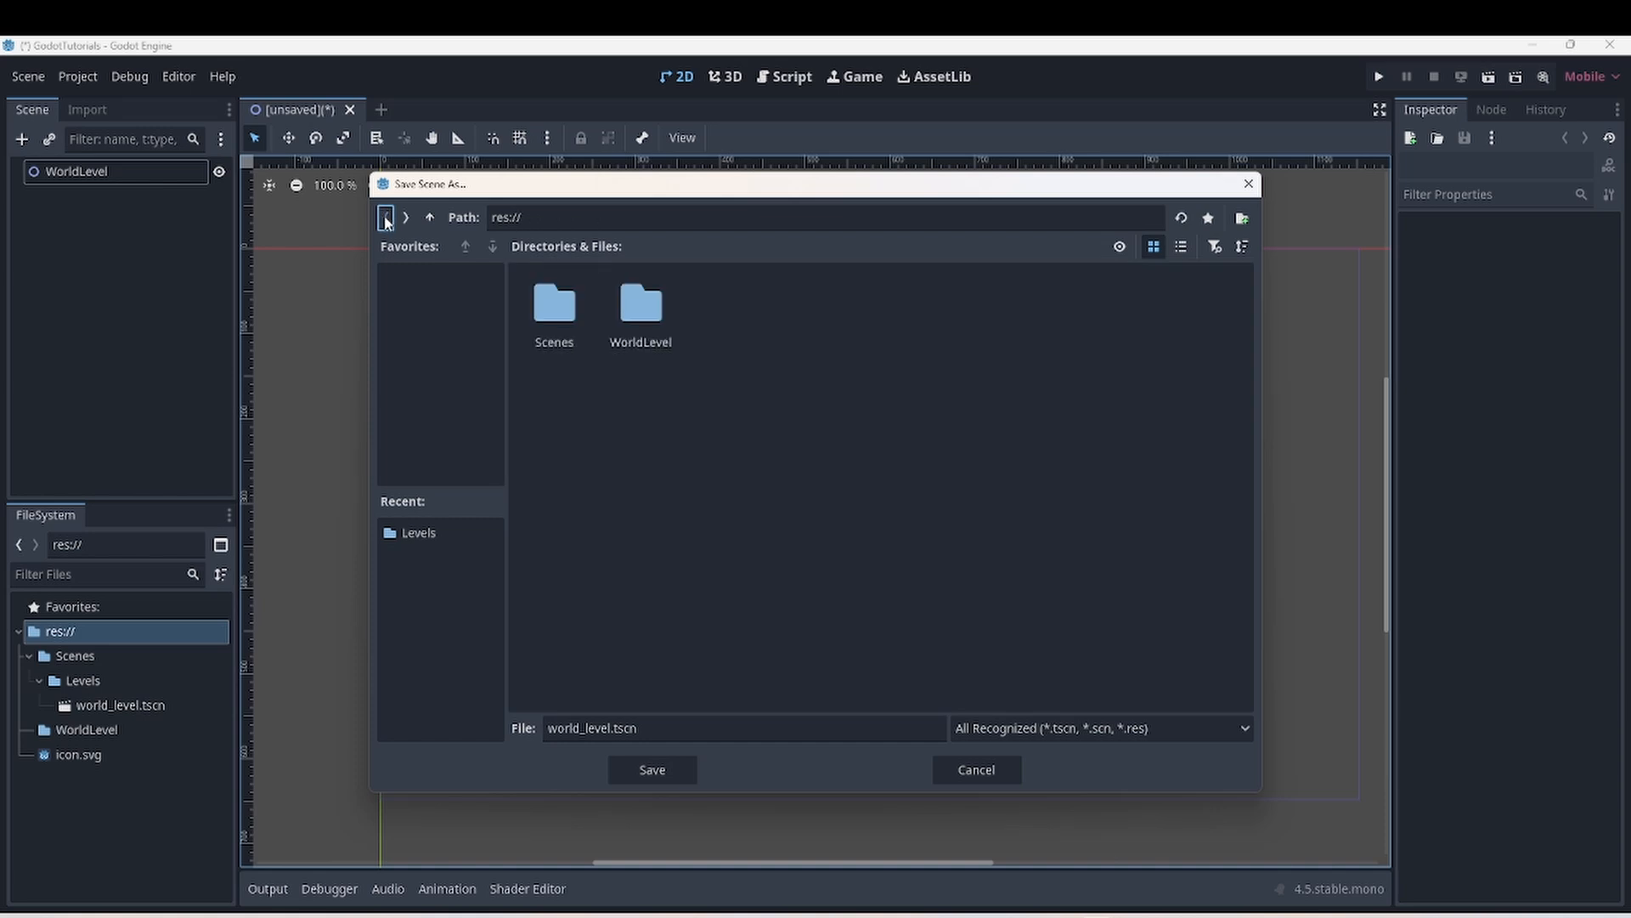
pyautogui.doubleClick(641, 310)
pyautogui.click(668, 768)
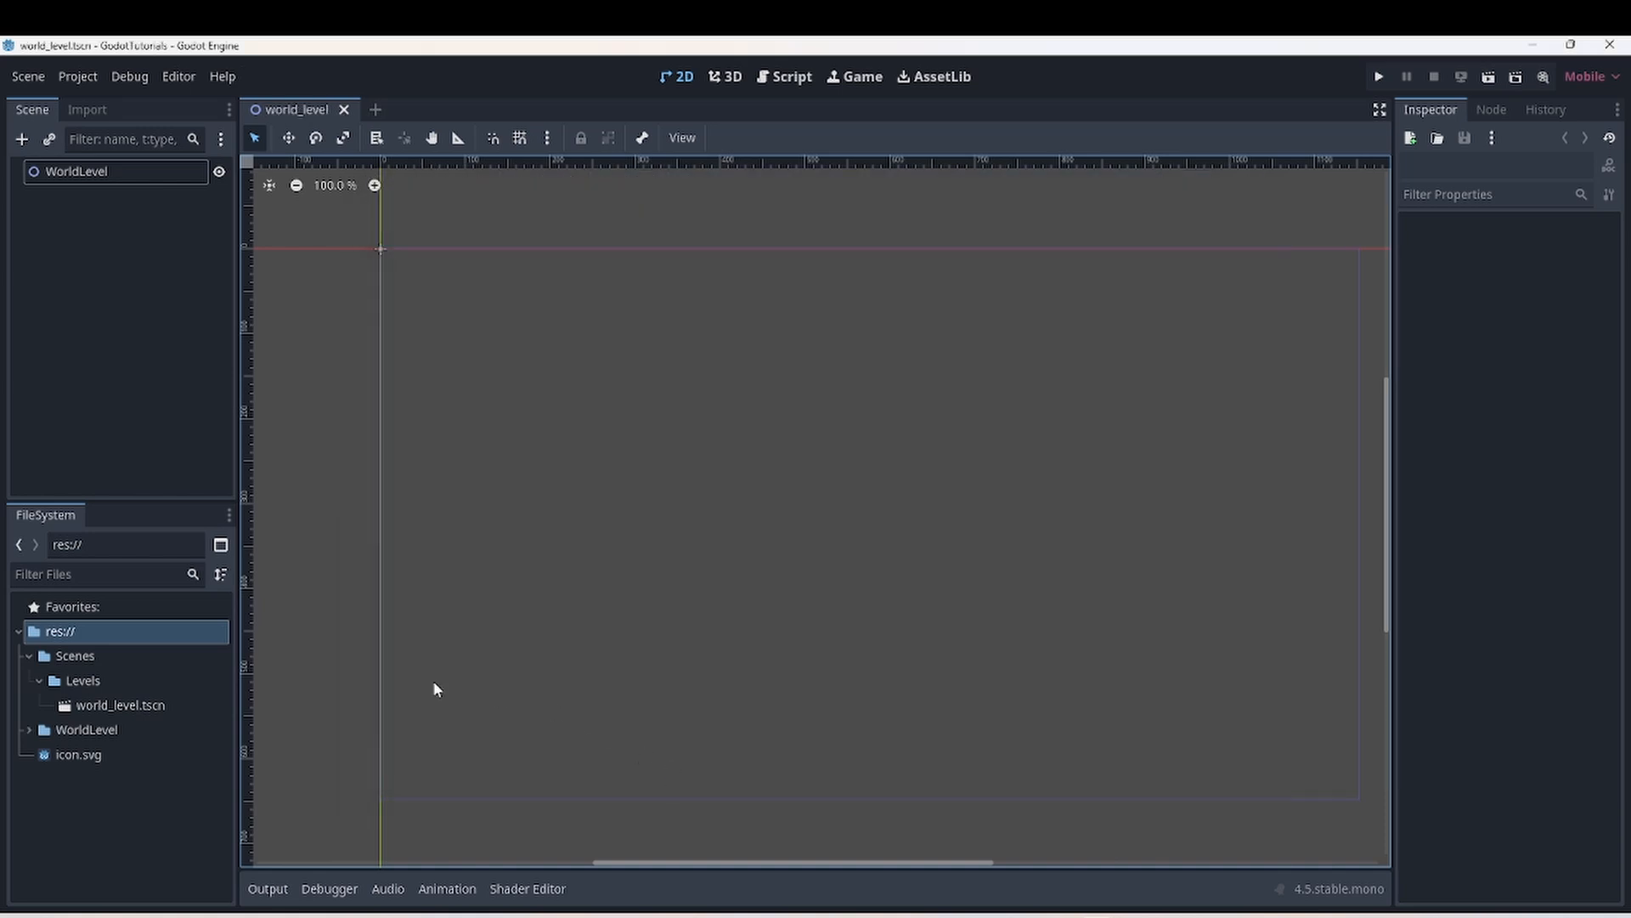
# - Expand the WorldLevel folder in the project files and select the world_level.tscn inside it
pyautogui.click(30, 729)
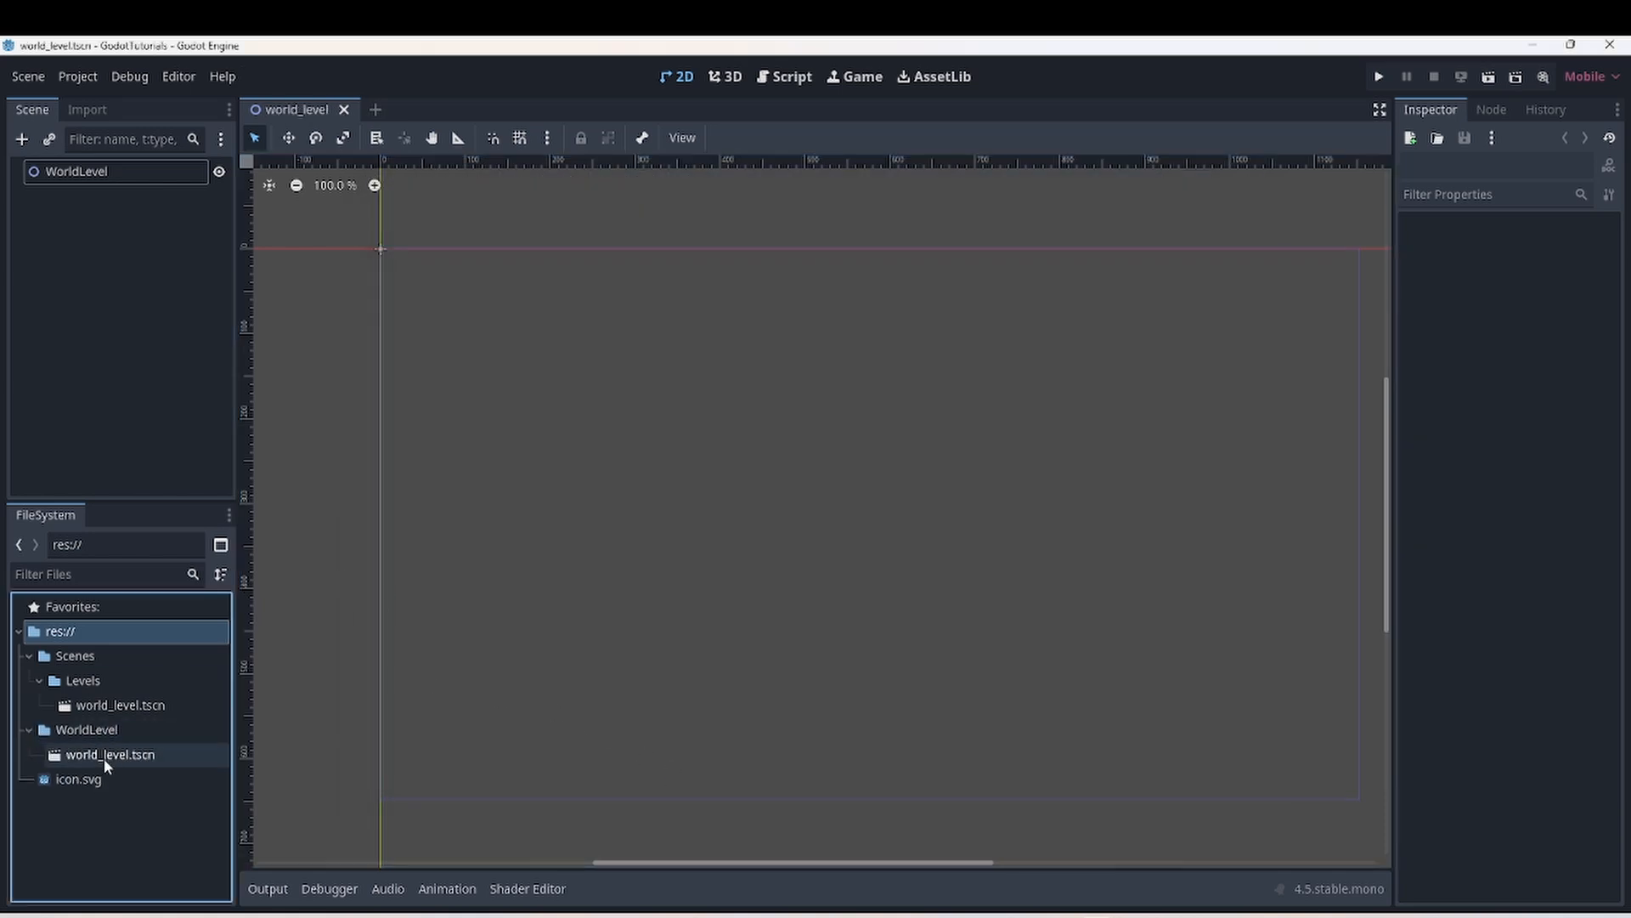
pyautogui.click(111, 757)
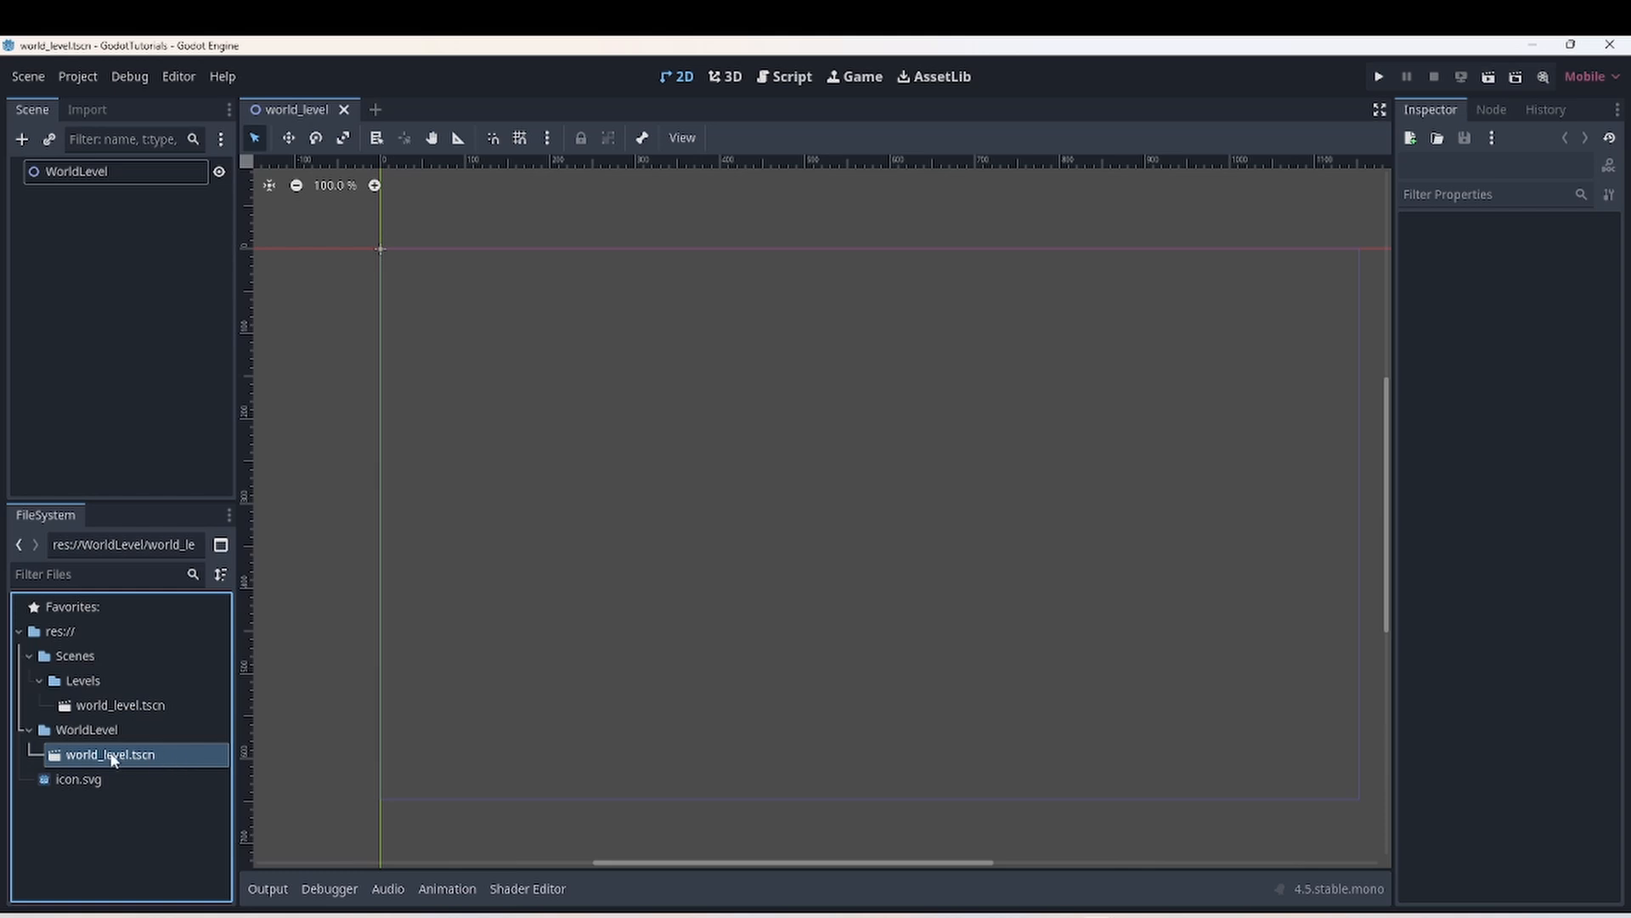
pyautogui.moveTo(138, 757)
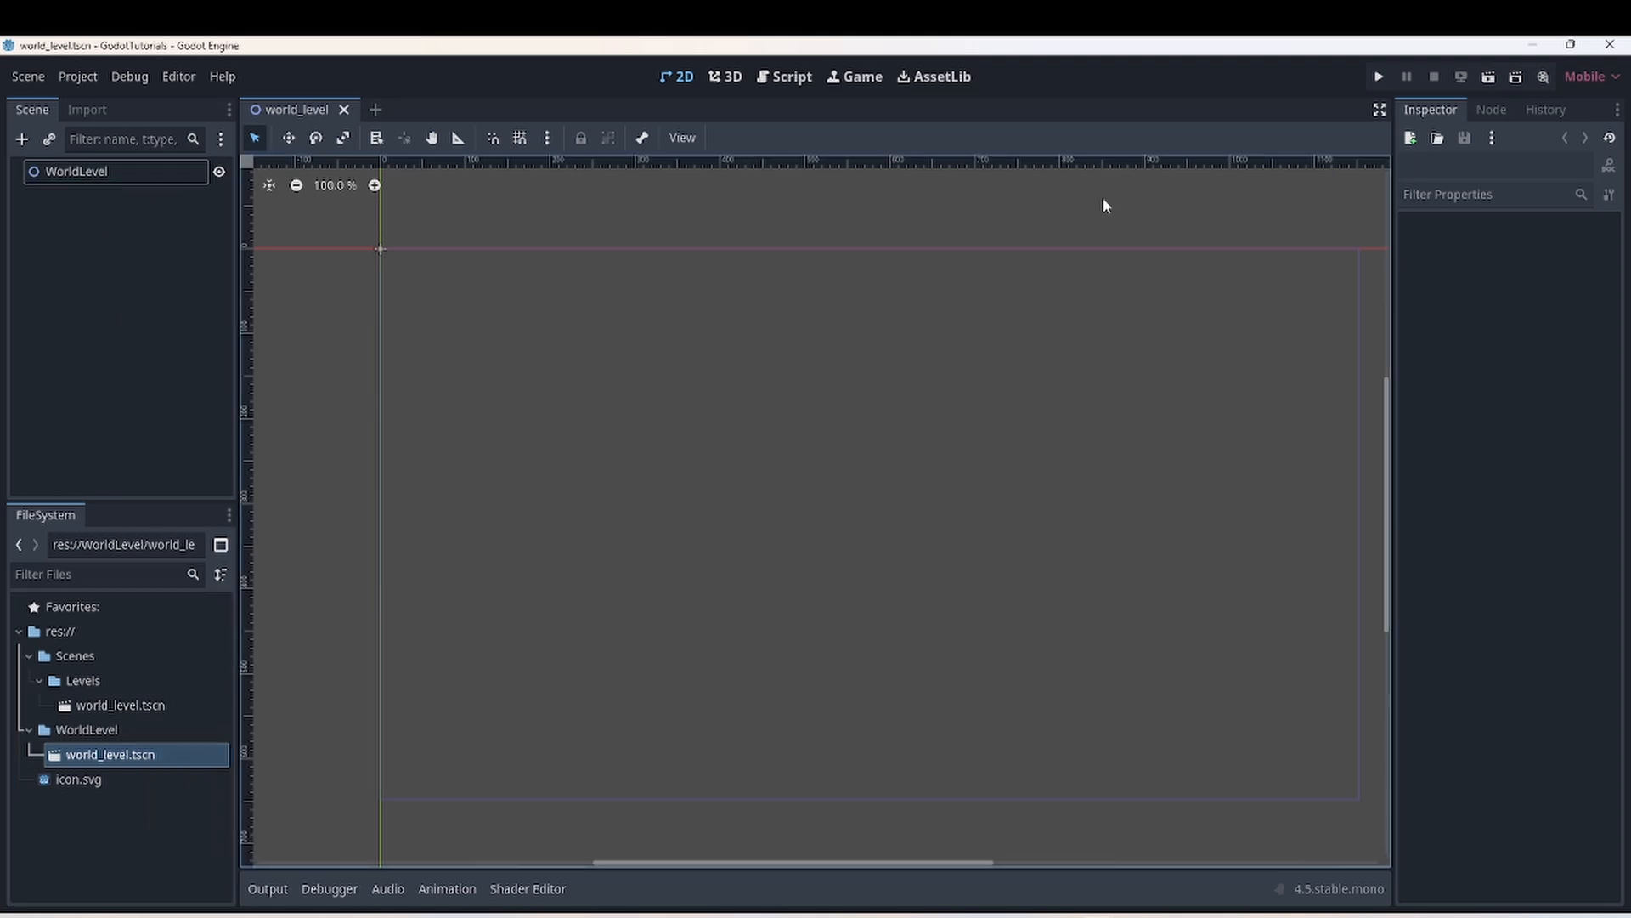
# - Select the WorldLevel node and review its property groups, expanding the Transform properties
pyautogui.click(59, 172)
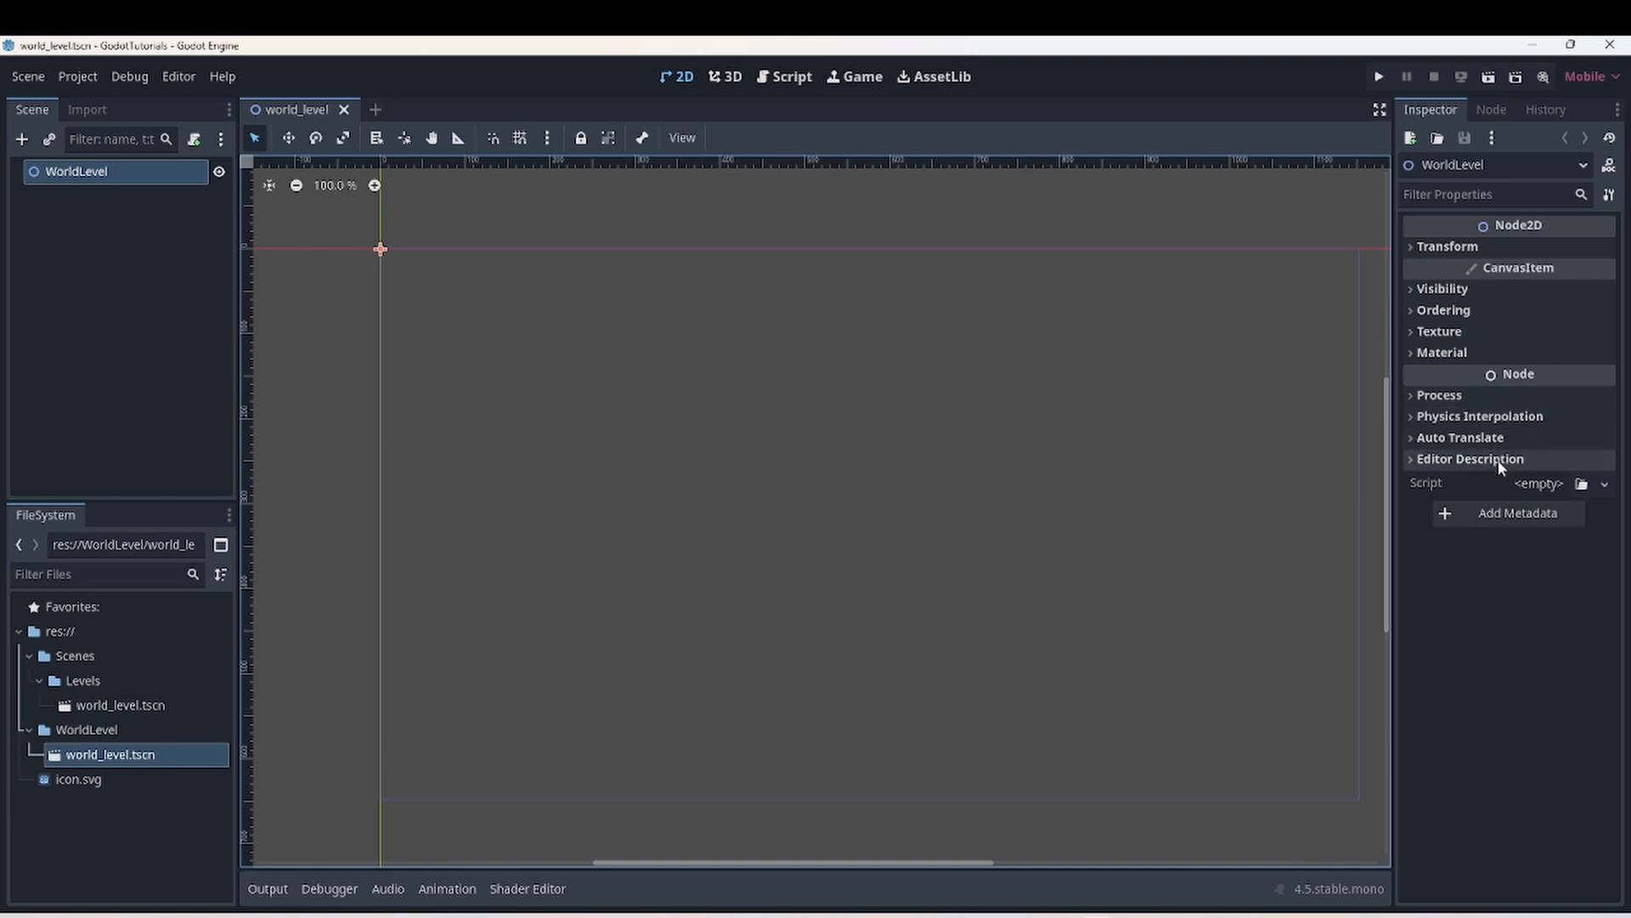
pyautogui.moveTo(1518, 268)
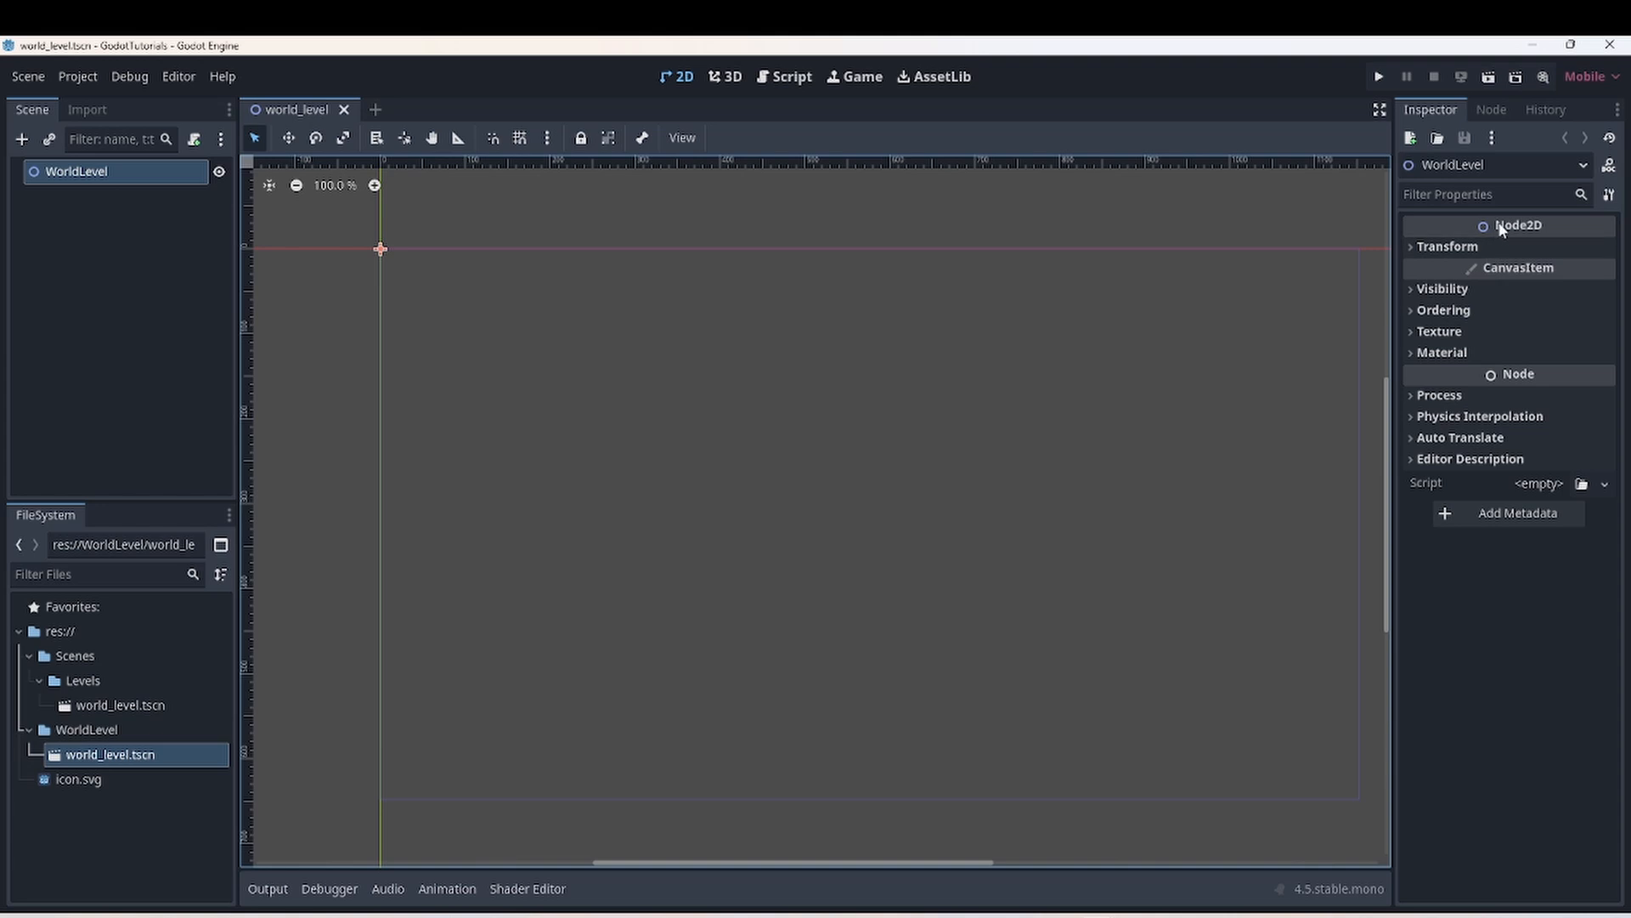
pyautogui.moveTo(1501, 226)
pyautogui.click(1414, 247)
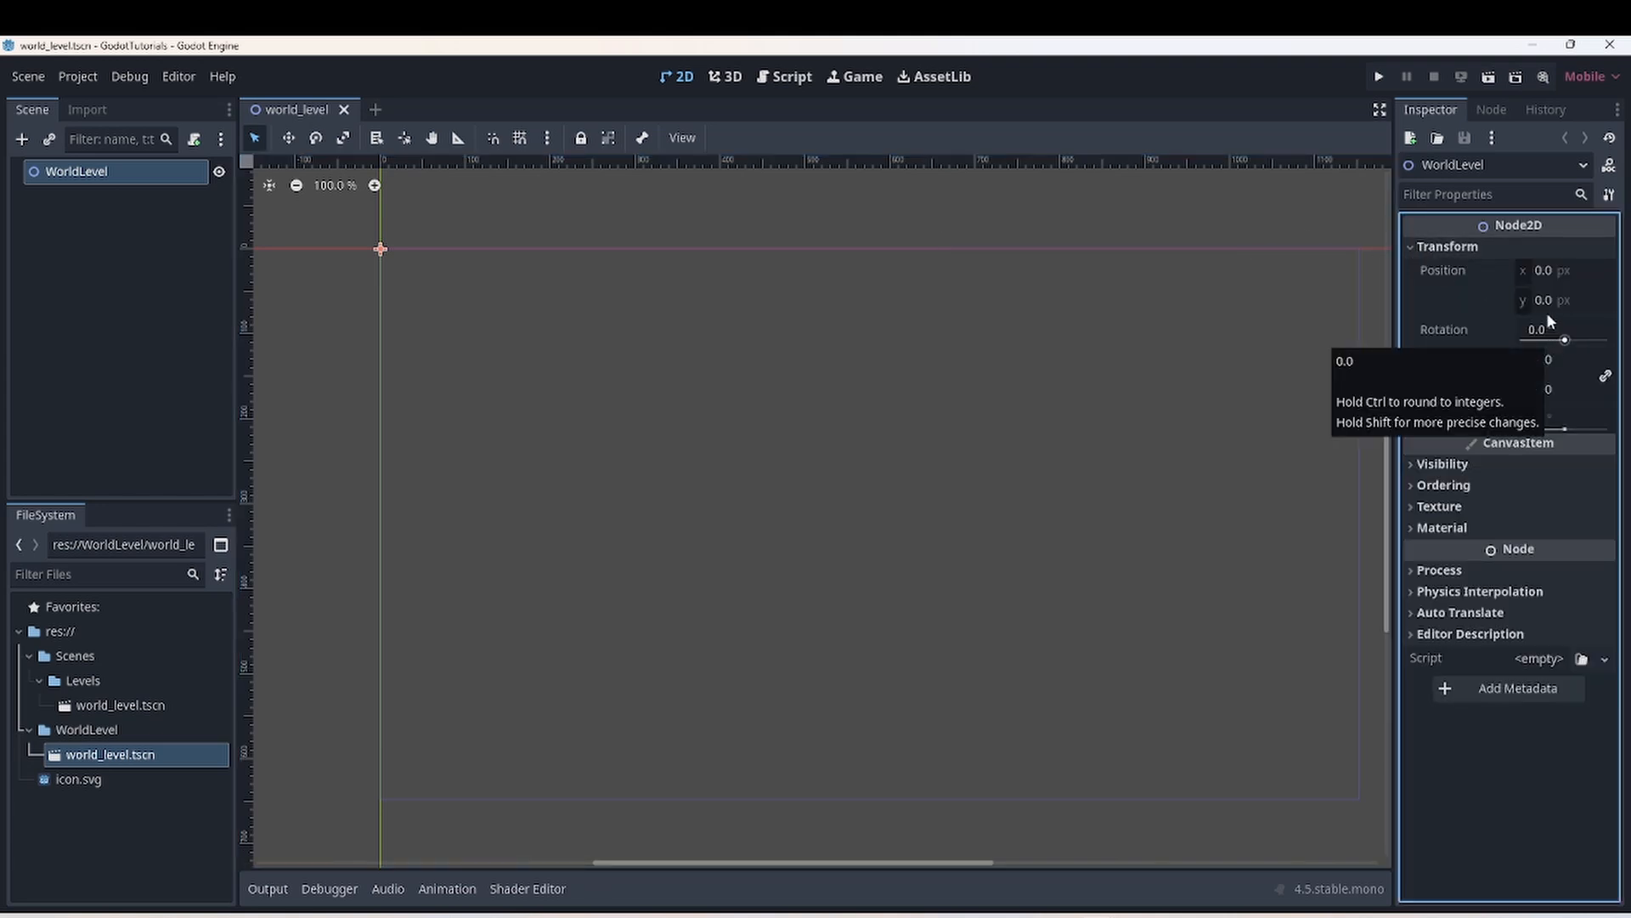
# - Set the WorldLevel node's x position to 5 px, change it to 100 px, and set the y position to 500 px
pyautogui.click(1544, 270)
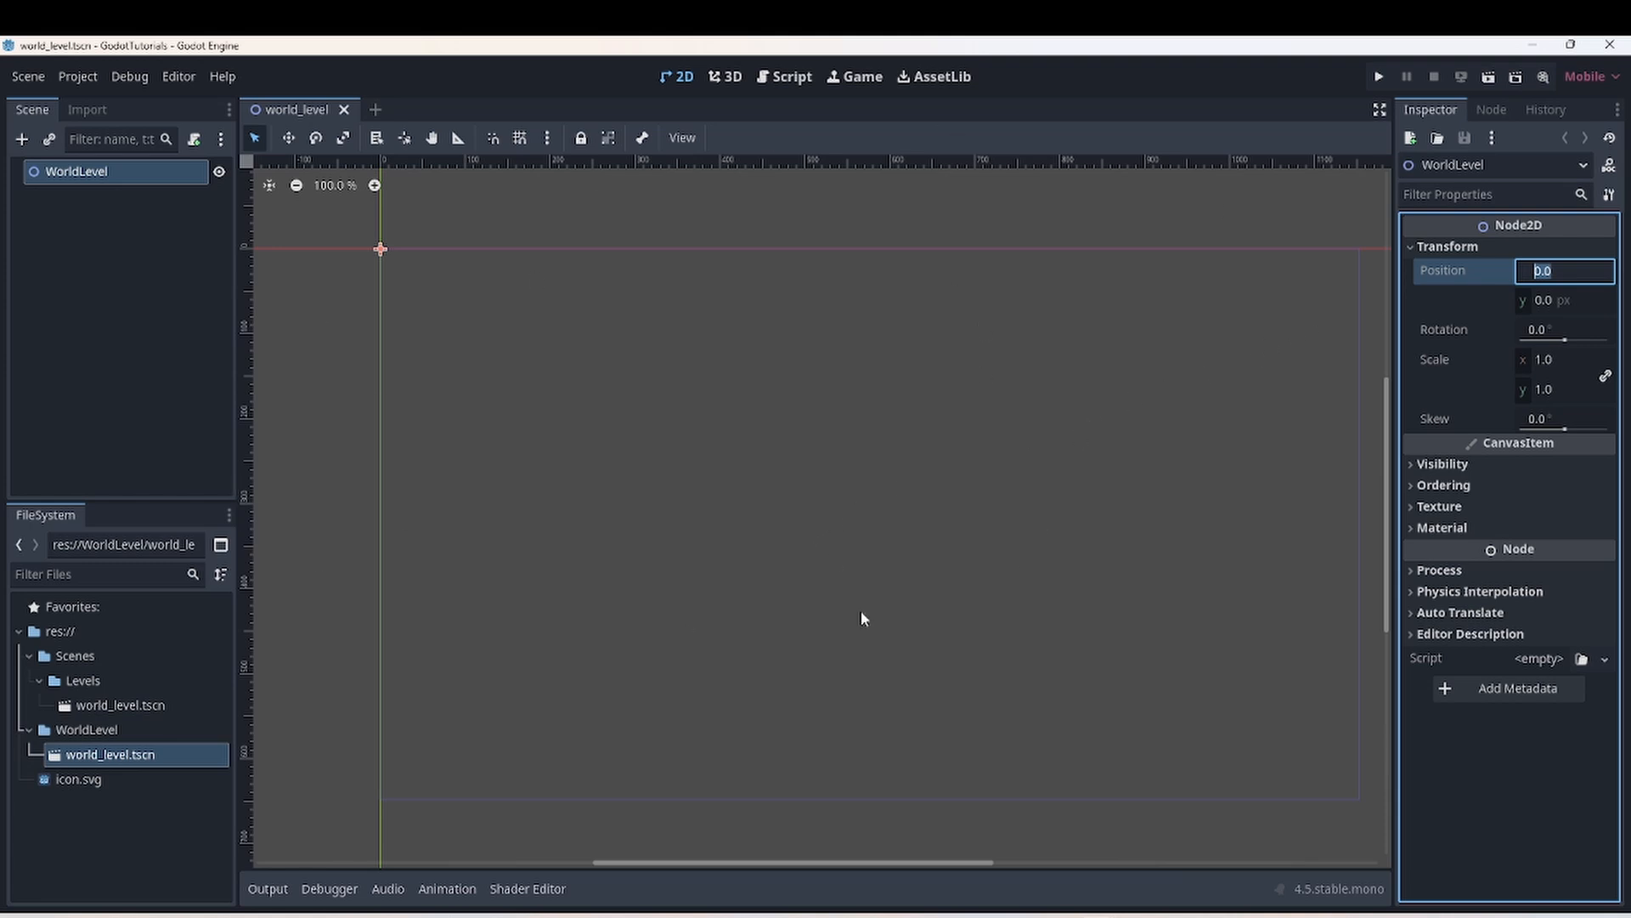
pyautogui.write('5')
pyautogui.press('Return')
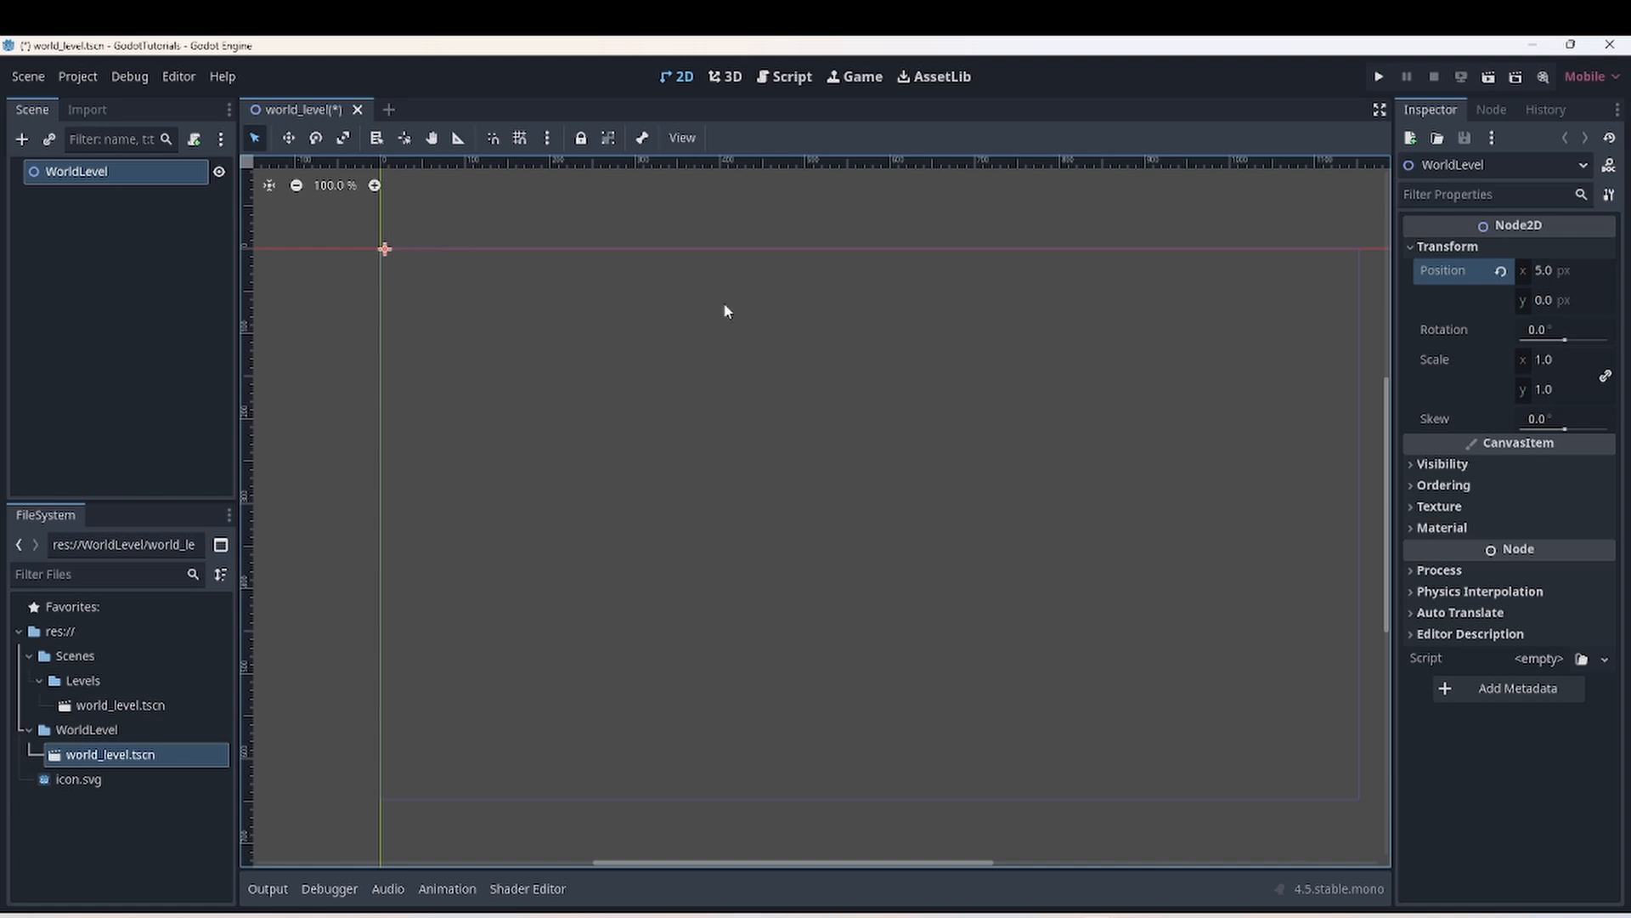
pyautogui.click(1533, 271)
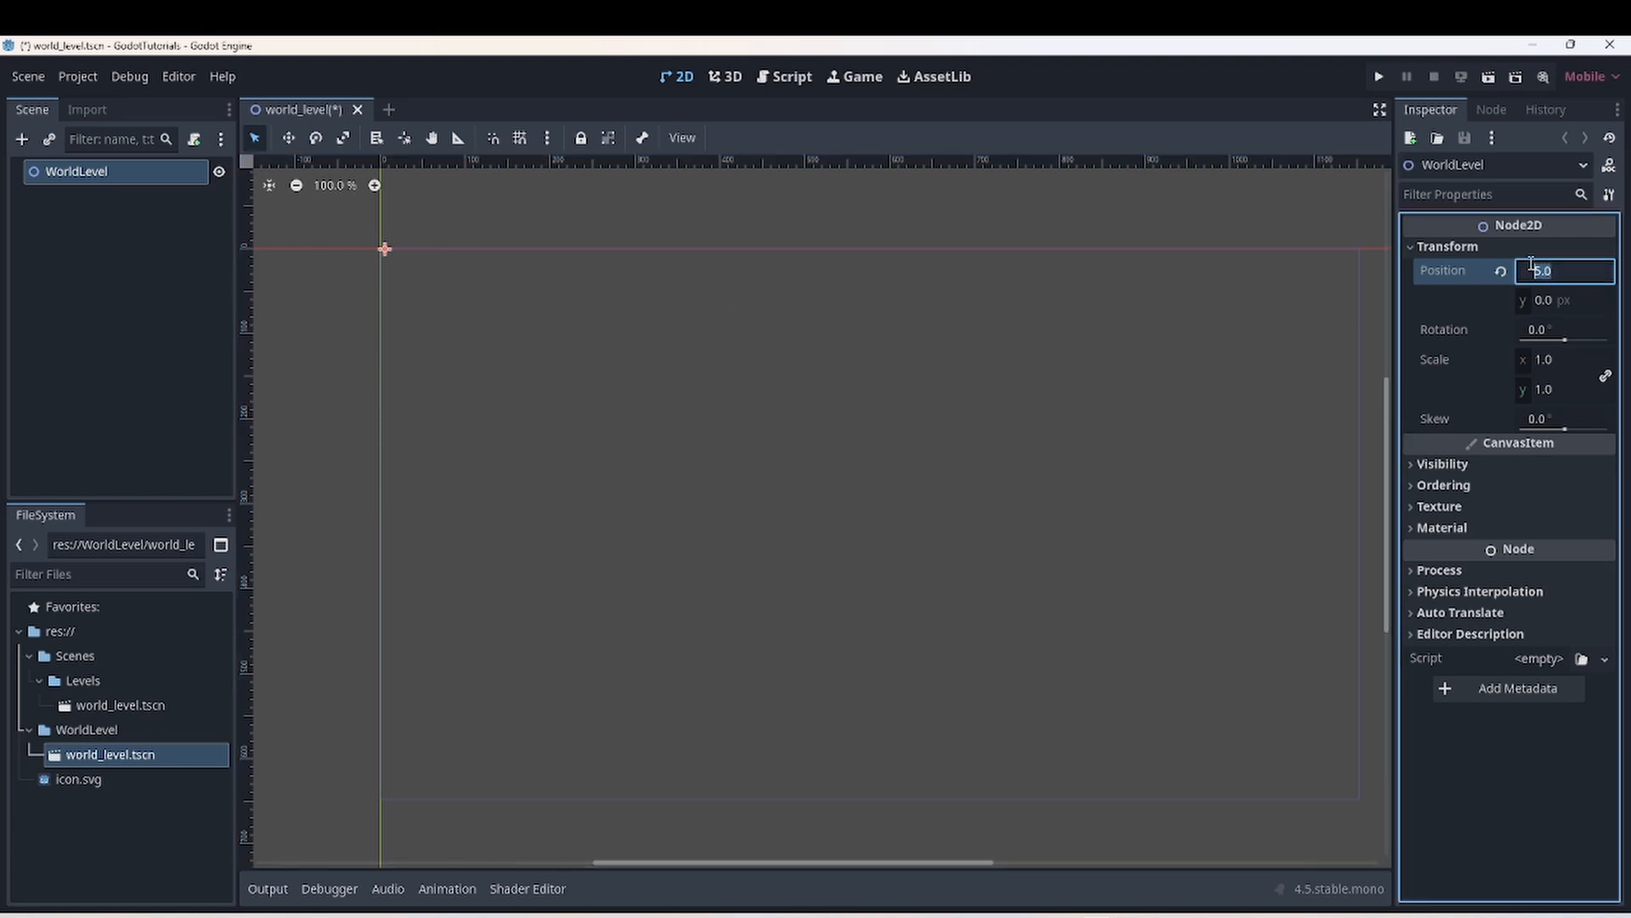
pyautogui.write('100')
pyautogui.press('Return')
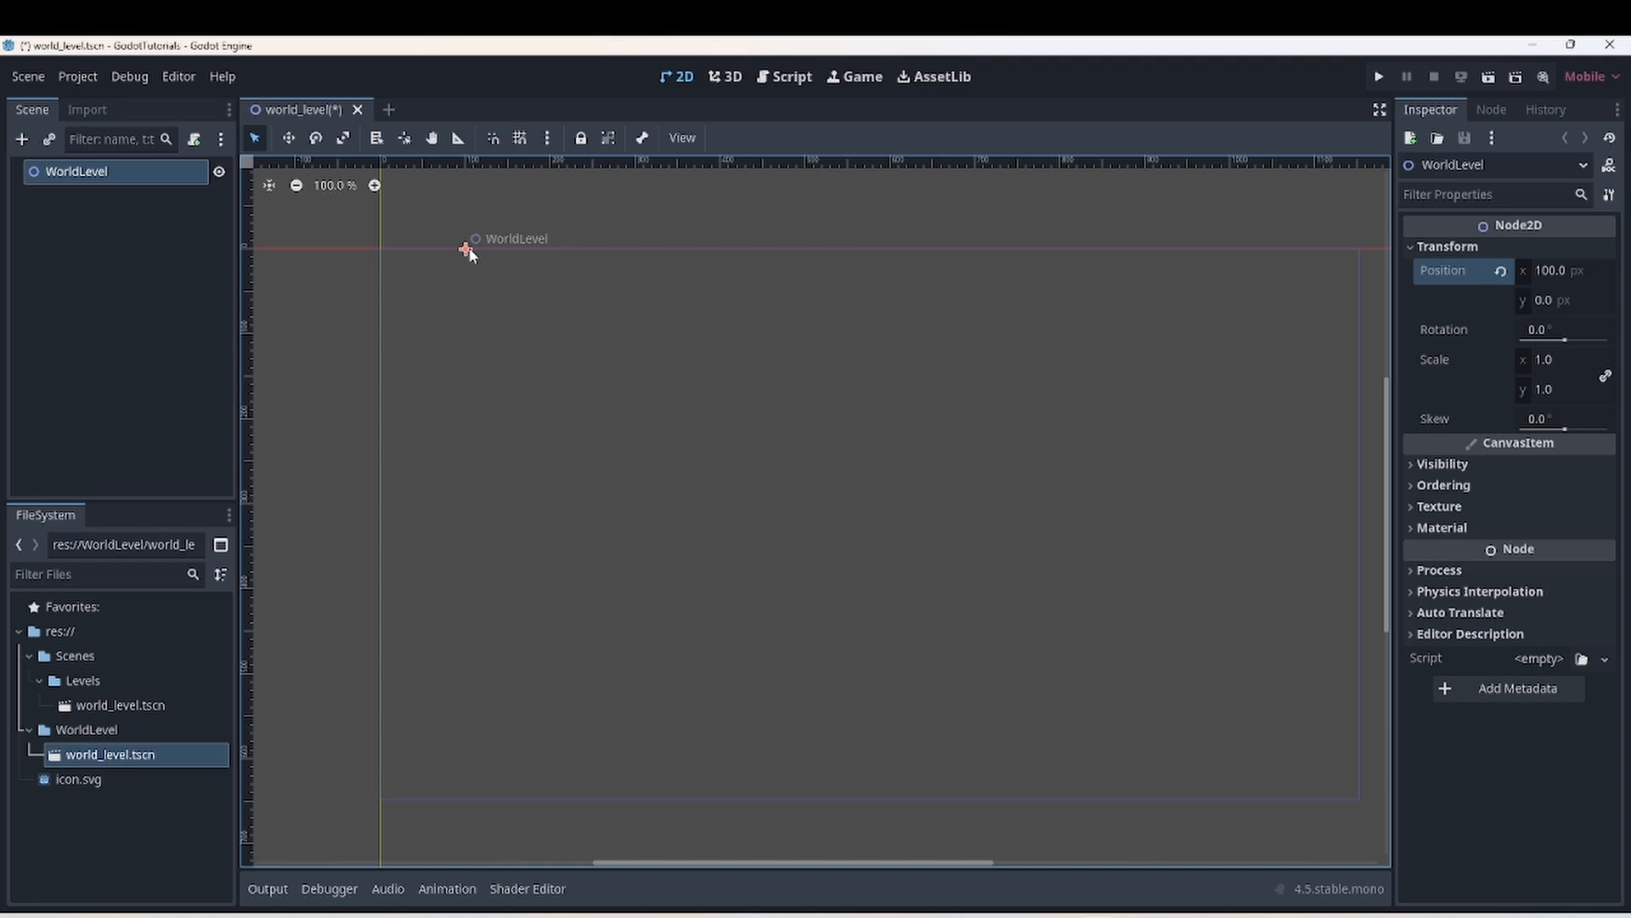
pyautogui.click(1542, 300)
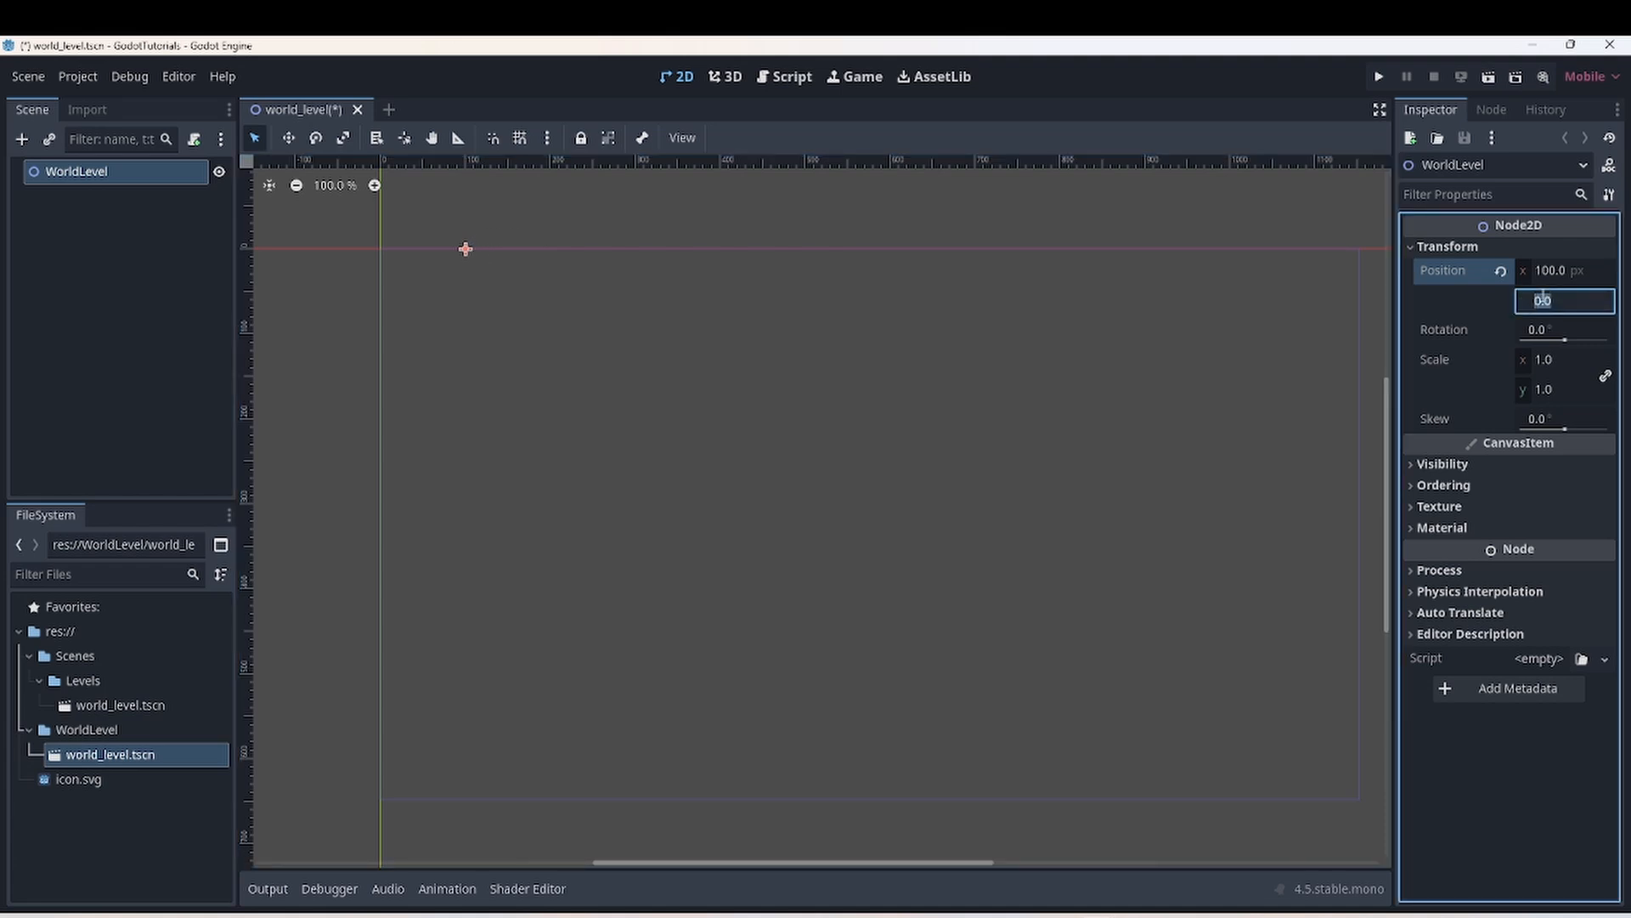
pyautogui.write('500')
pyautogui.press('Return')
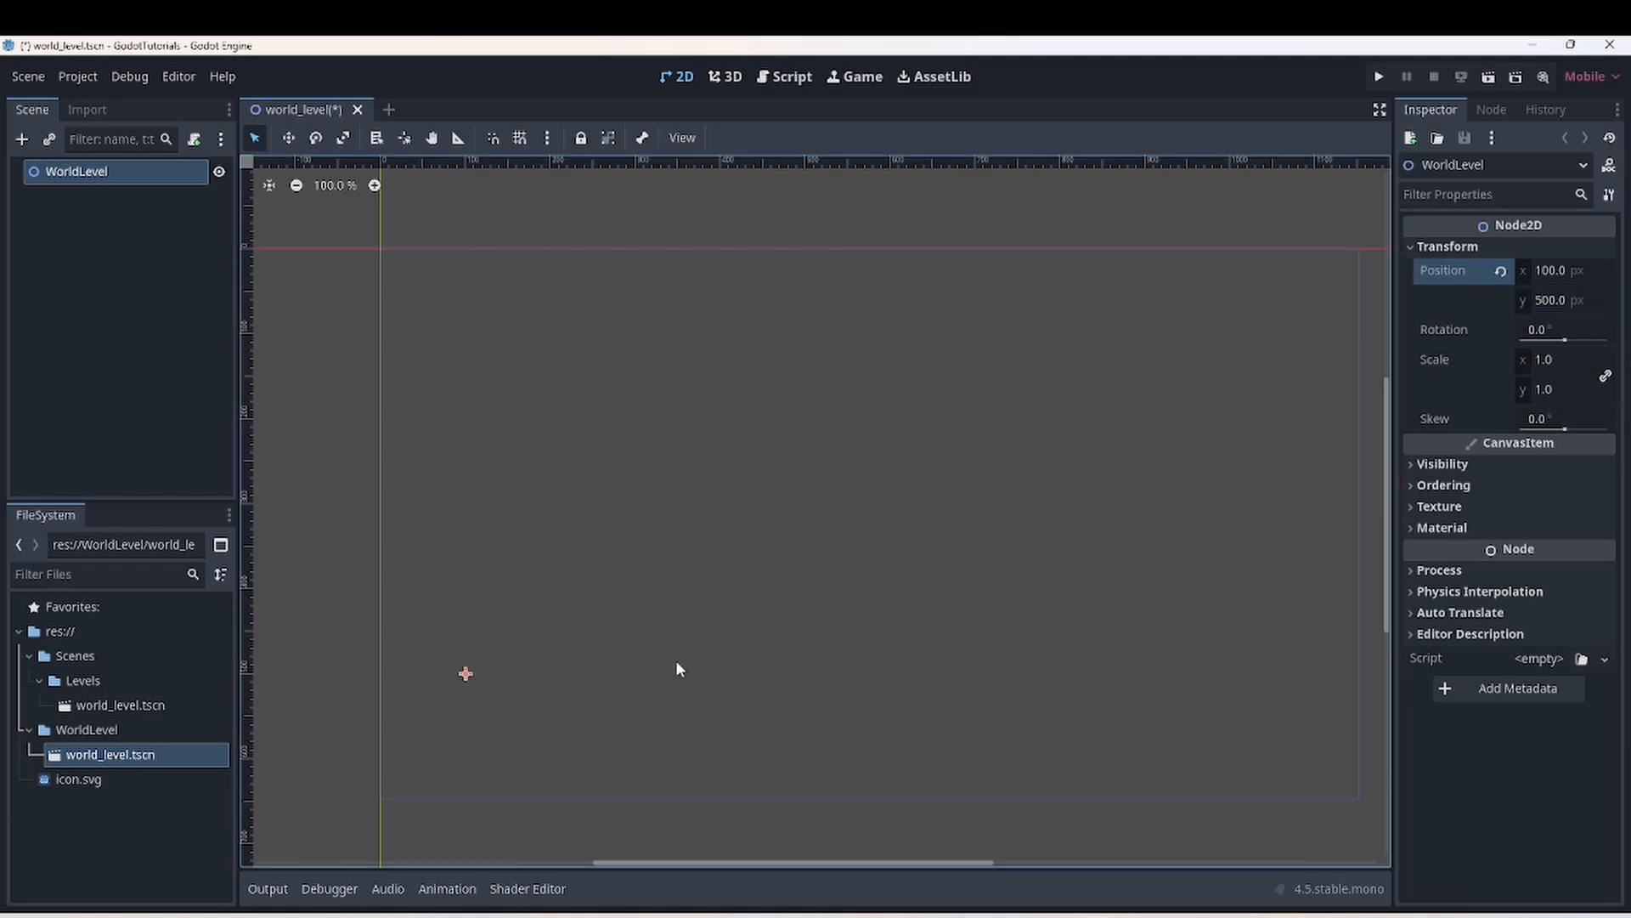
# - Scale the WorldLevel node to 4 with the component ratio locked, and change its x scale to 2
pyautogui.click(1541, 363)
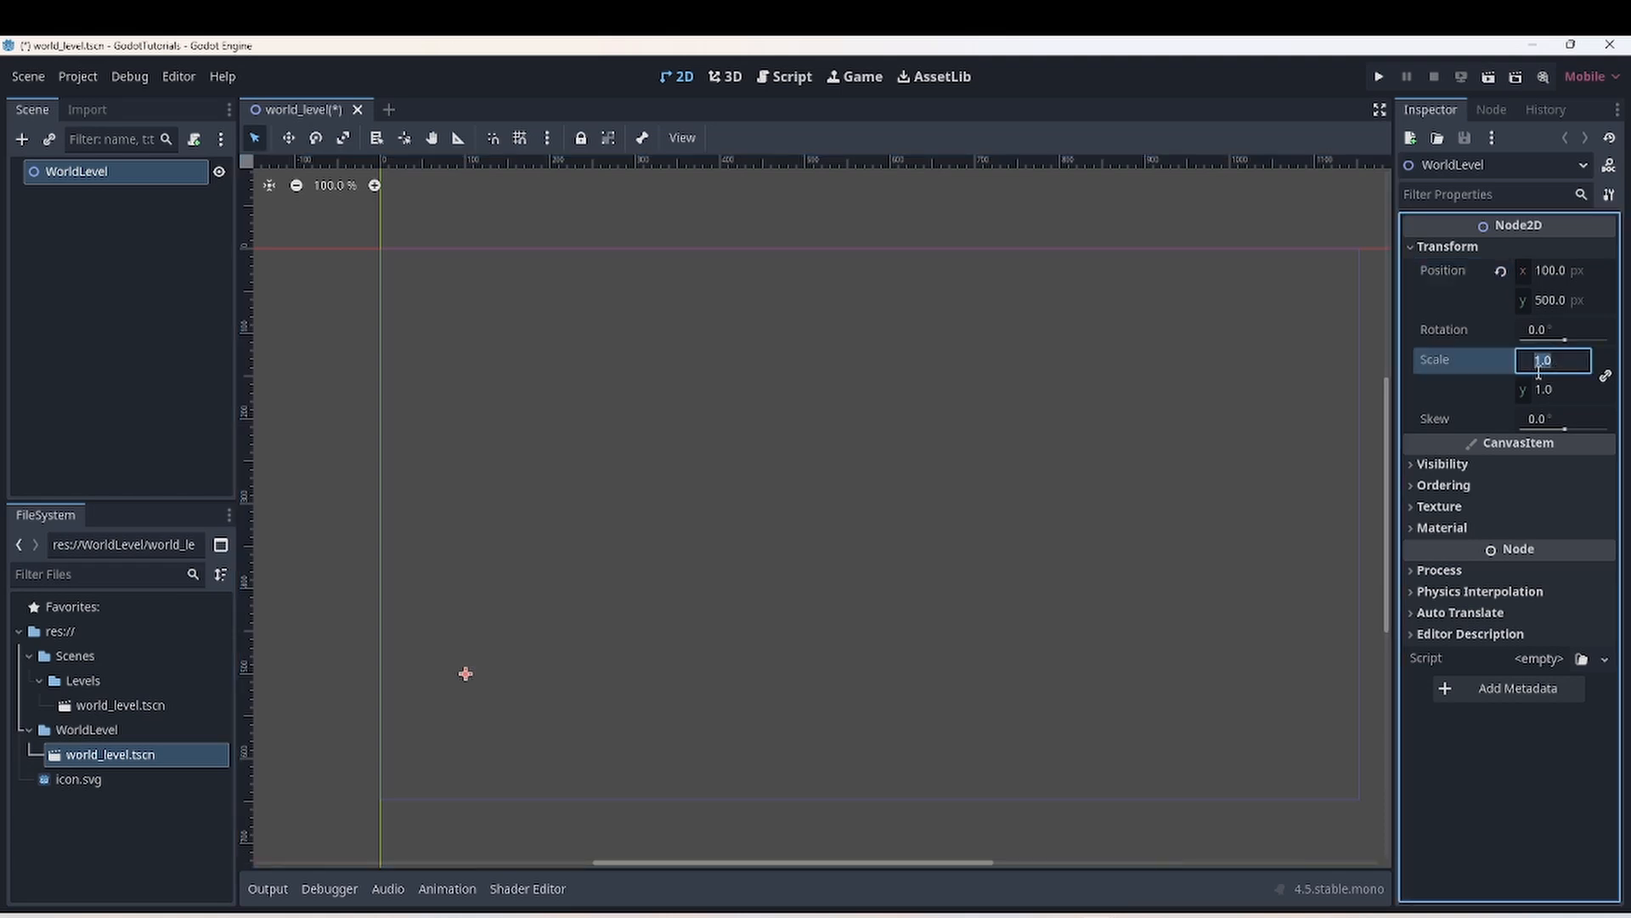
pyautogui.write('4')
pyautogui.press('Return')
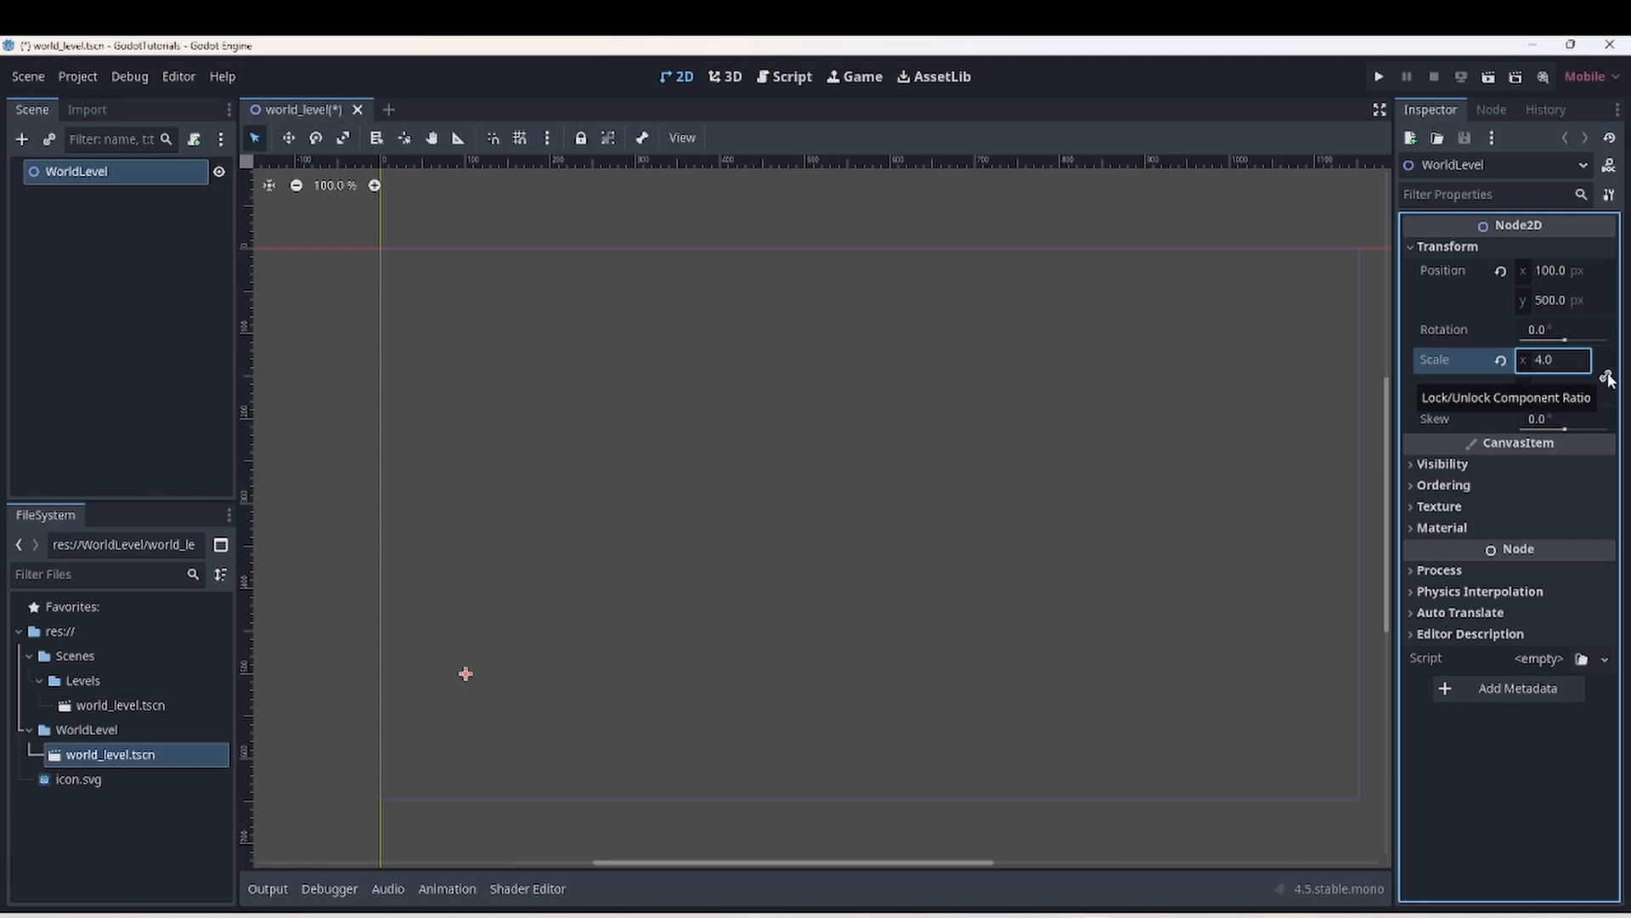
pyautogui.click(1553, 361)
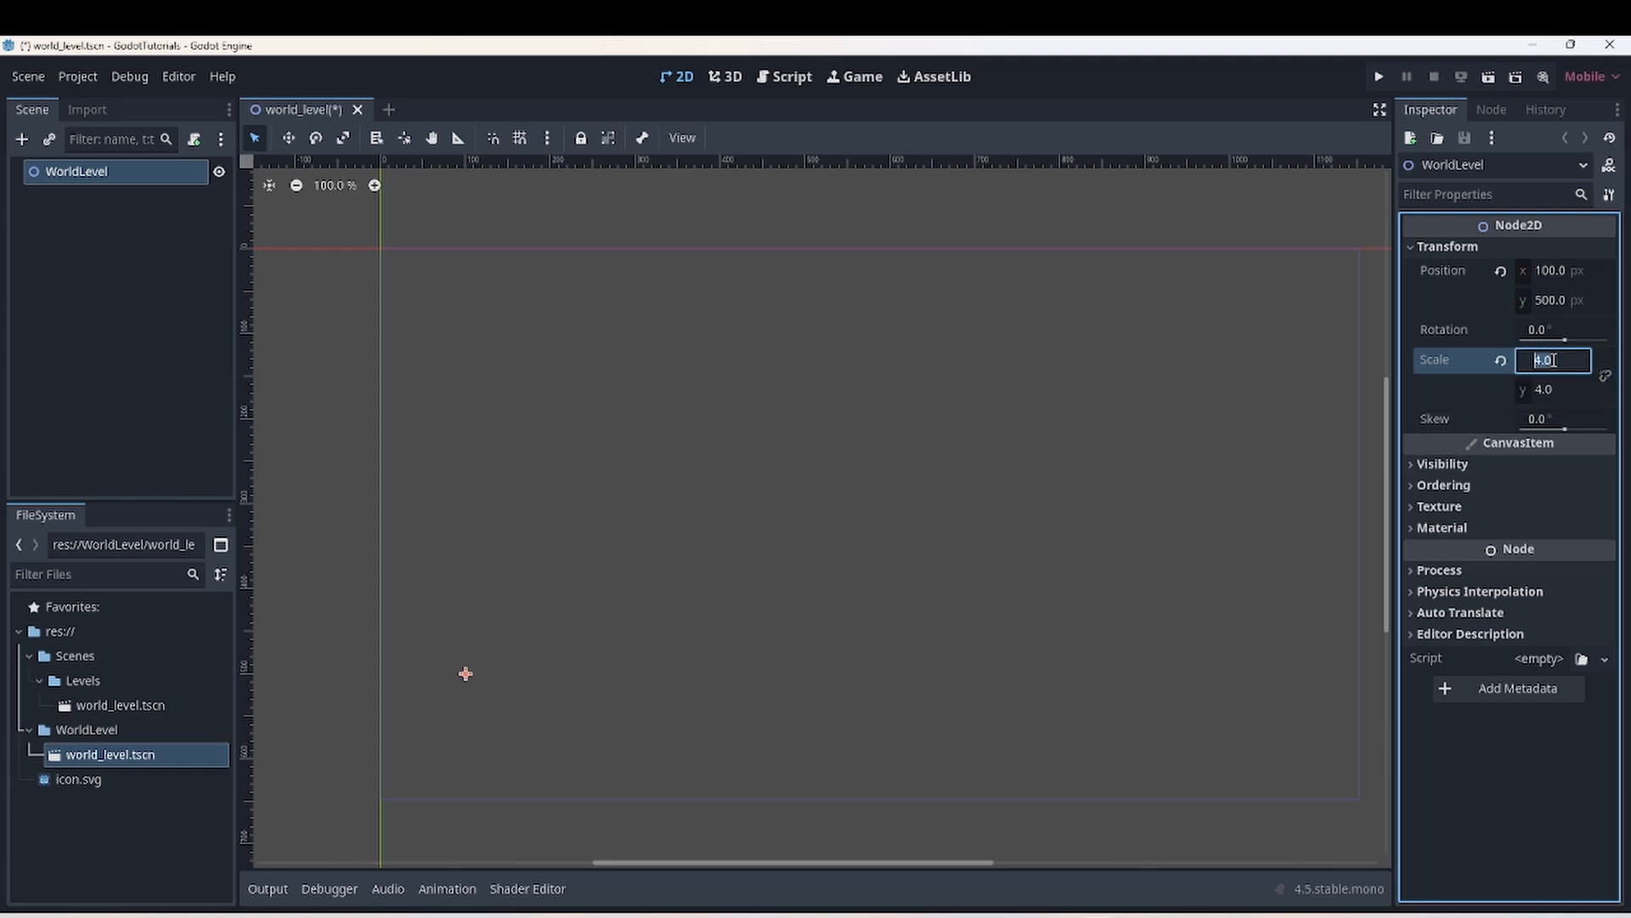
pyautogui.write('2')
pyautogui.press('Return')
# - Toggle the scale's component ratio lock and try scale values of 4 and 1 on the WorldLevel node
pyautogui.click(1604, 376)
pyautogui.write('4')
pyautogui.press('Return')
pyautogui.click(1560, 362)
pyautogui.write('1')
pyautogui.press('Tab')
# - Toggle the scale's component ratio lock again and reset the WorldLevel node's scale and position to their defaults
pyautogui.click(1606, 377)
pyautogui.click(1501, 360)
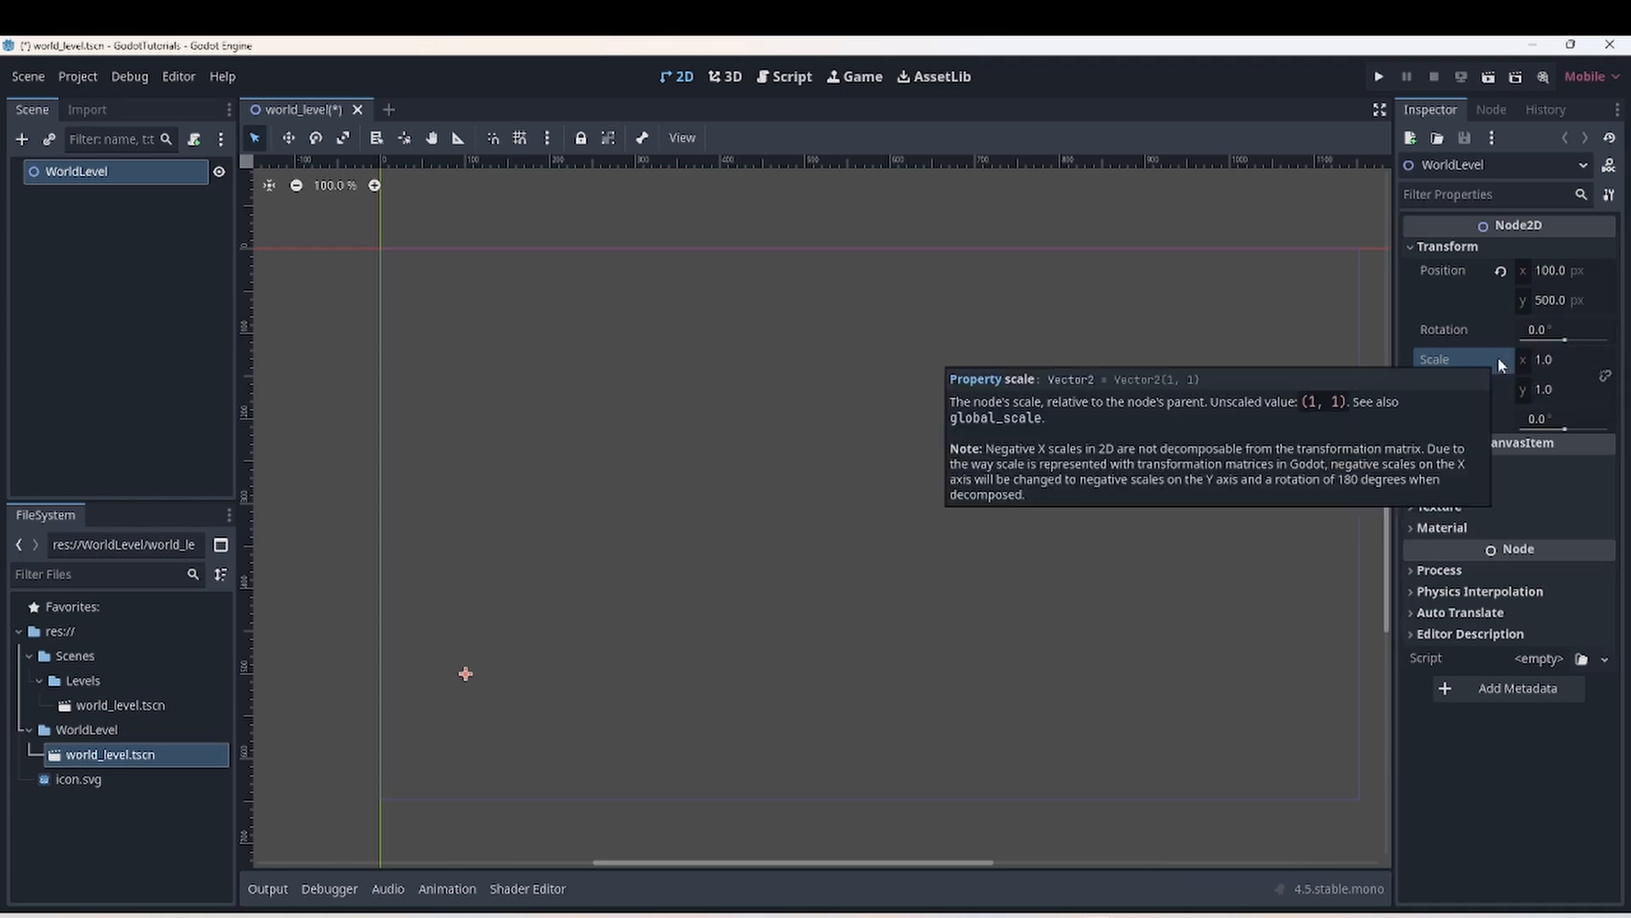
pyautogui.click(1501, 271)
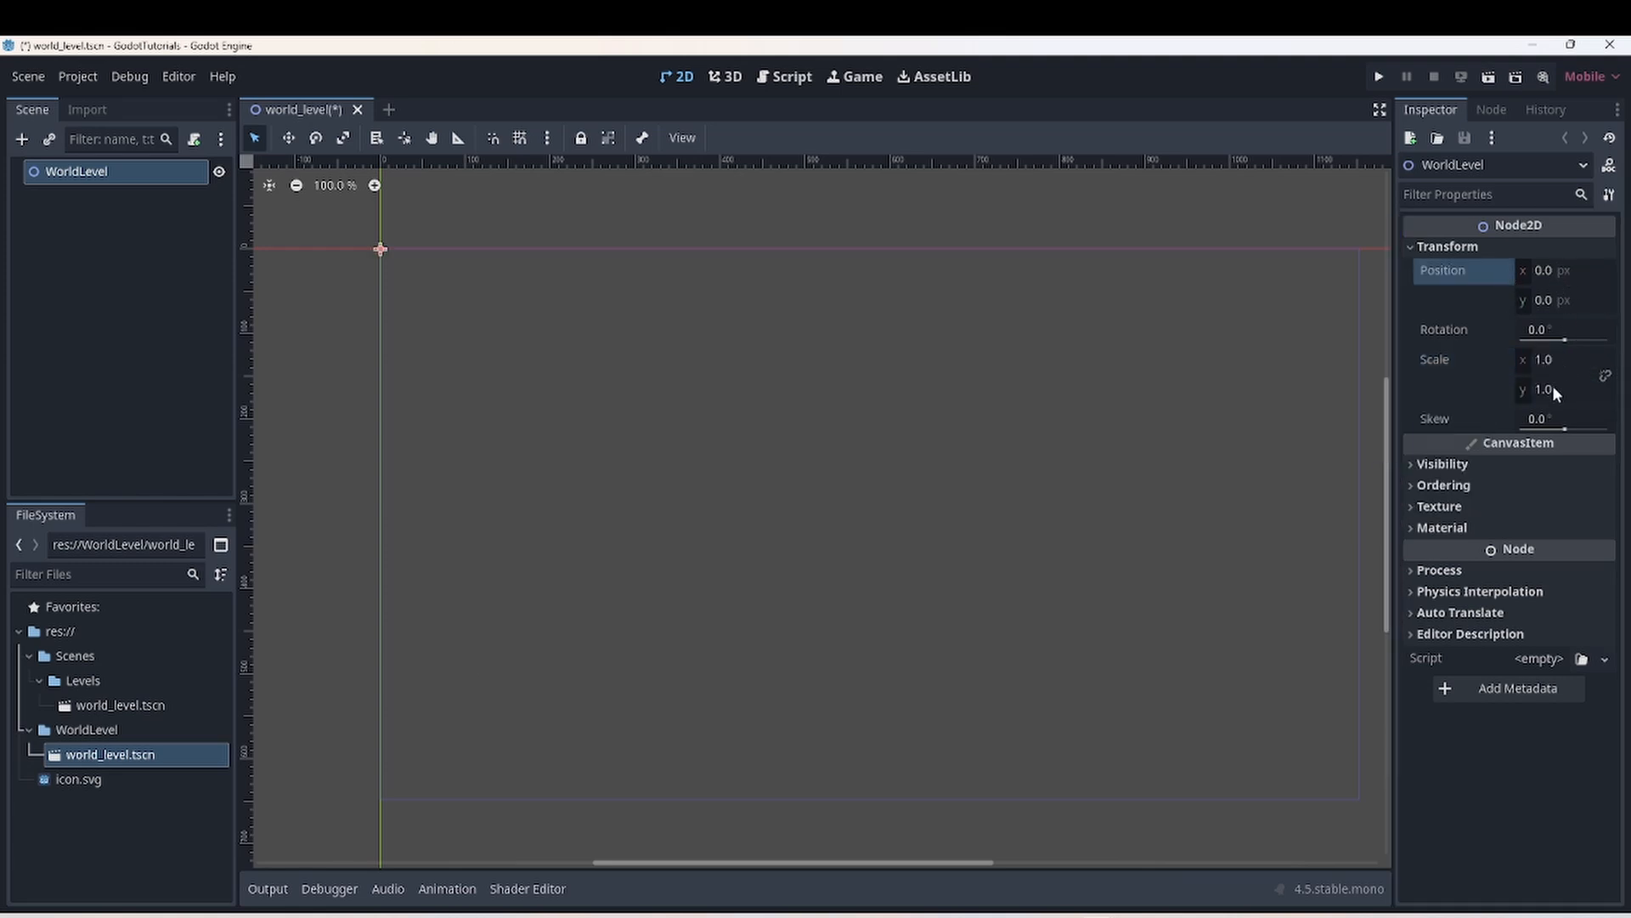
# - Turn the WorldLevel node's Visible option off and on again, and review its Visibility properties
pyautogui.click(1412, 463)
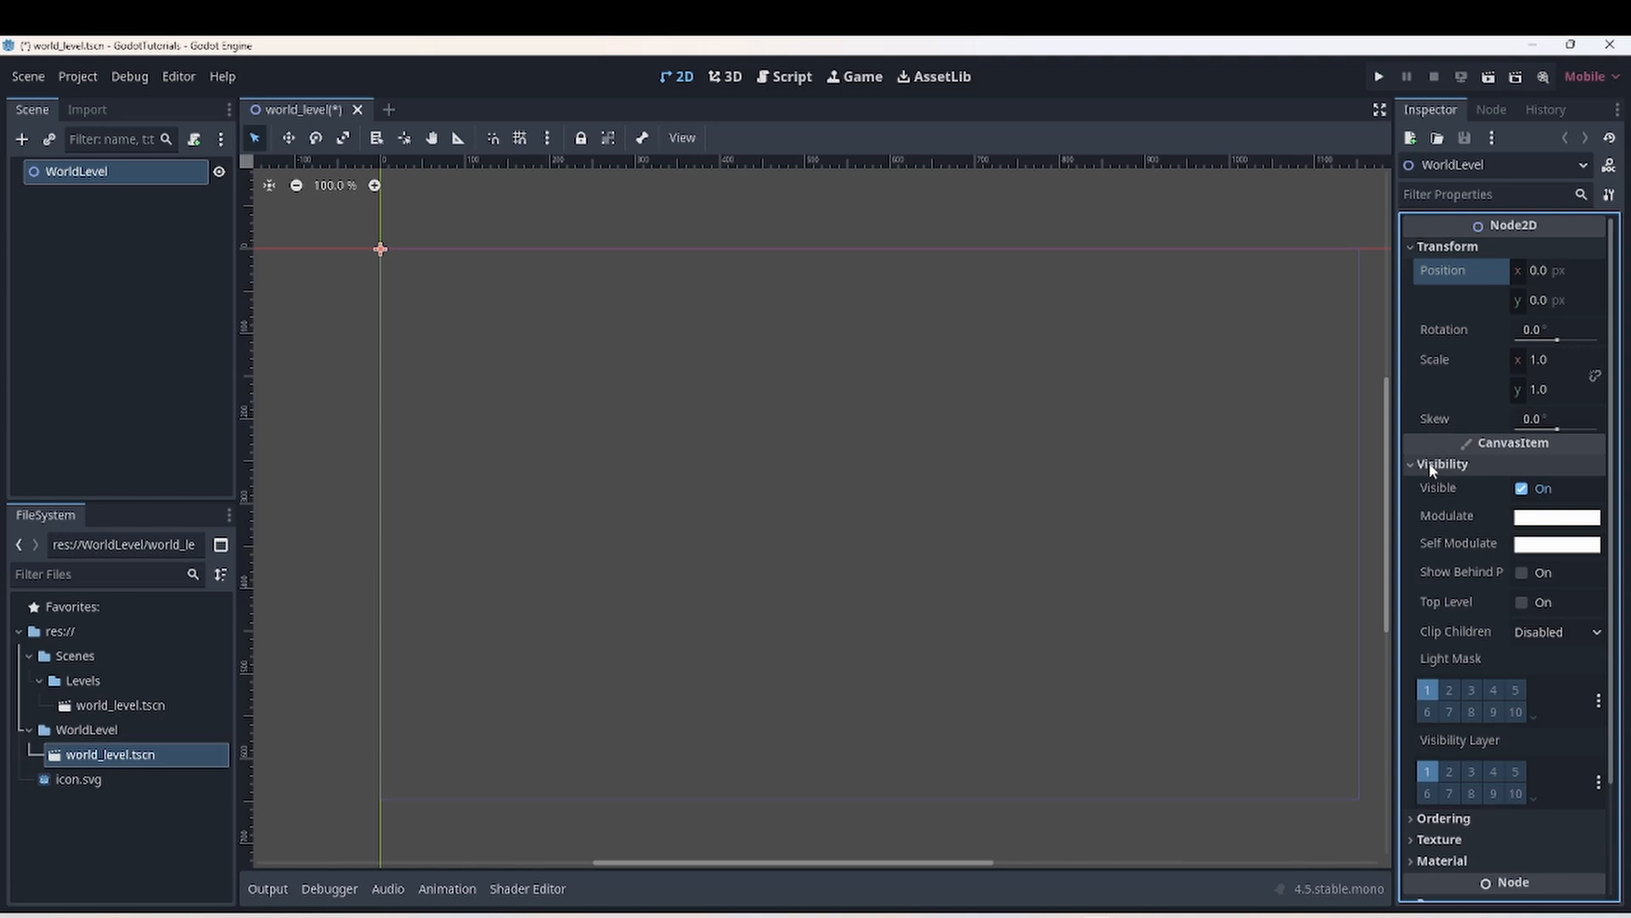
pyautogui.click(1521, 490)
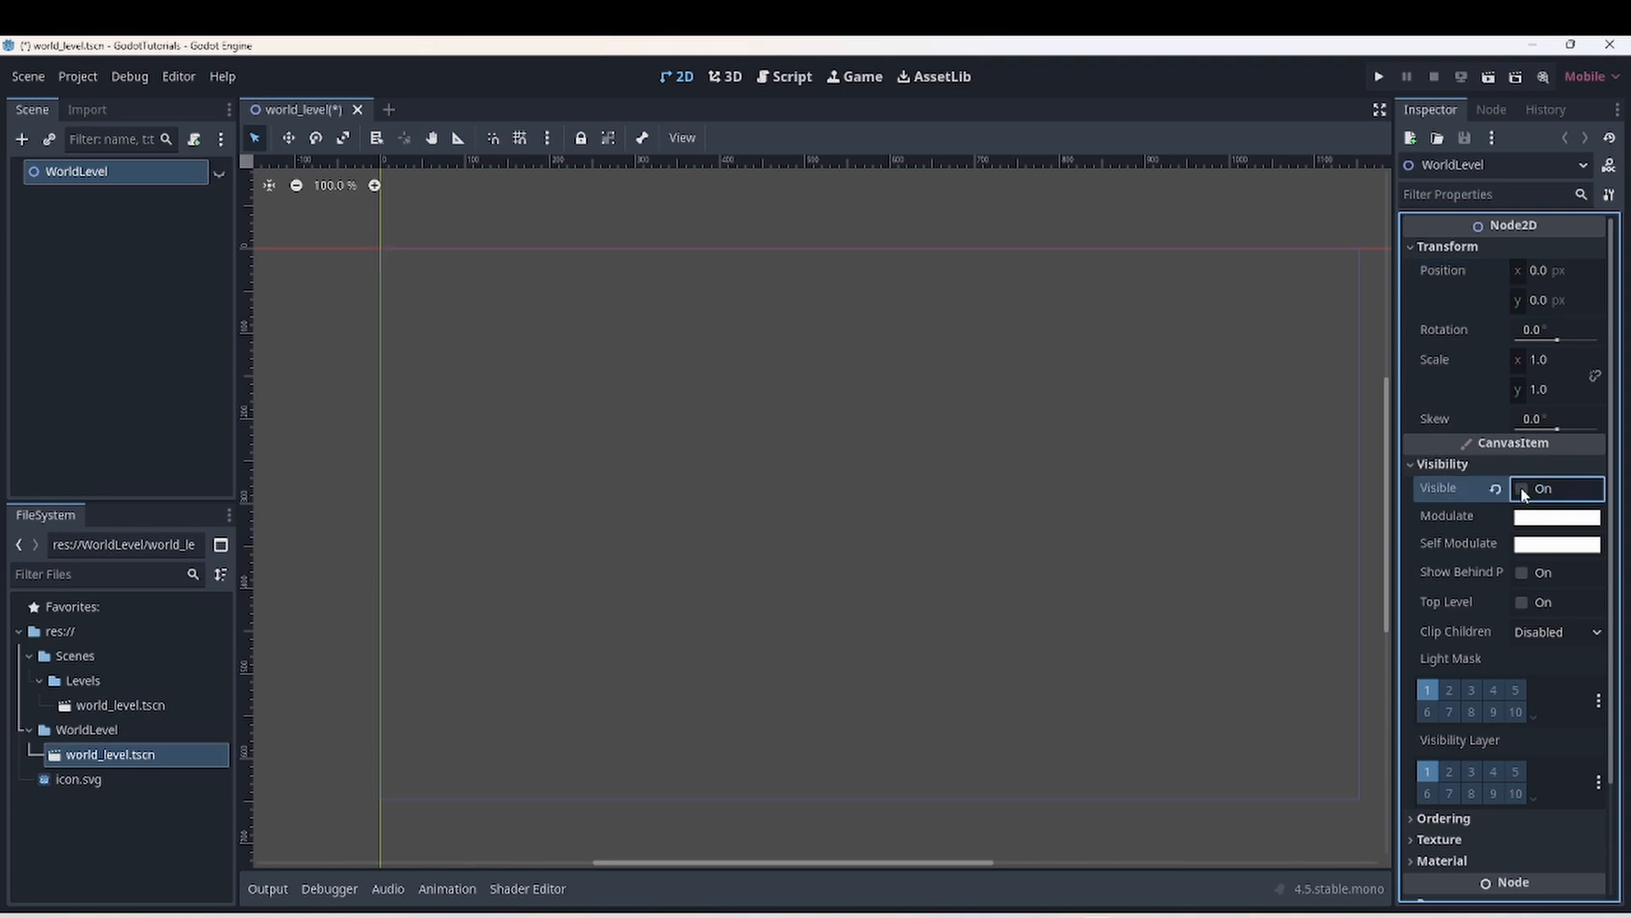
pyautogui.click(1521, 489)
pyautogui.moveTo(1495, 747)
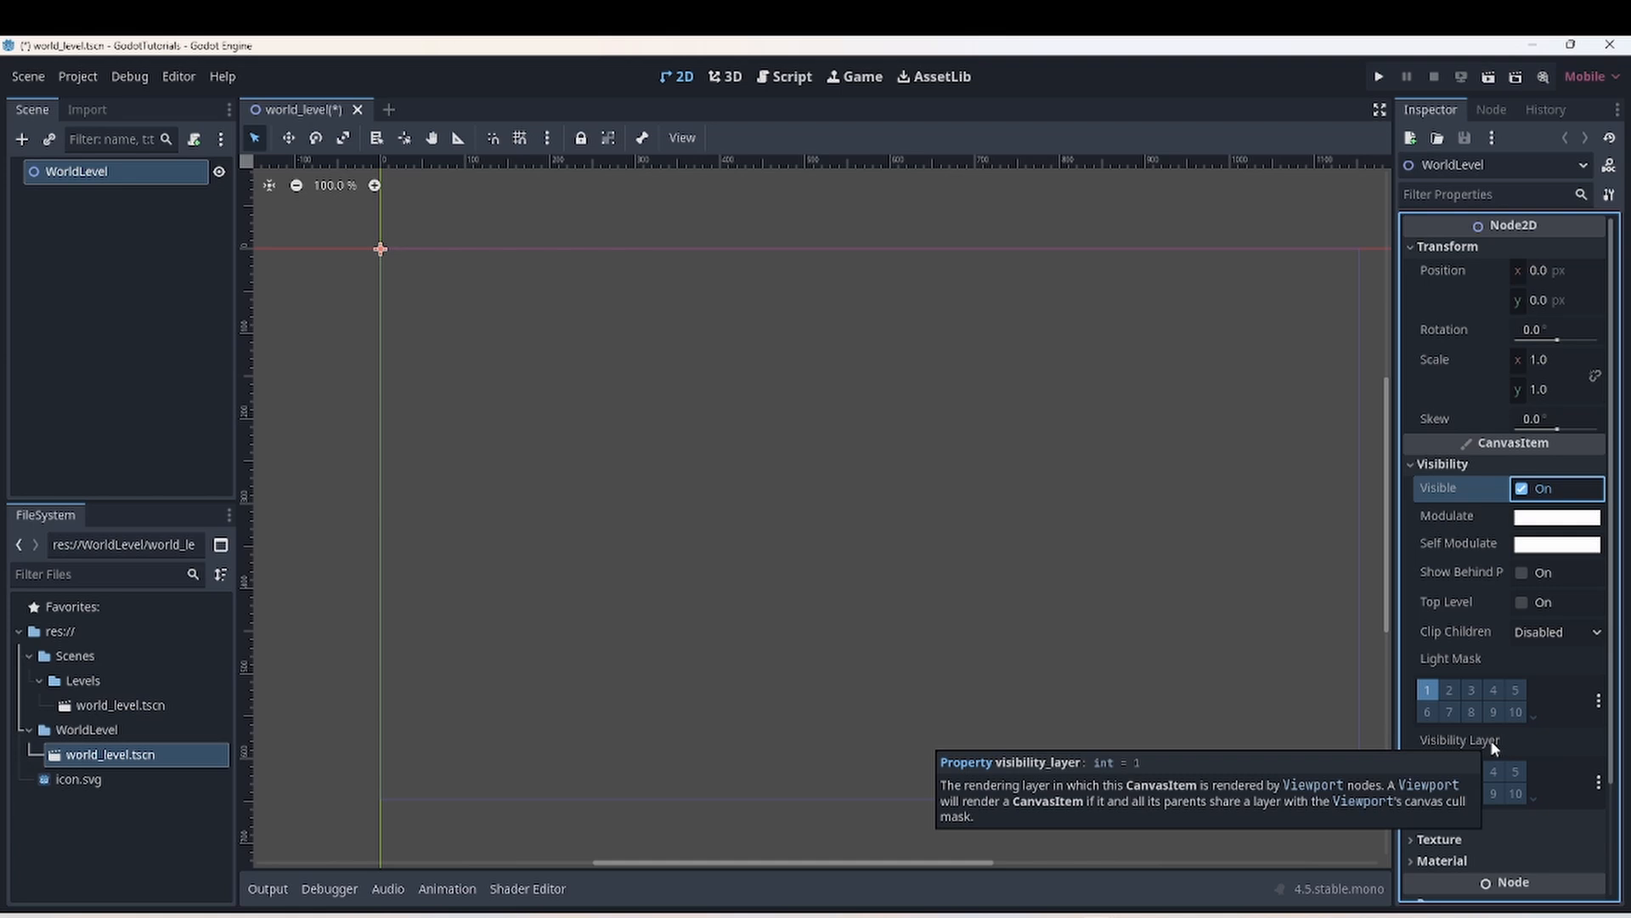
pyautogui.scroll(-3, 1475, 549)
pyautogui.click(1423, 681)
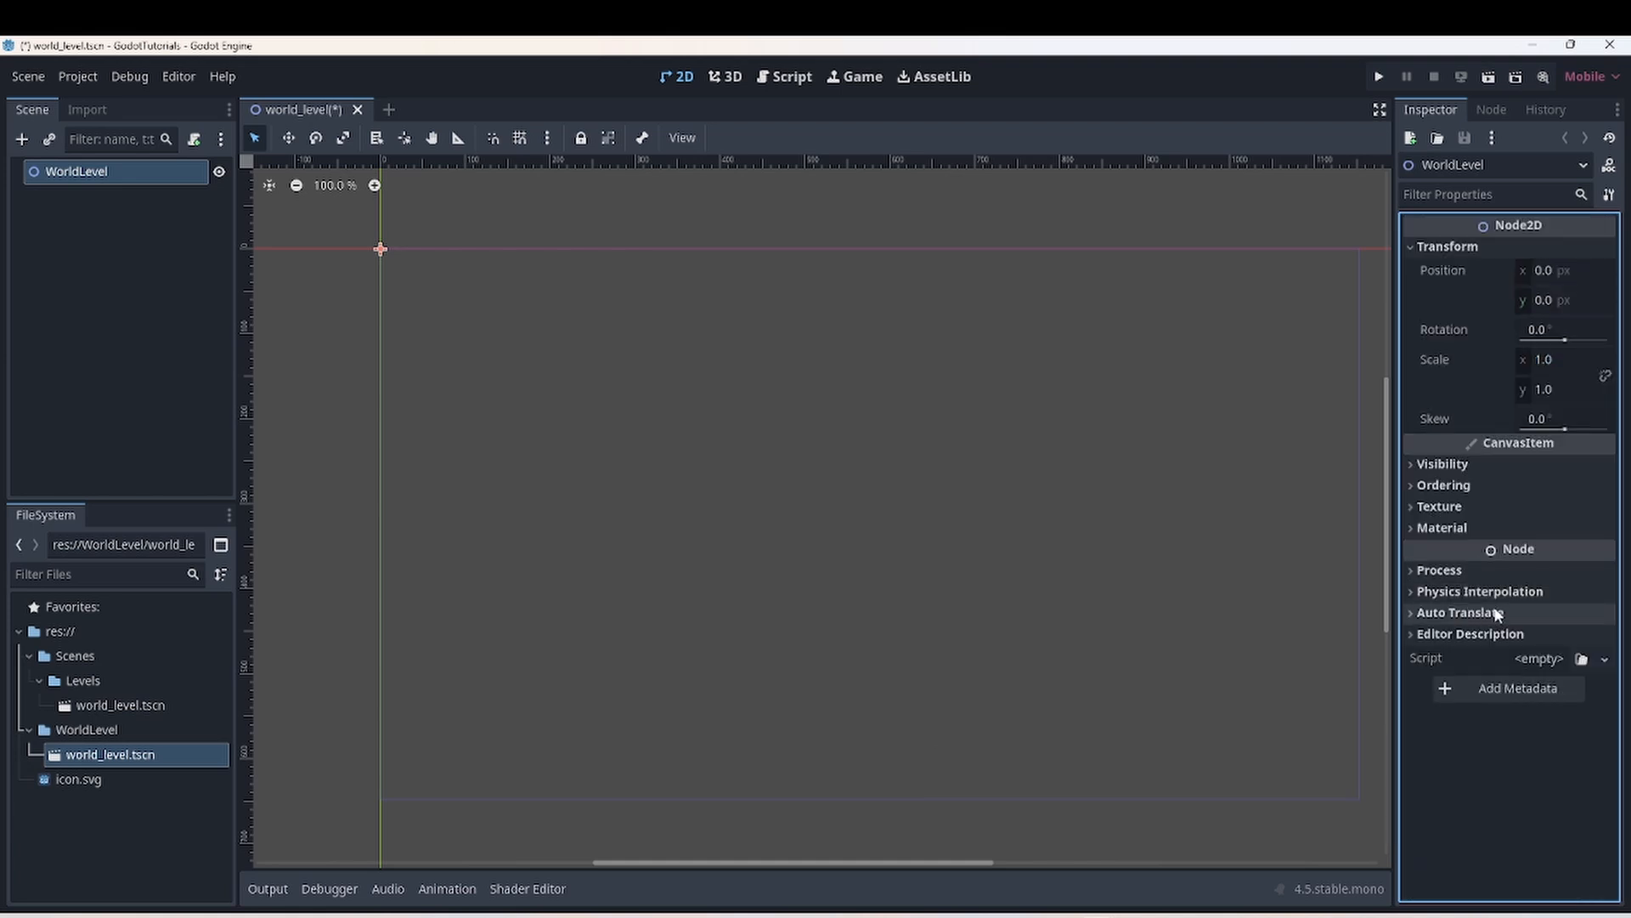
# - Inspect the WorldLevel node's Physics Interpolation and Process properties, collapsing both groups again
pyautogui.click(1410, 590)
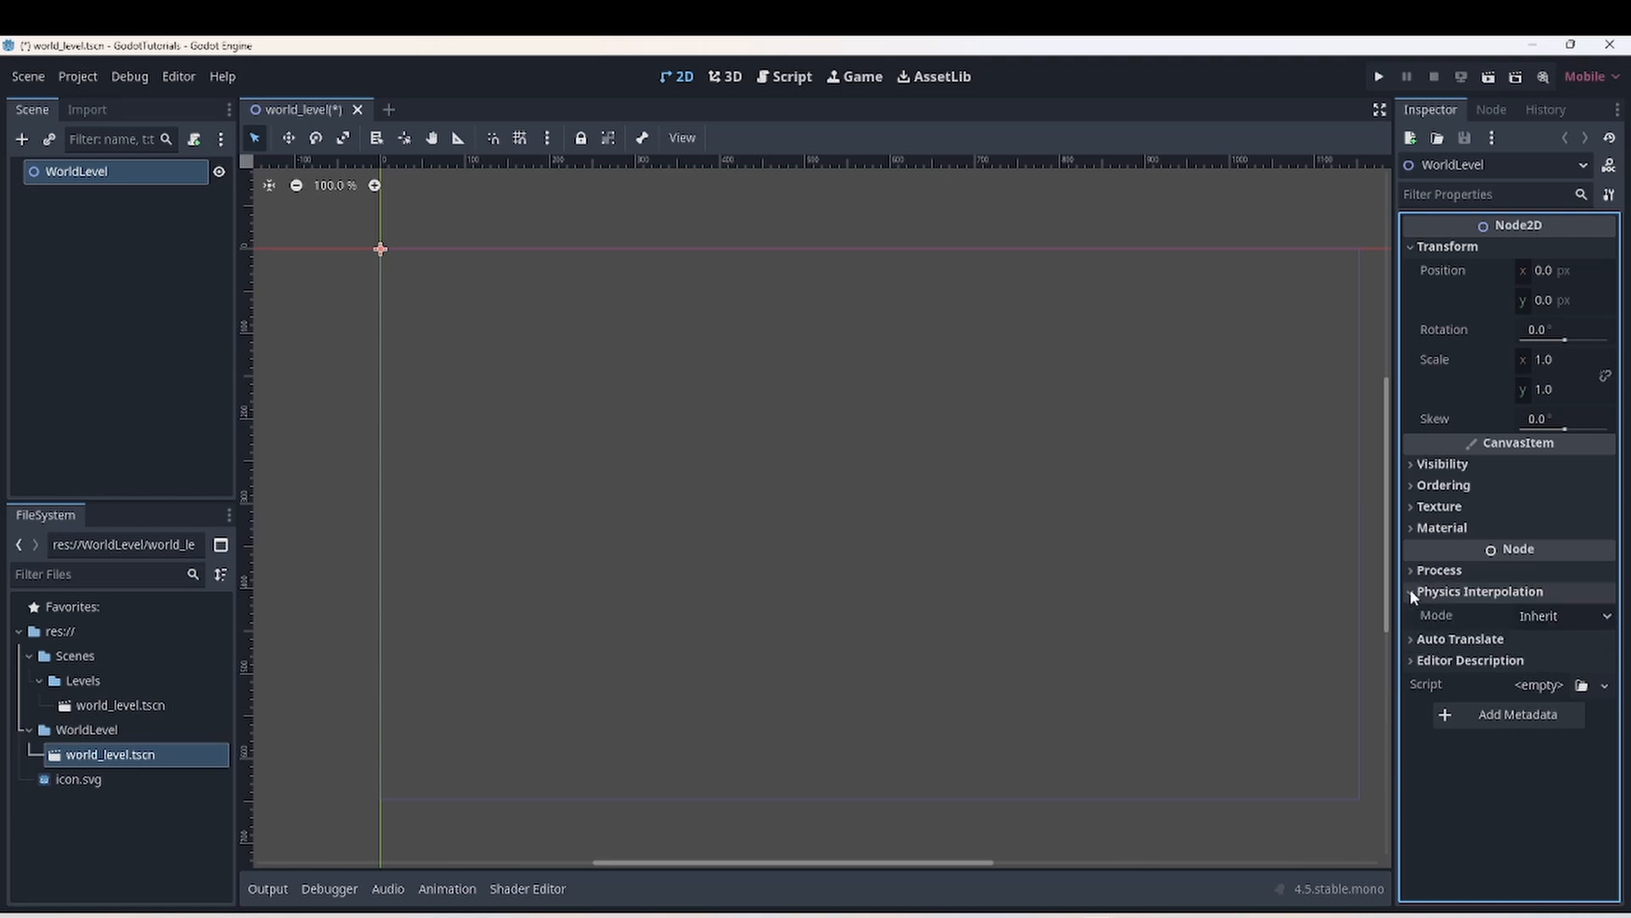
pyautogui.click(1410, 590)
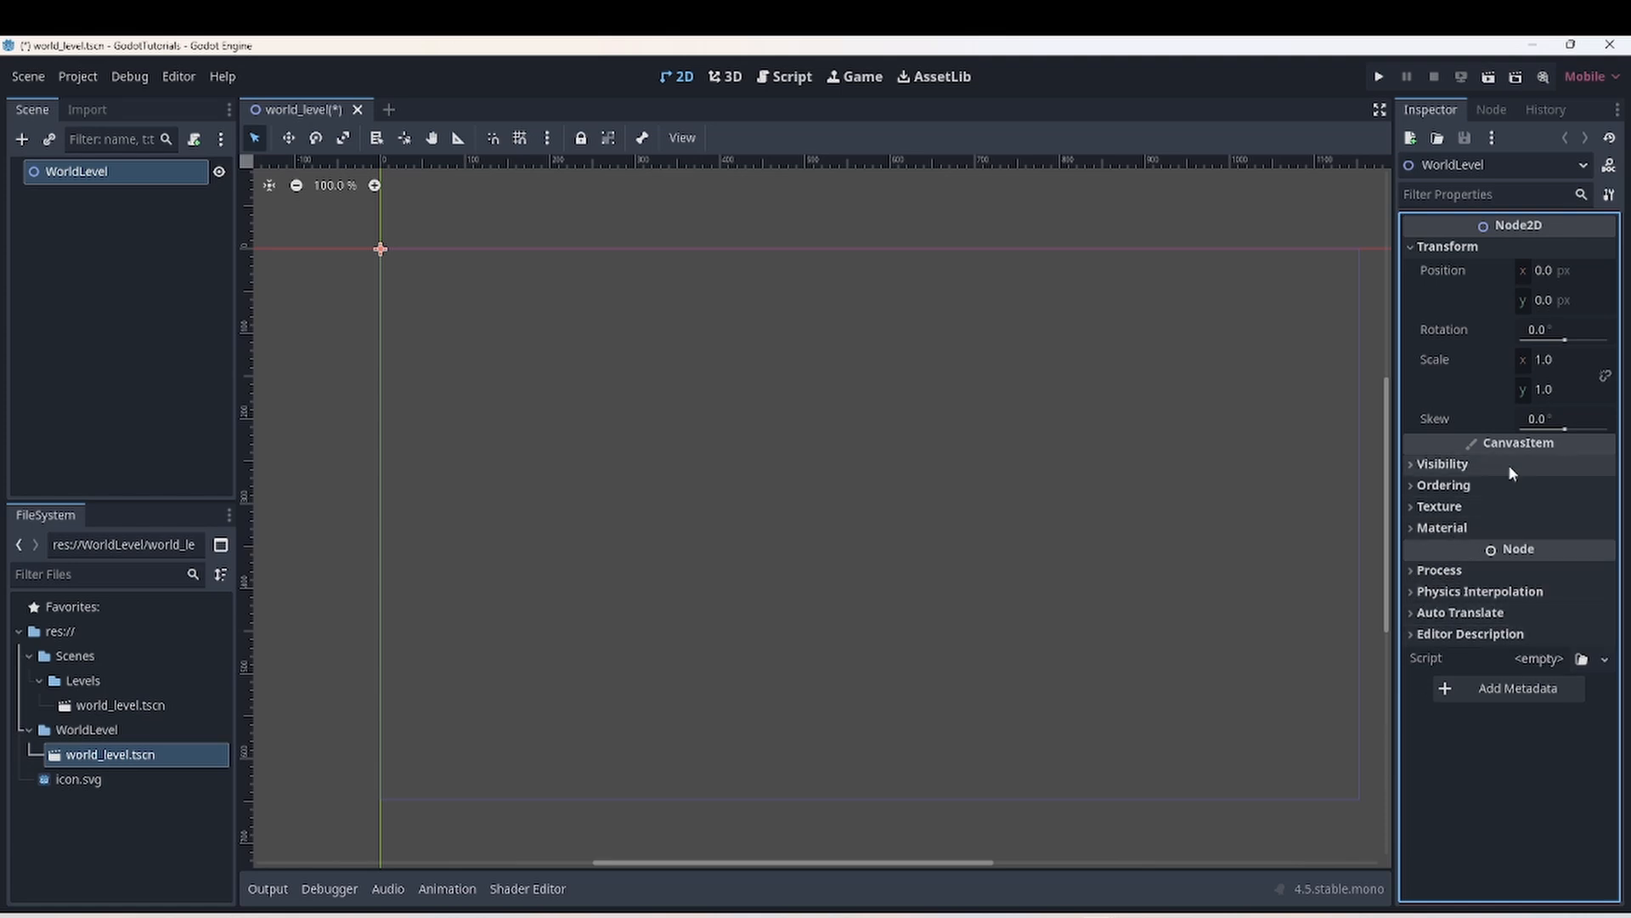
pyautogui.click(1440, 571)
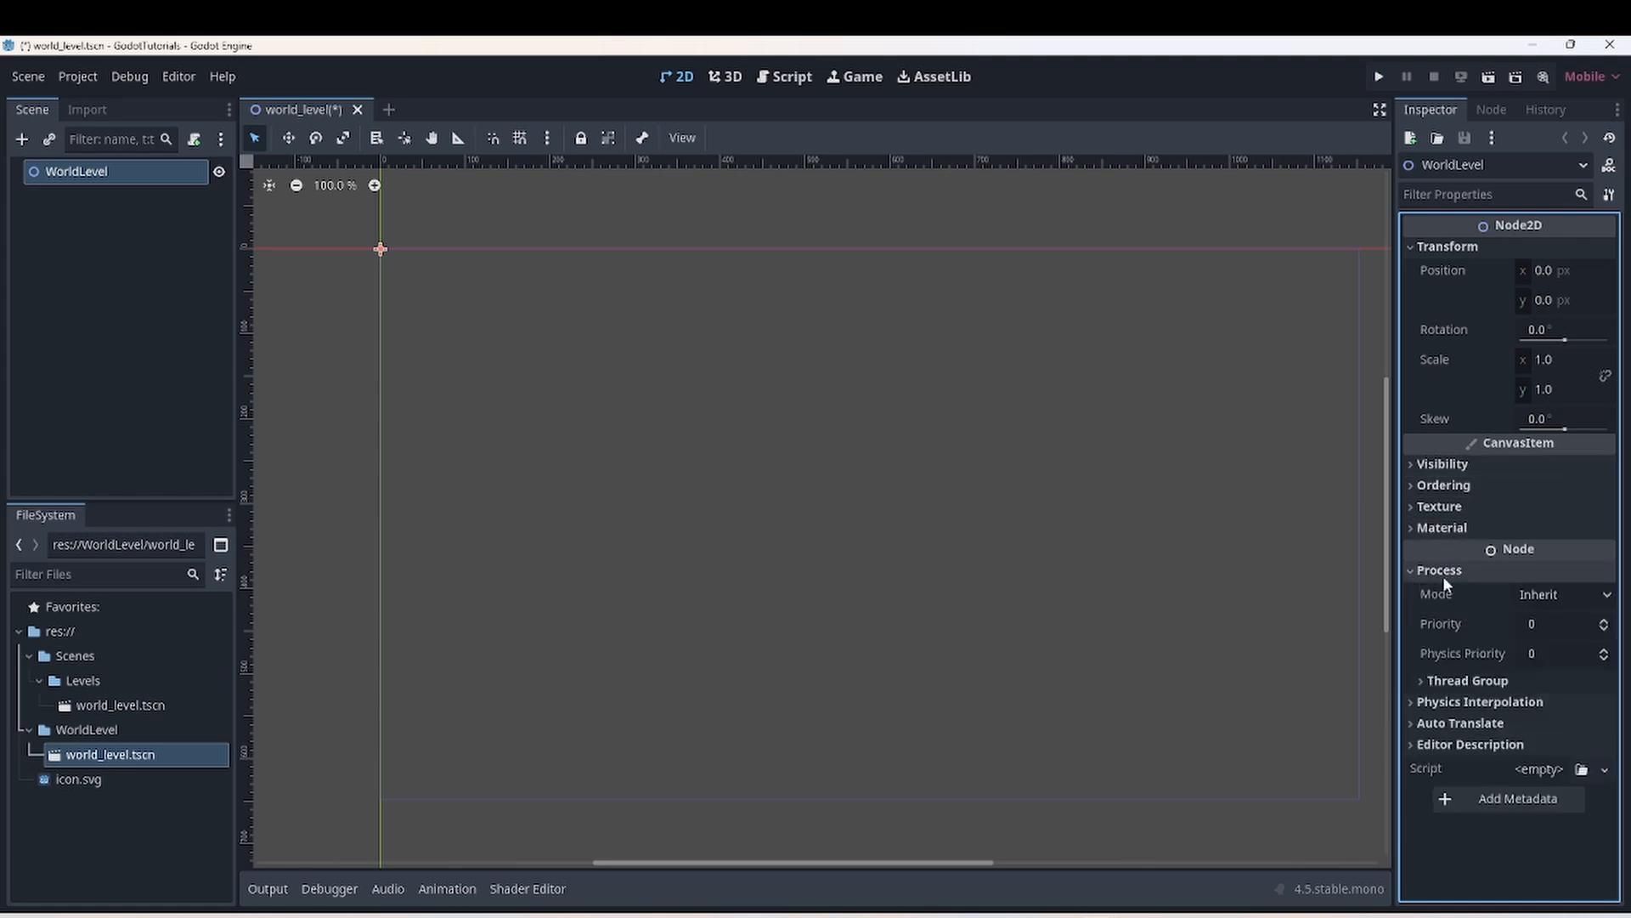
pyautogui.click(1408, 570)
pyautogui.click(1409, 570)
pyautogui.click(1410, 570)
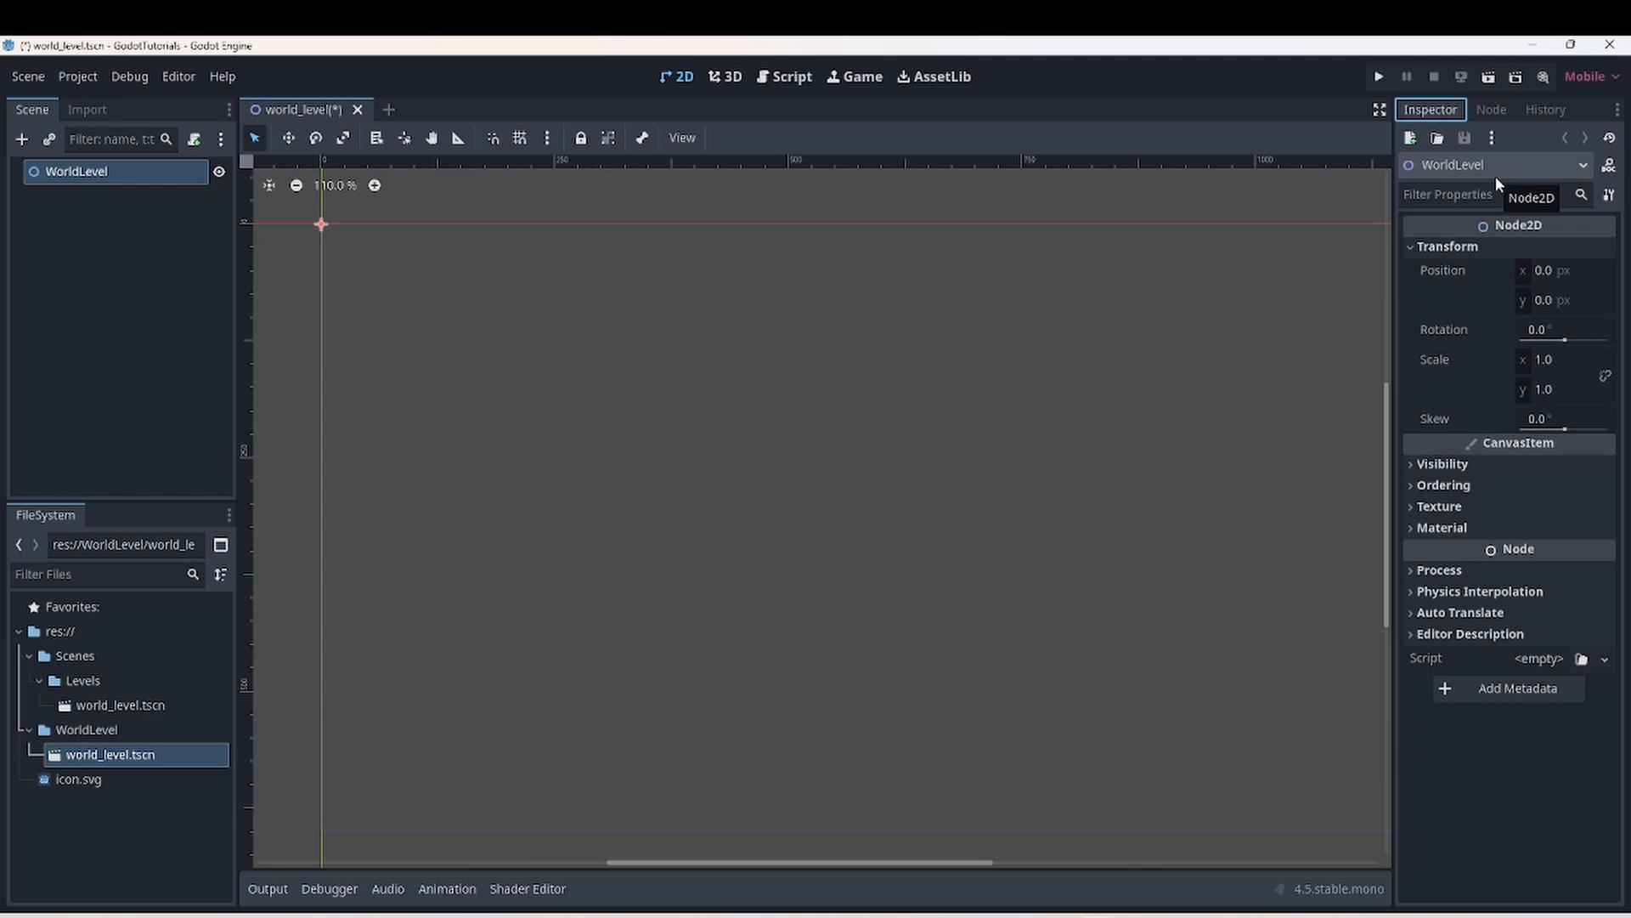
# - Open the Node2D class reference for the selected node and read its description, properties and methods
pyautogui.click(1608, 165)
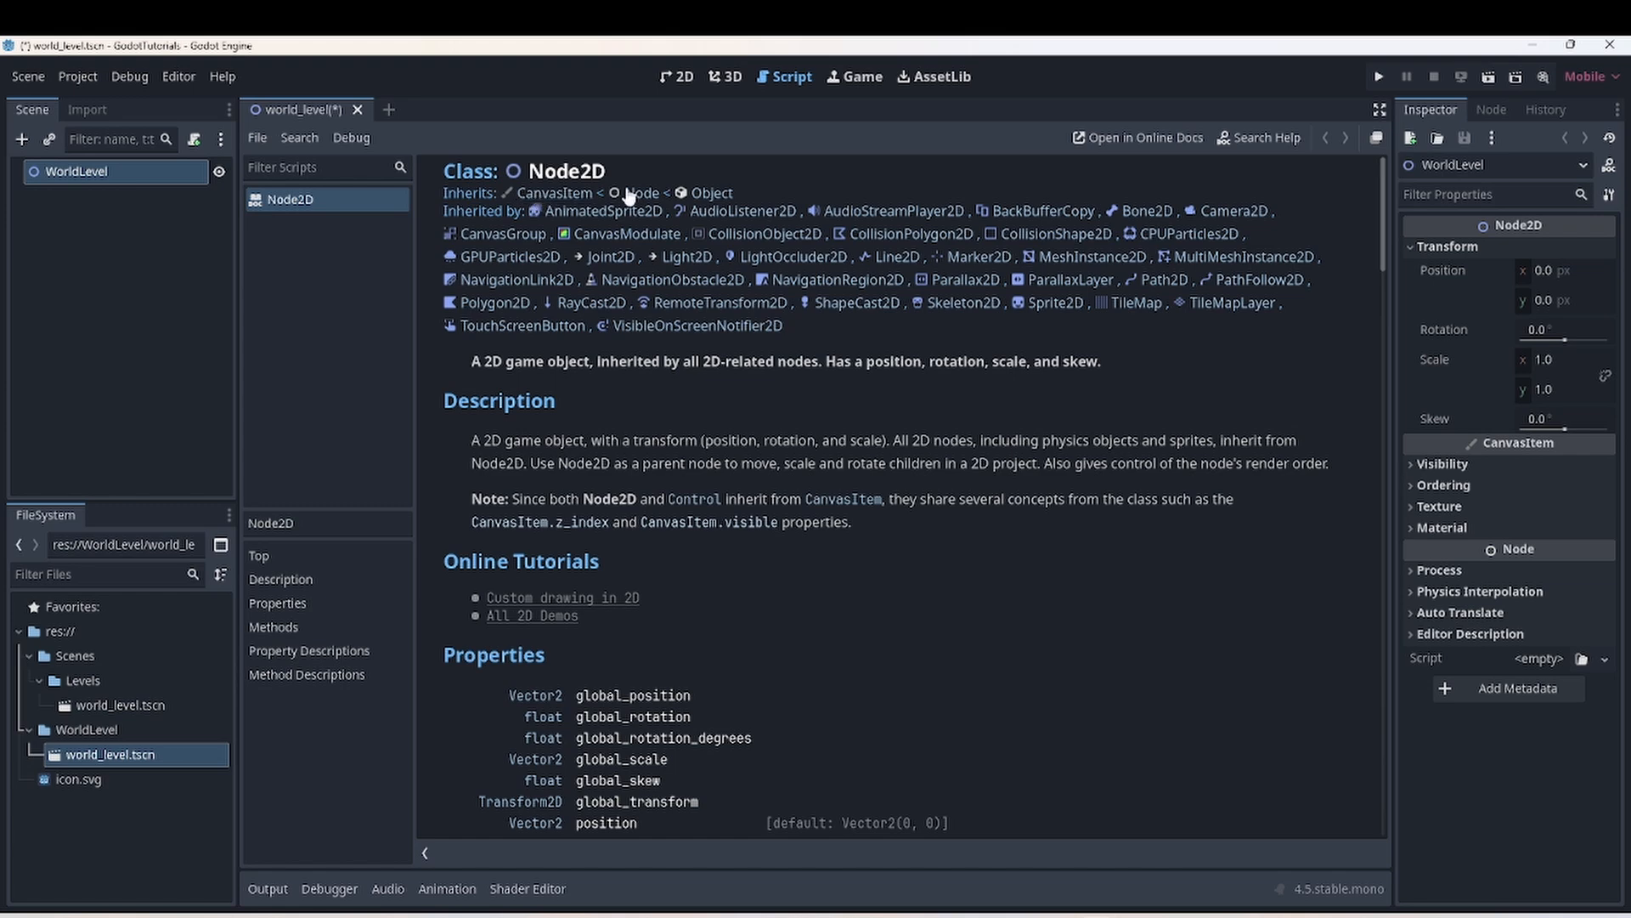
pyautogui.scroll(-3, 690, 458)
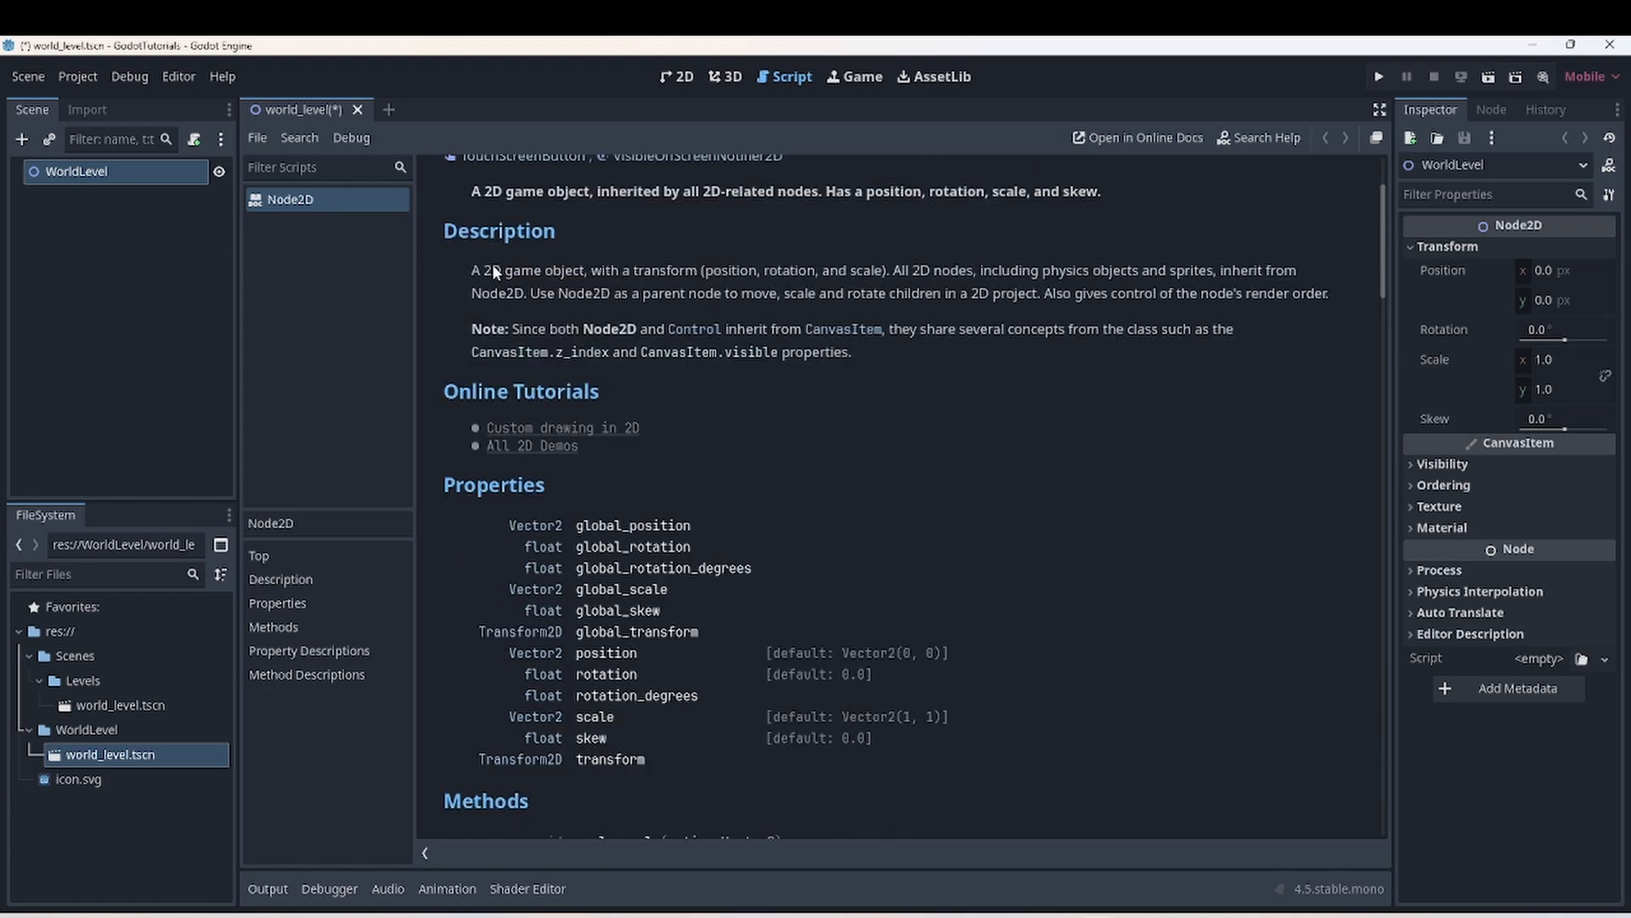
pyautogui.scroll(-3, 543, 319)
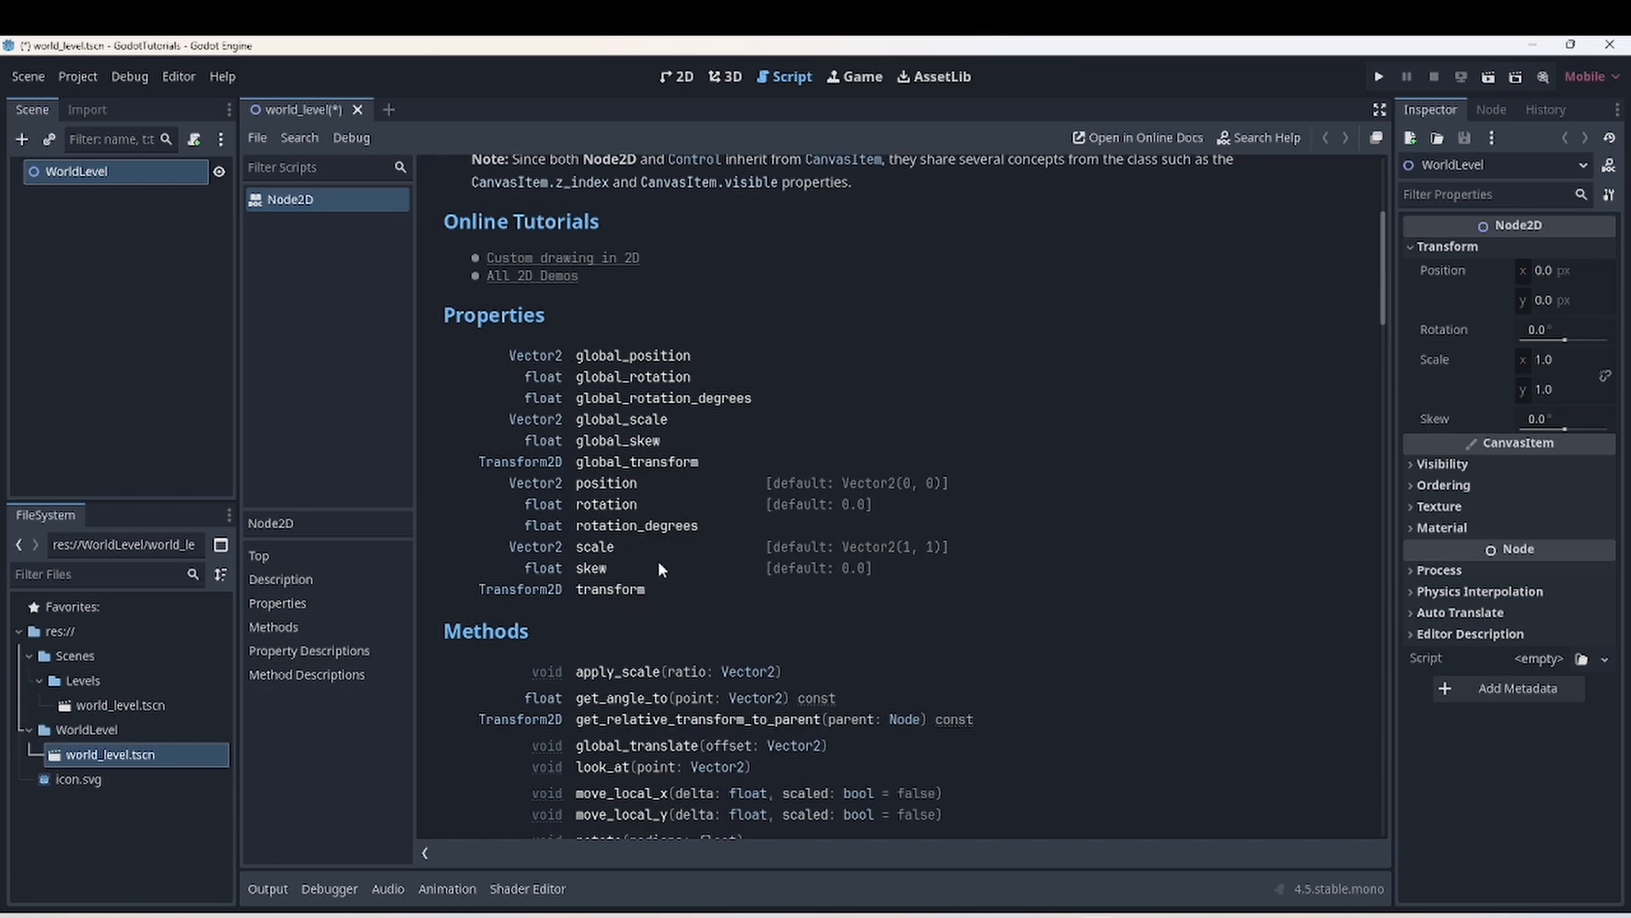
pyautogui.scroll(-4, 658, 559)
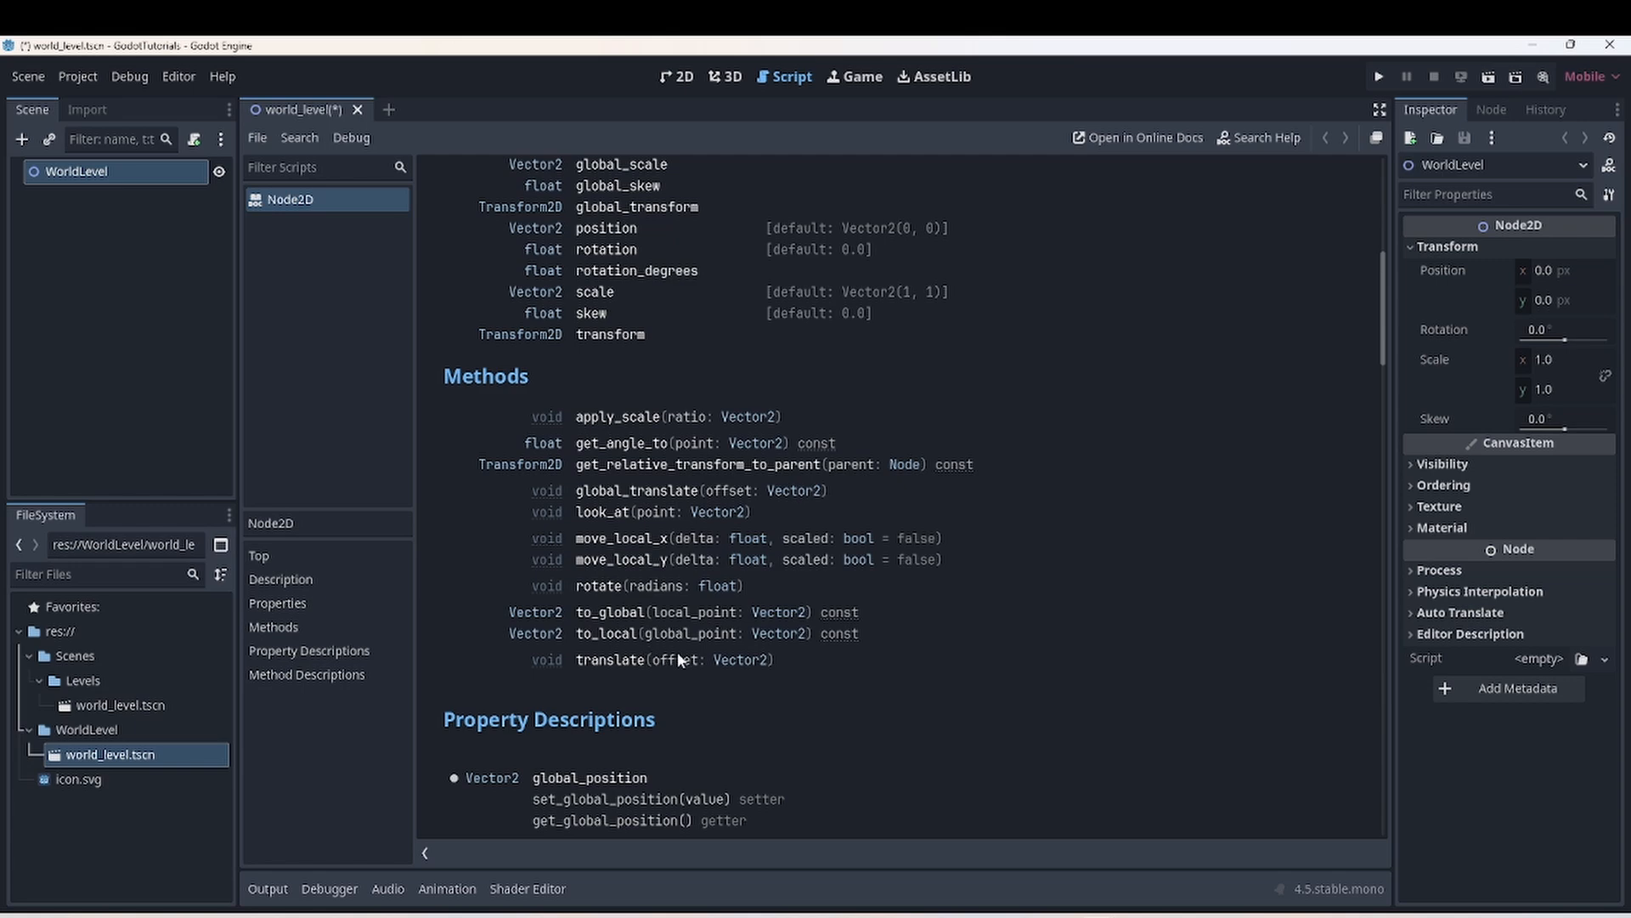
# - Read through the Node2D class reference's property and method descriptions, returning to the class overview
pyautogui.scroll(-9, 694, 659)
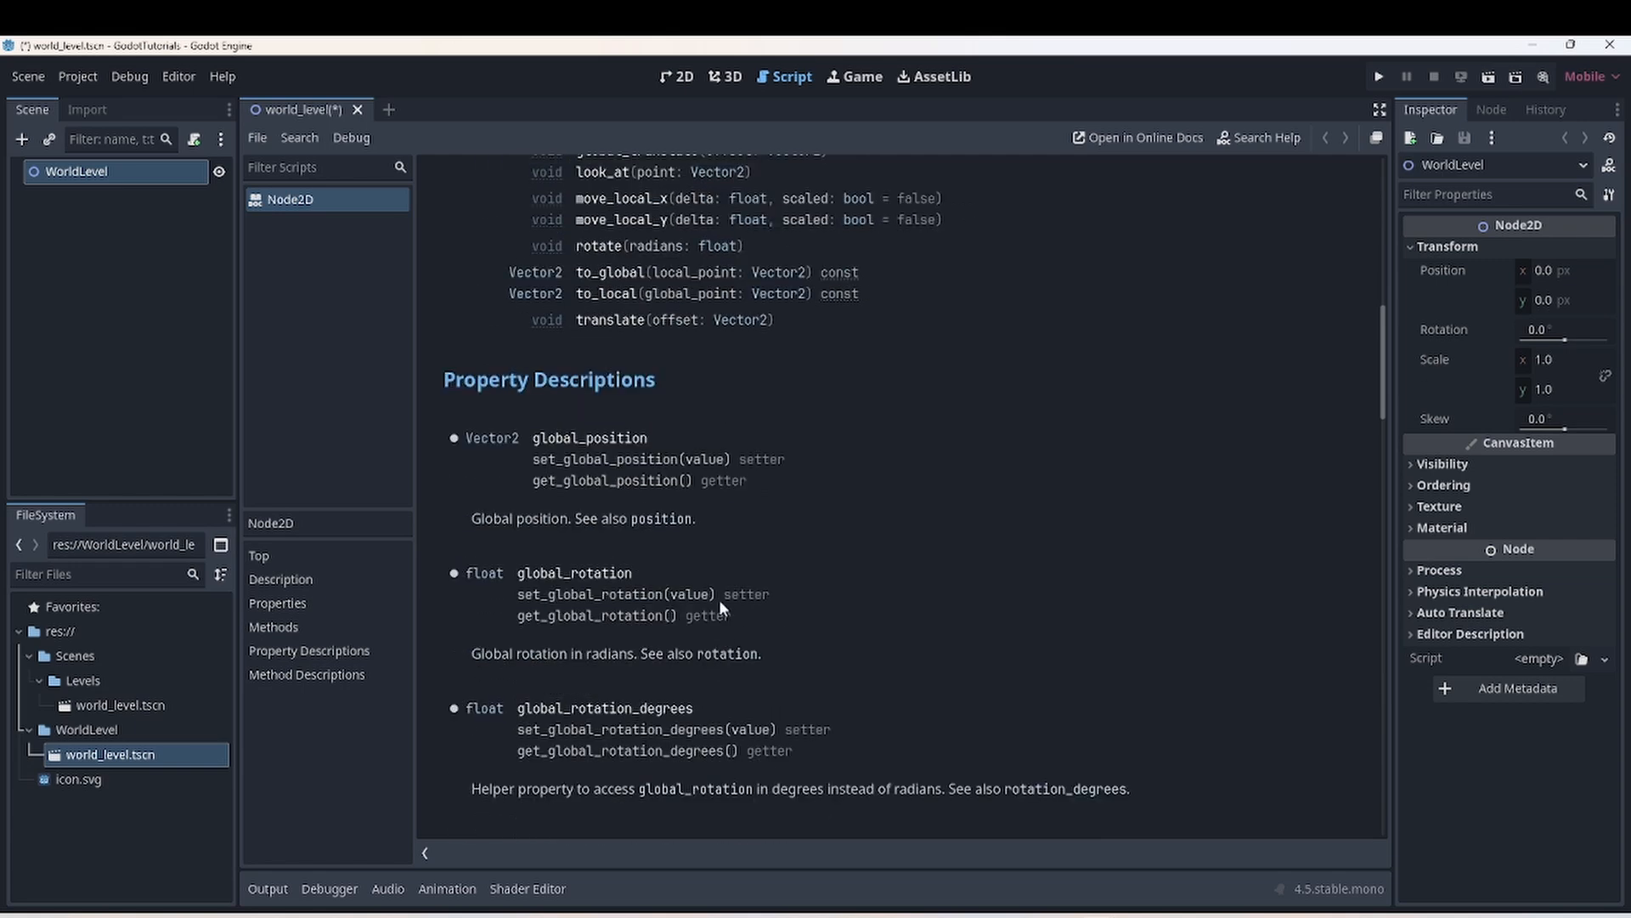
pyautogui.scroll(-20, 552, 427)
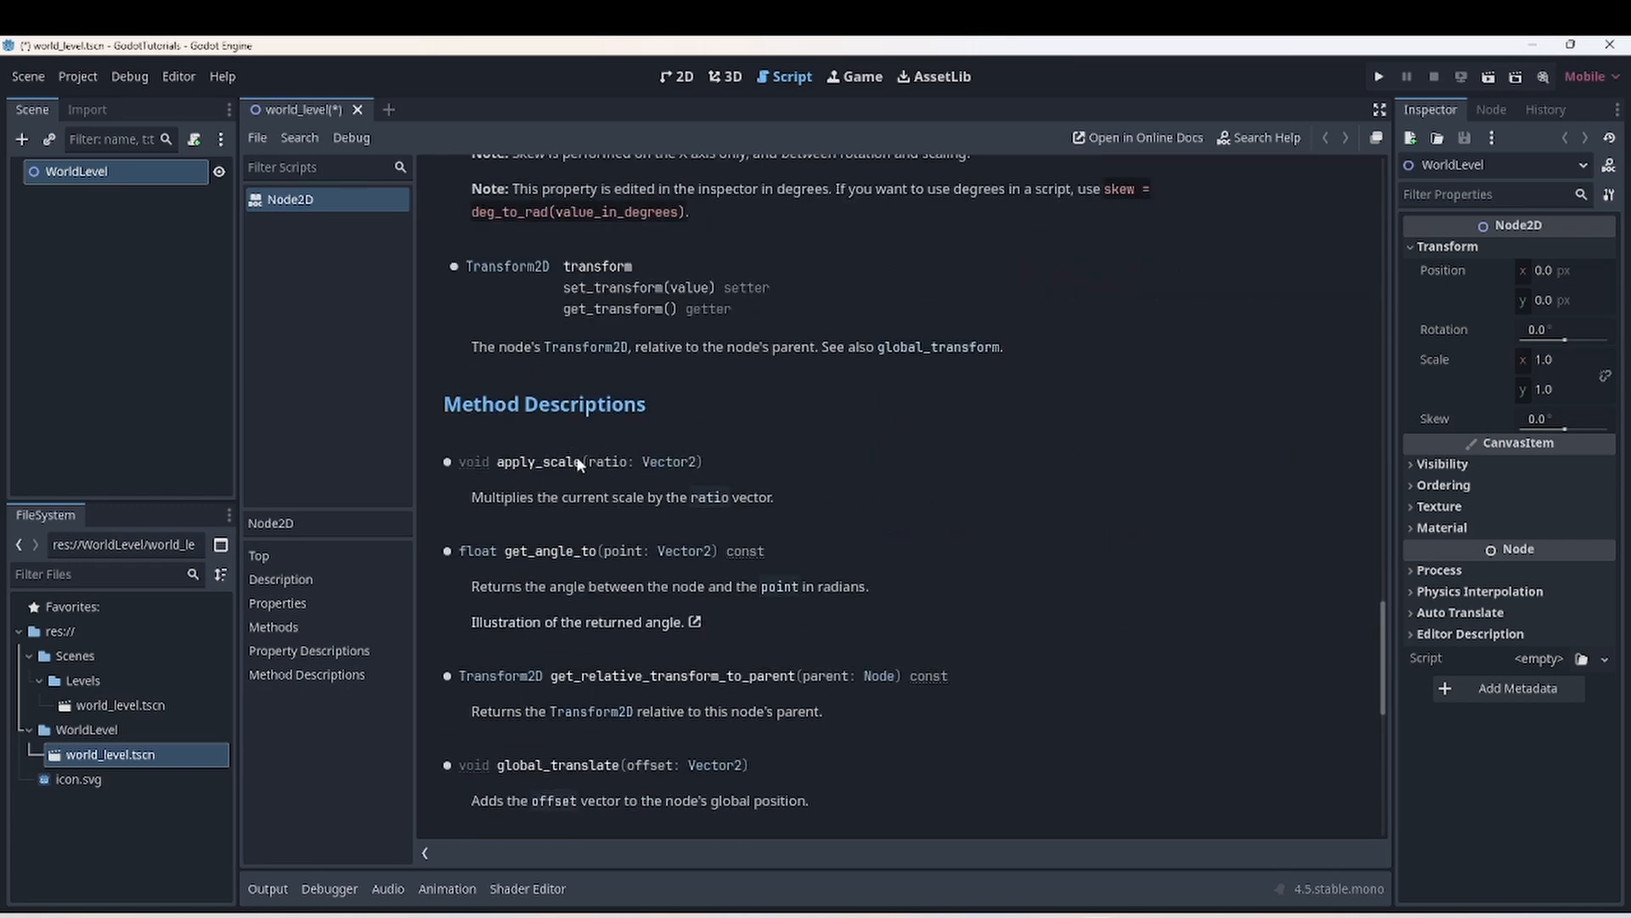
pyautogui.scroll(15, 578, 454)
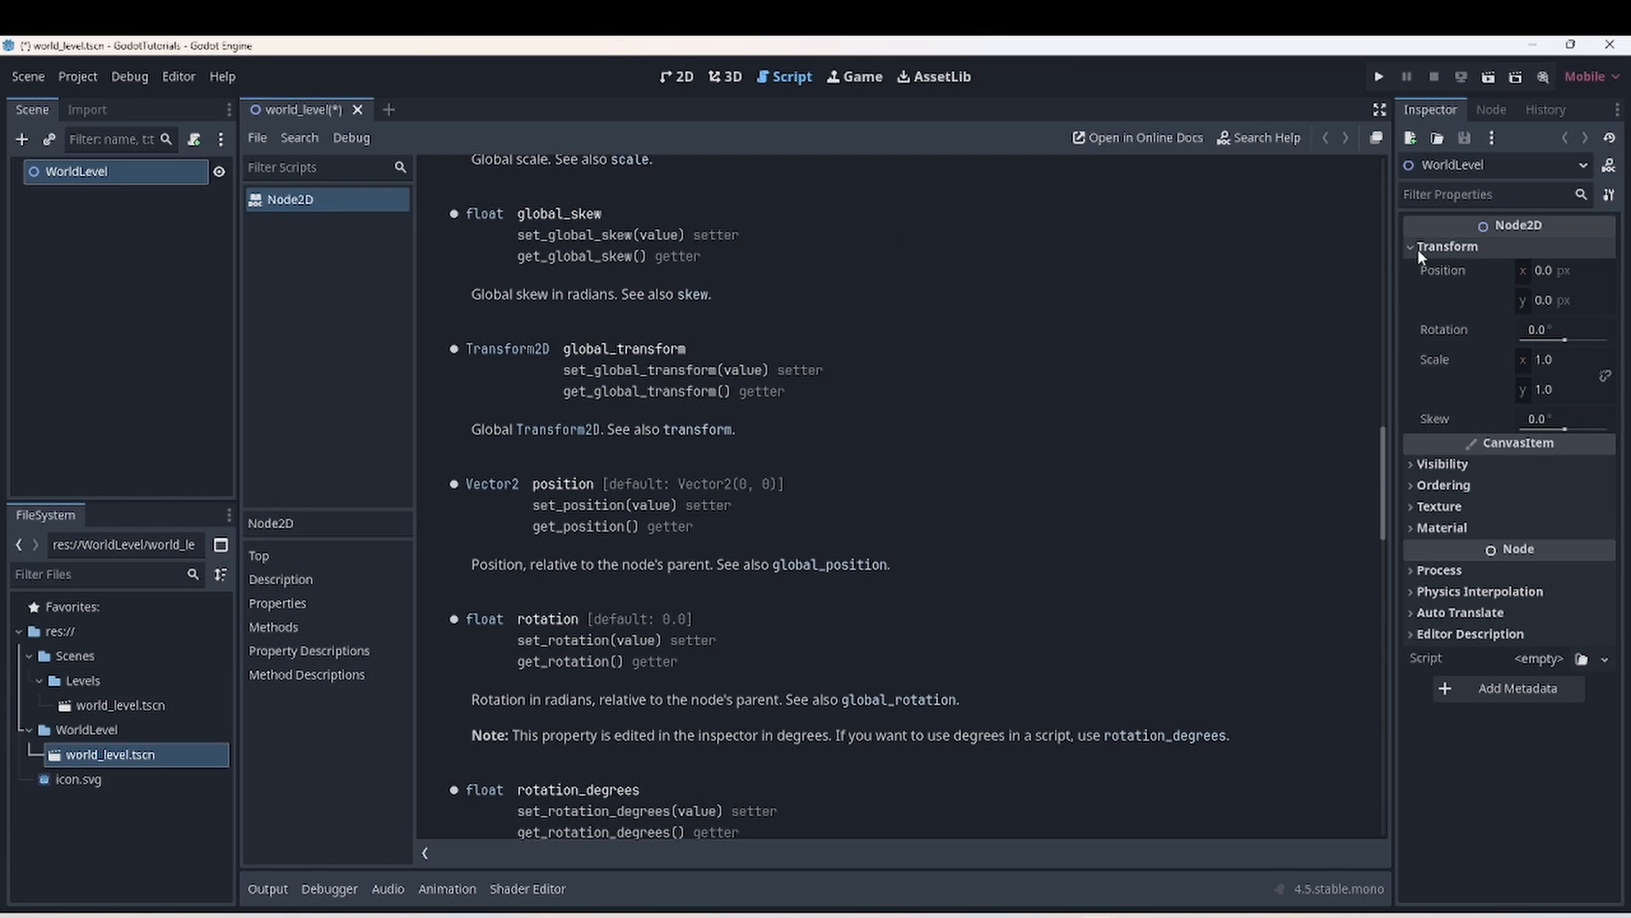
pyautogui.scroll(20, 885, 437)
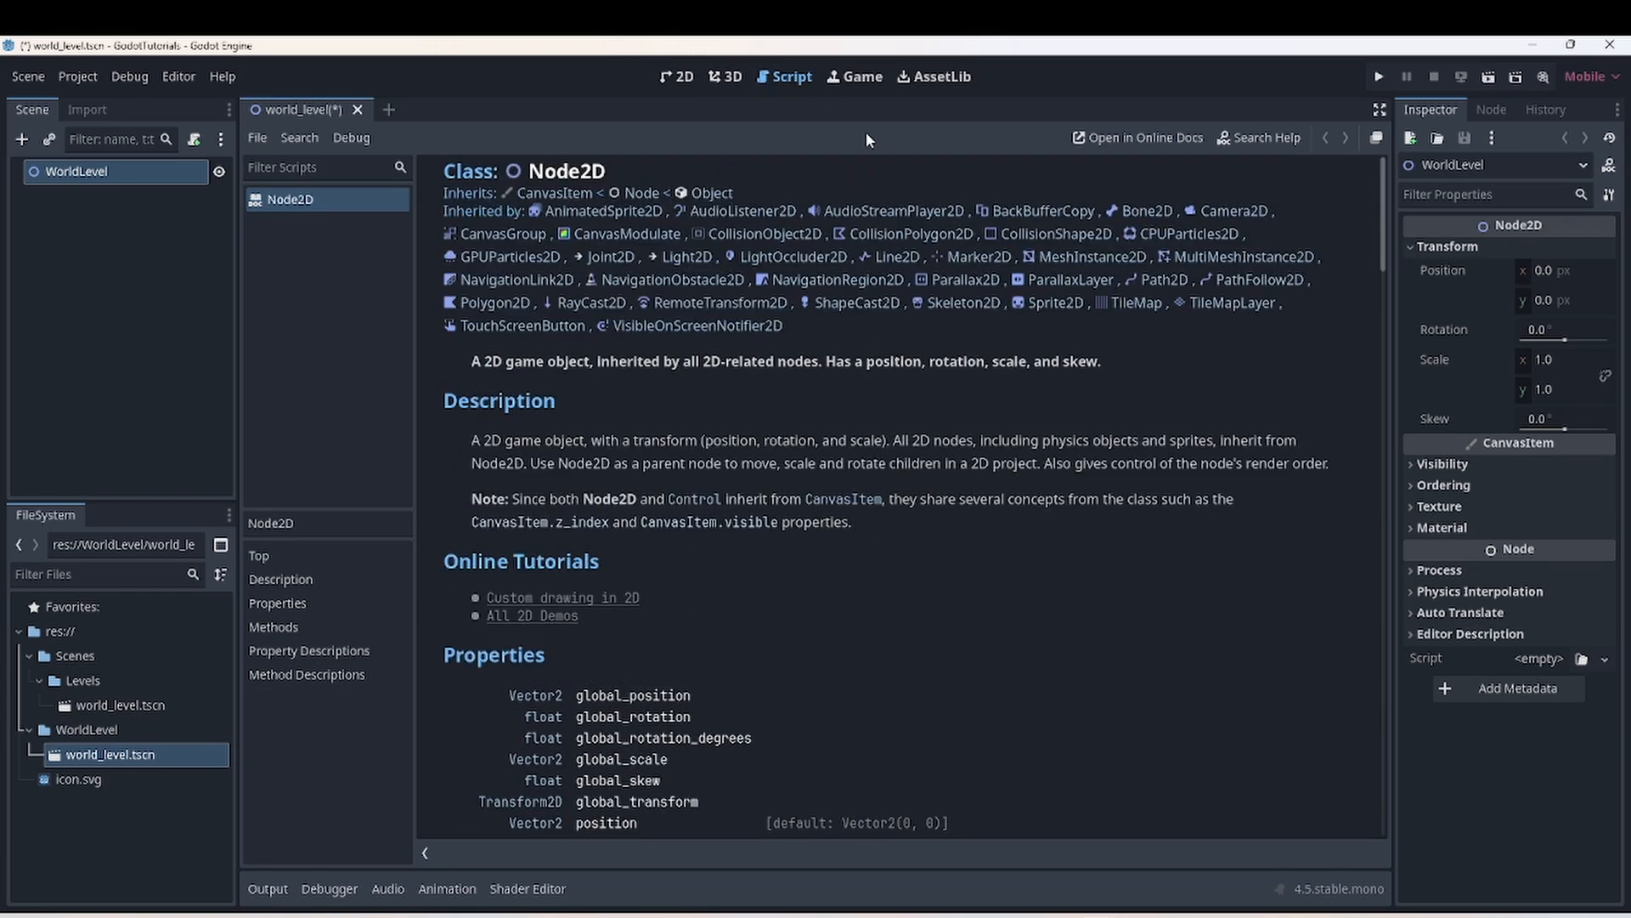
# - Look at the 2D, Script, Game and 3D workspaces in turn and return to the 2D workspace
pyautogui.click(676, 78)
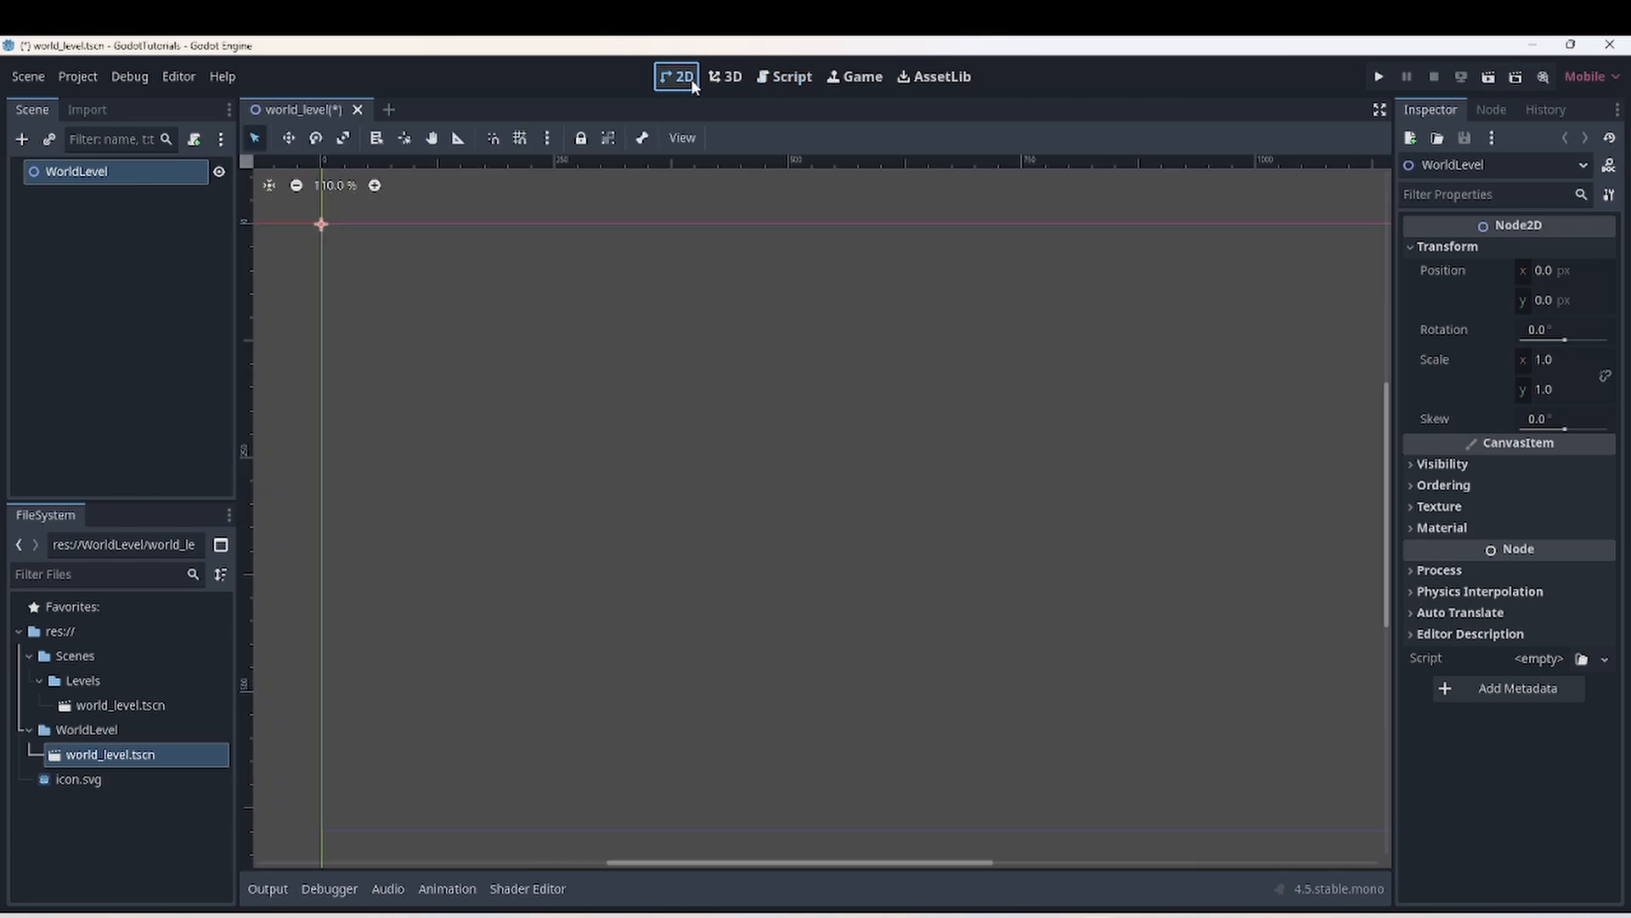
pyautogui.click(784, 76)
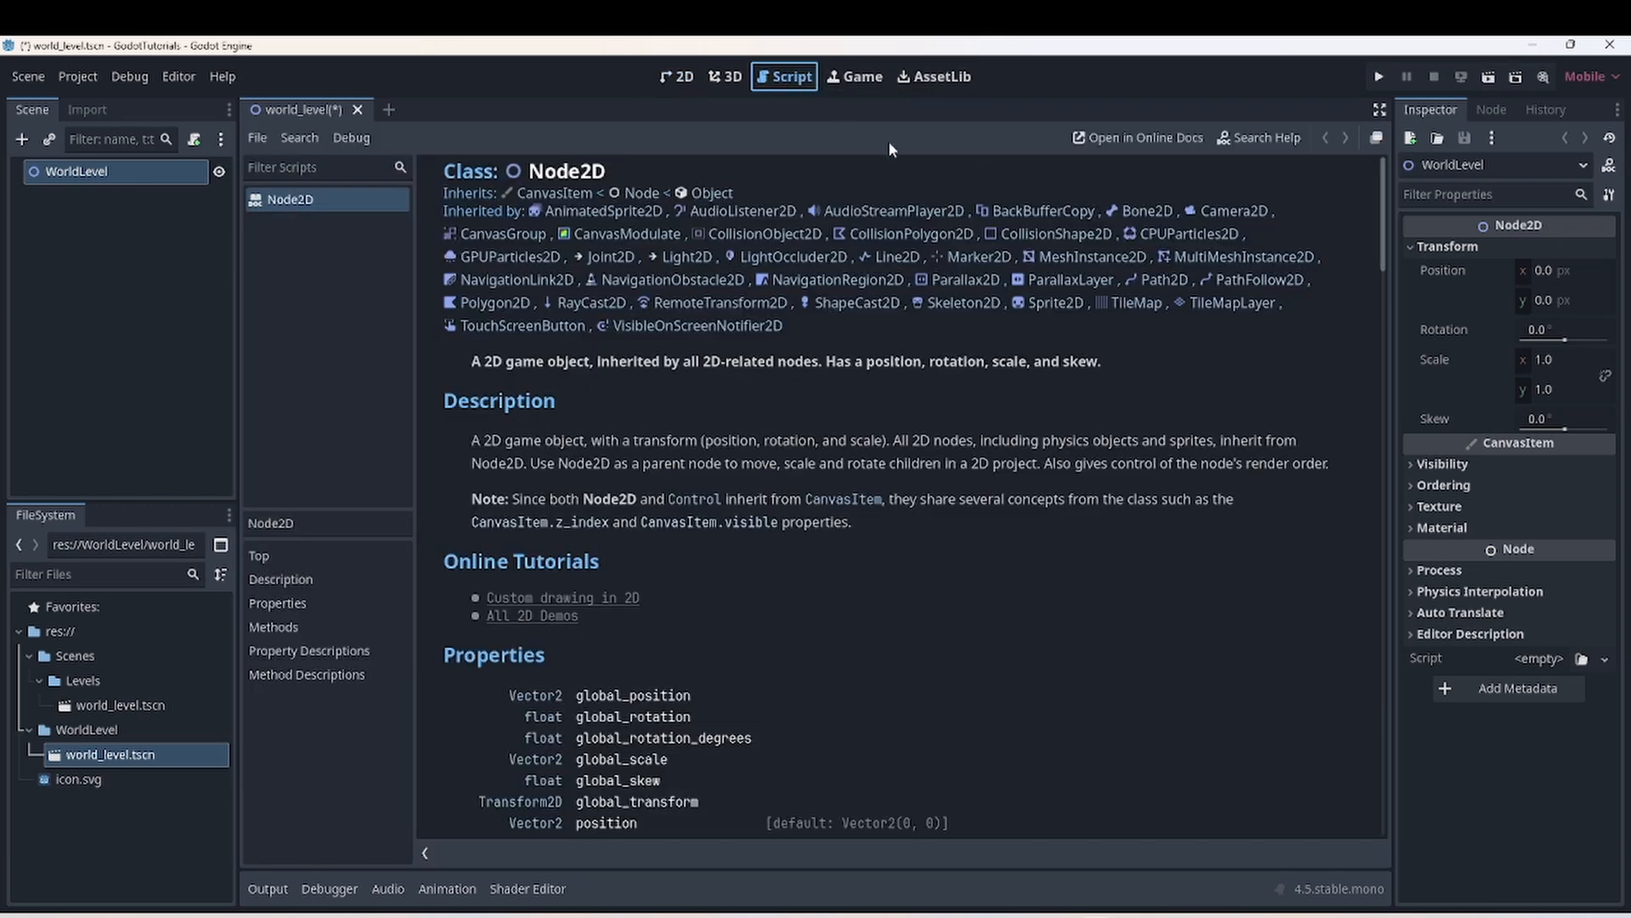
pyautogui.click(856, 77)
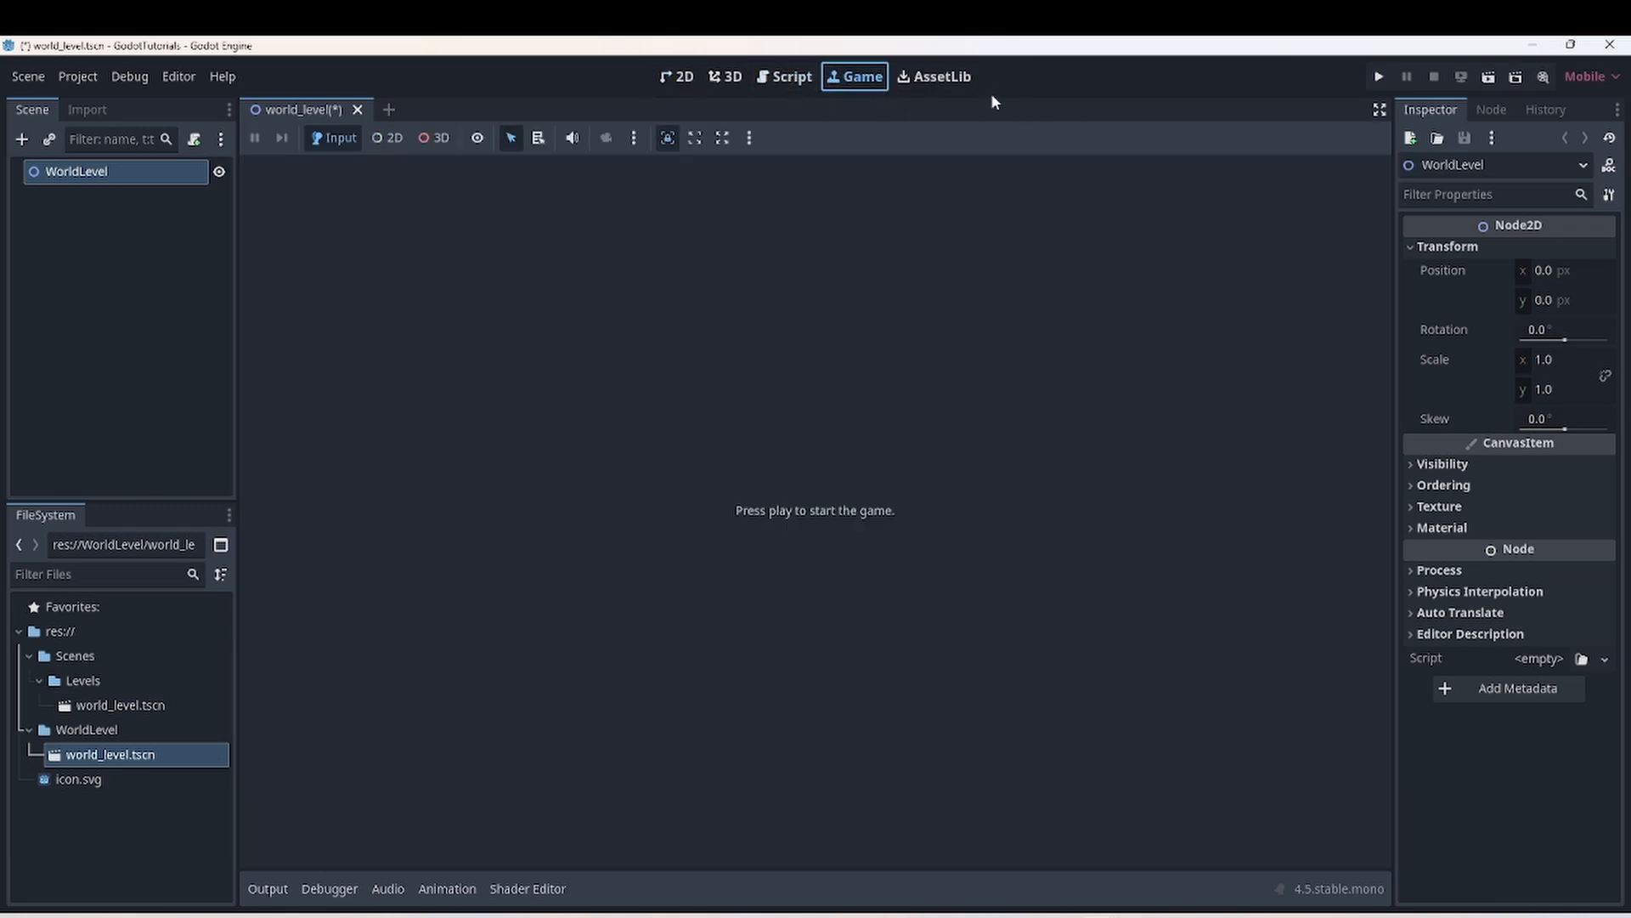
pyautogui.click(724, 78)
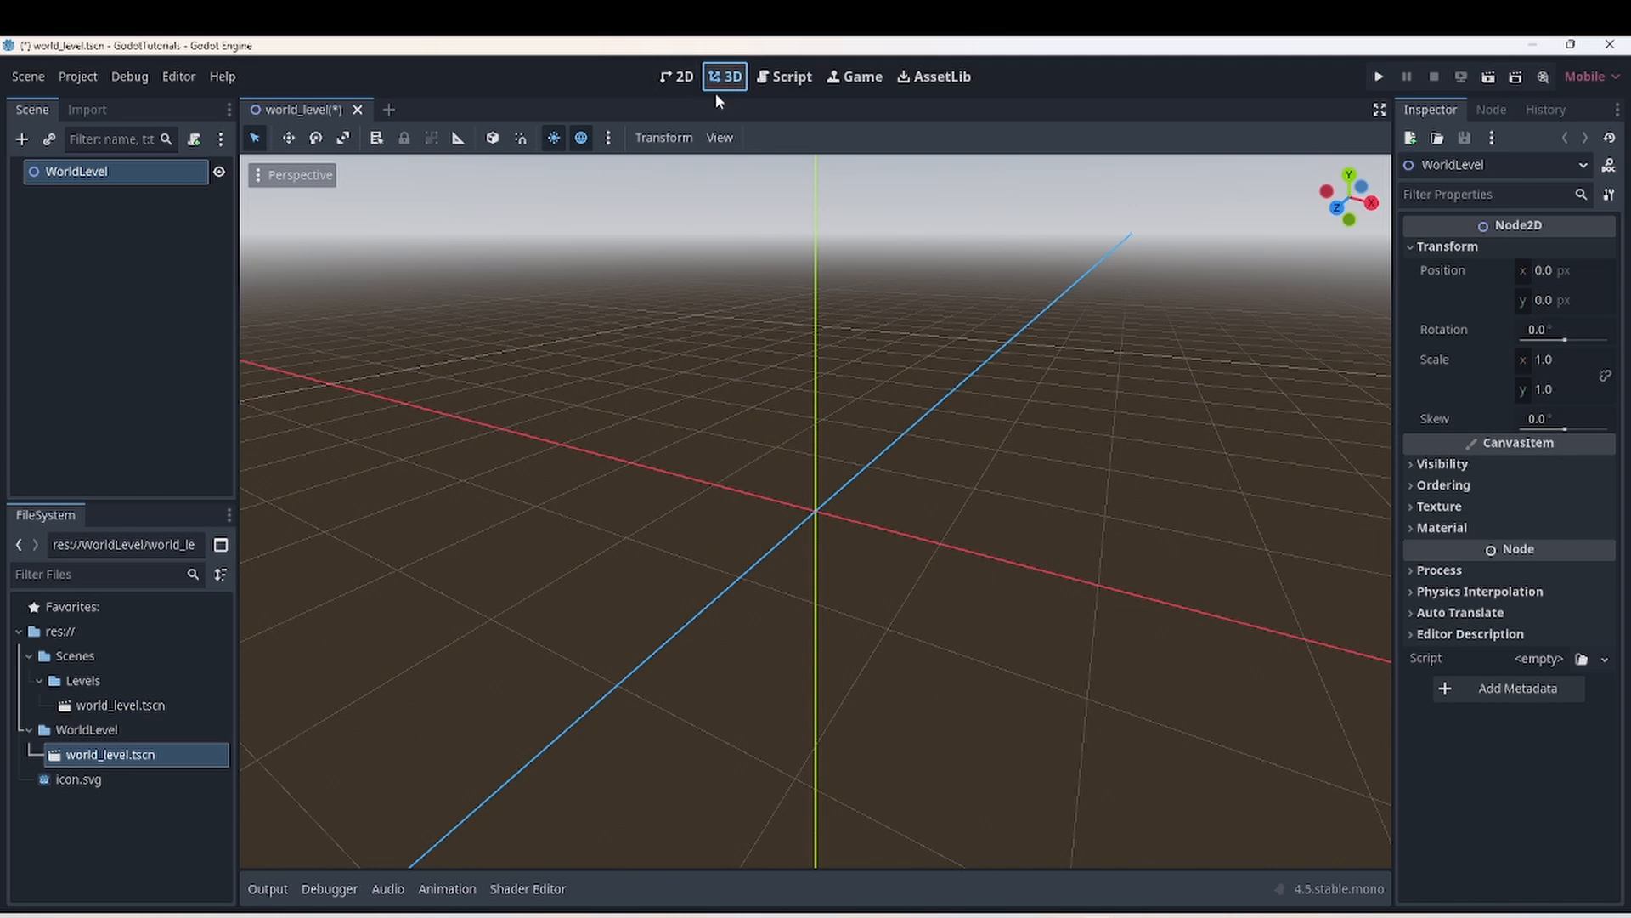
pyautogui.hotkey('ctrl', 'F1')
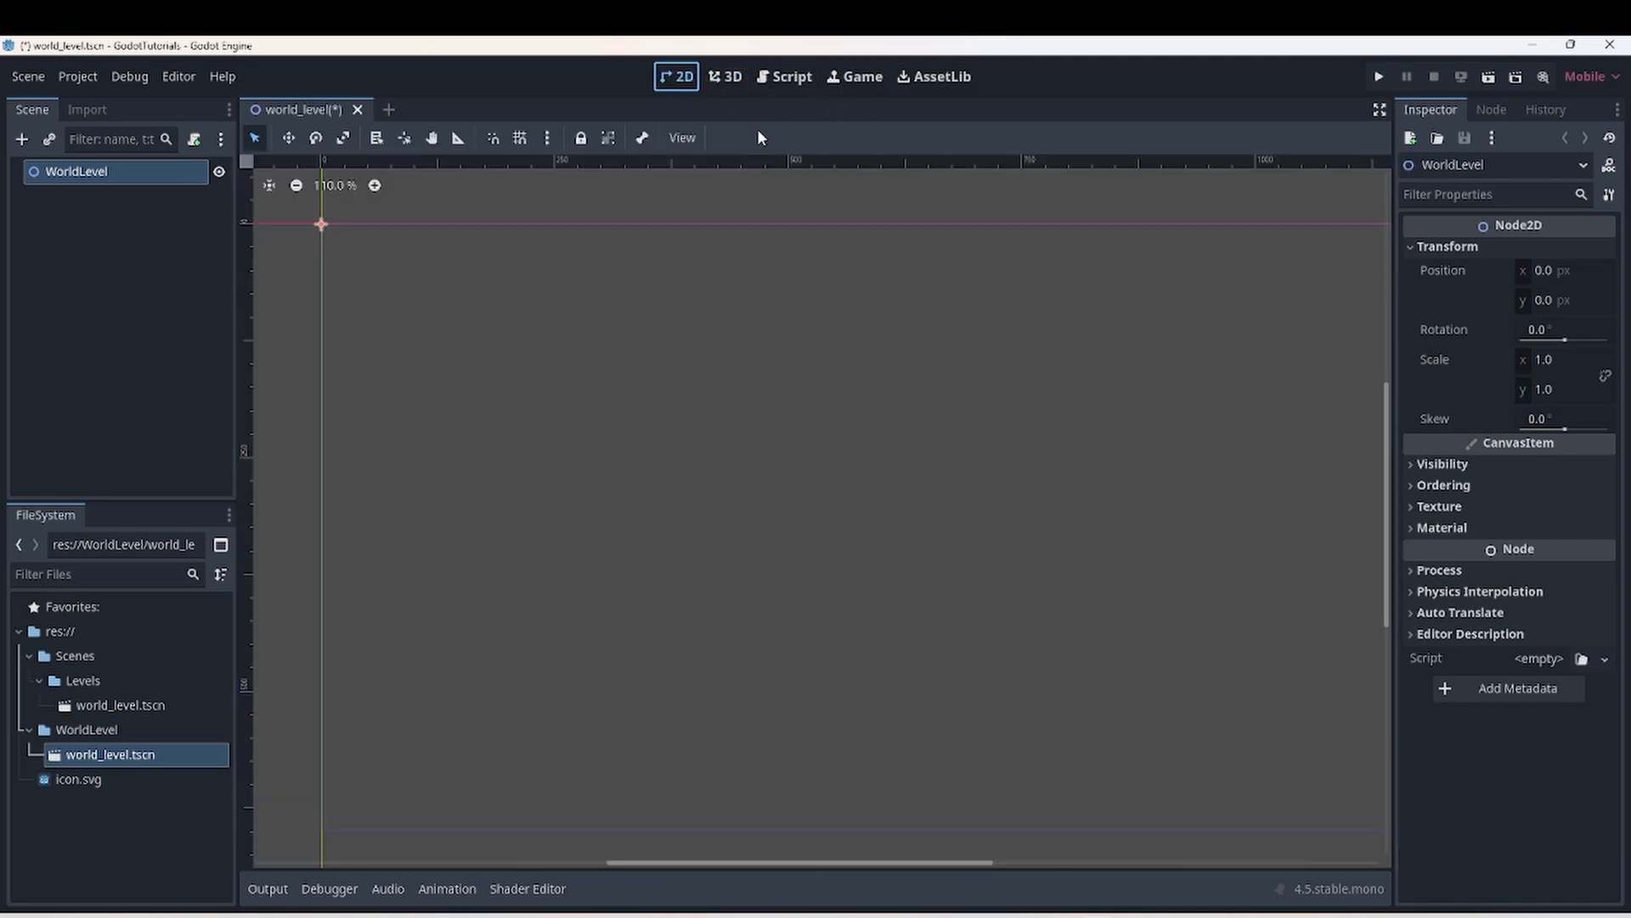
# - Open the Project Settings, filter them by "naming" and view the Editor Naming settings
pyautogui.click(77, 77)
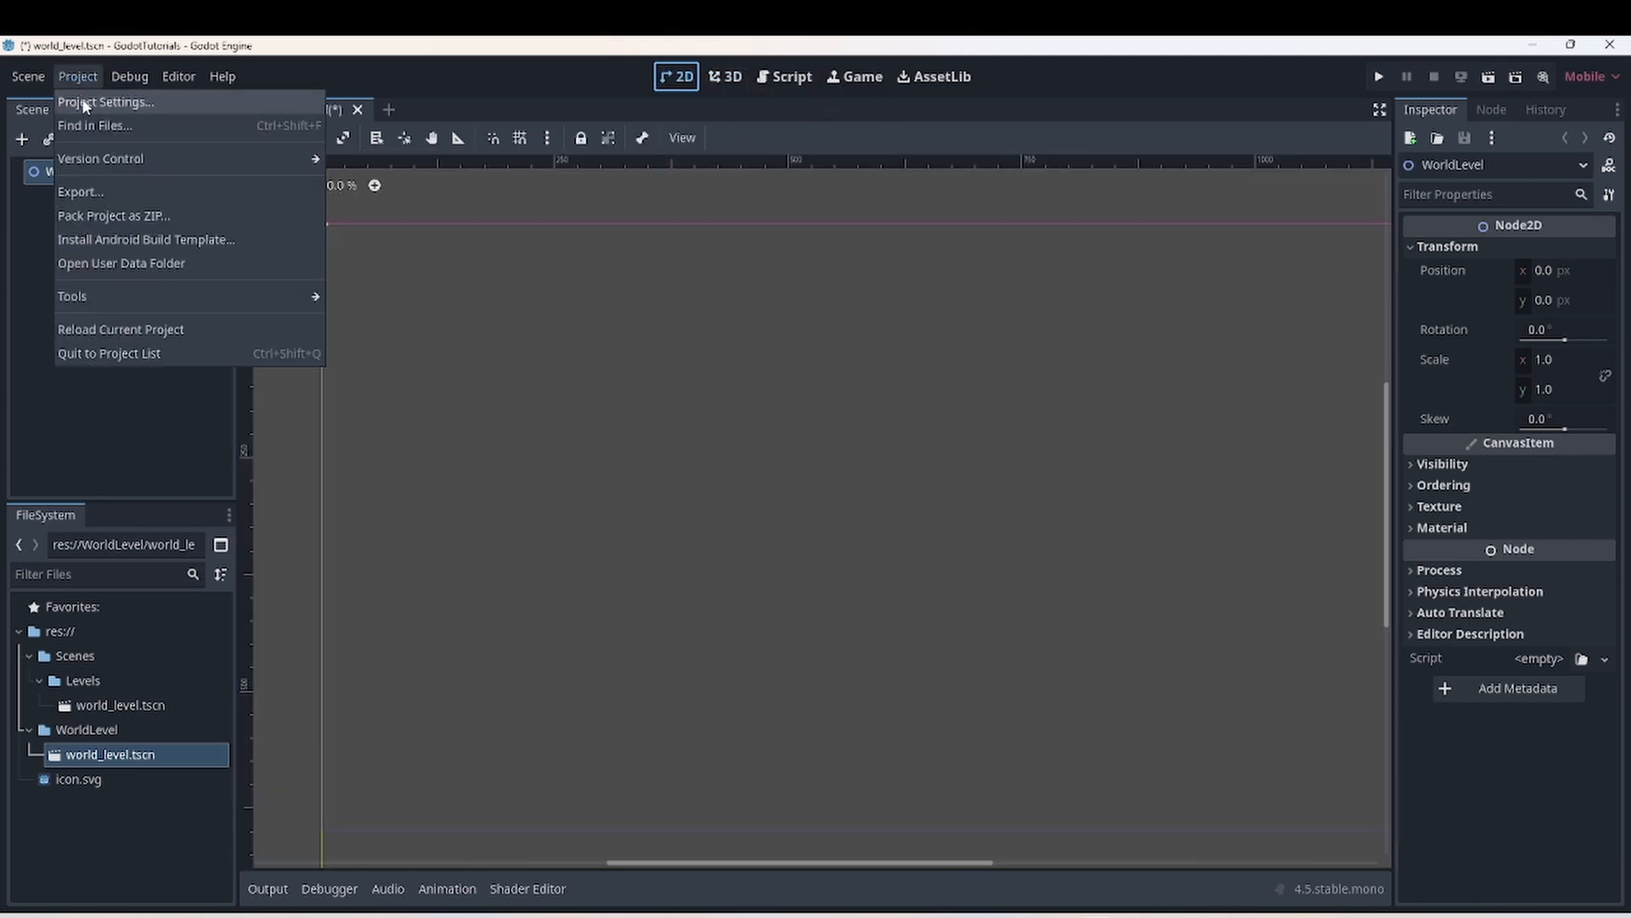
pyautogui.click(85, 102)
pyautogui.write('n')
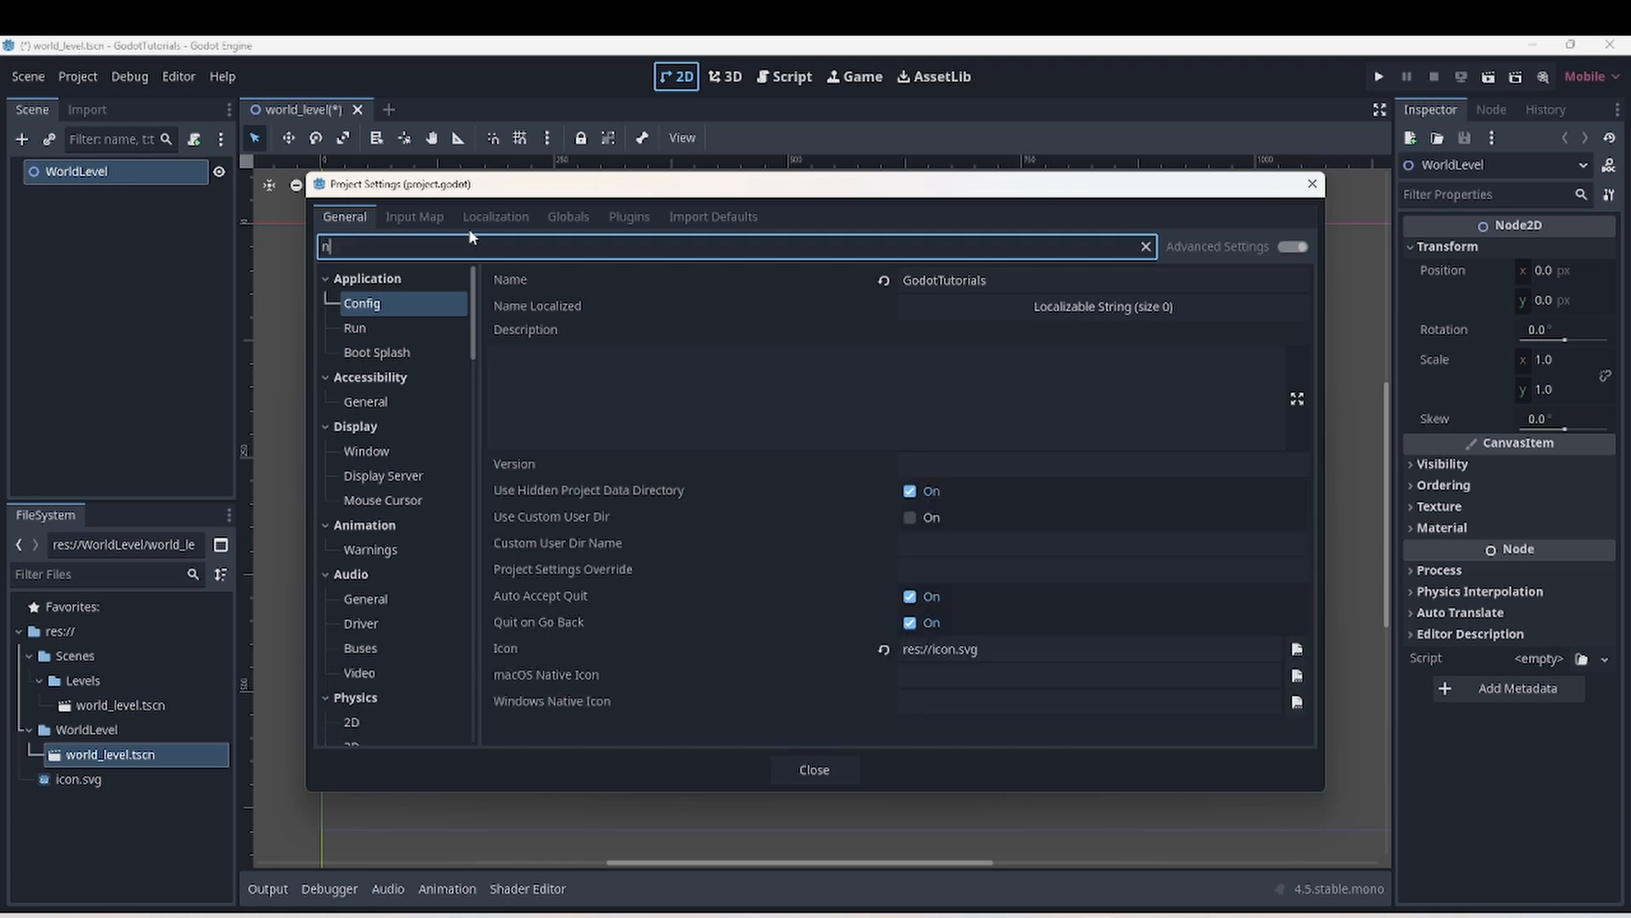
pyautogui.write('aming')
pyautogui.click(407, 452)
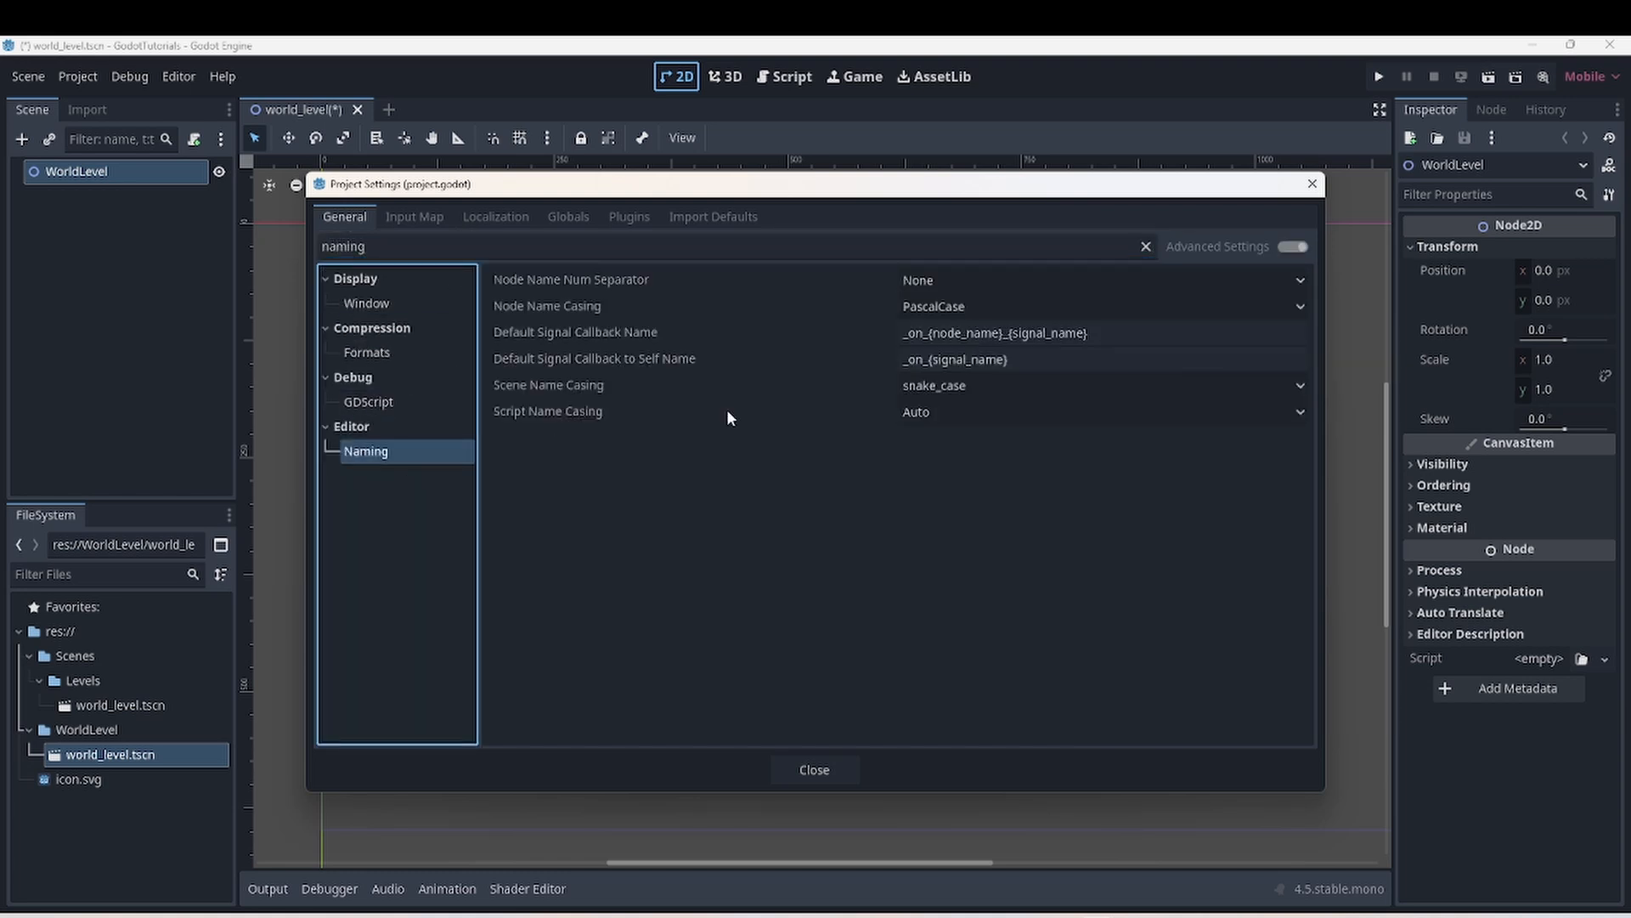
# - Filter the project settings by "displa" instead and review the Display Window size, stretch and orientation settings
pyautogui.click(408, 302)
pyautogui.press('BackSpace')
pyautogui.press('BackSpace')
pyautogui.press('BackSpace')
pyautogui.press('BackSpace')
pyautogui.press('BackSpace')
pyautogui.press('BackSpace')
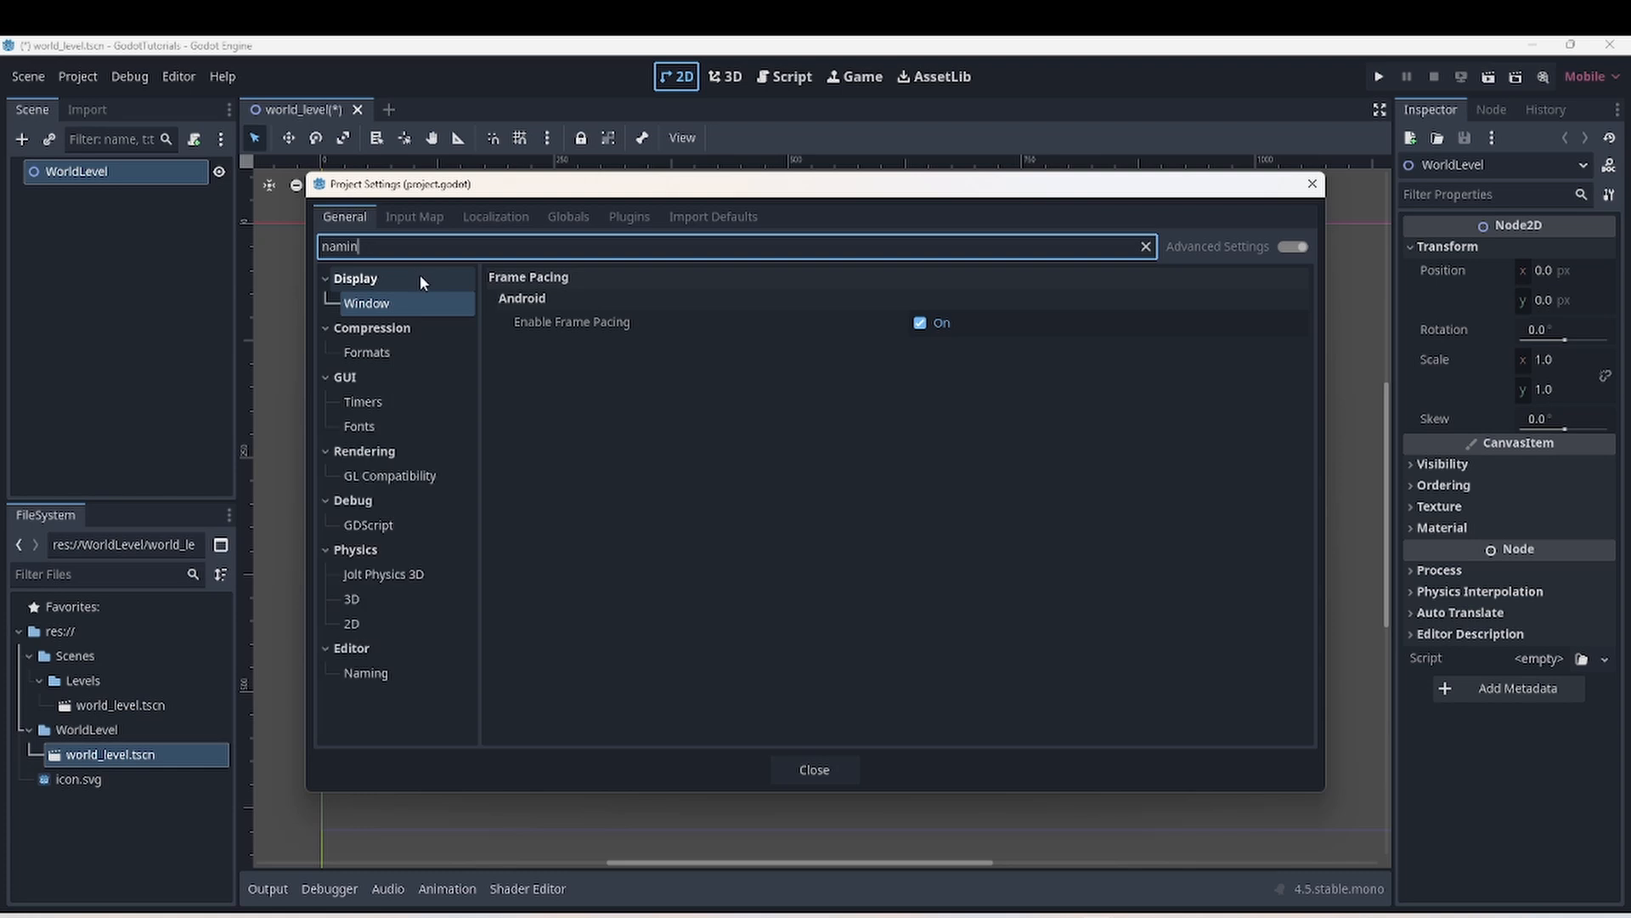
pyautogui.write('displa')
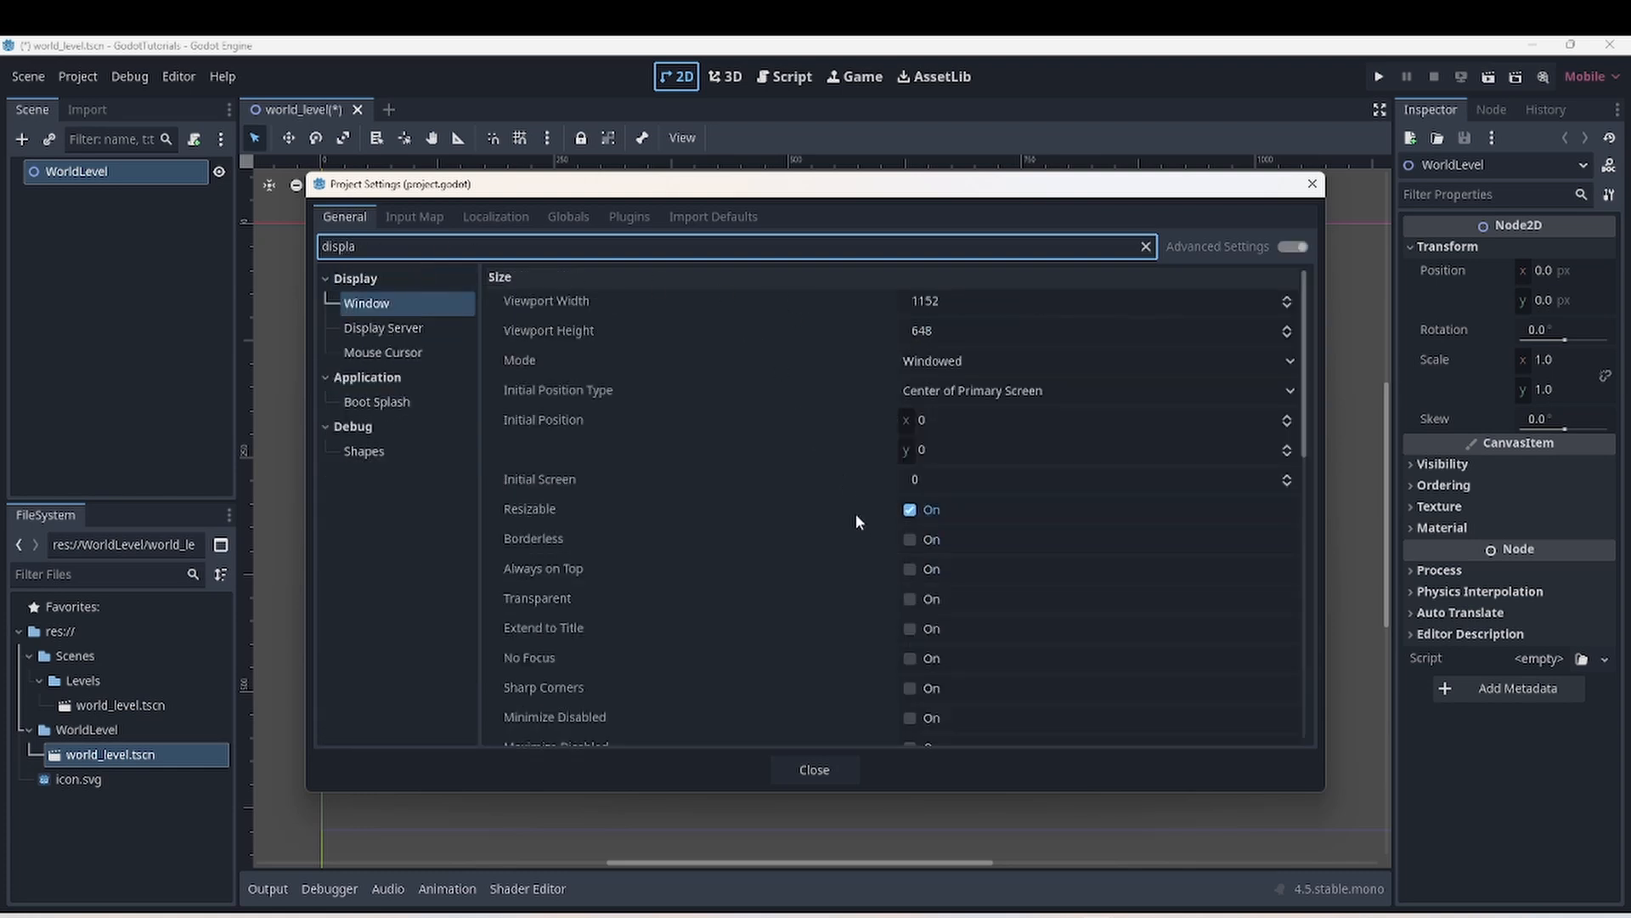
pyautogui.scroll(-3, 563, 504)
pyautogui.scroll(-10, 649, 572)
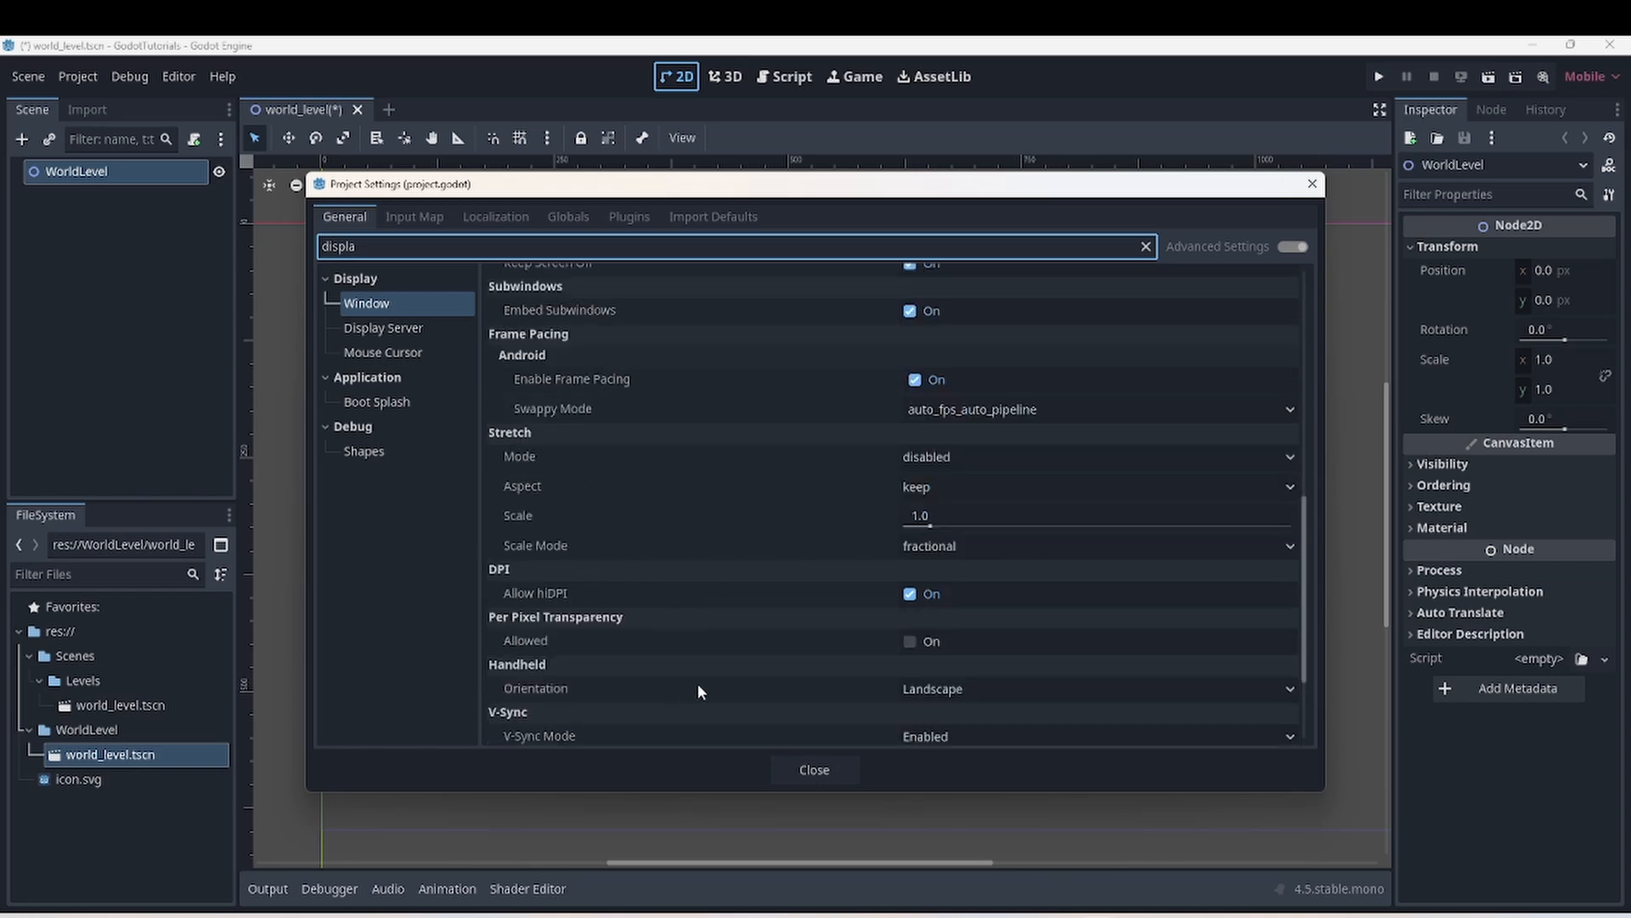
pyautogui.scroll(-1, 722, 662)
pyautogui.scroll(8, 698, 625)
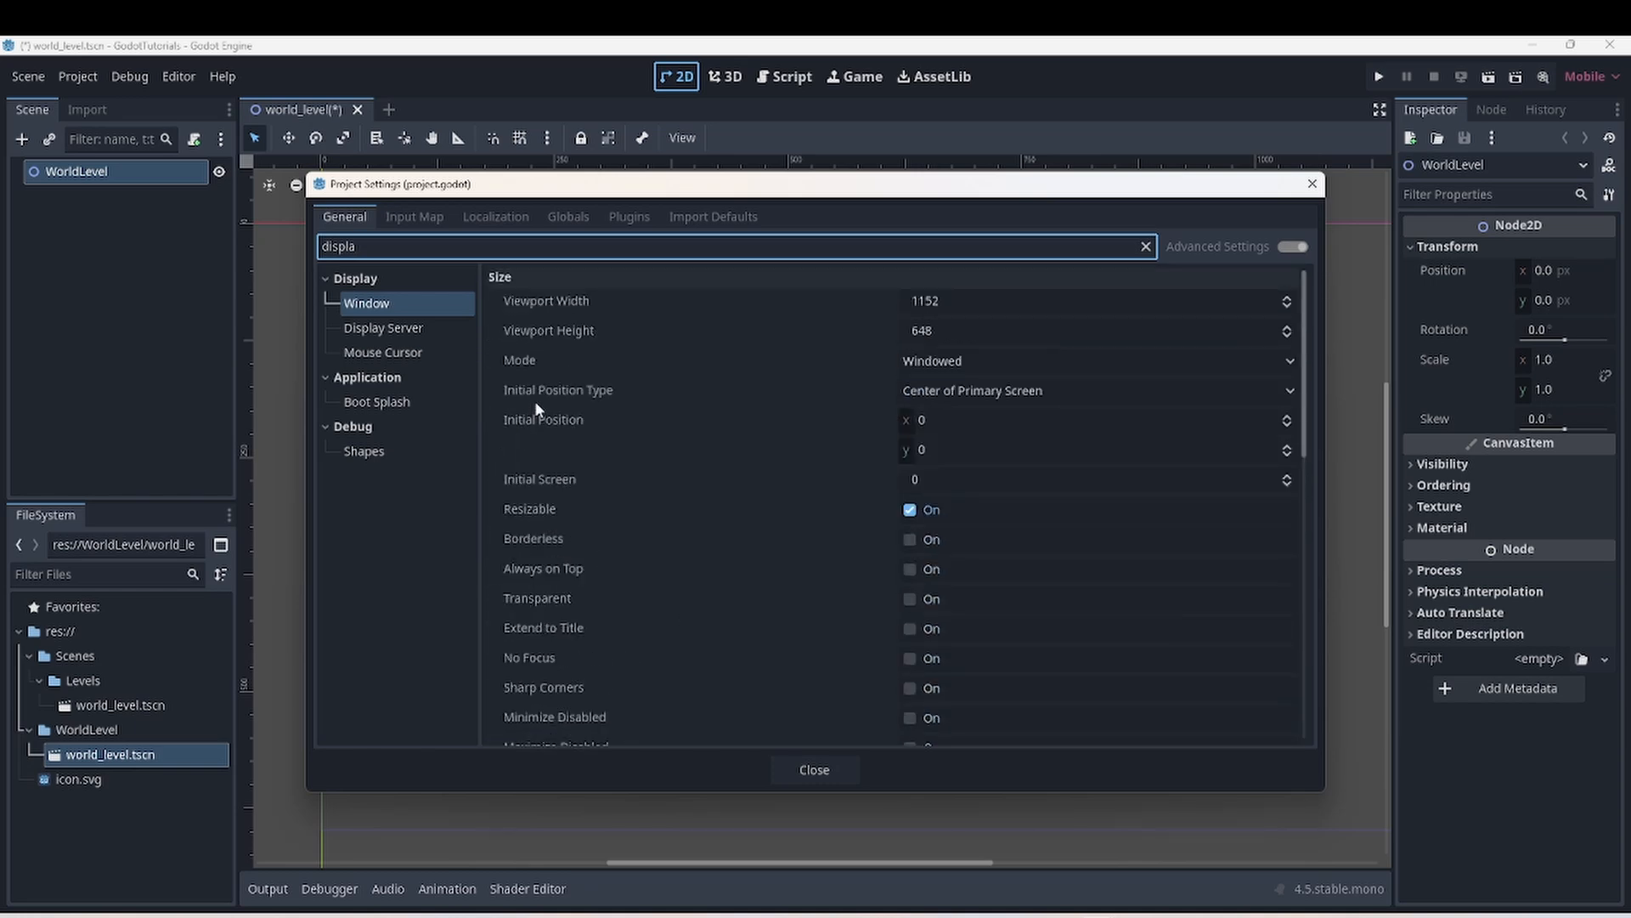
# - Clear the settings filter, view the Application Config and Run settings, and look through the remaining categories
pyautogui.press('BackSpace')
pyautogui.press('BackSpace')
pyautogui.press('BackSpace')
pyautogui.press('BackSpace')
pyautogui.press('BackSpace')
pyautogui.press('BackSpace')
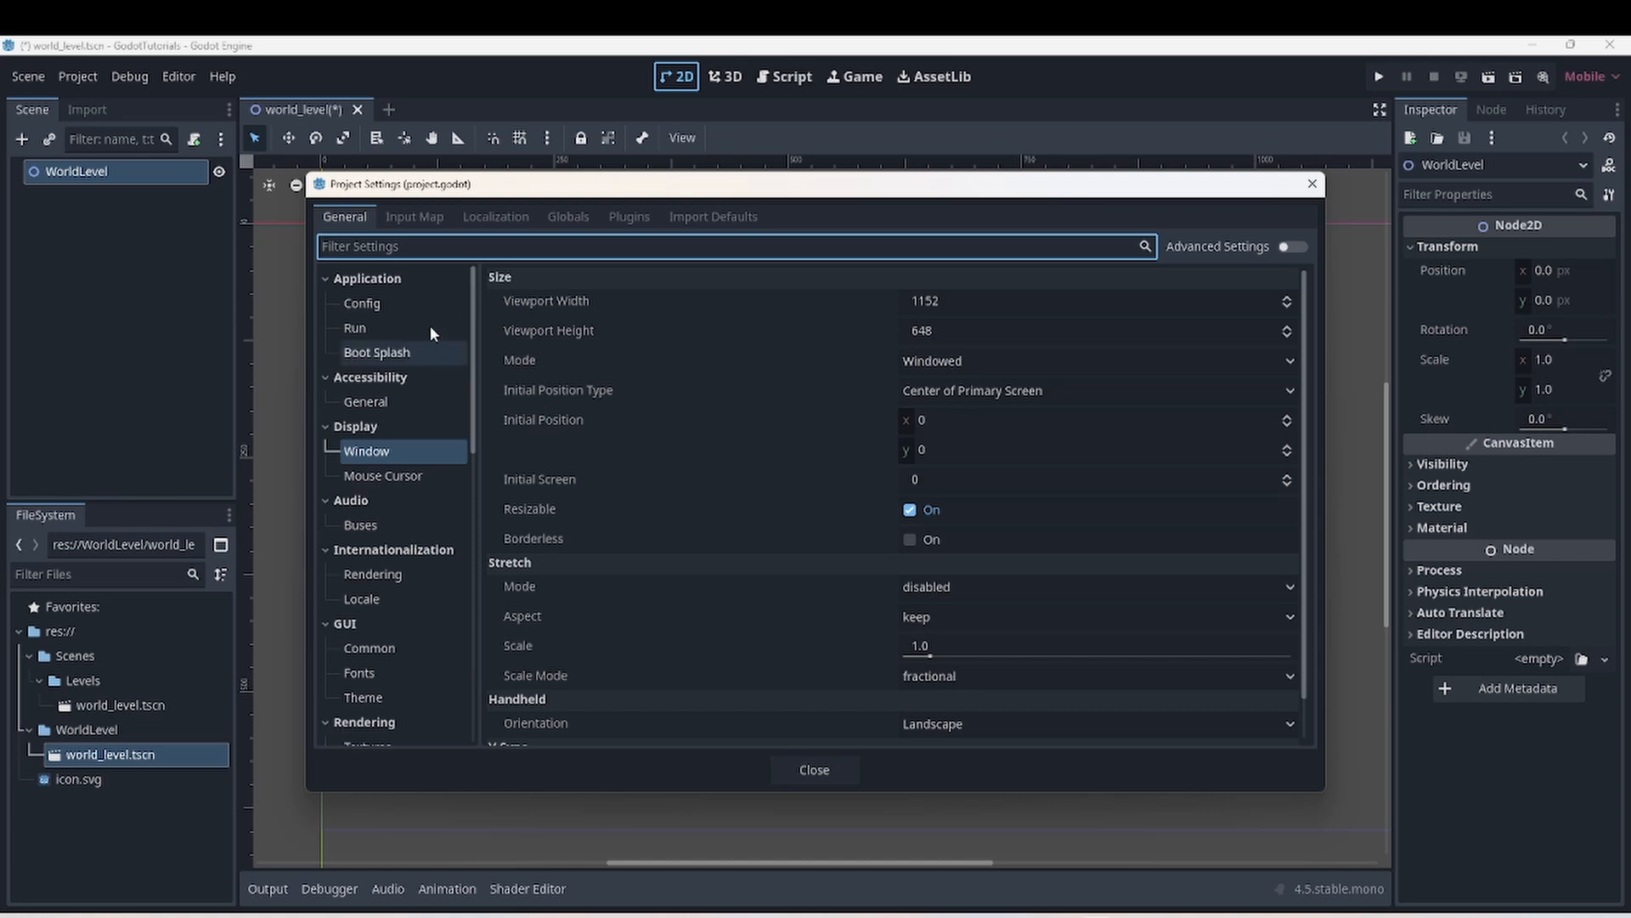
pyautogui.click(364, 303)
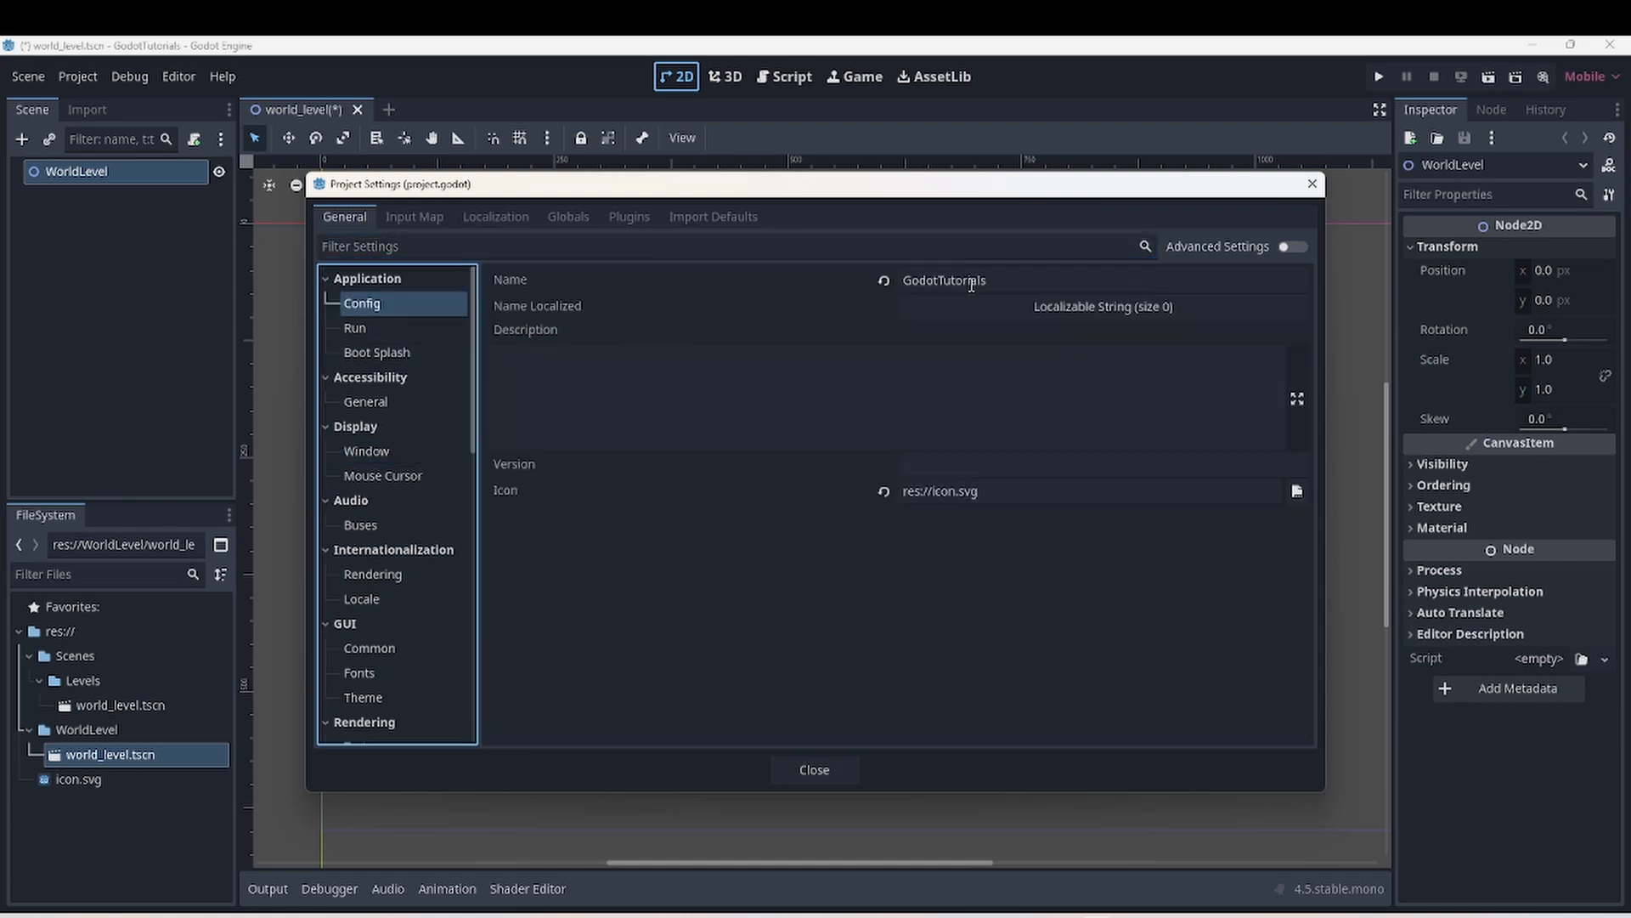
pyautogui.click(387, 331)
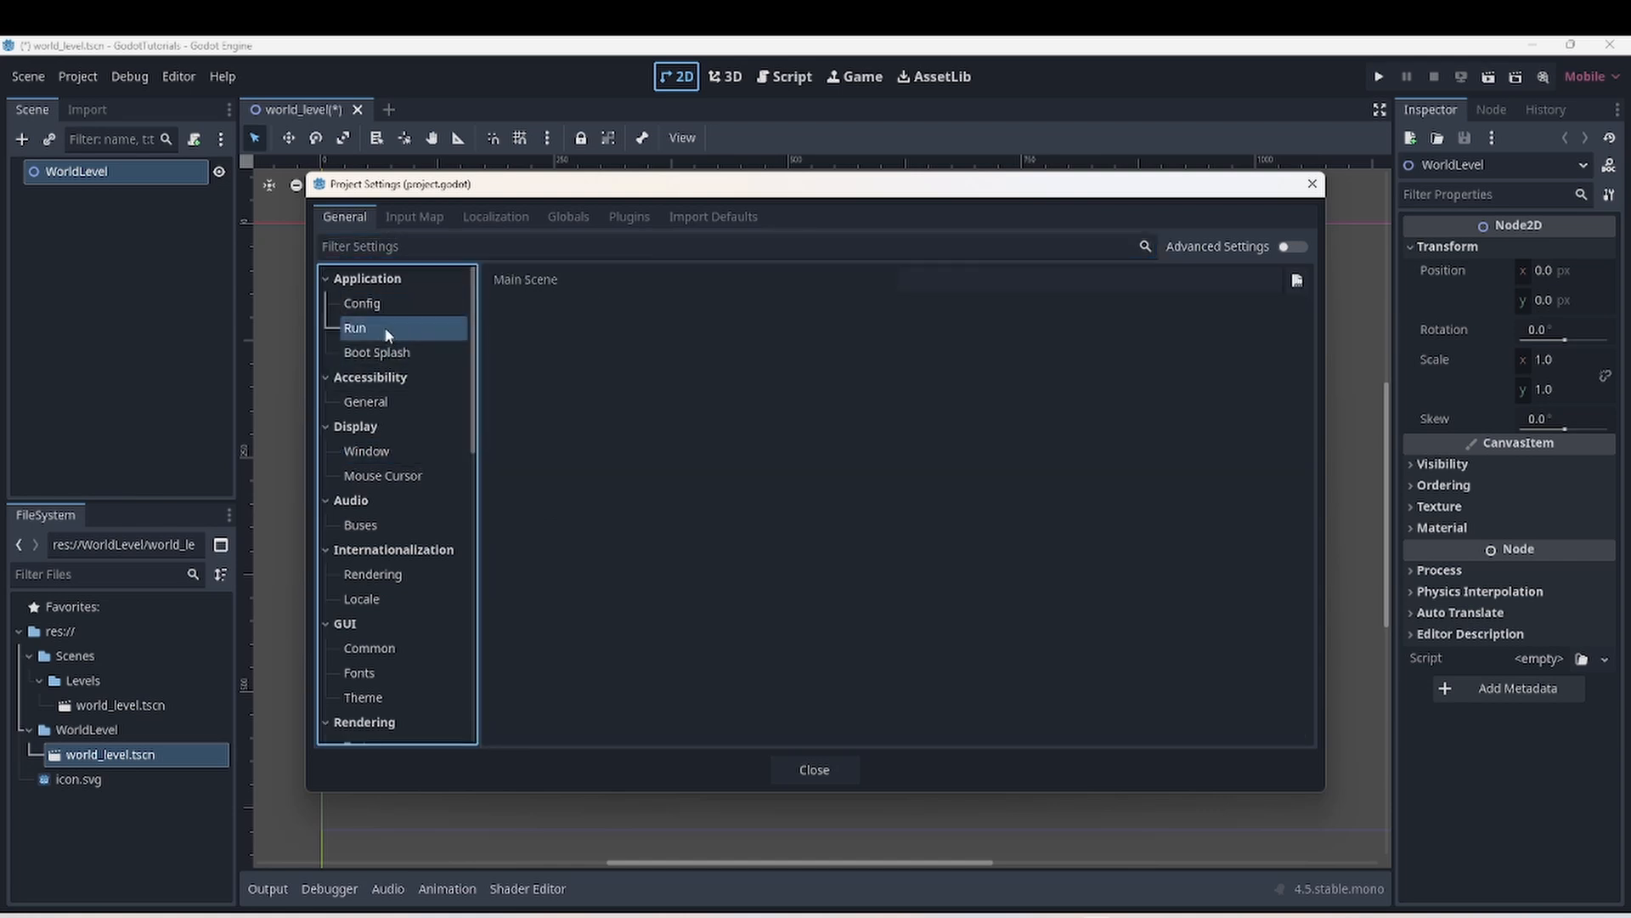
pyautogui.scroll(-3, 420, 426)
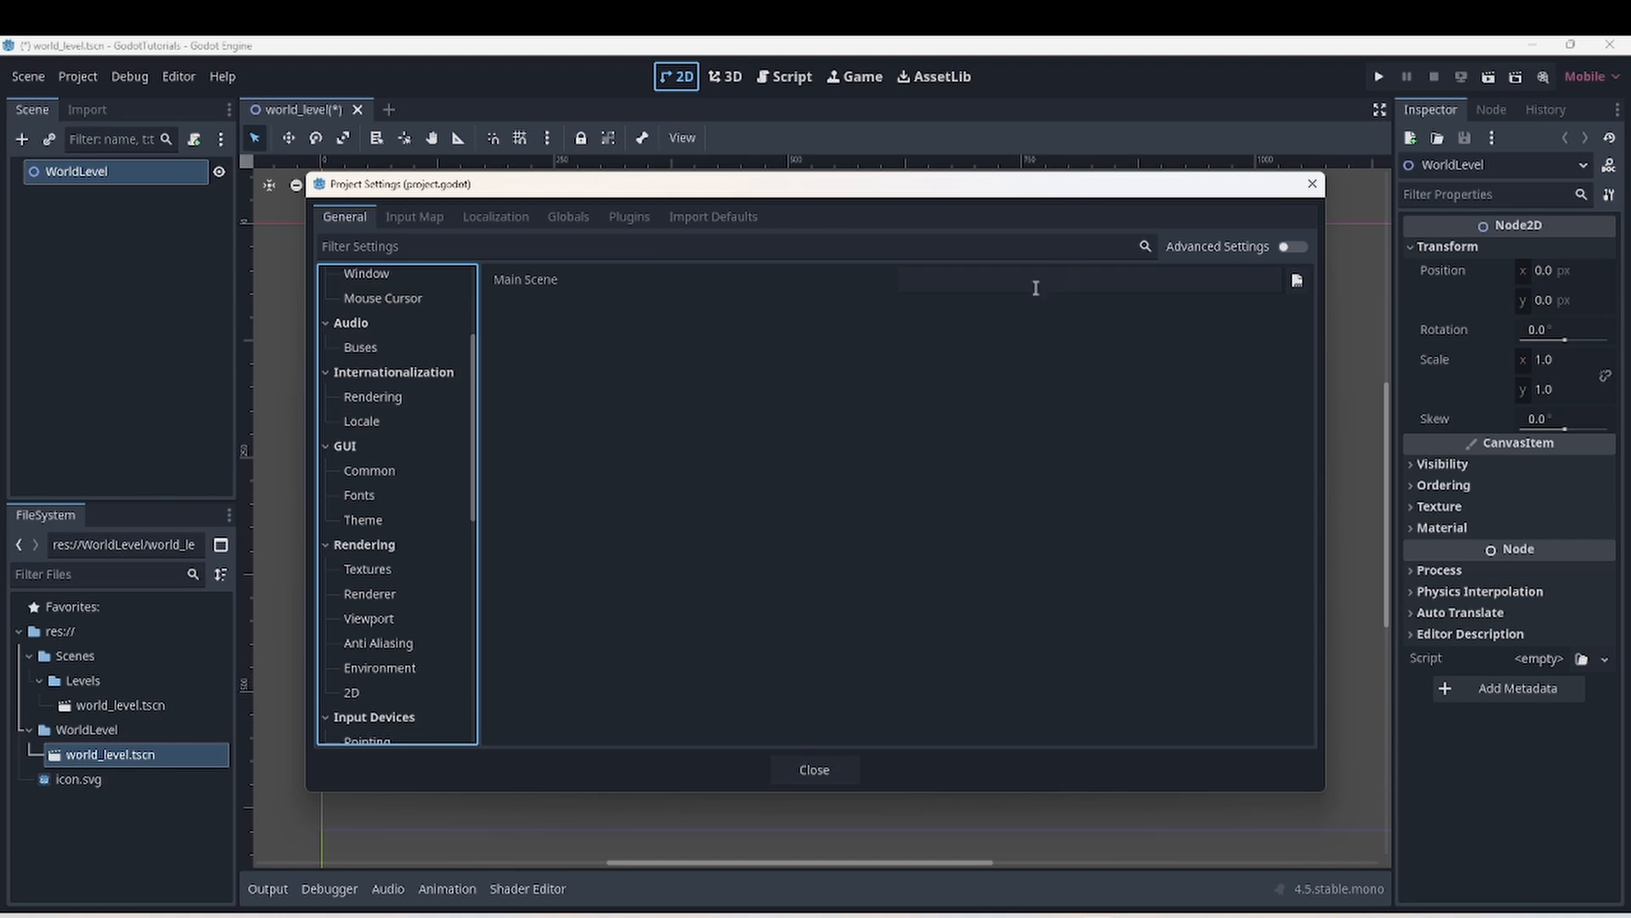
pyautogui.scroll(-2, 420, 501)
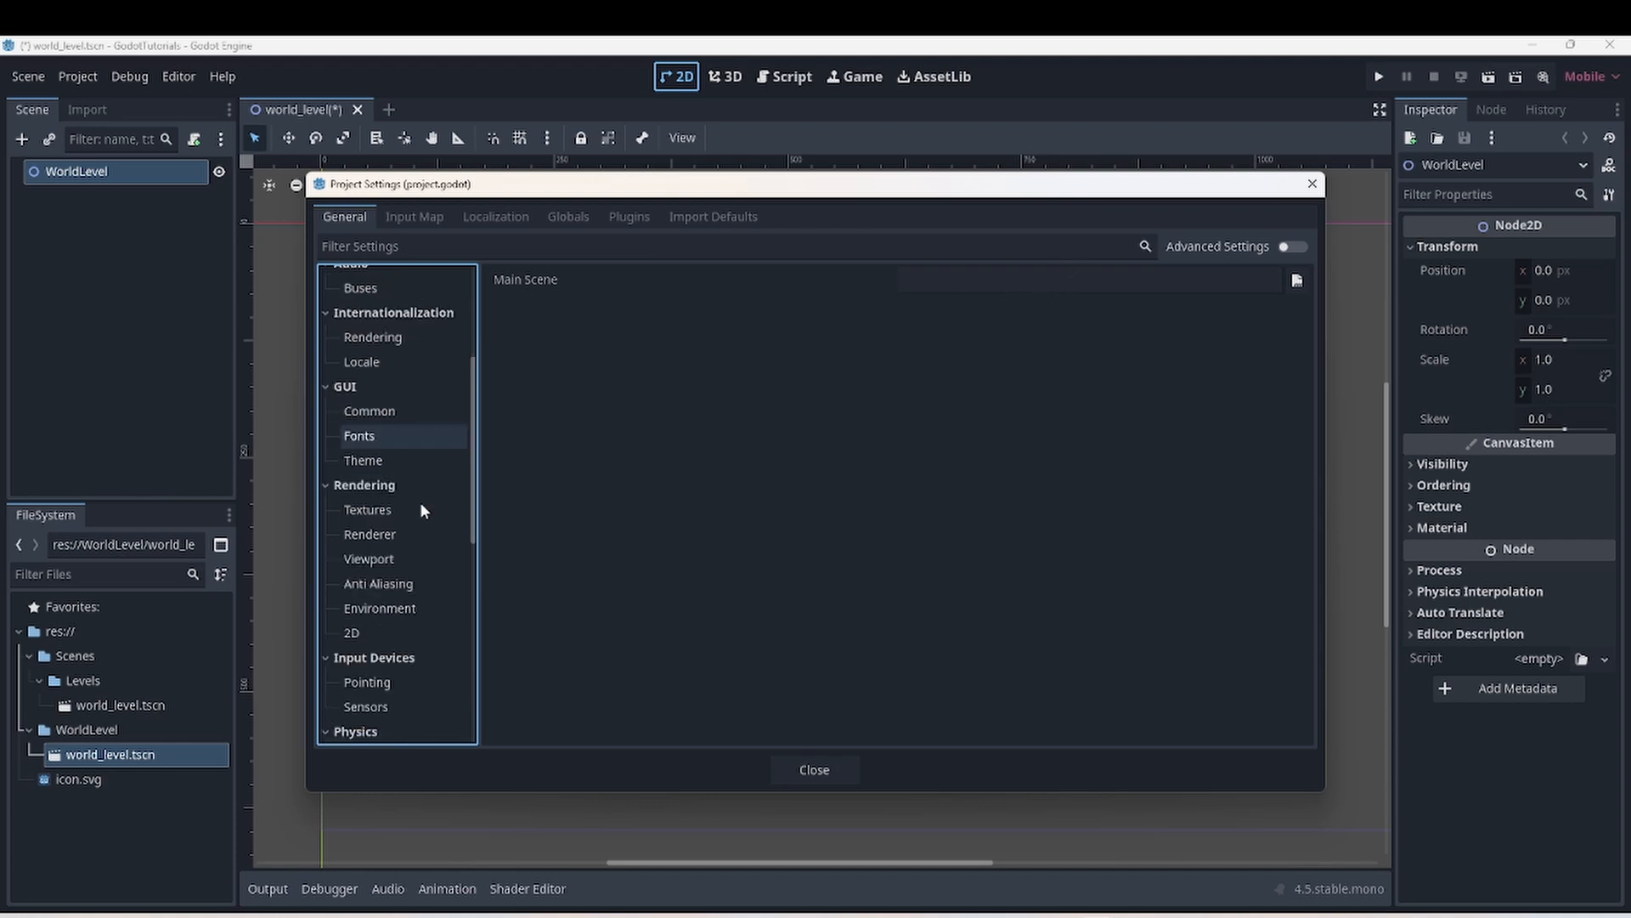
pyautogui.scroll(-1, 410, 583)
pyautogui.scroll(-2, 406, 584)
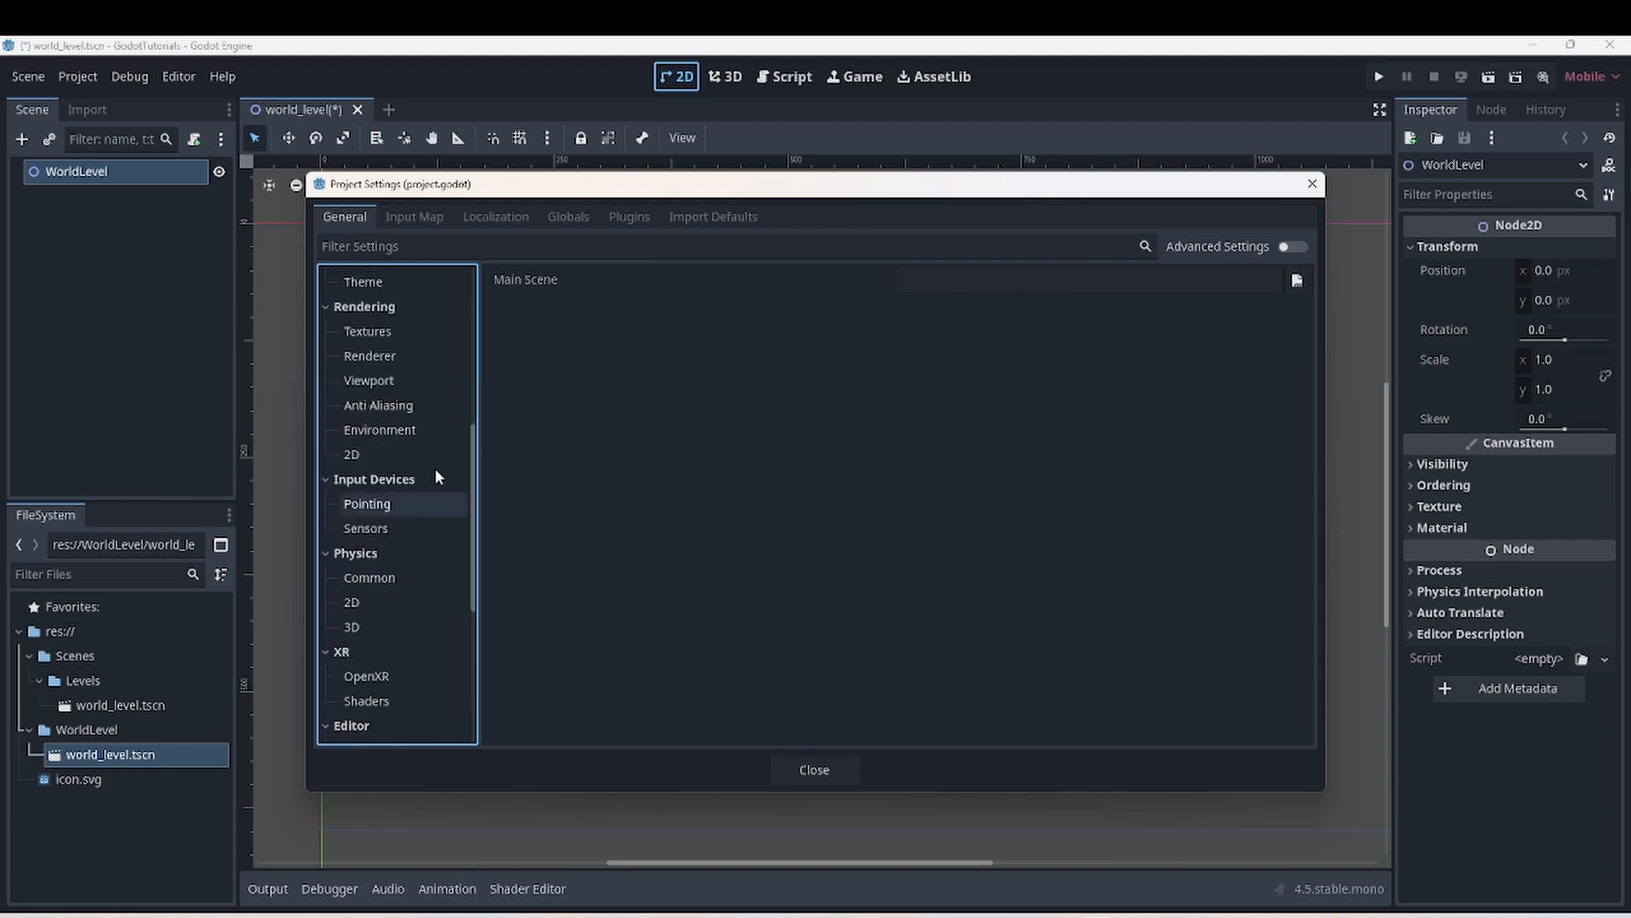
# - Add a new input action named RunRight to the project's Input Map
pyautogui.click(422, 220)
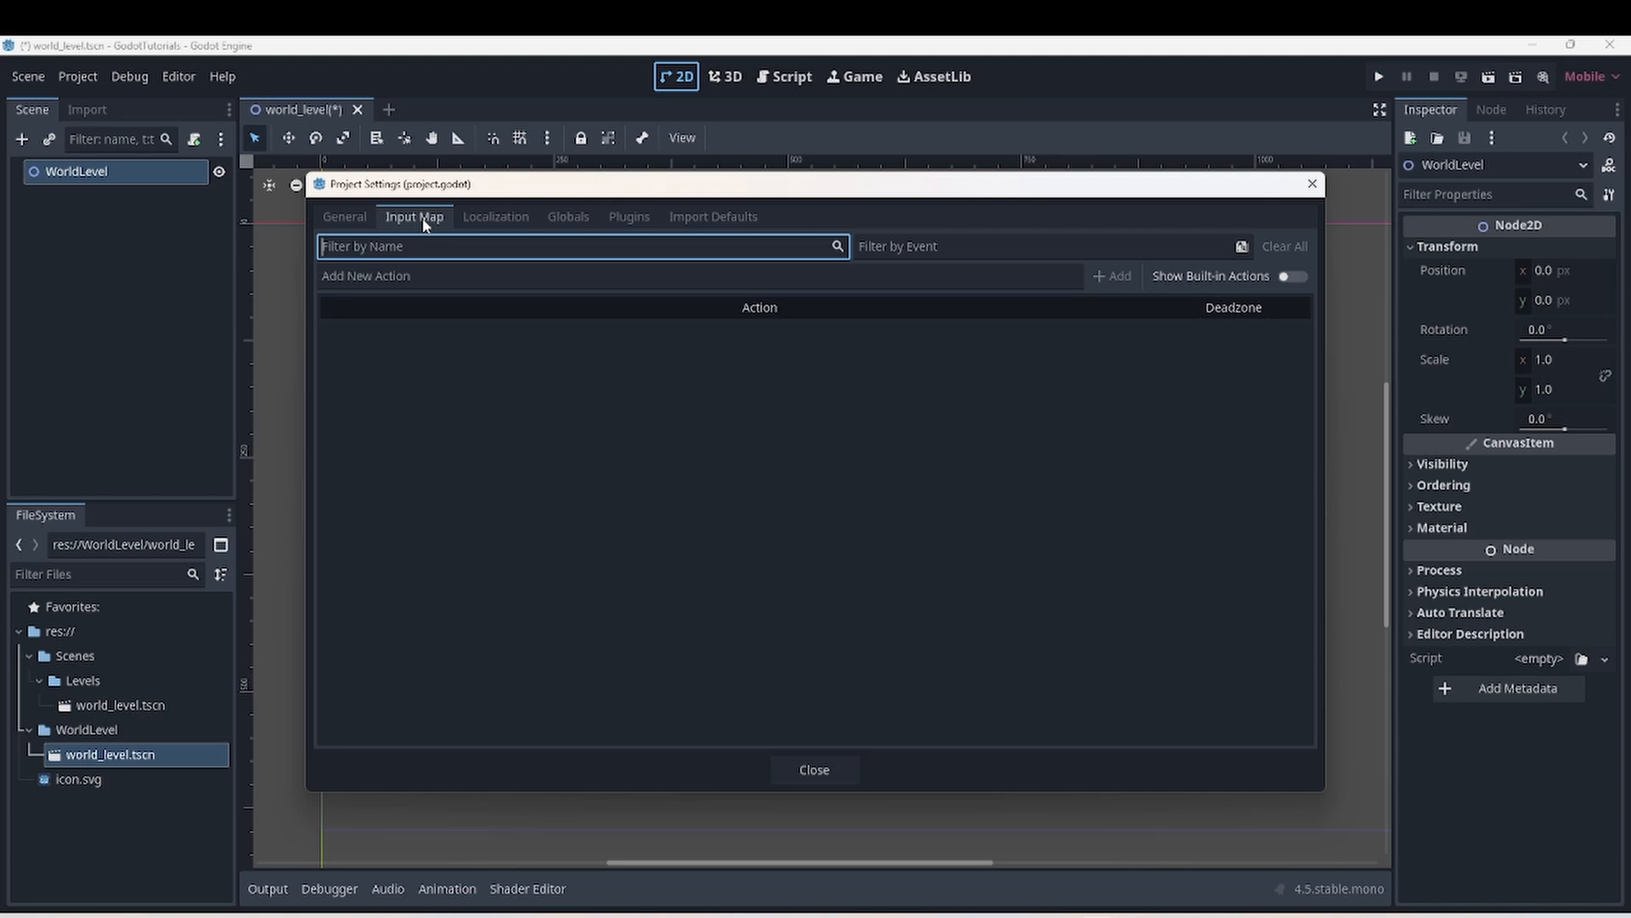
pyautogui.click(459, 276)
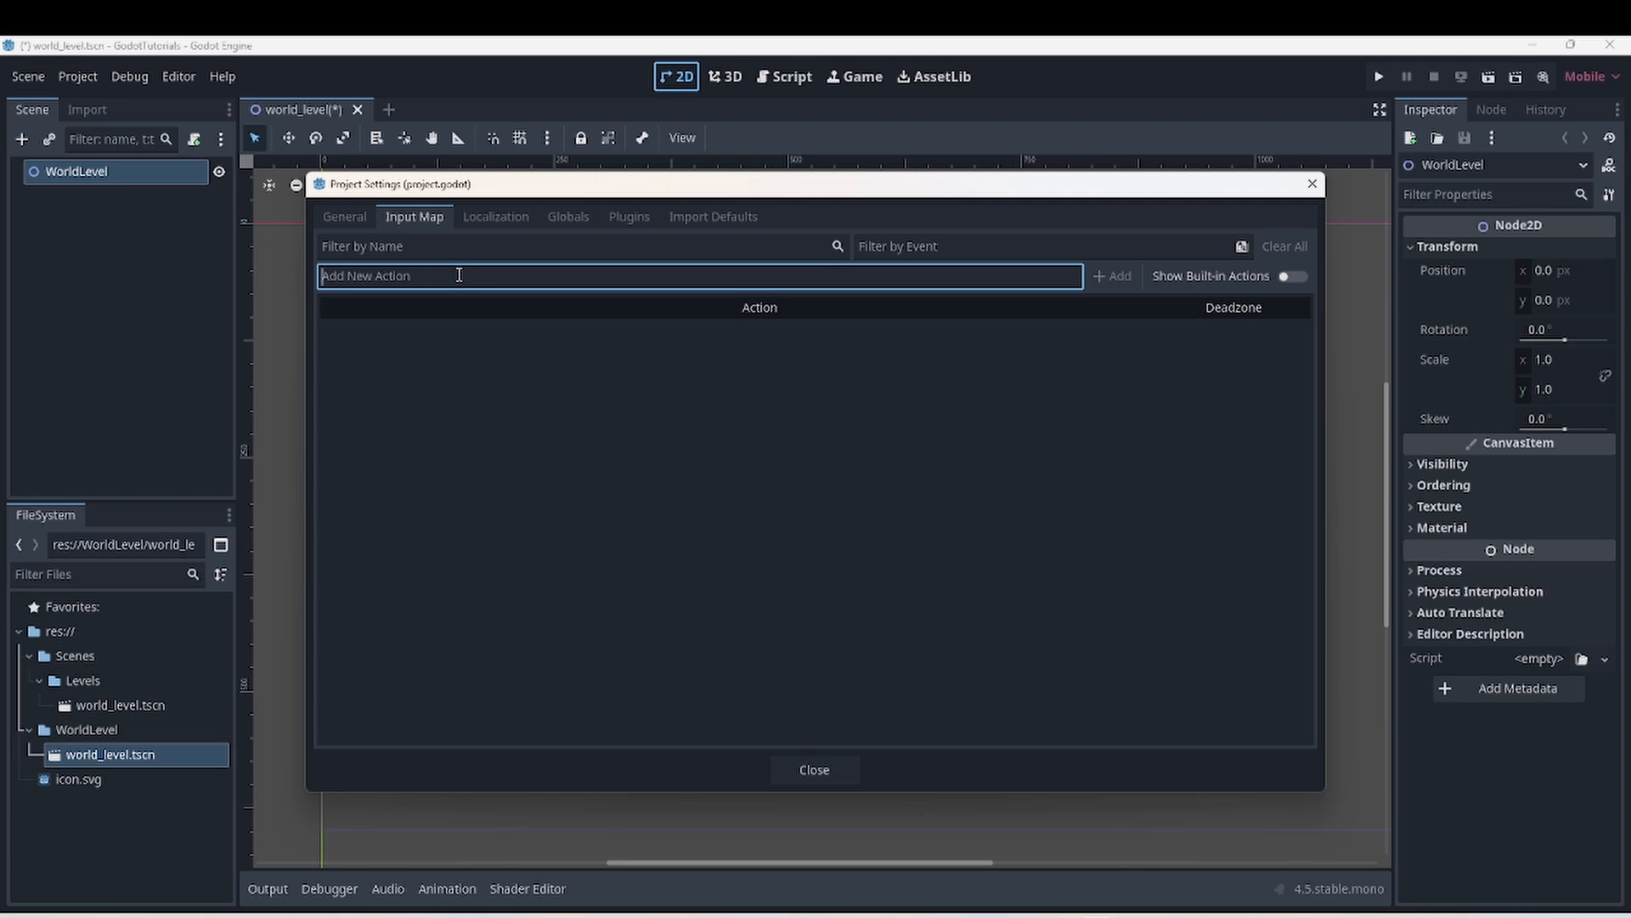
pyautogui.write('RunRig')
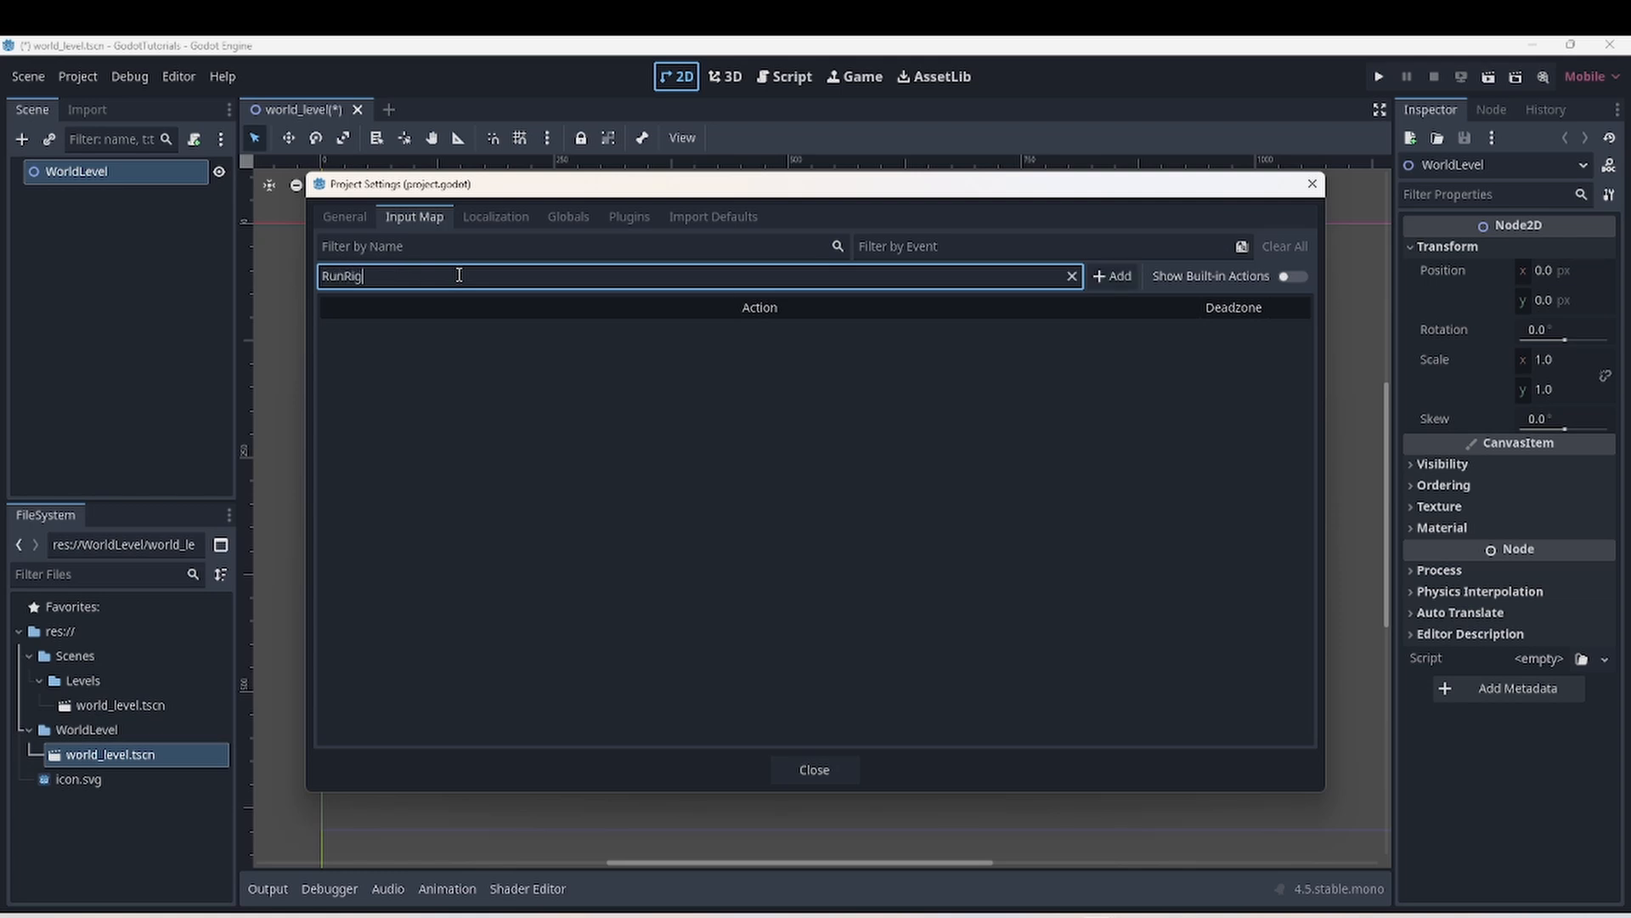
pyautogui.write('ht')
pyautogui.click(1112, 275)
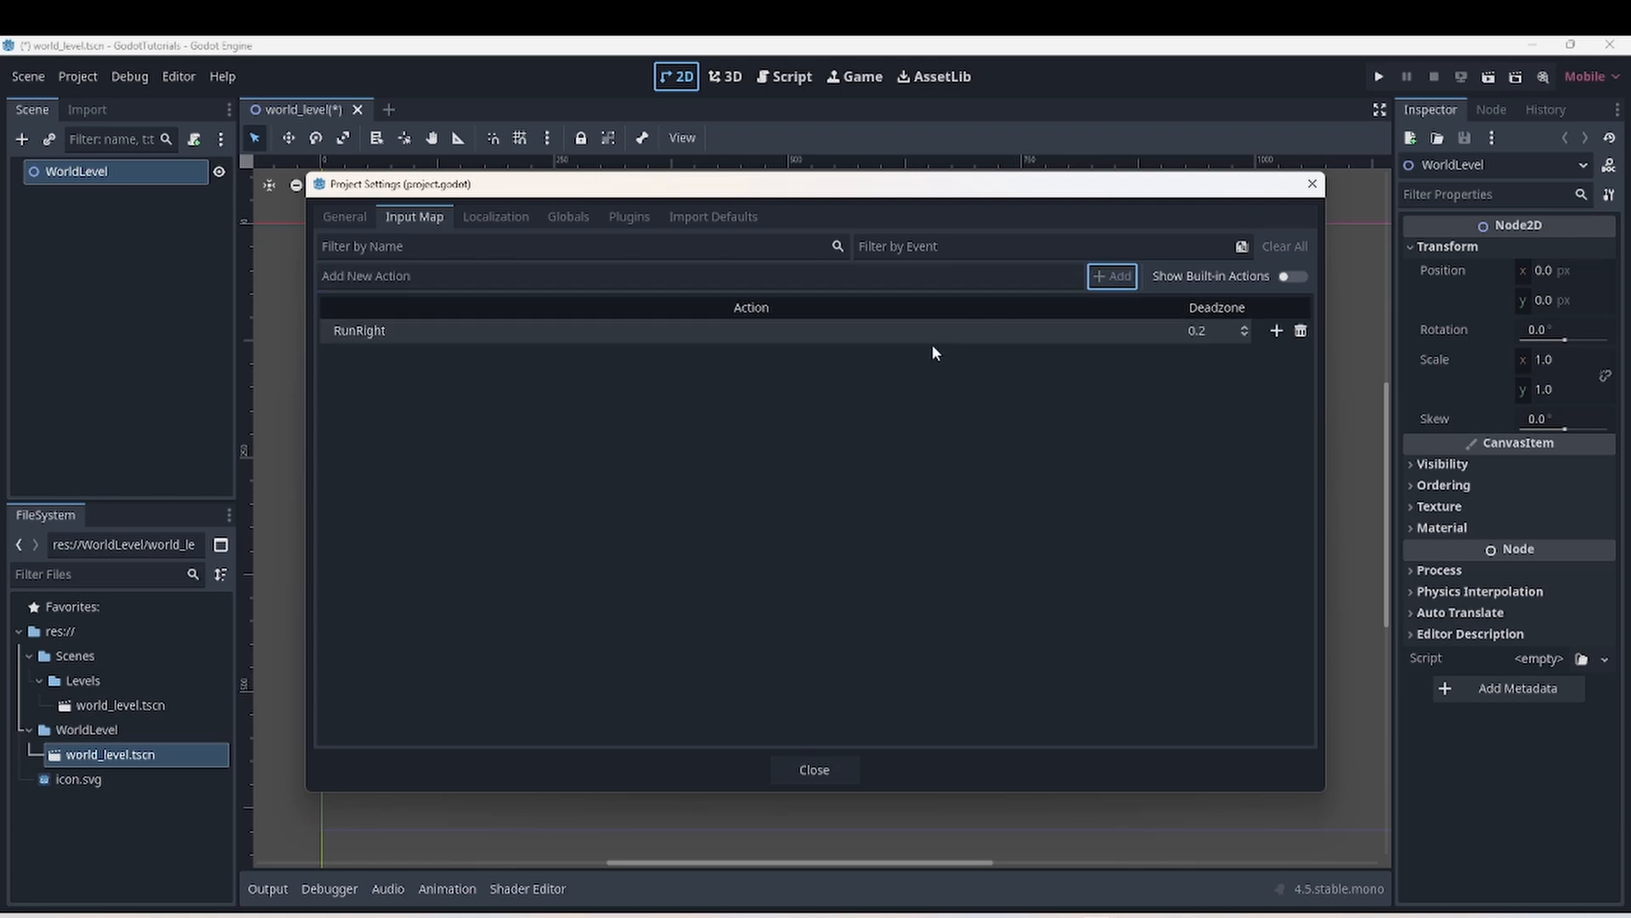
# - Add an Enter (Physical) key event to the RunRight action
pyautogui.click(1276, 331)
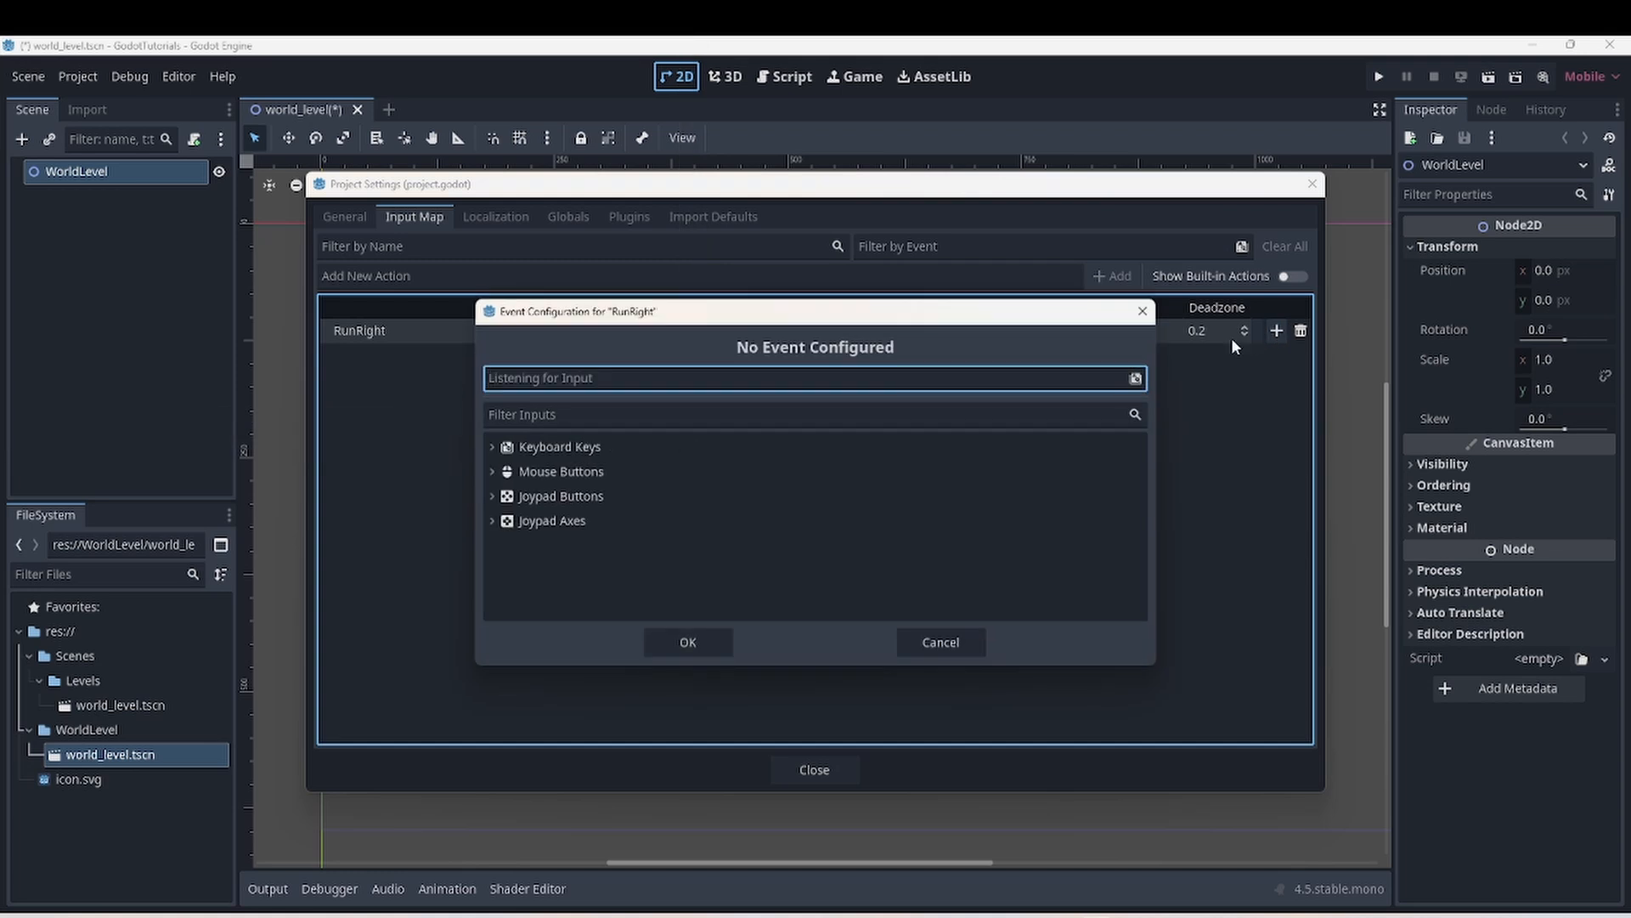
pyautogui.press('d')
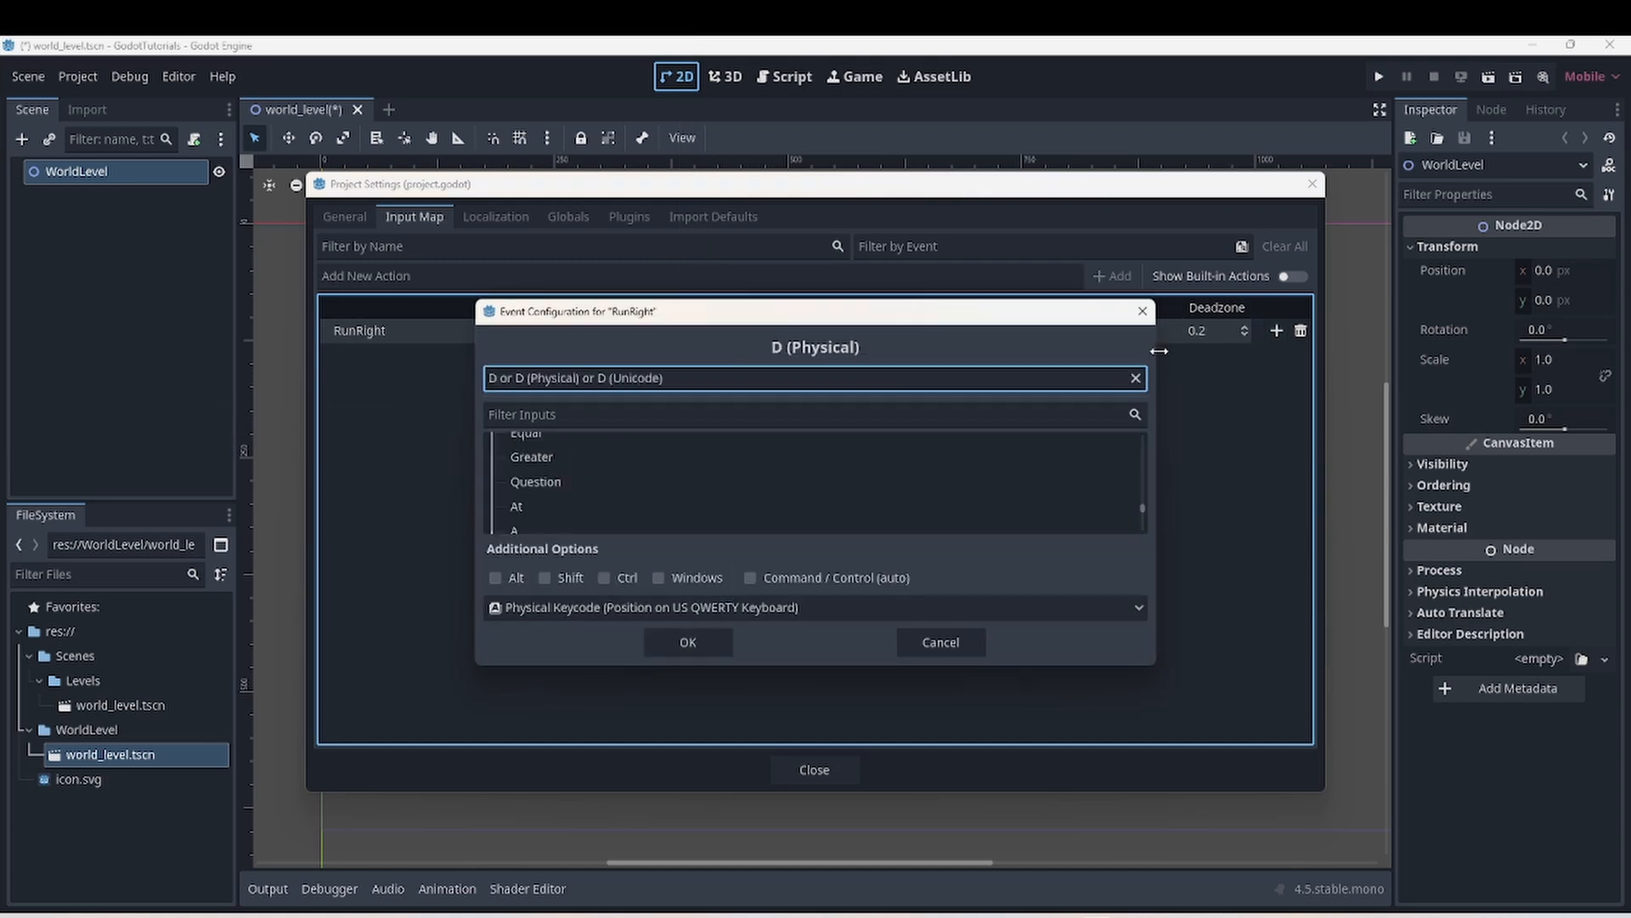
pyautogui.press('Return')
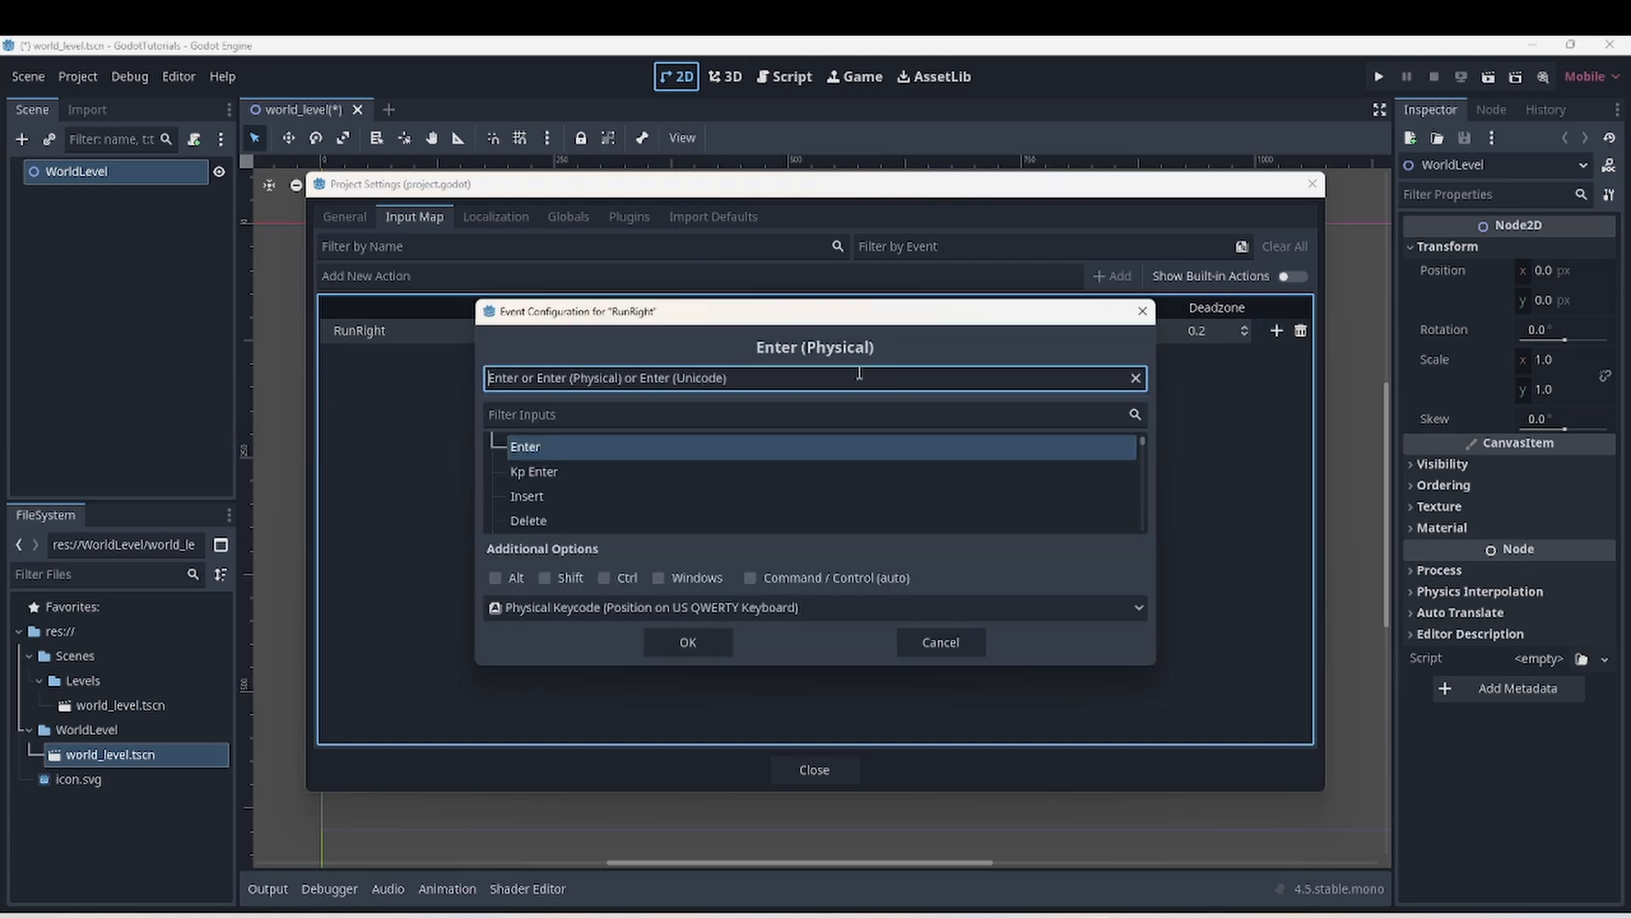
pyautogui.click(686, 641)
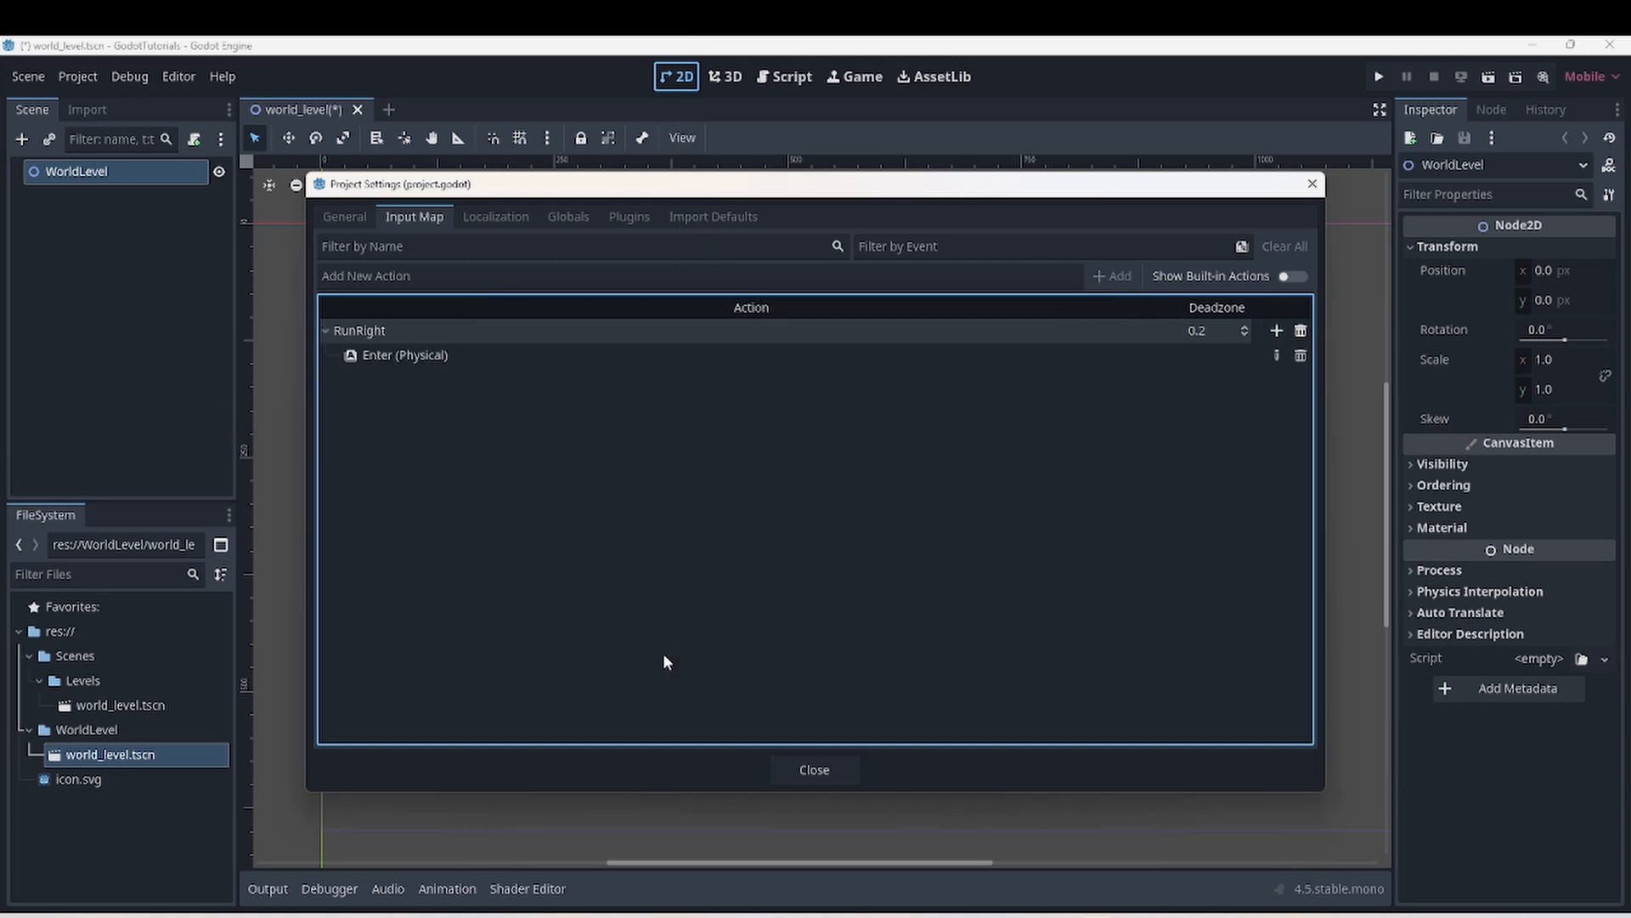
# - Change the RunRight action's key event to D (Physical)
pyautogui.doubleClick(447, 355)
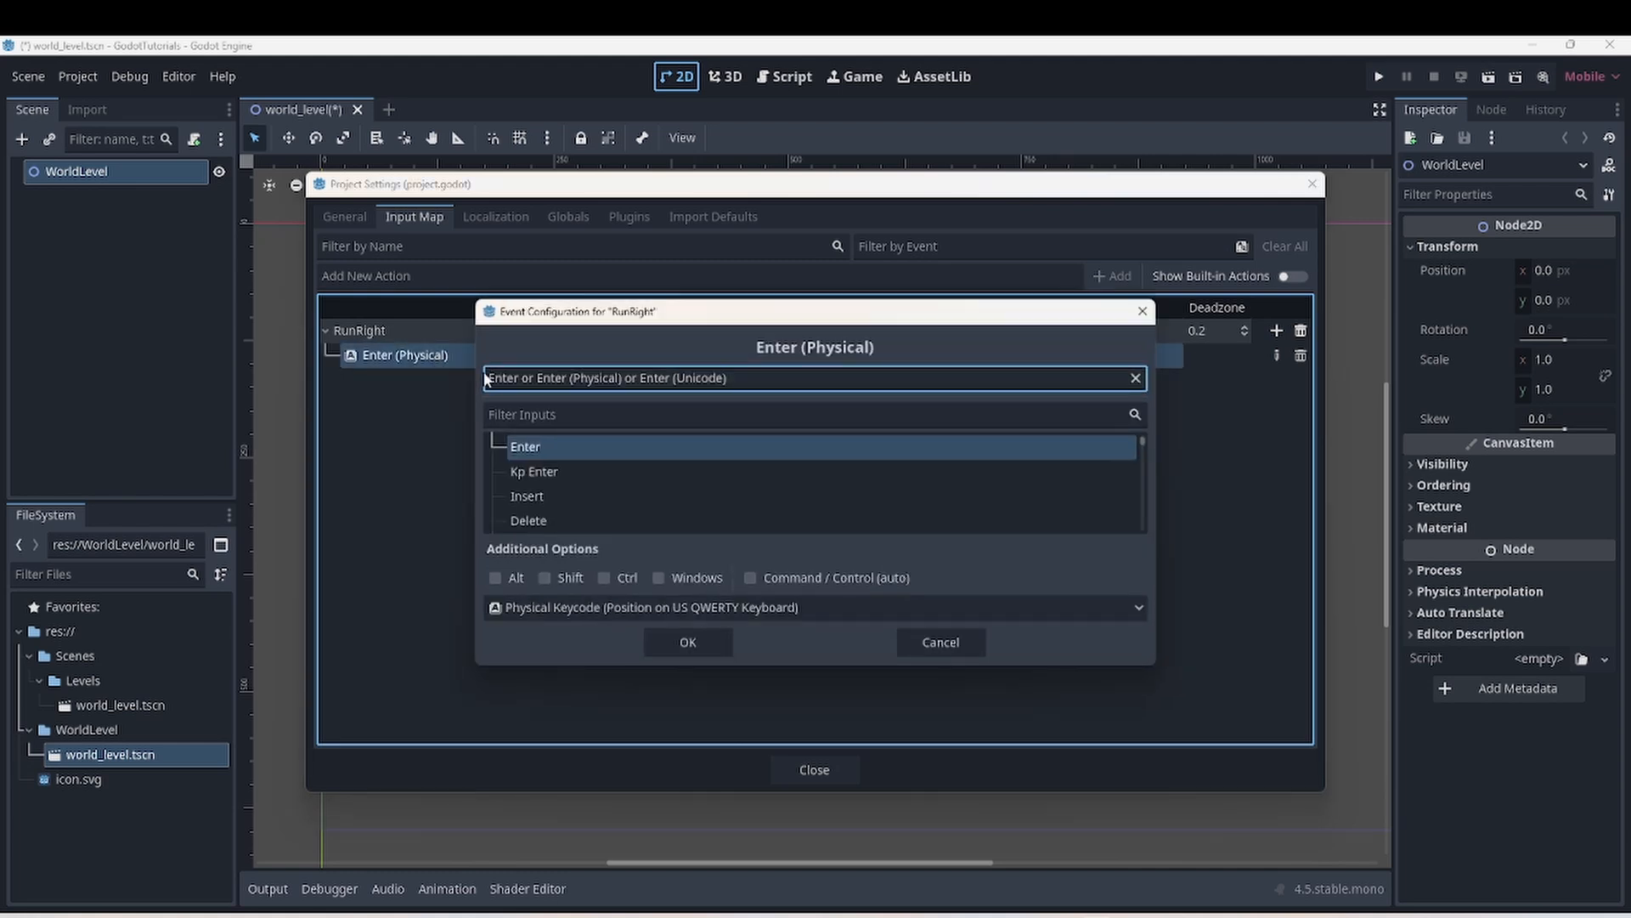
pyautogui.click(726, 378)
pyautogui.press('d')
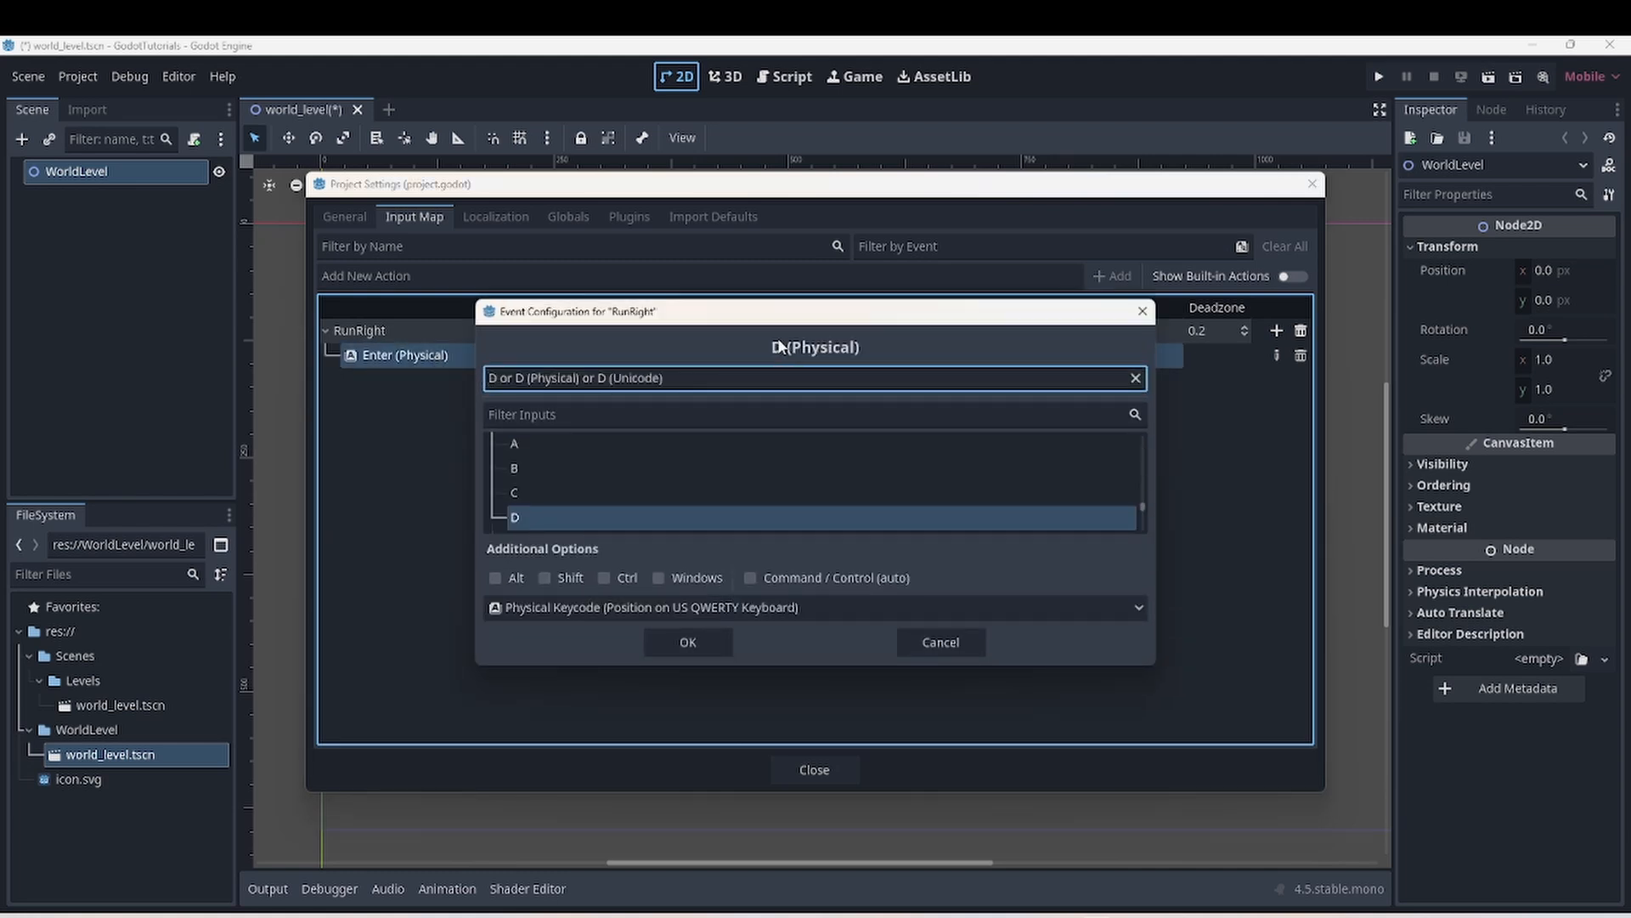
pyautogui.click(695, 641)
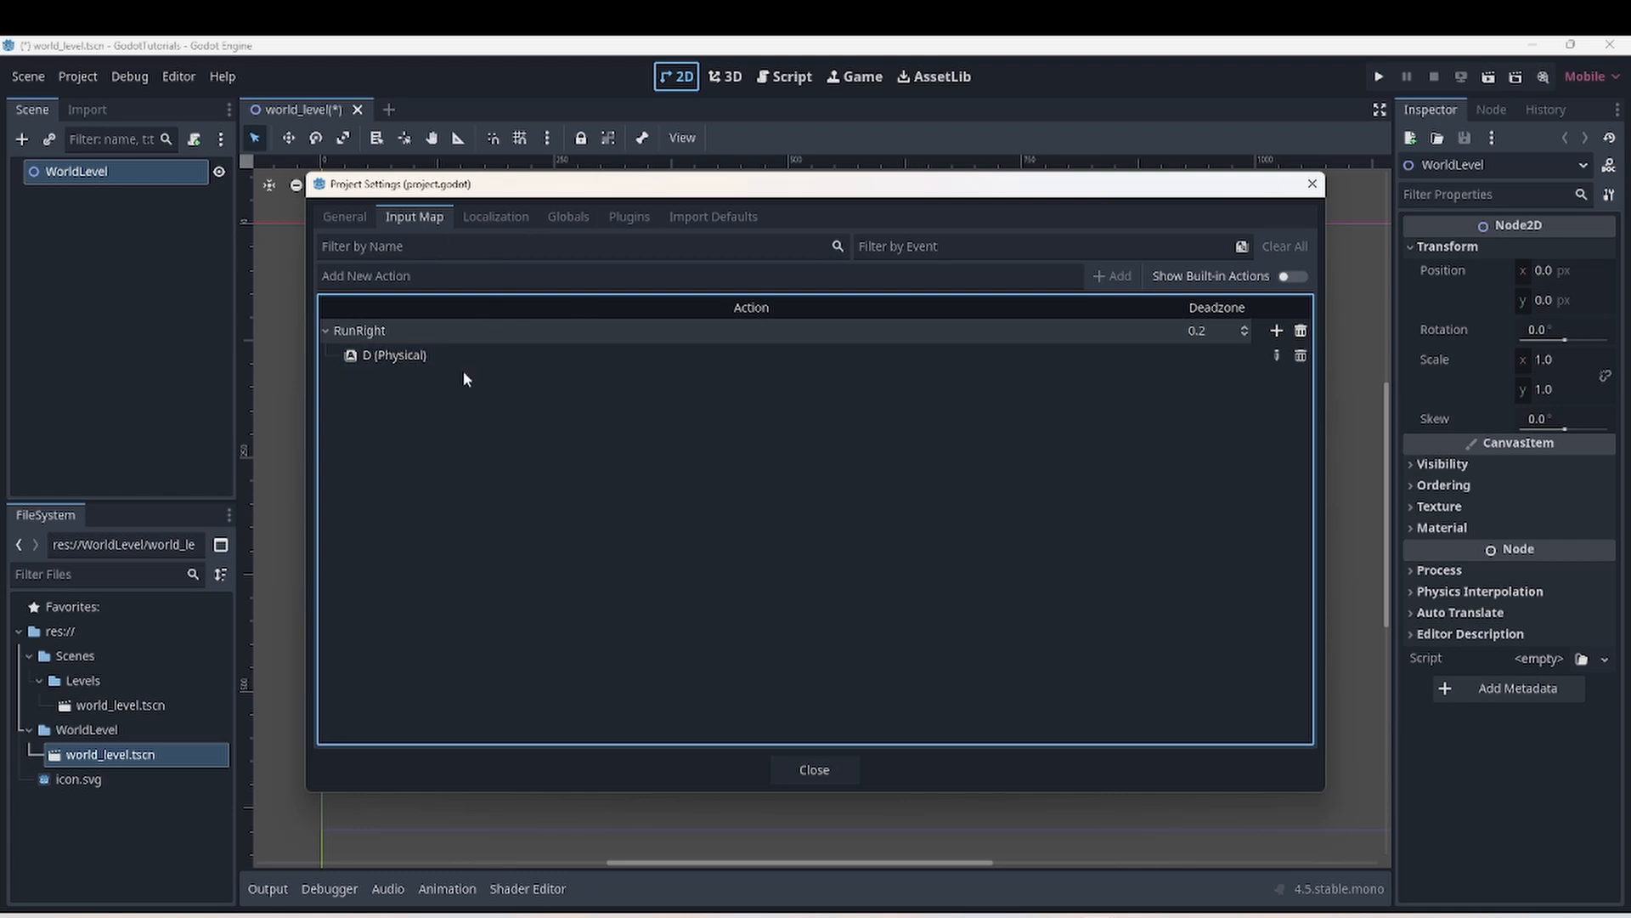
# - View the project's Localization settings, including Translations, Remaps and POT Generation
pyautogui.click(496, 218)
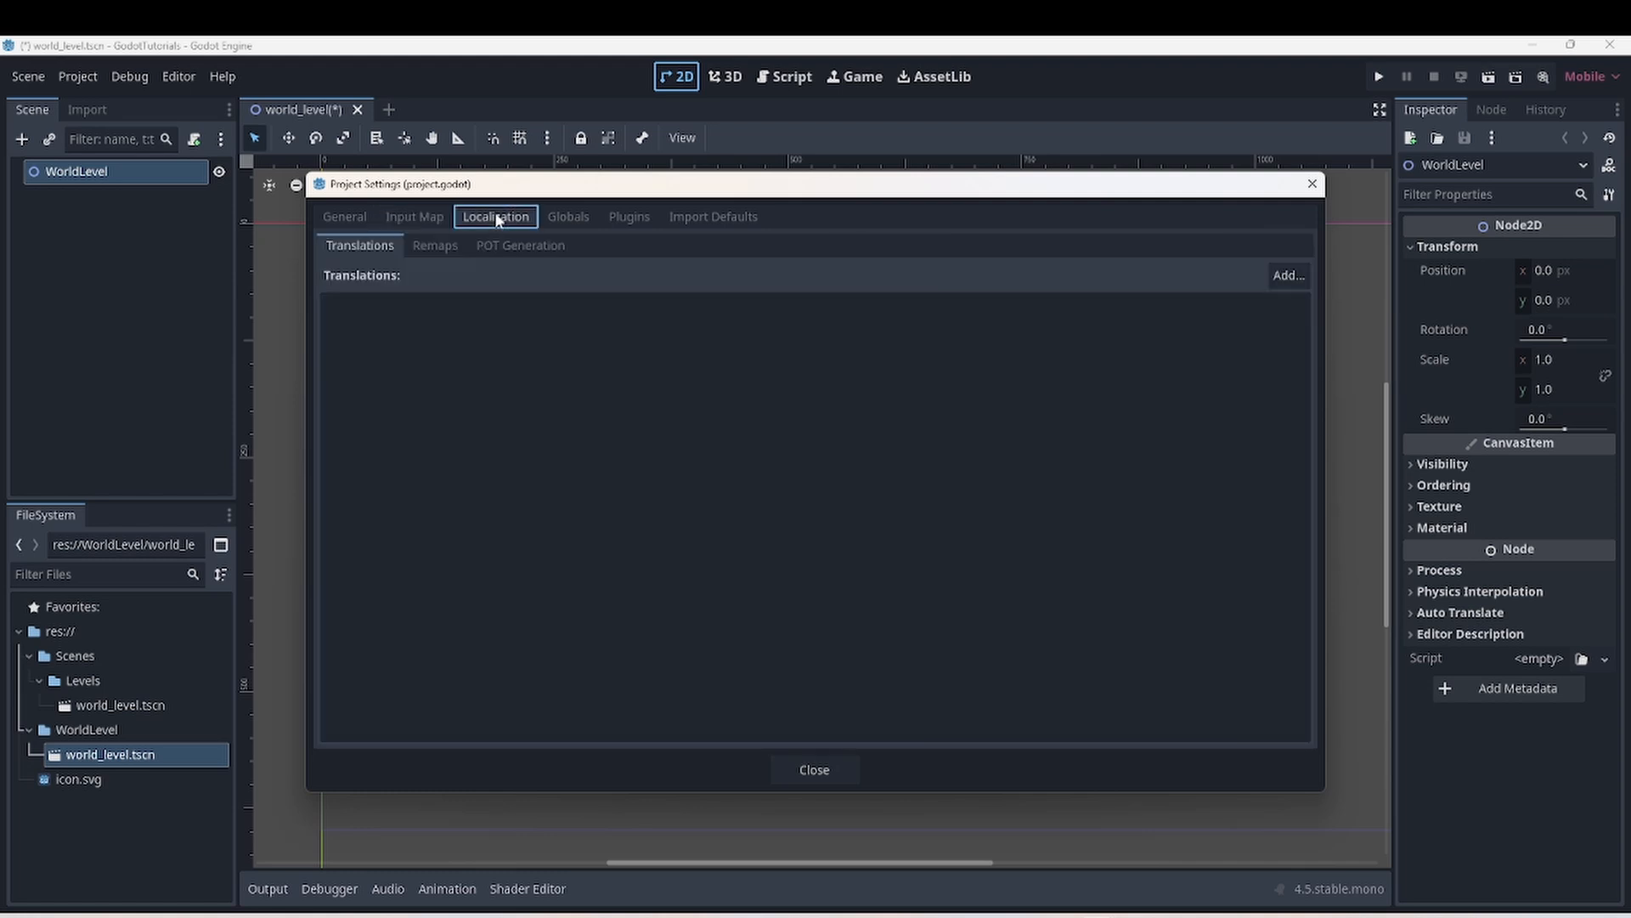
pyautogui.click(463, 245)
pyautogui.click(511, 247)
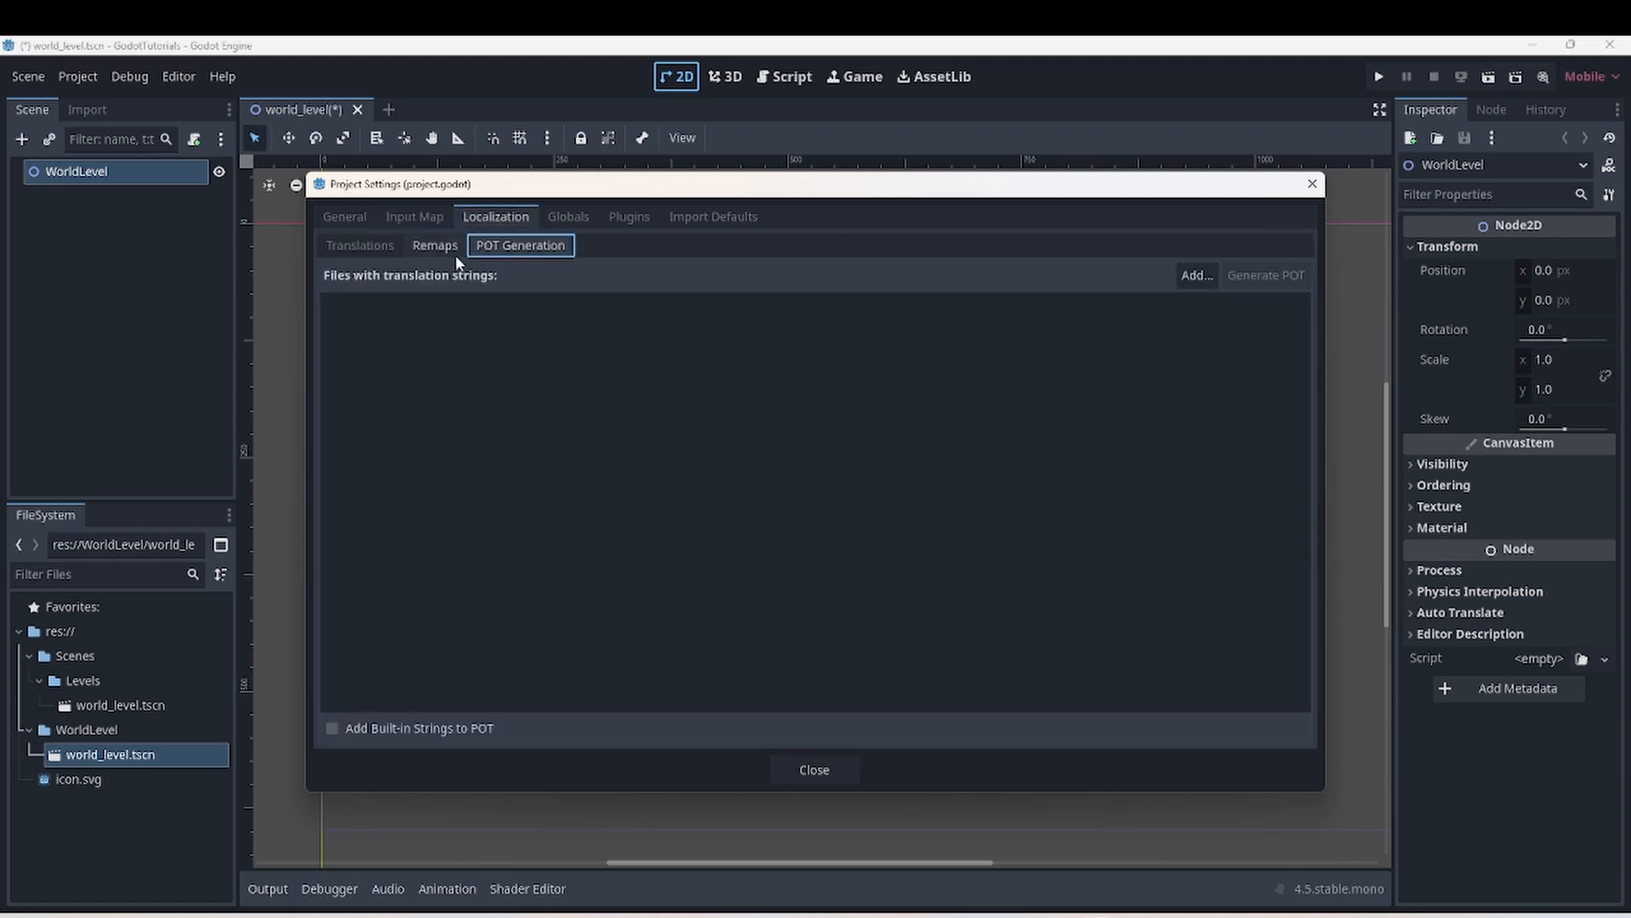
# - Revisit the Remaps, Translations and POT Generation pages of the project's Localization settings
pyautogui.click(429, 245)
pyautogui.click(351, 246)
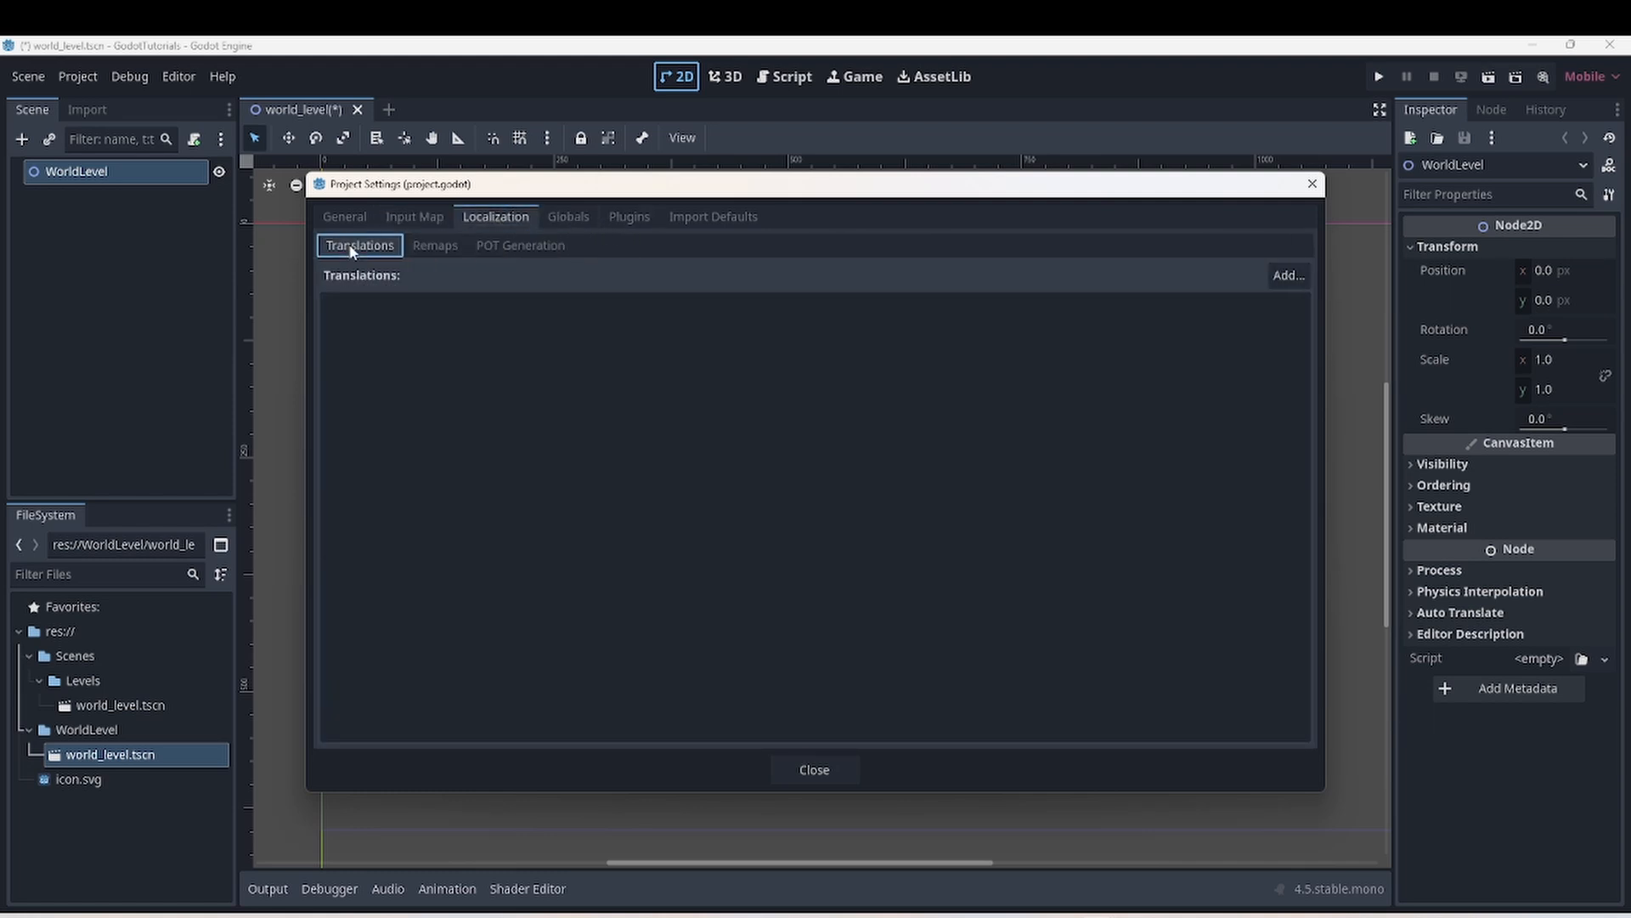
pyautogui.click(431, 249)
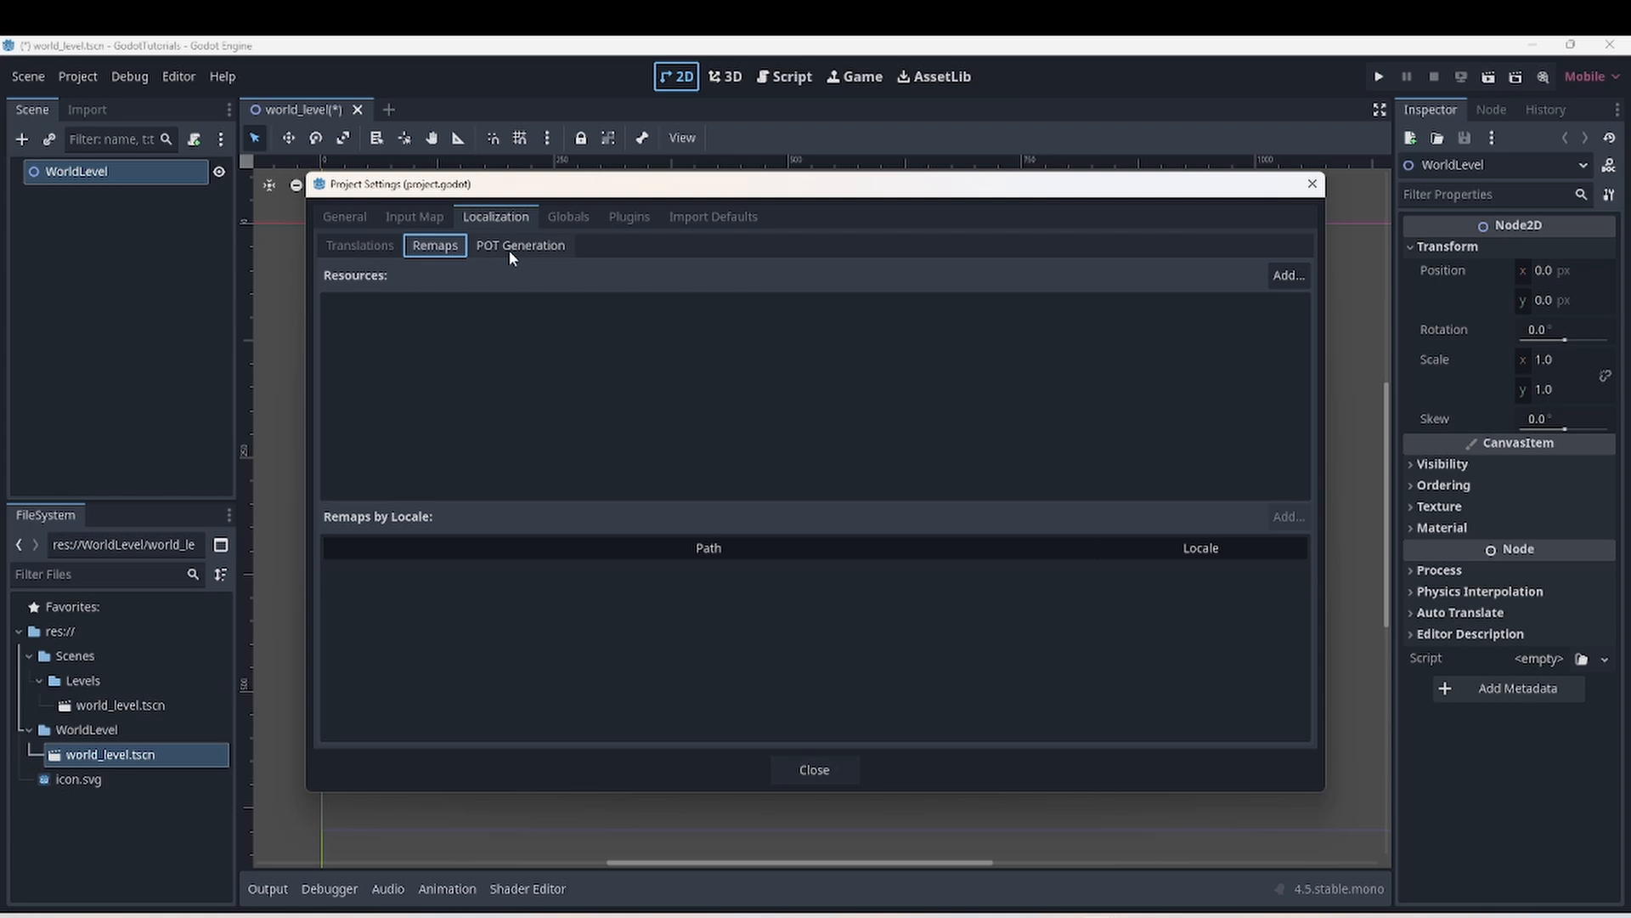
pyautogui.click(508, 249)
# - View the project's Globals, Plugins and Import Defaults settings, including the description of the Root Scale property
pyautogui.click(566, 218)
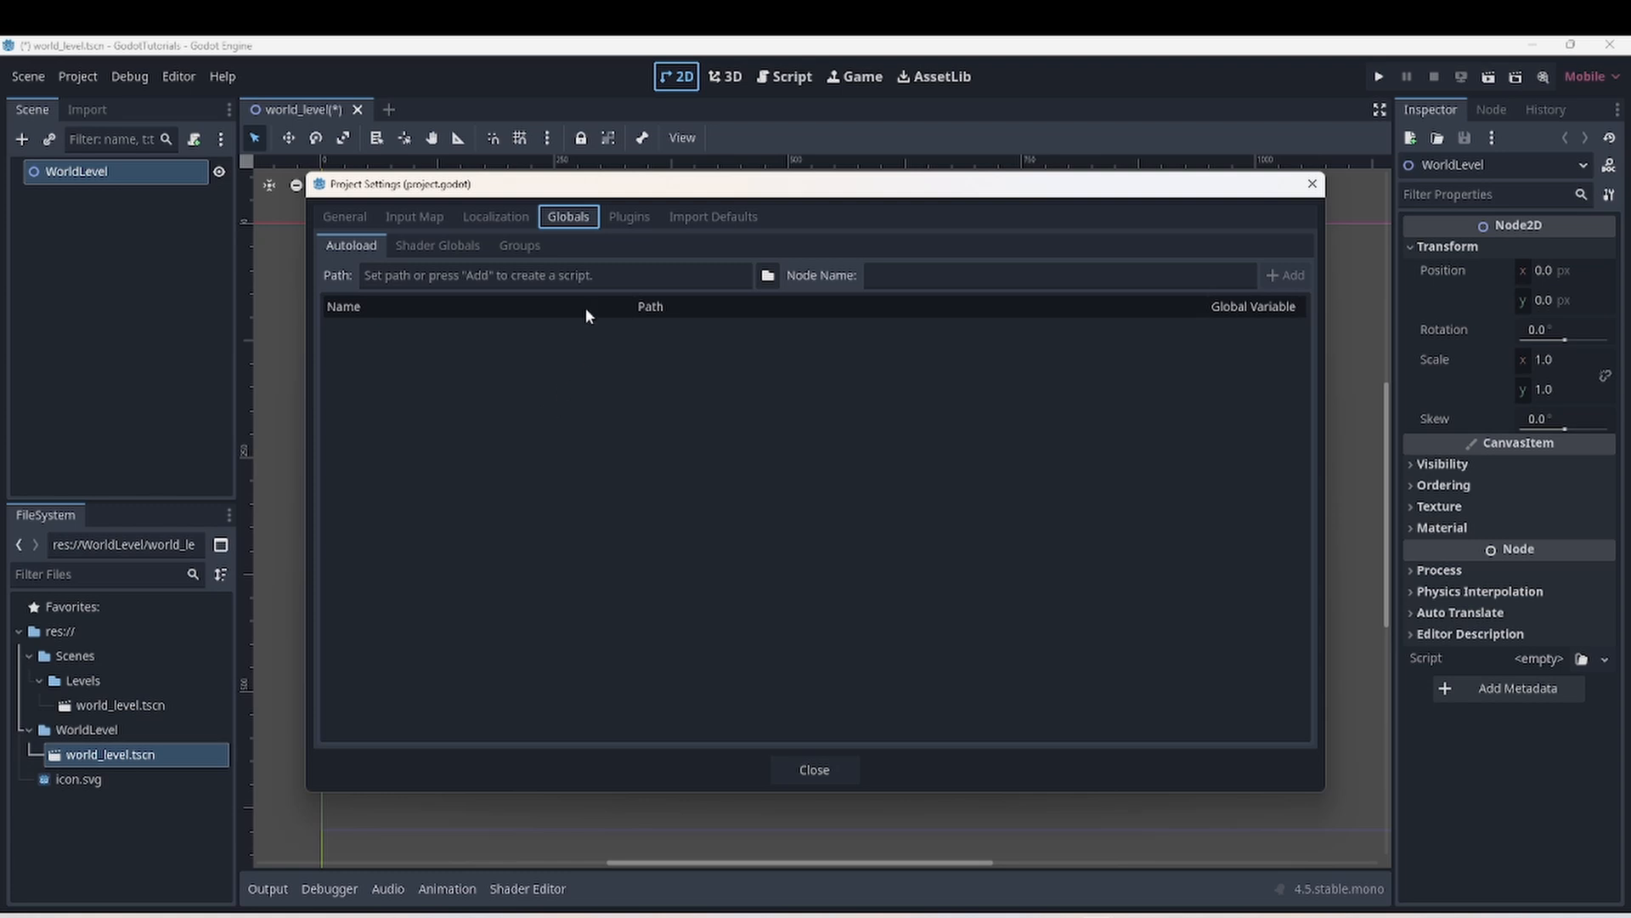
pyautogui.click(633, 218)
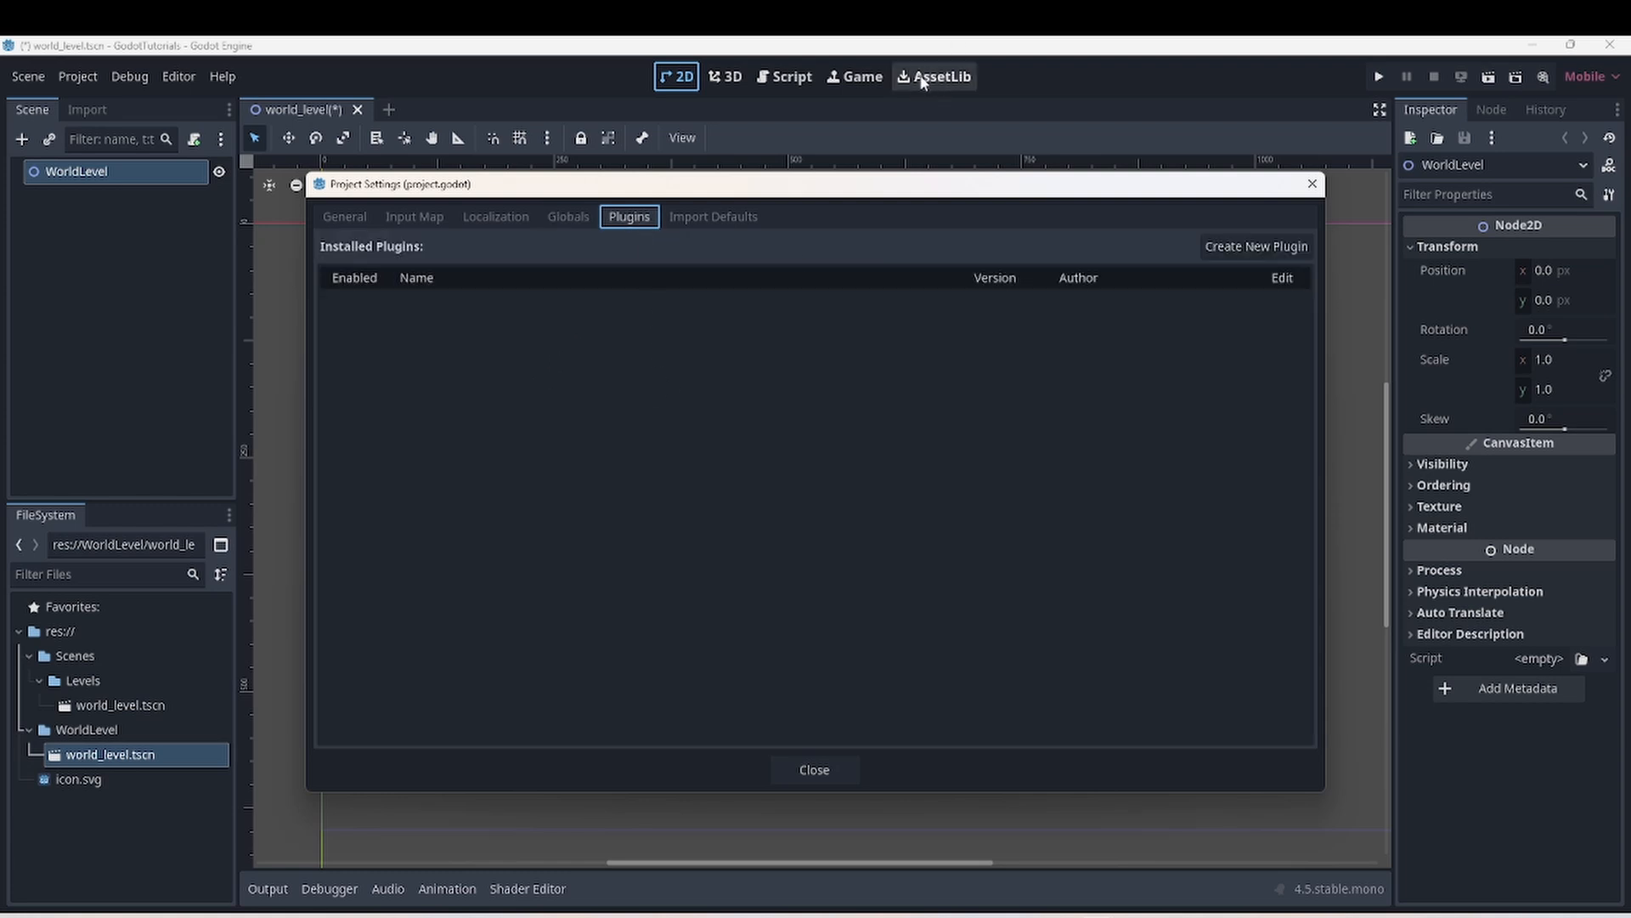
pyautogui.click(720, 217)
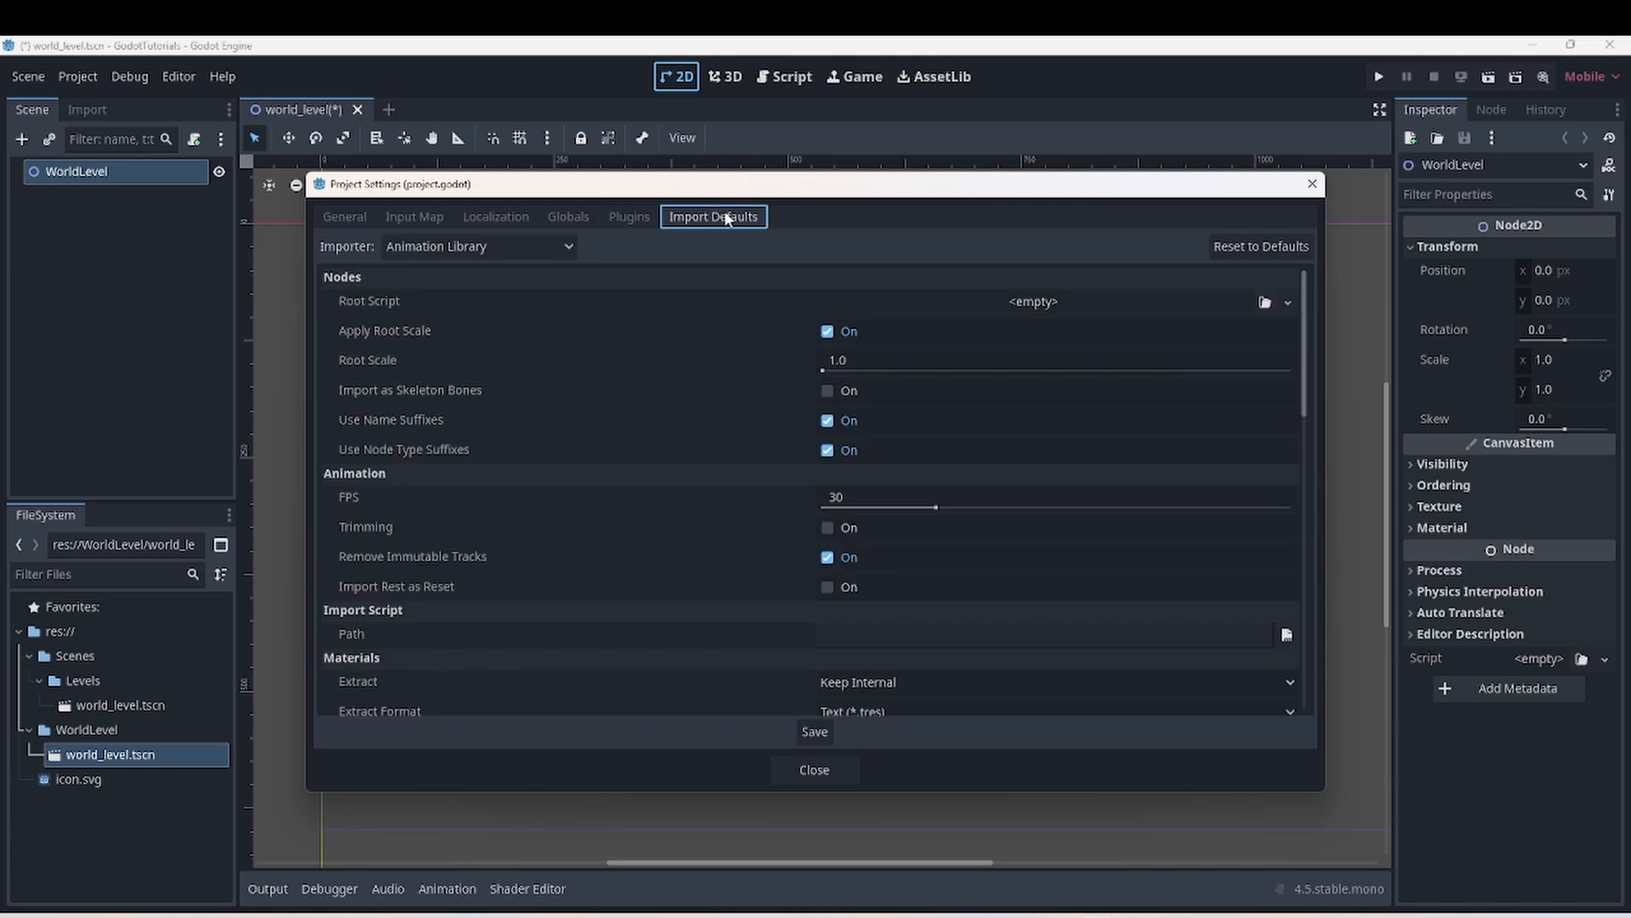
pyautogui.moveTo(708, 361)
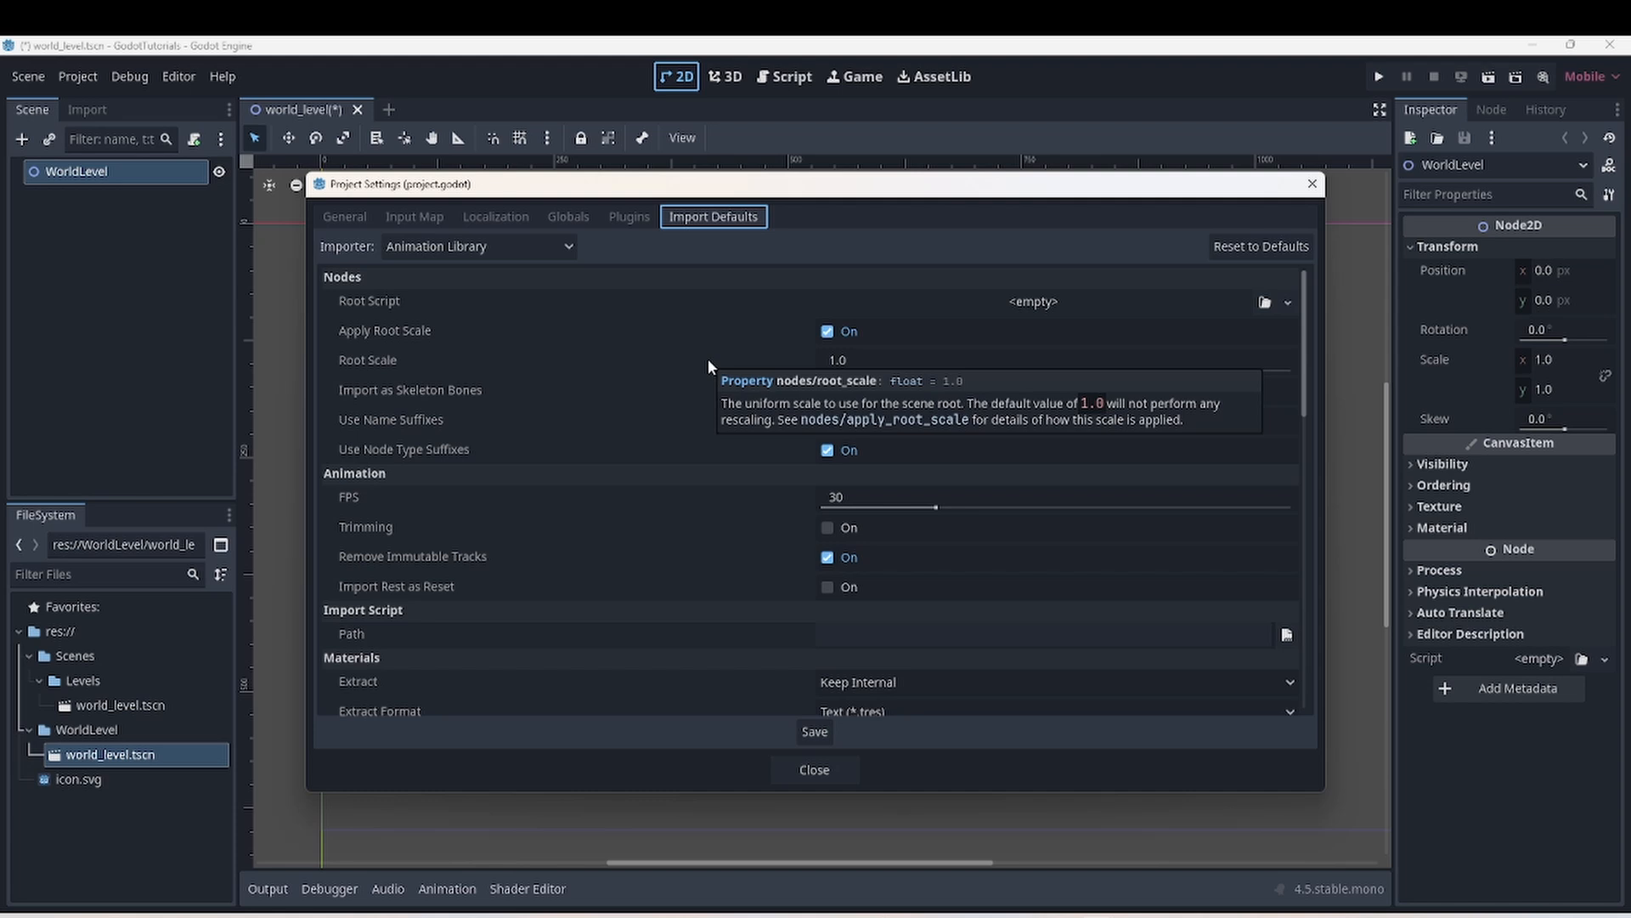
# - Browse the General project settings, including the Internationalization Rendering page, and close Project Settings
pyautogui.click(344, 217)
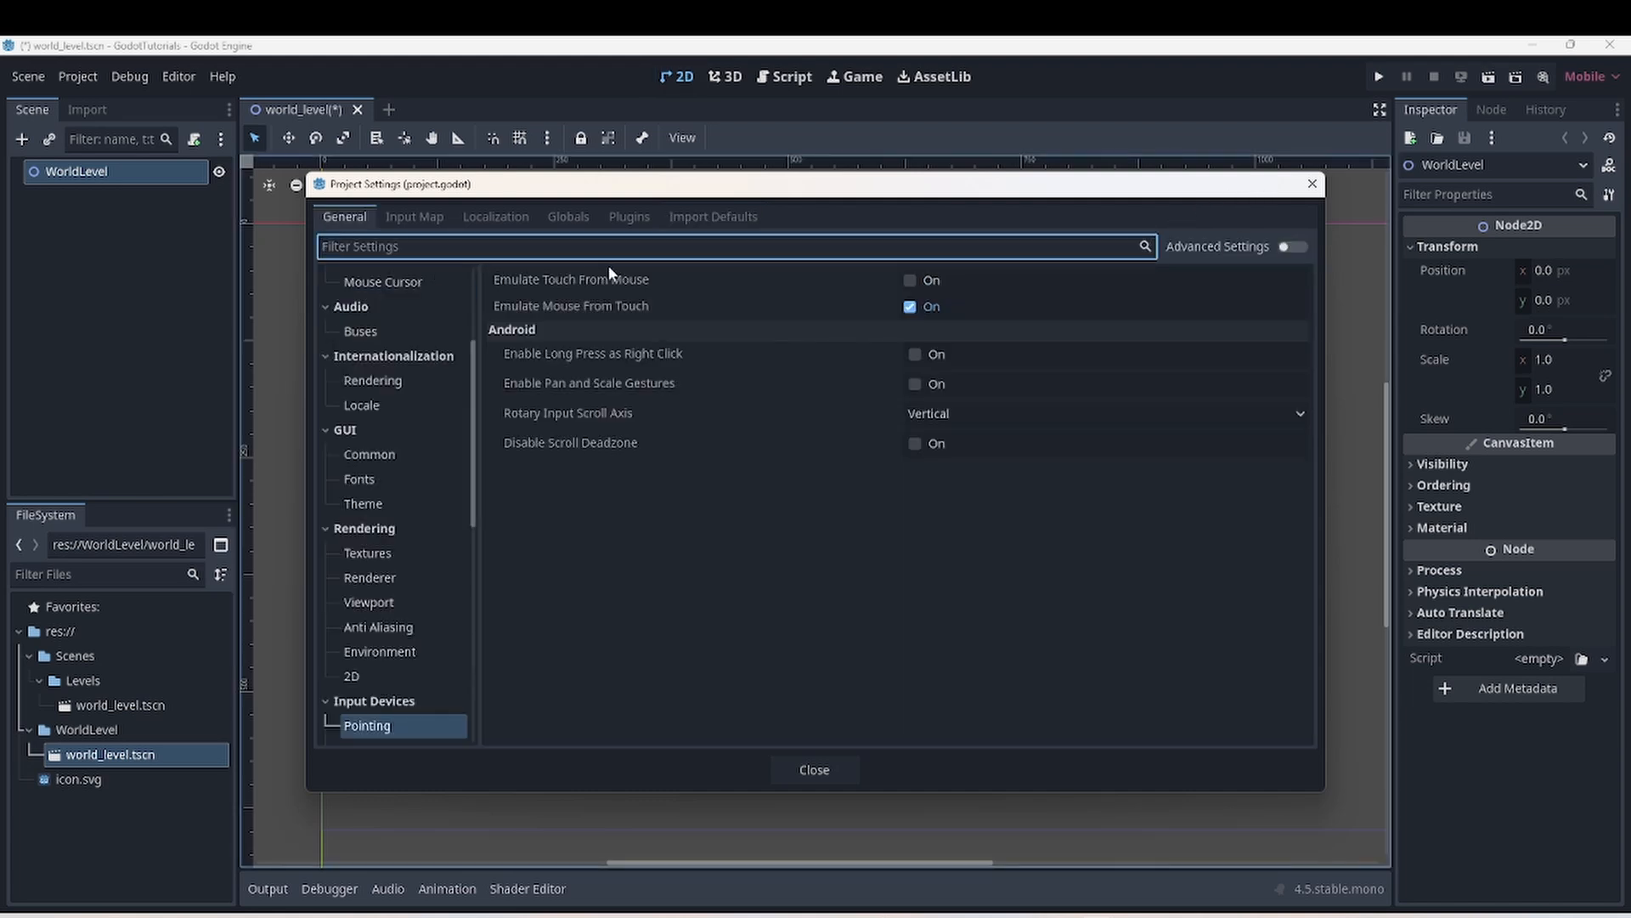
pyautogui.click(406, 380)
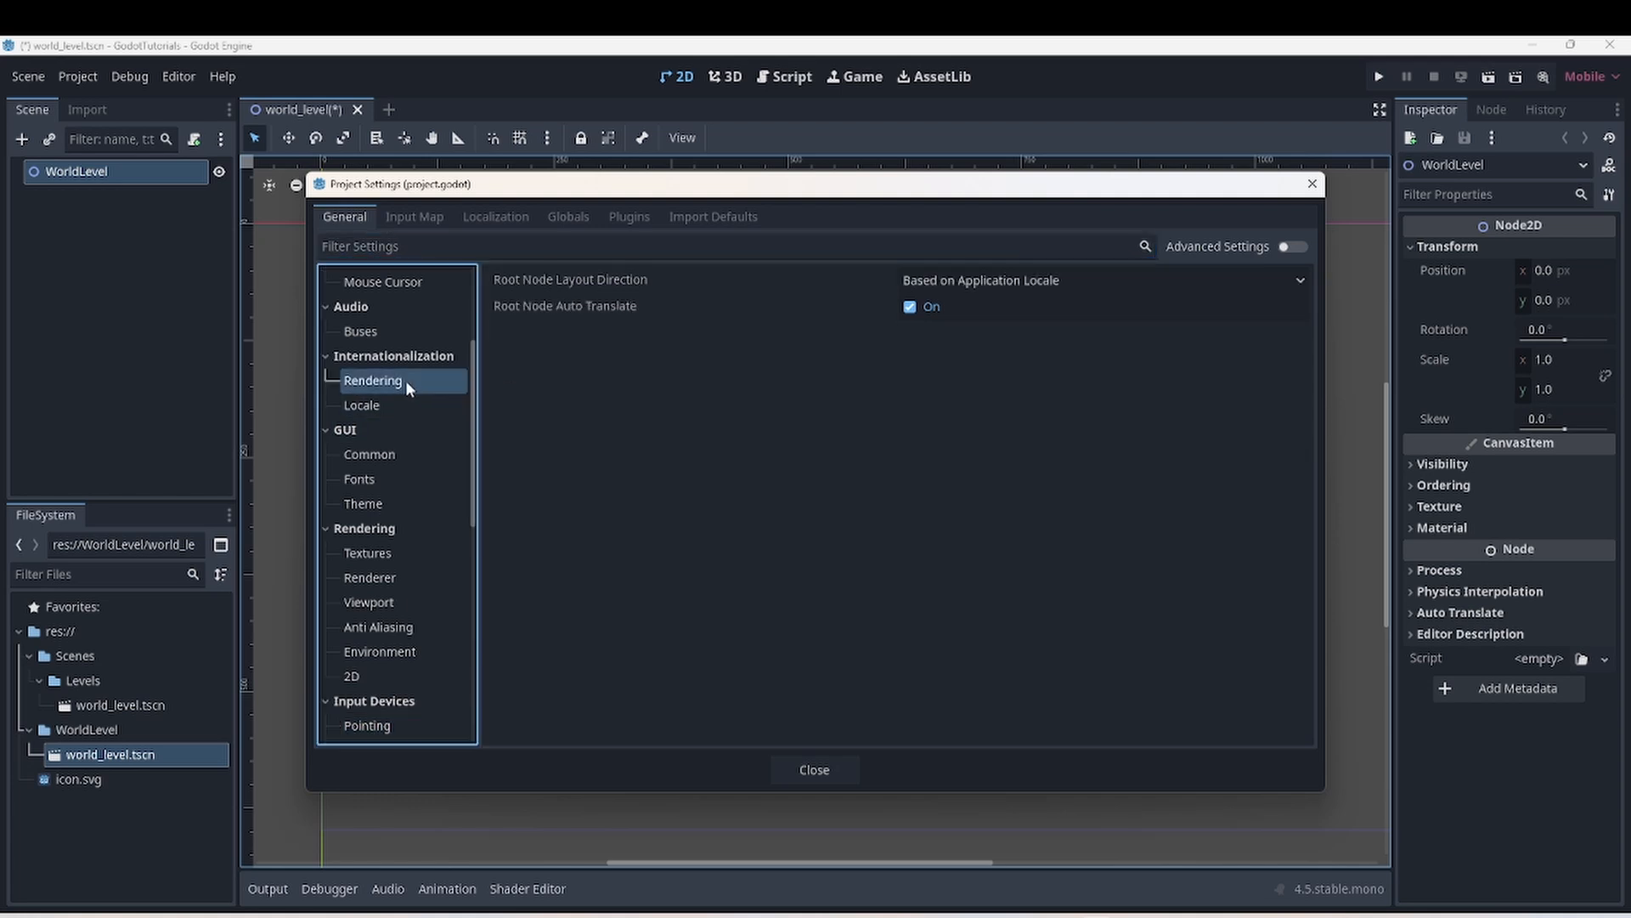
pyautogui.scroll(3, 401, 452)
pyautogui.scroll(-10, 399, 482)
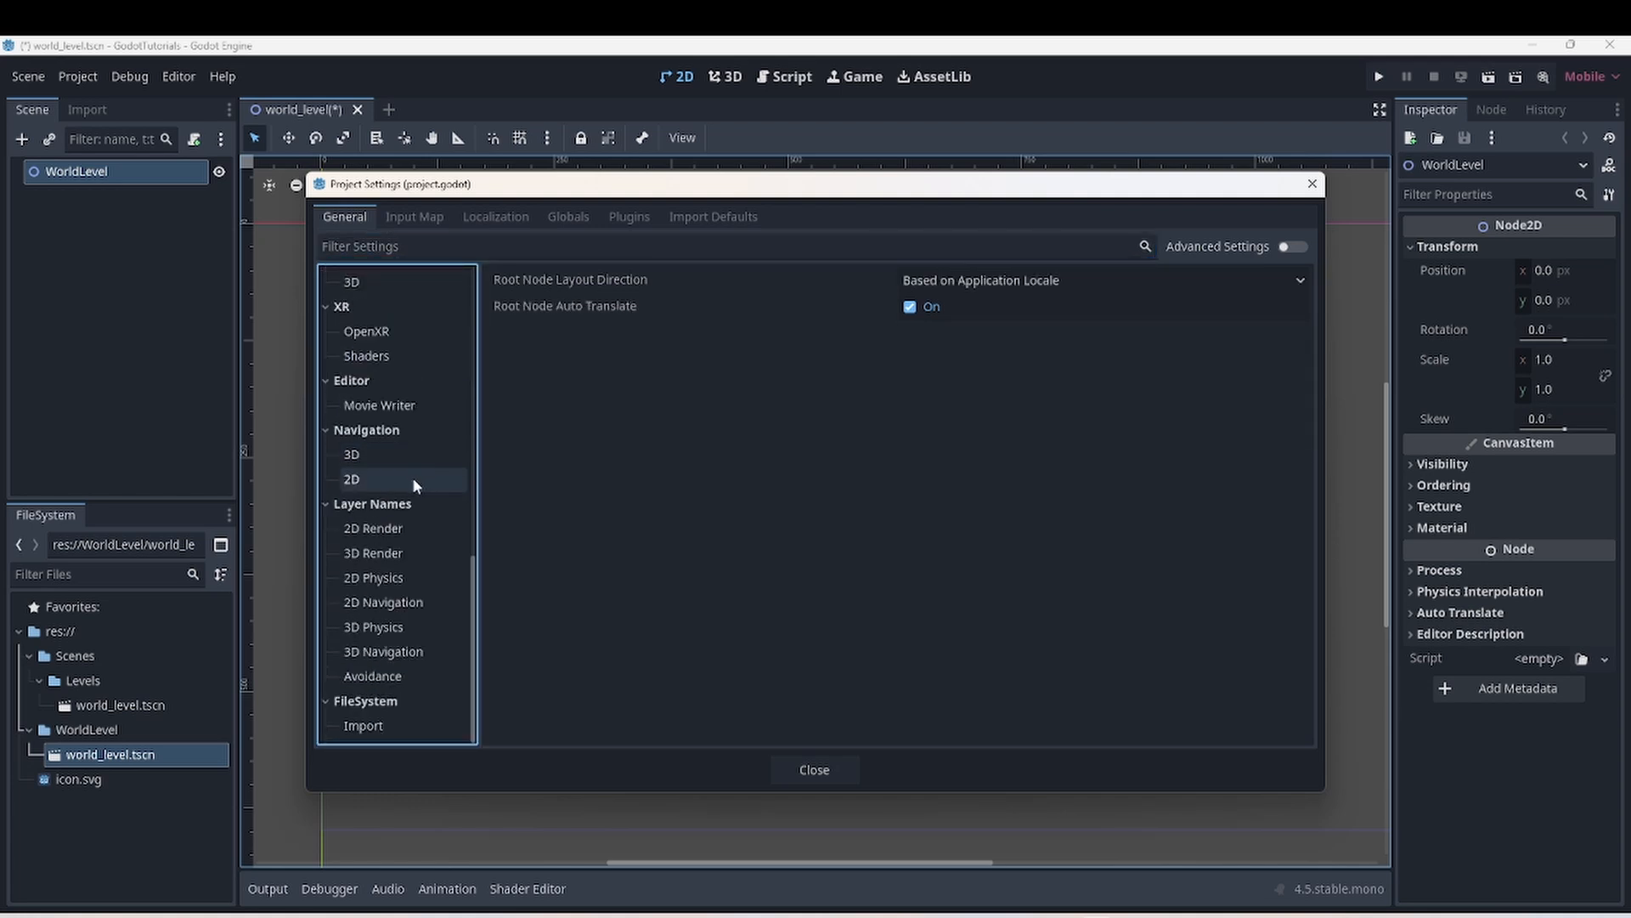
pyautogui.scroll(5, 374, 323)
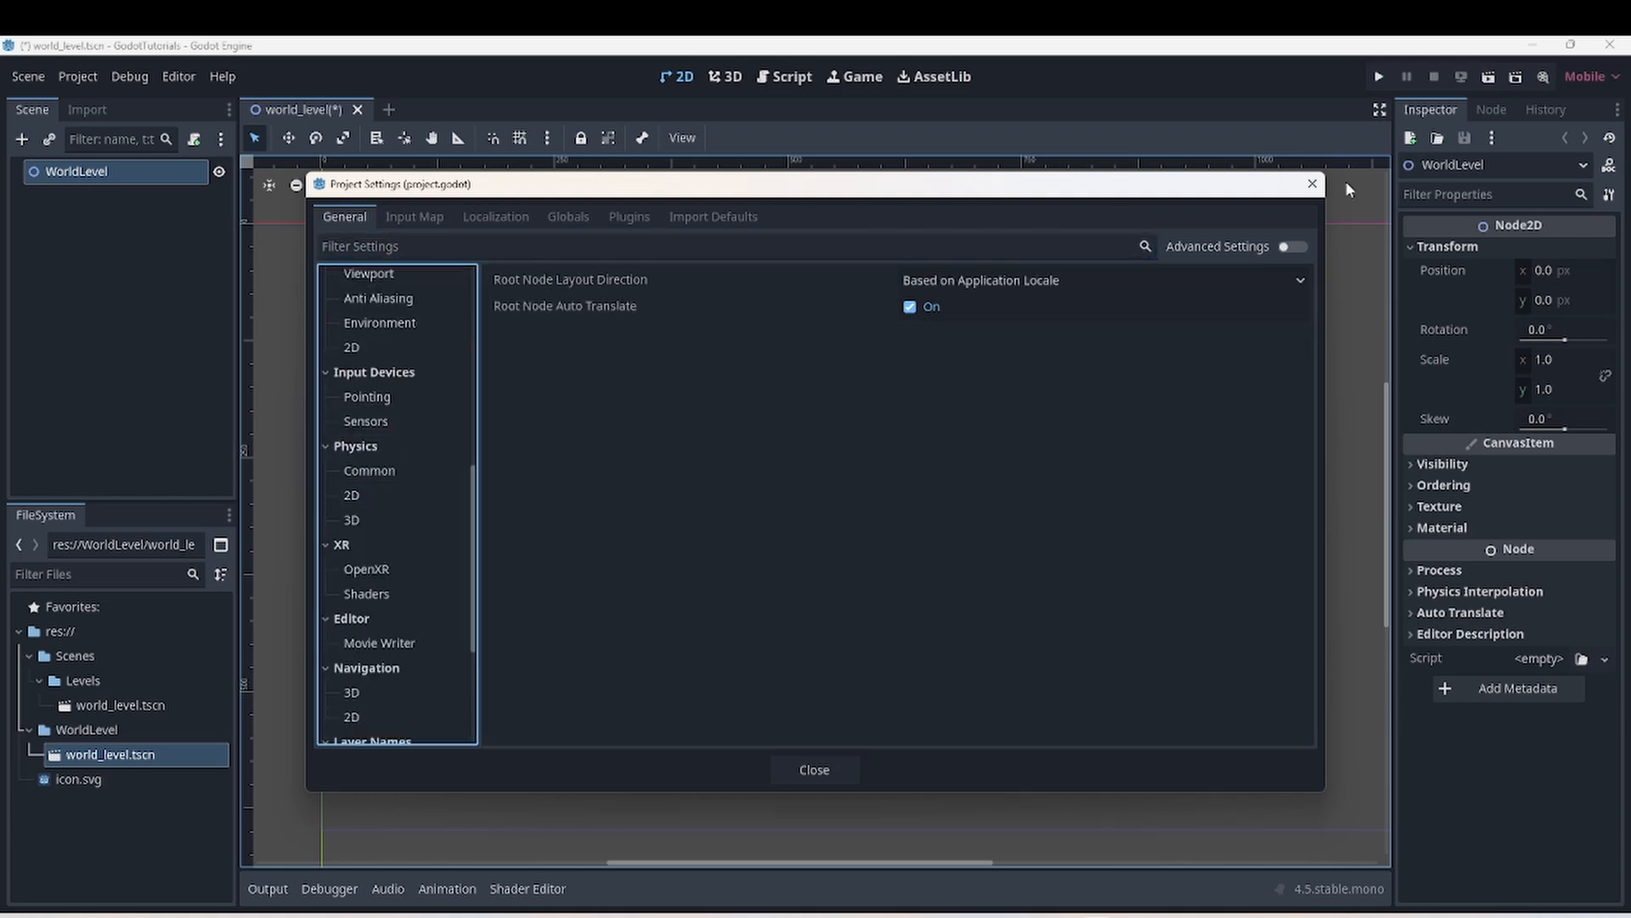
pyautogui.click(1313, 183)
# - Open the Editor Settings and look through the General categories, including the 3D page under Editors
pyautogui.click(177, 77)
pyautogui.click(210, 101)
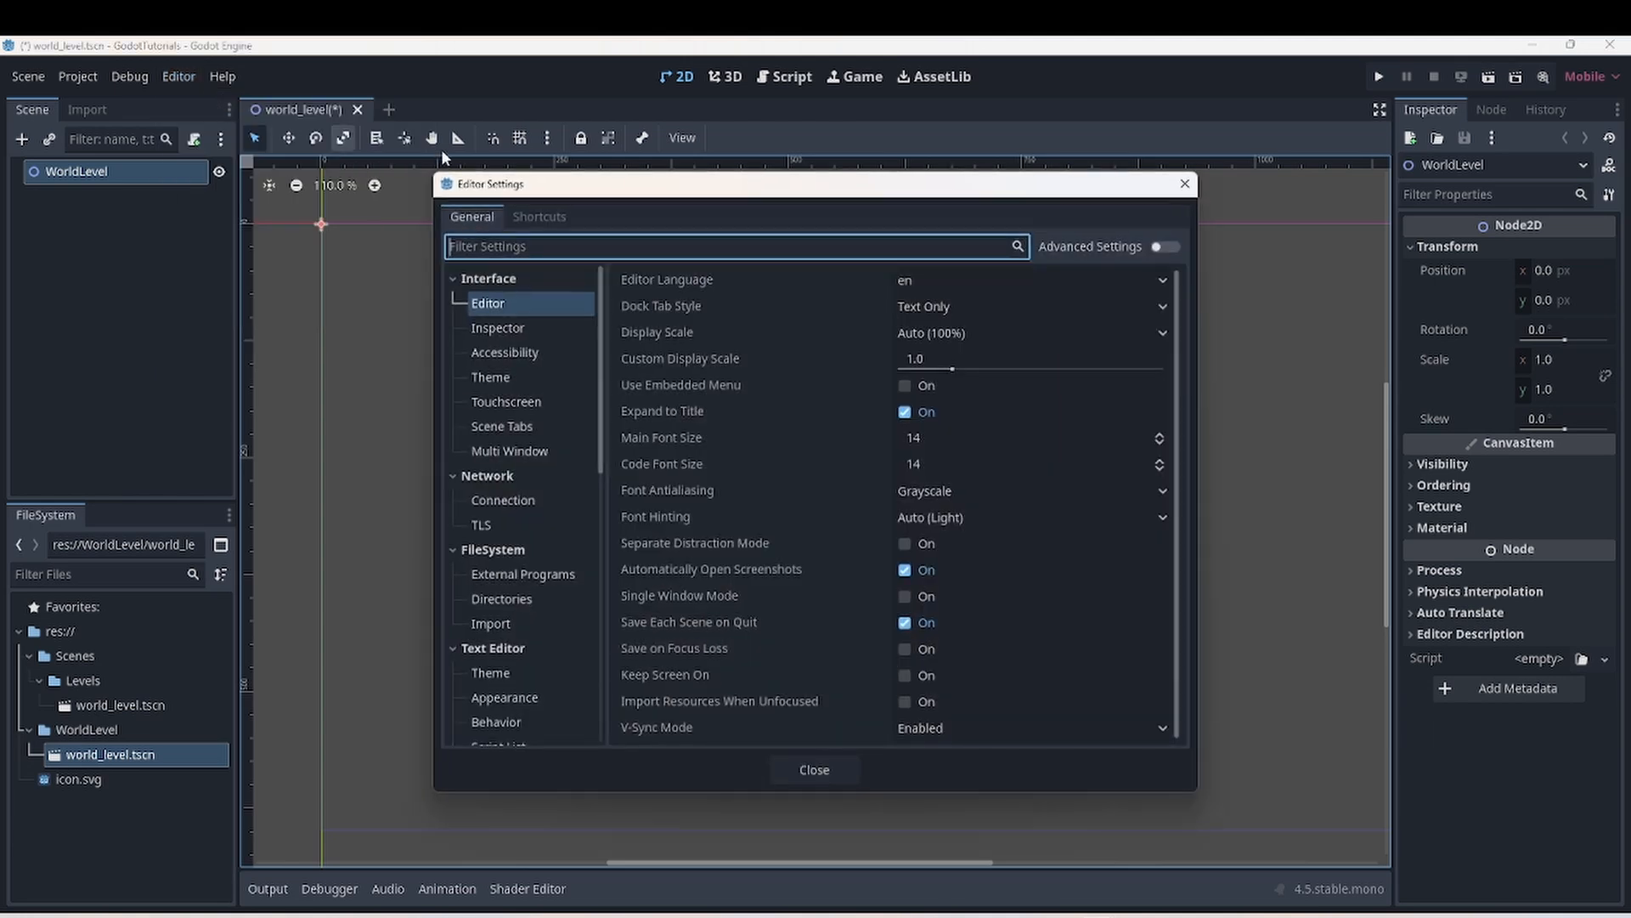
pyautogui.scroll(-5, 532, 500)
pyautogui.scroll(-8, 518, 537)
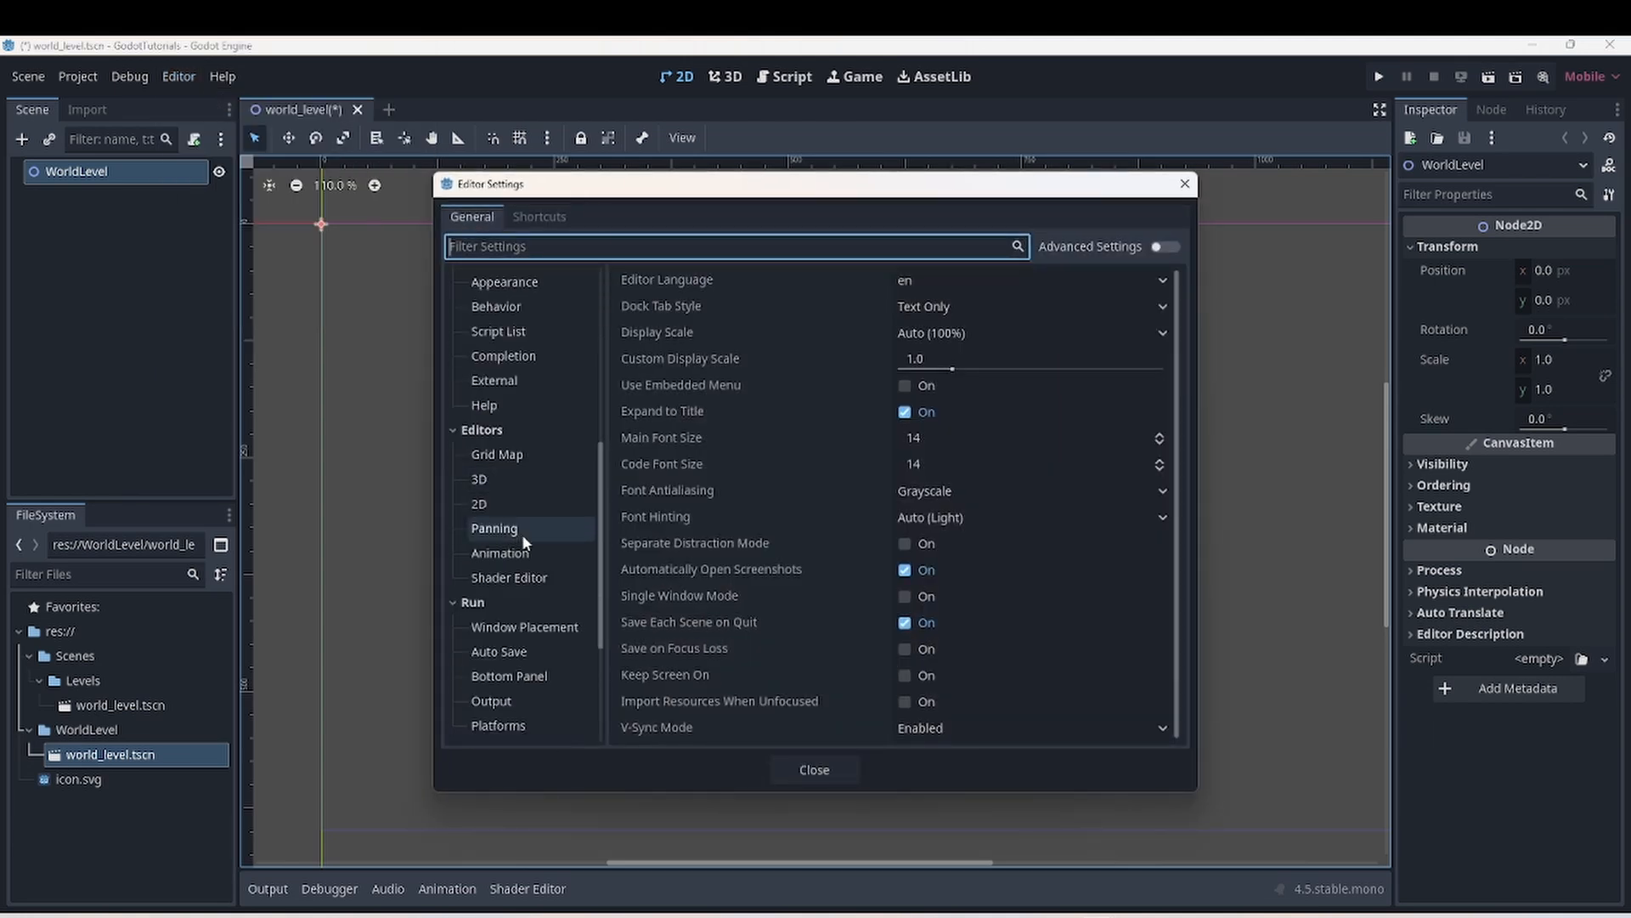
pyautogui.scroll(12, 548, 506)
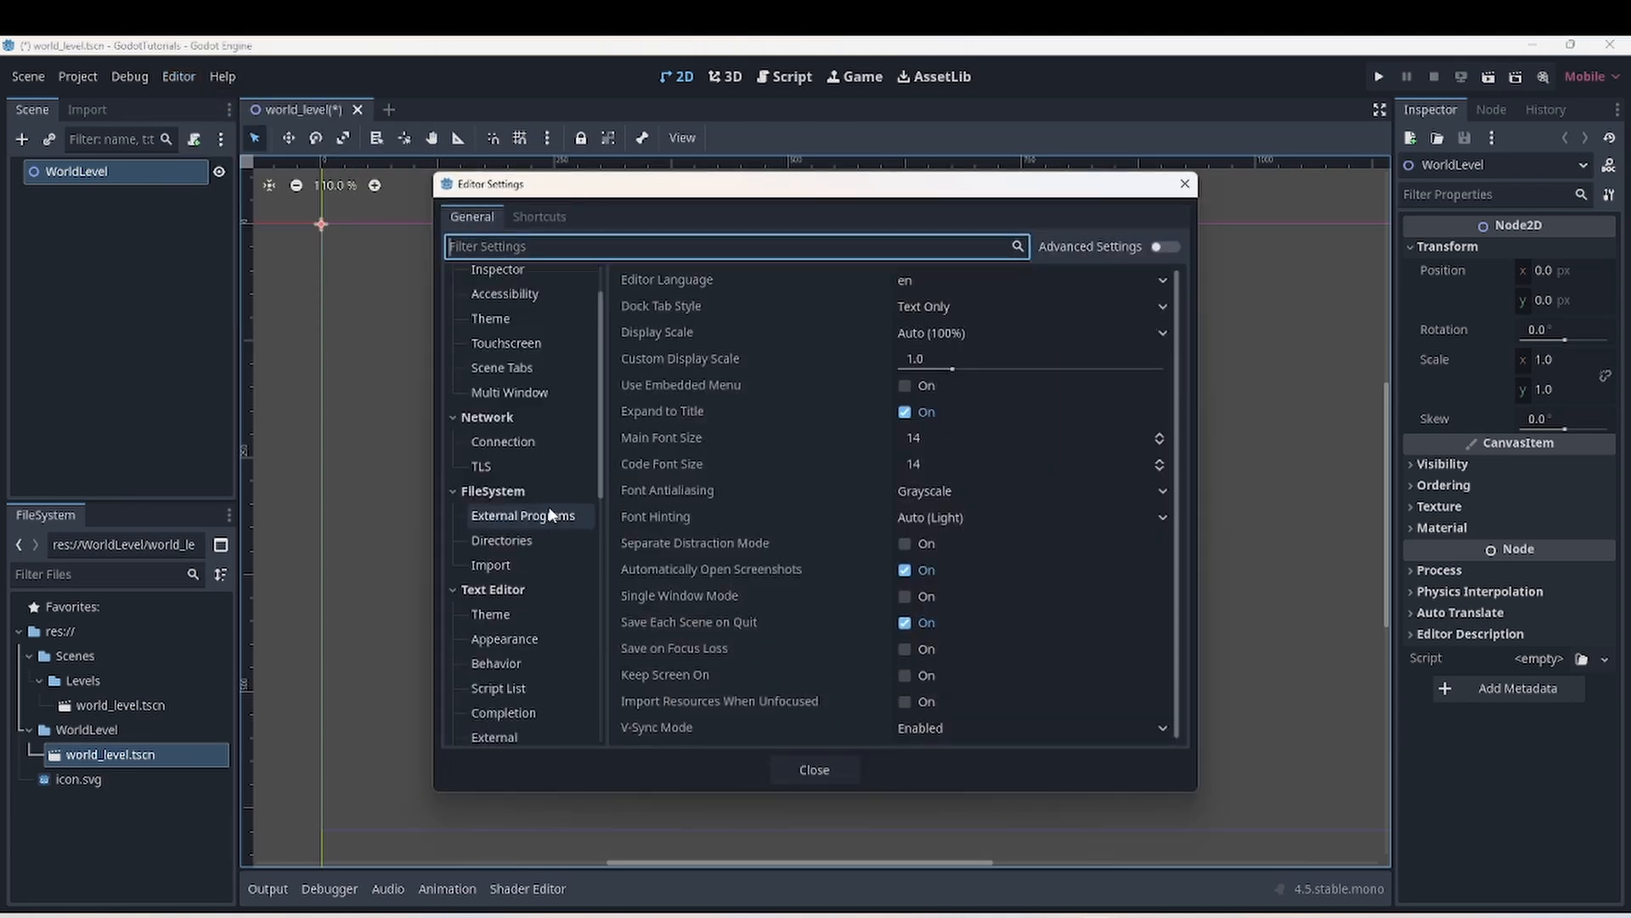
pyautogui.scroll(-1, 548, 503)
pyautogui.scroll(-7, 552, 510)
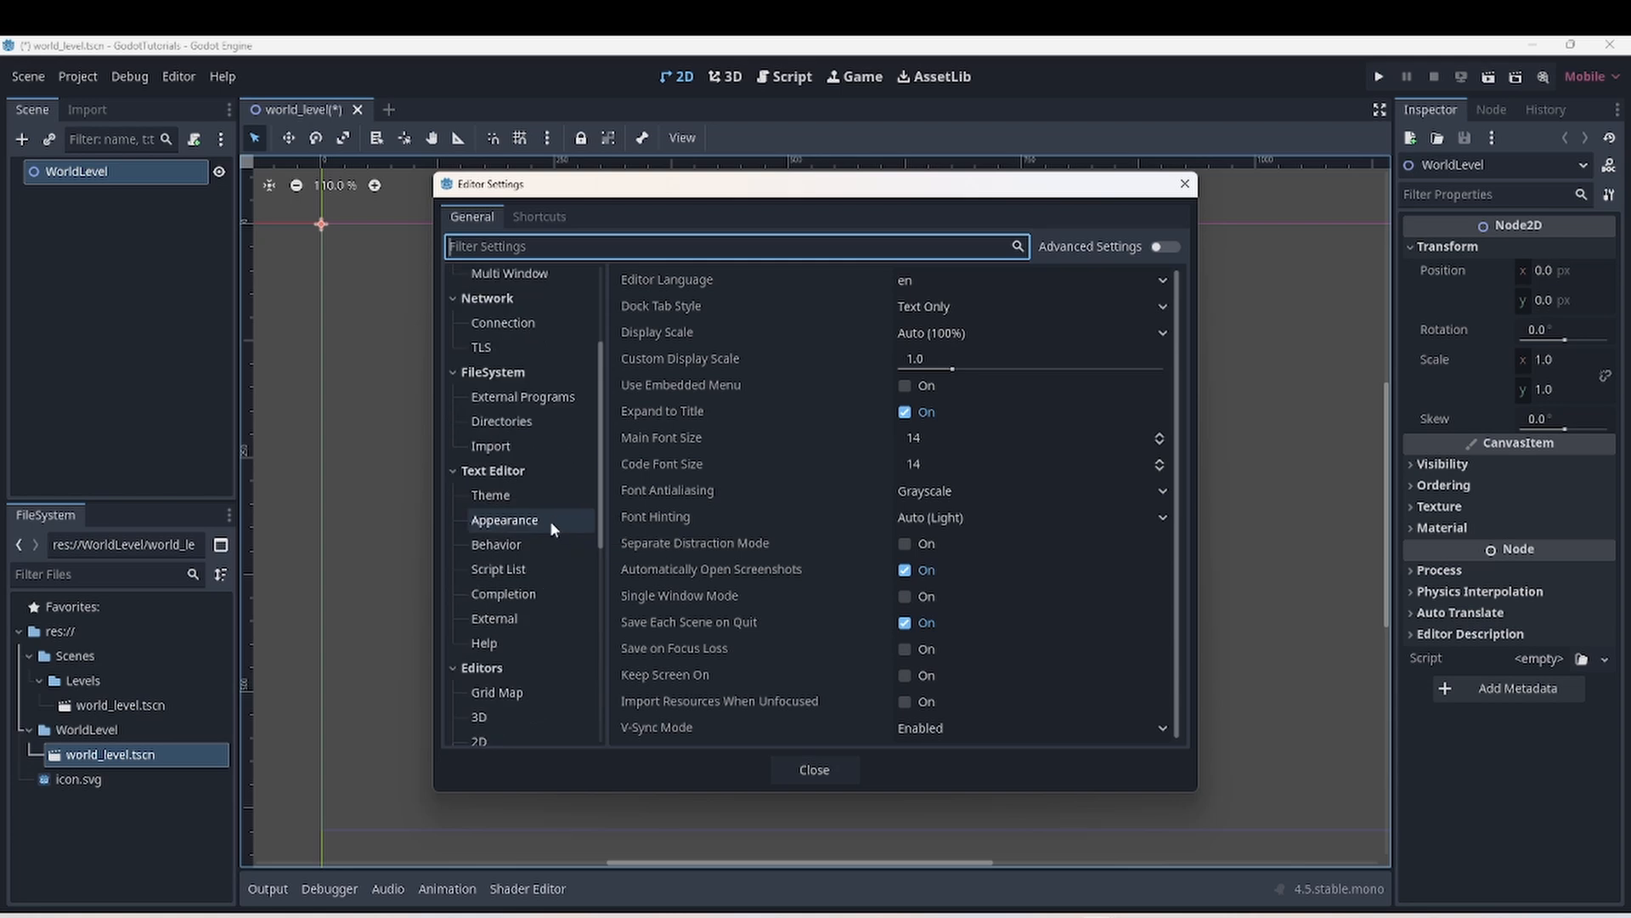
pyautogui.click(510, 423)
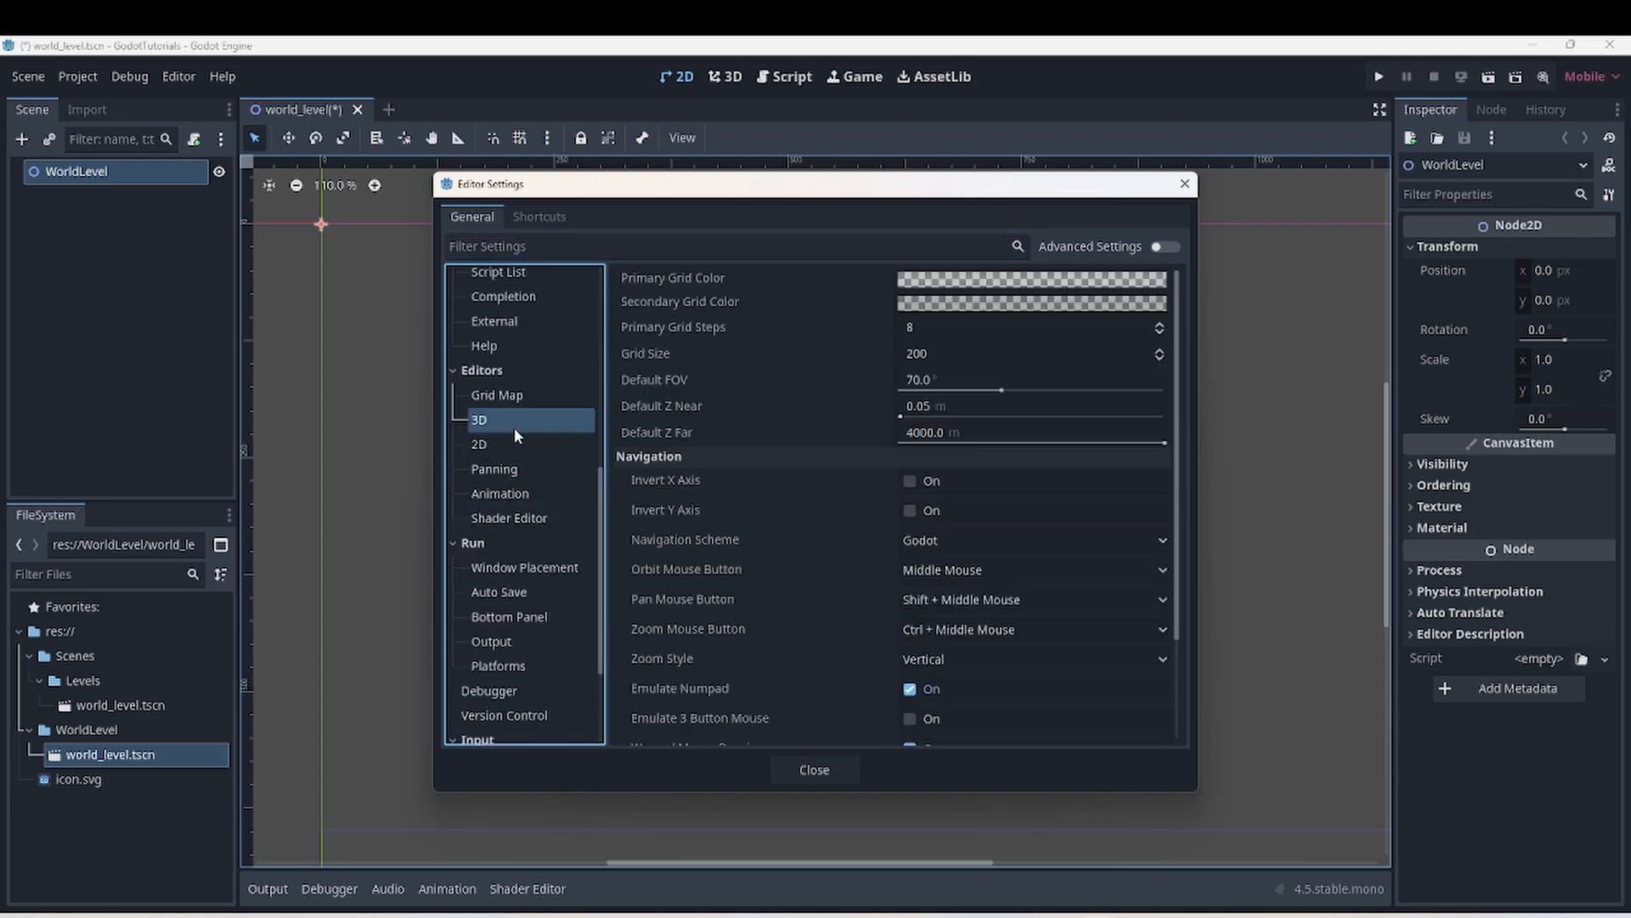
pyautogui.scroll(-2, 530, 491)
pyautogui.scroll(10, 528, 493)
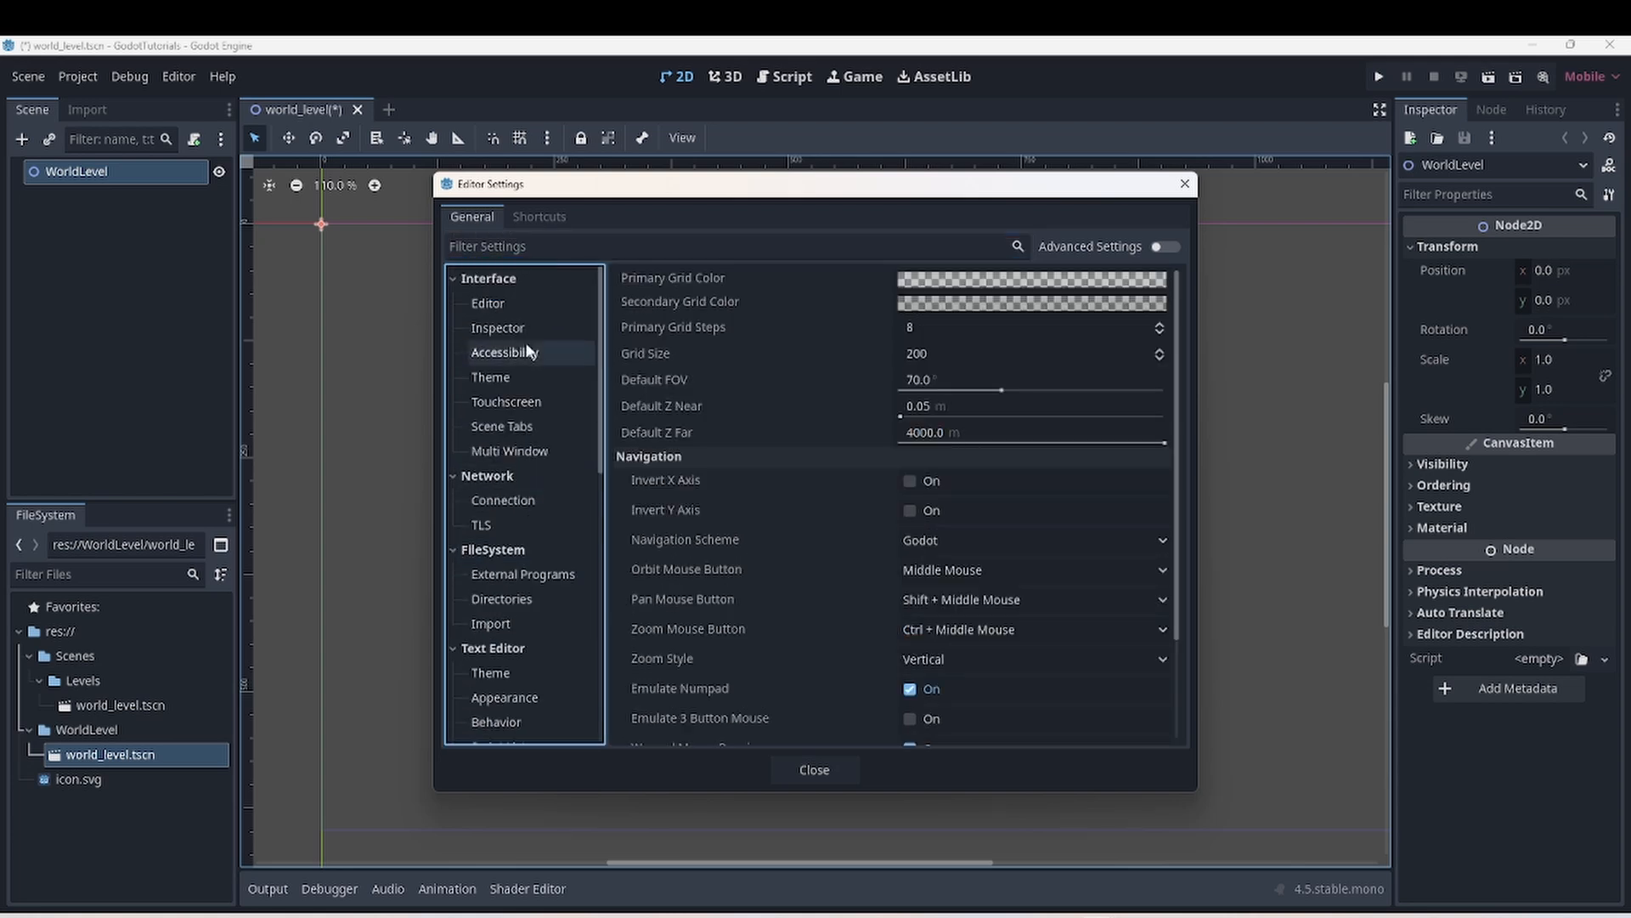
# - View the editor's Shortcuts list and return to the Editor page of the Interface settings
pyautogui.click(542, 218)
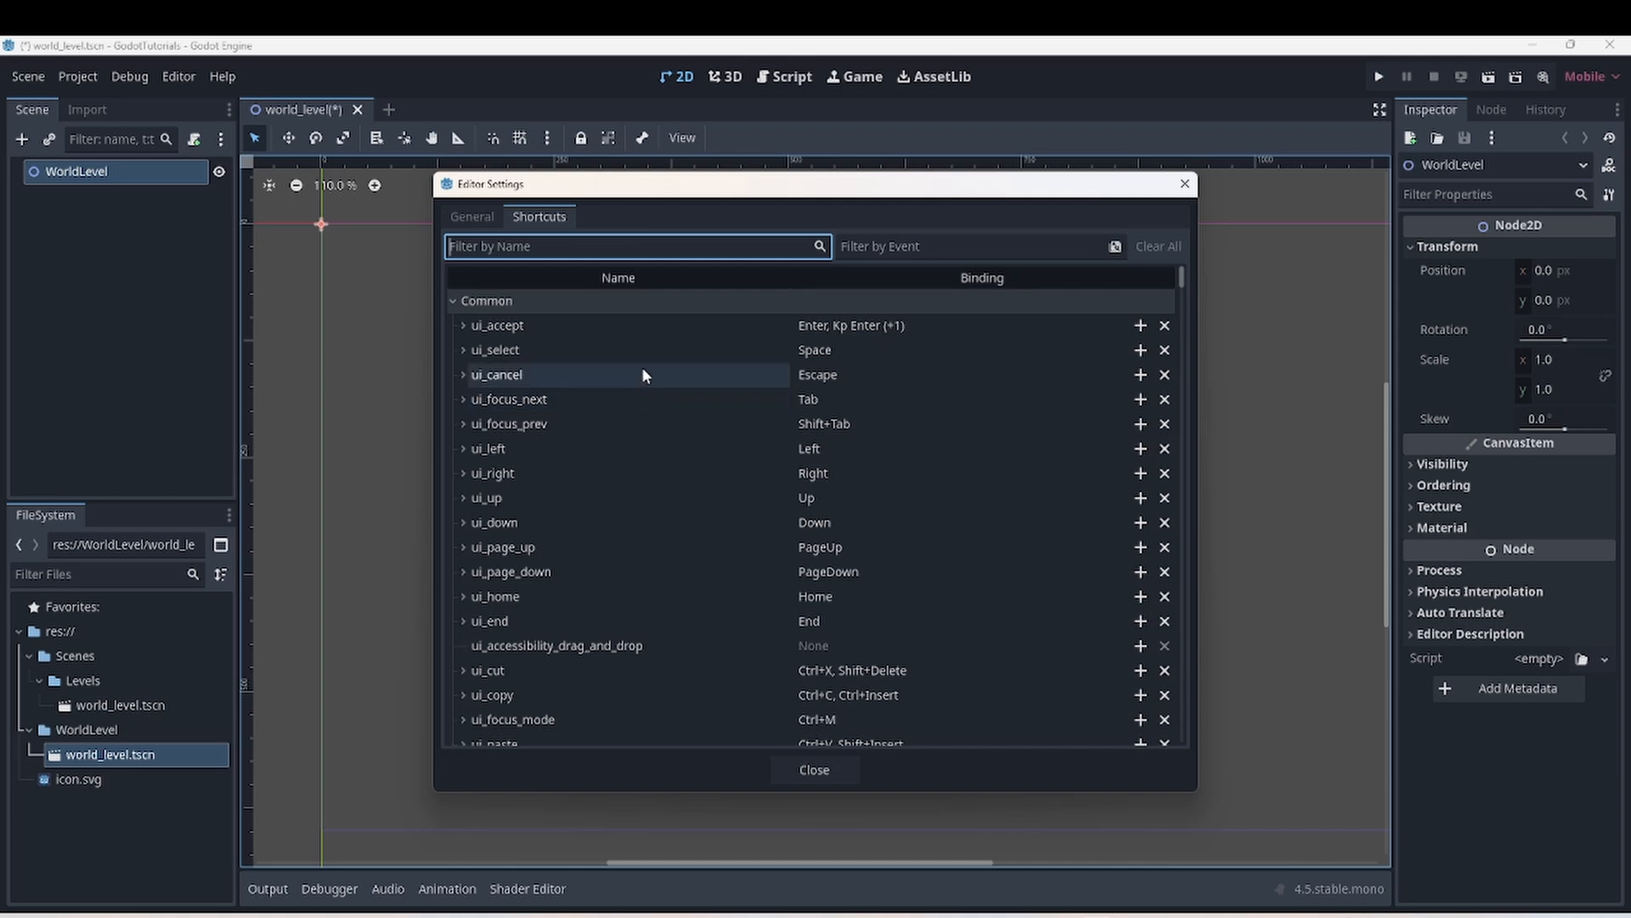
pyautogui.click(473, 217)
pyautogui.click(506, 300)
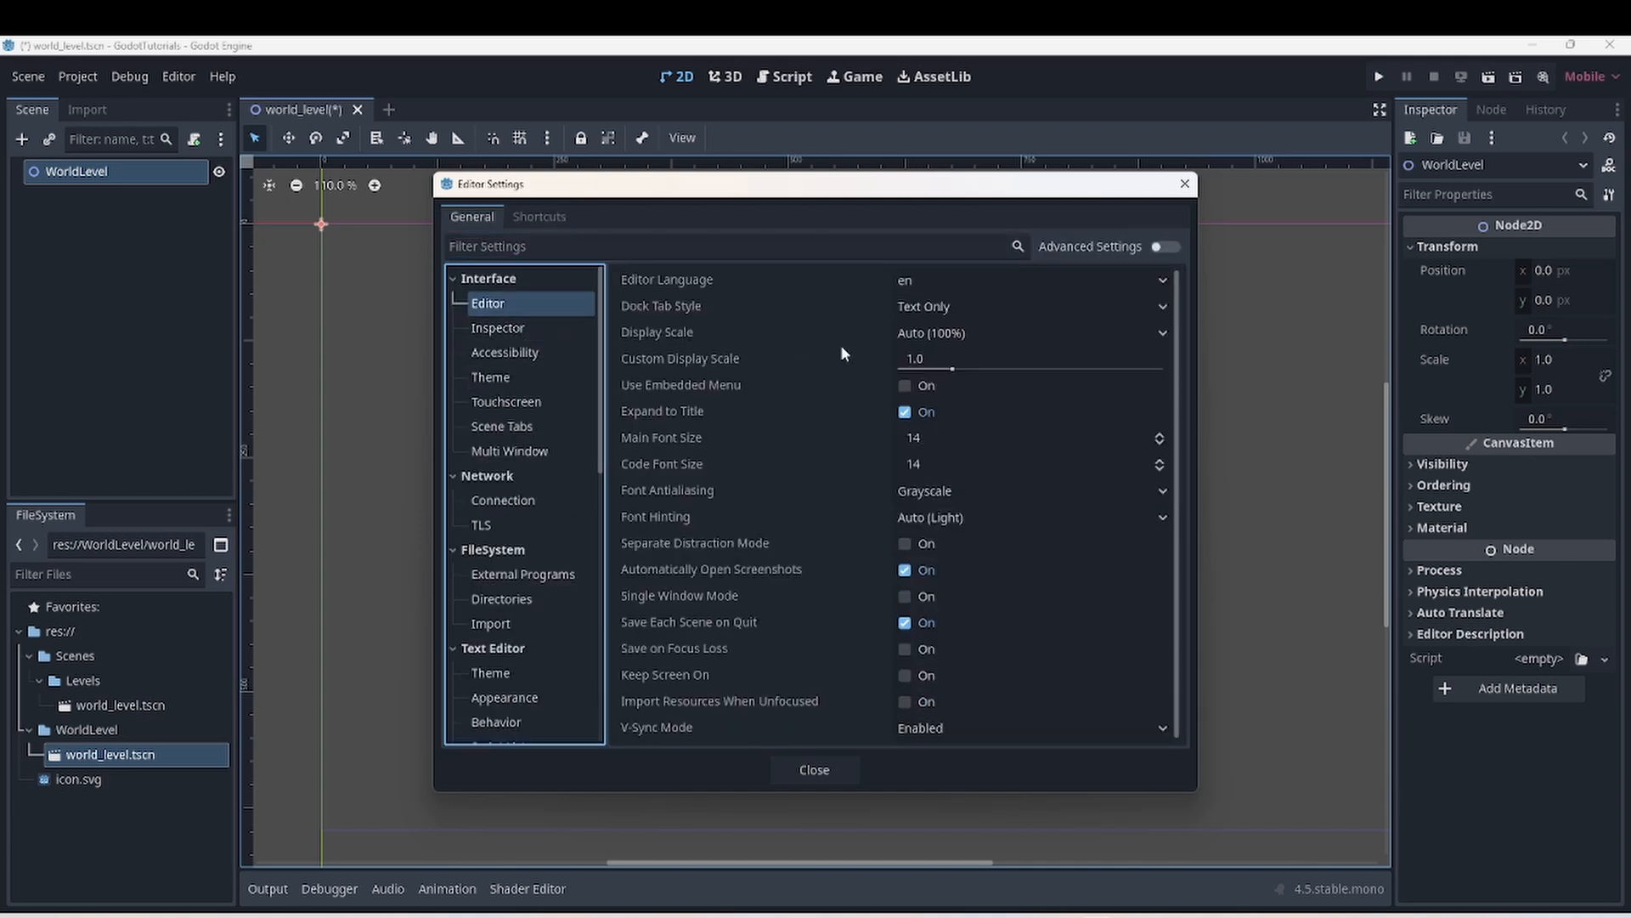
# - View the Touchscreen, Theme, Accessibility and Inspector pages of the editor's Interface settings
pyautogui.click(531, 403)
pyautogui.click(510, 378)
pyautogui.click(510, 353)
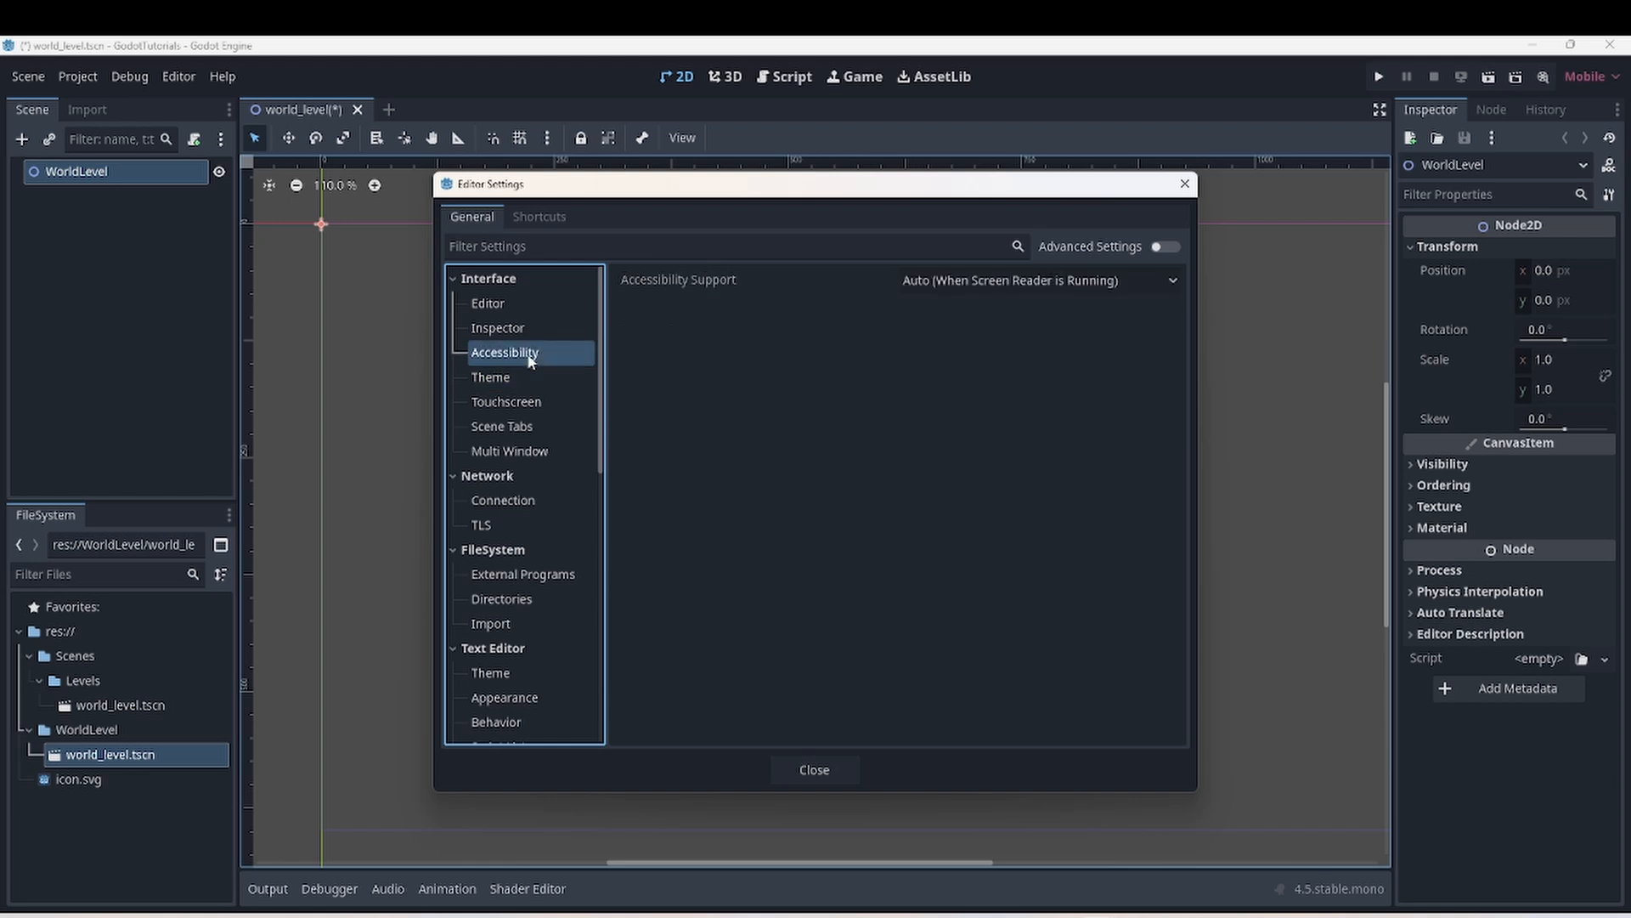
pyautogui.click(534, 329)
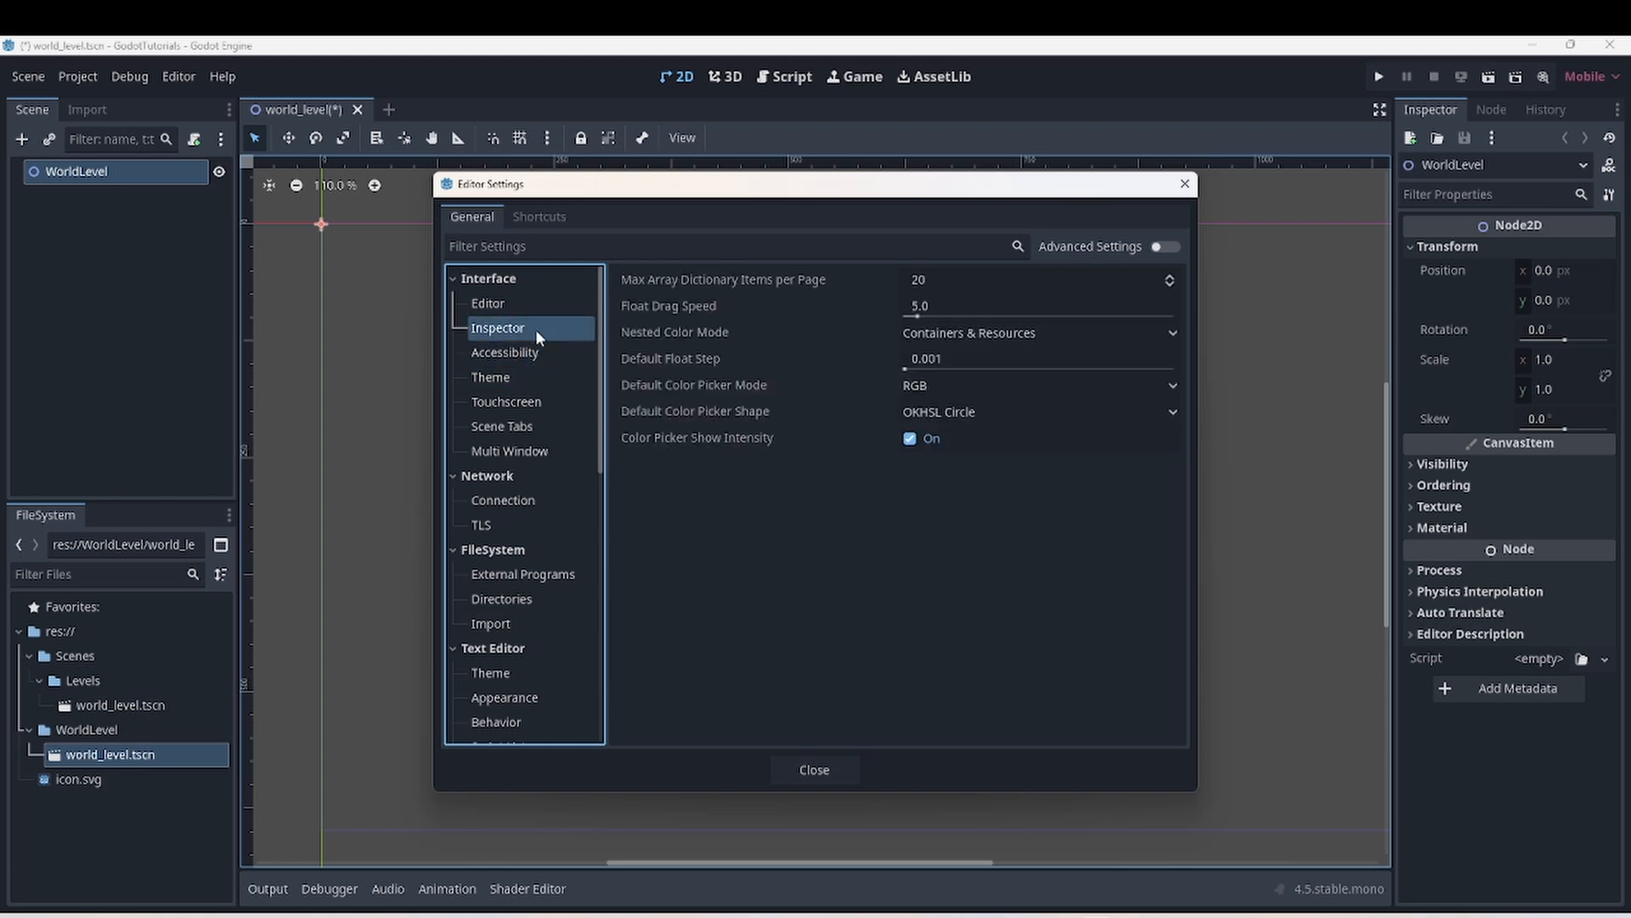
# - View the editor's Network and FileSystem settings, including TLS and the Blender import path, and close Editor Settings
pyautogui.click(514, 503)
pyautogui.scroll(-2, 538, 526)
pyautogui.click(519, 466)
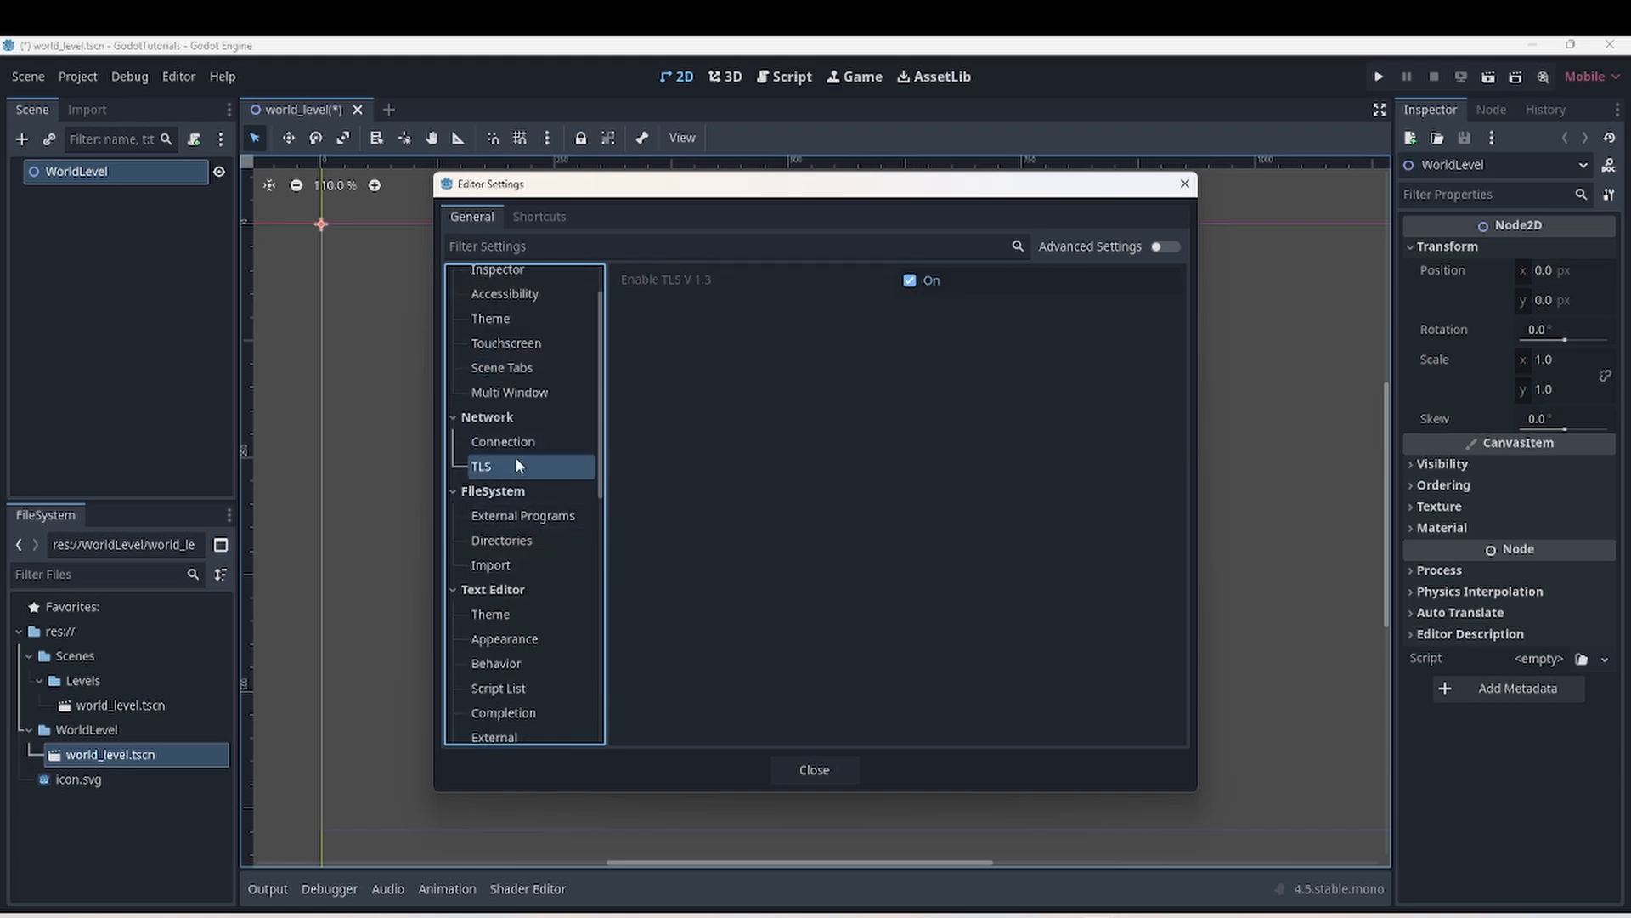
pyautogui.click(535, 517)
pyautogui.click(533, 542)
pyautogui.click(531, 565)
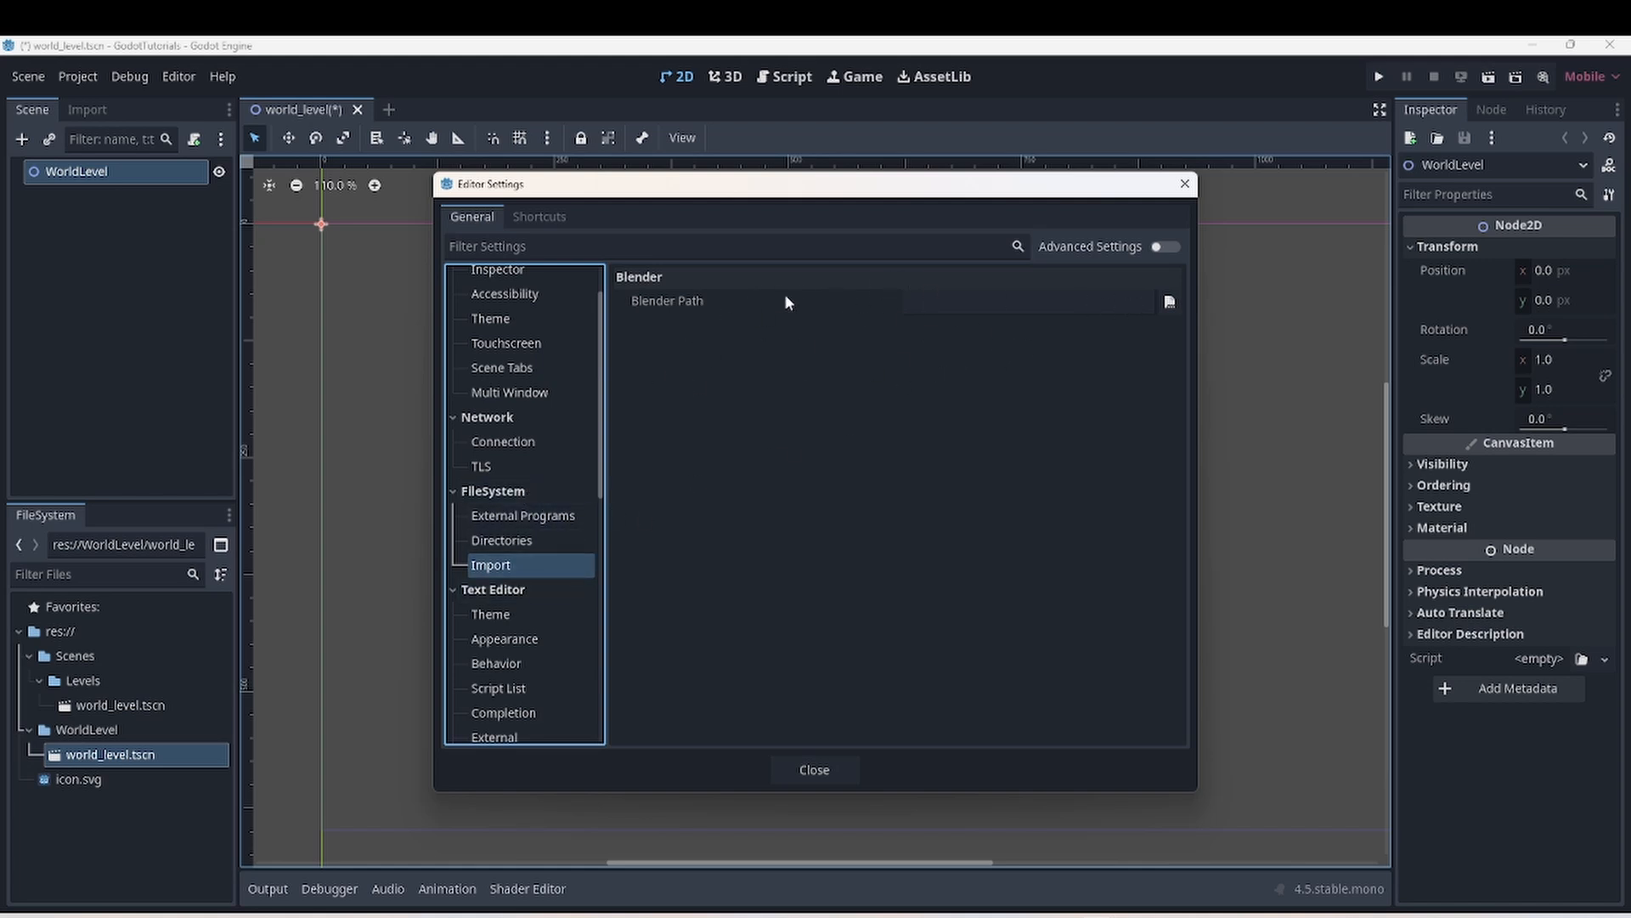
pyautogui.click(813, 769)
# - Review the available debugging options and scene commands, such as Visible Paths and New Scene
pyautogui.click(136, 78)
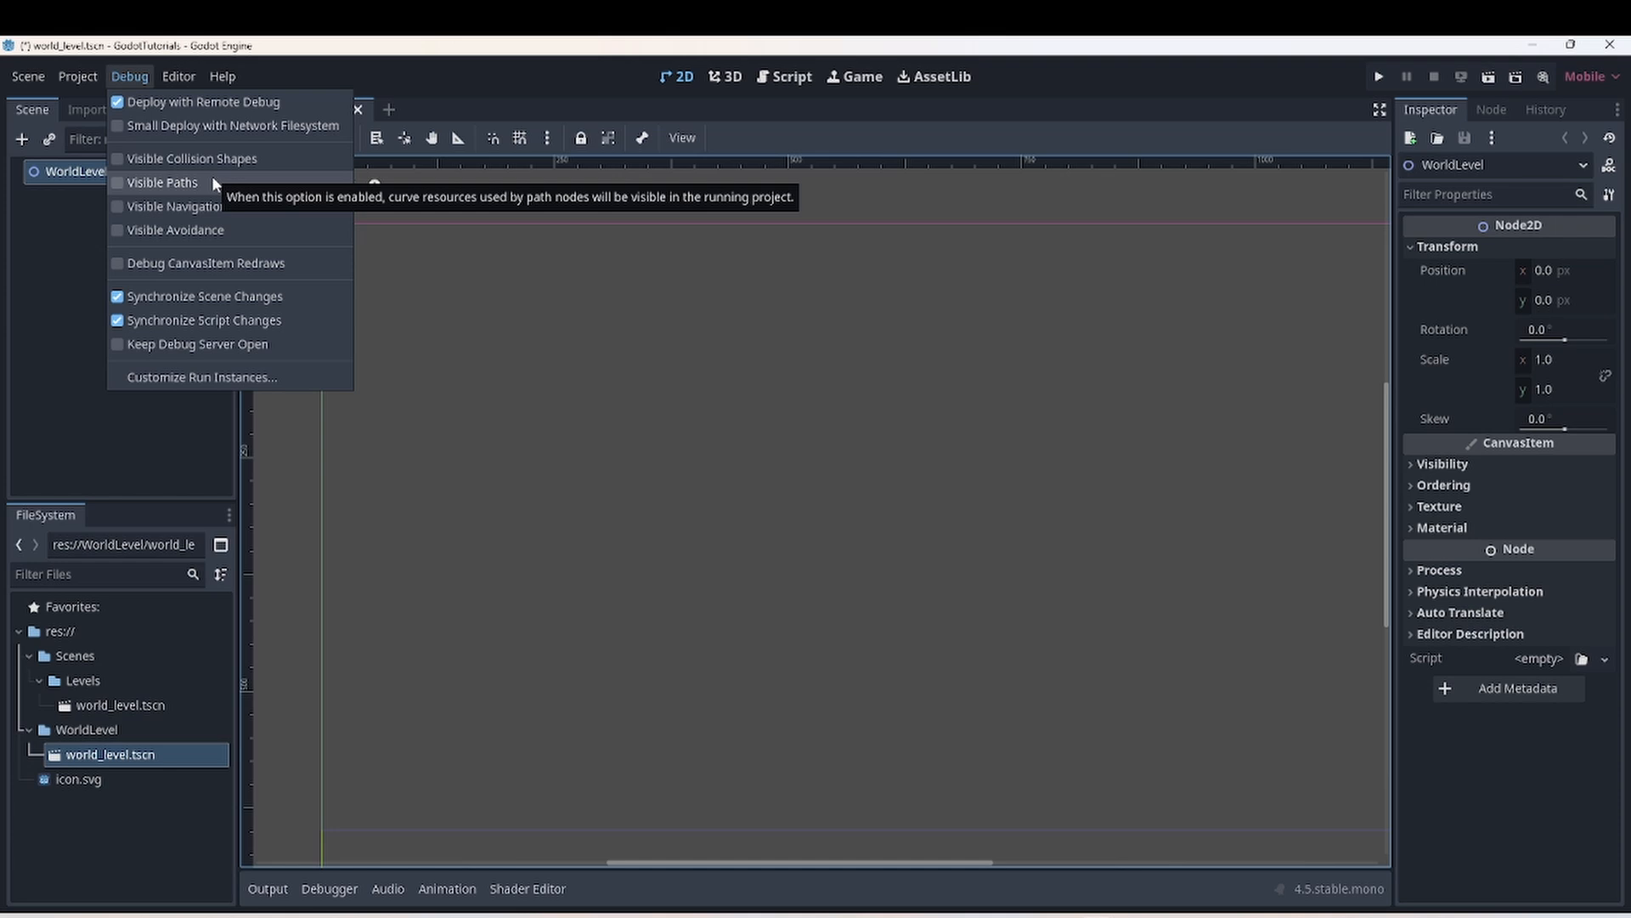
pyautogui.click(223, 182)
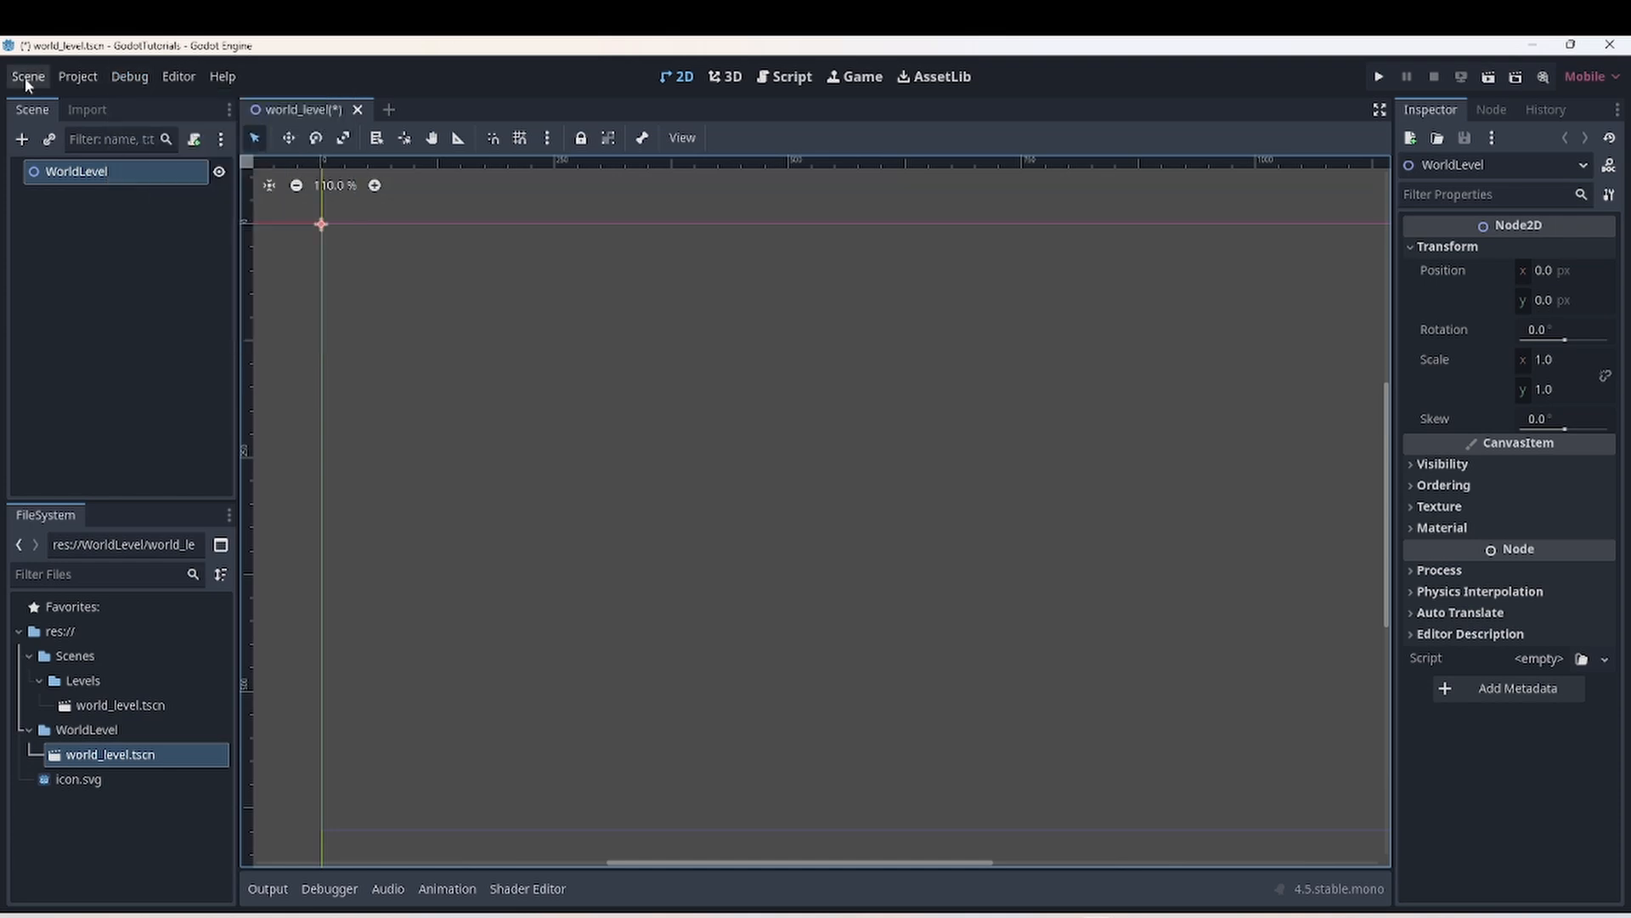
pyautogui.click(27, 79)
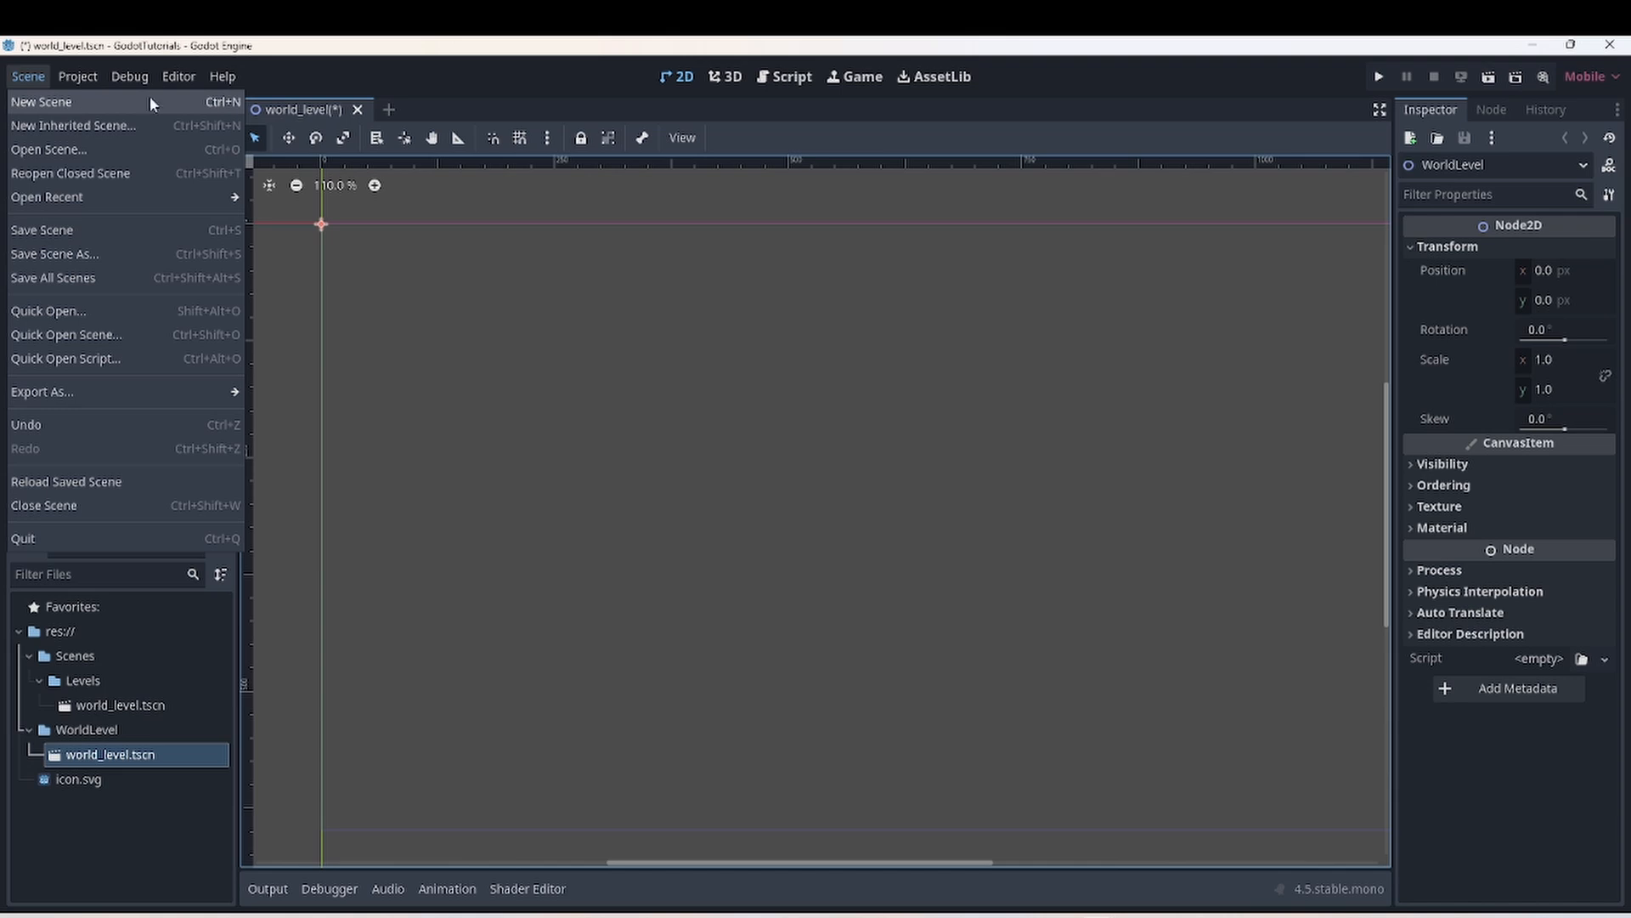
pyautogui.click(117, 262)
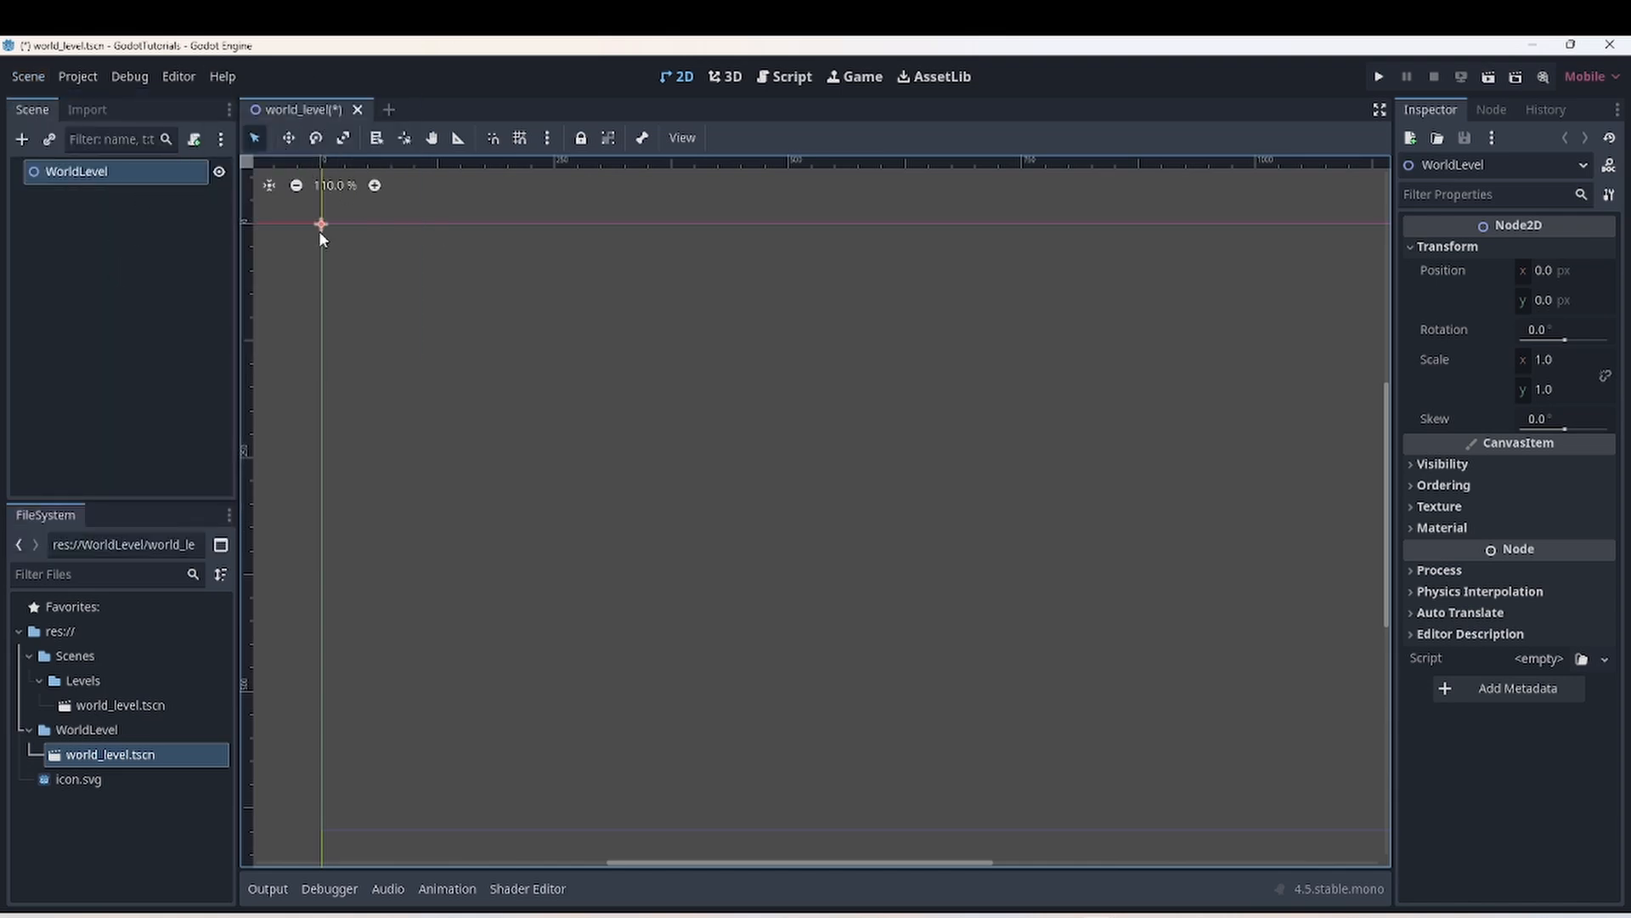
# - Try moving the WorldLevel node across the 2D viewport in Select Mode and undo the move
pyautogui.click(288, 142)
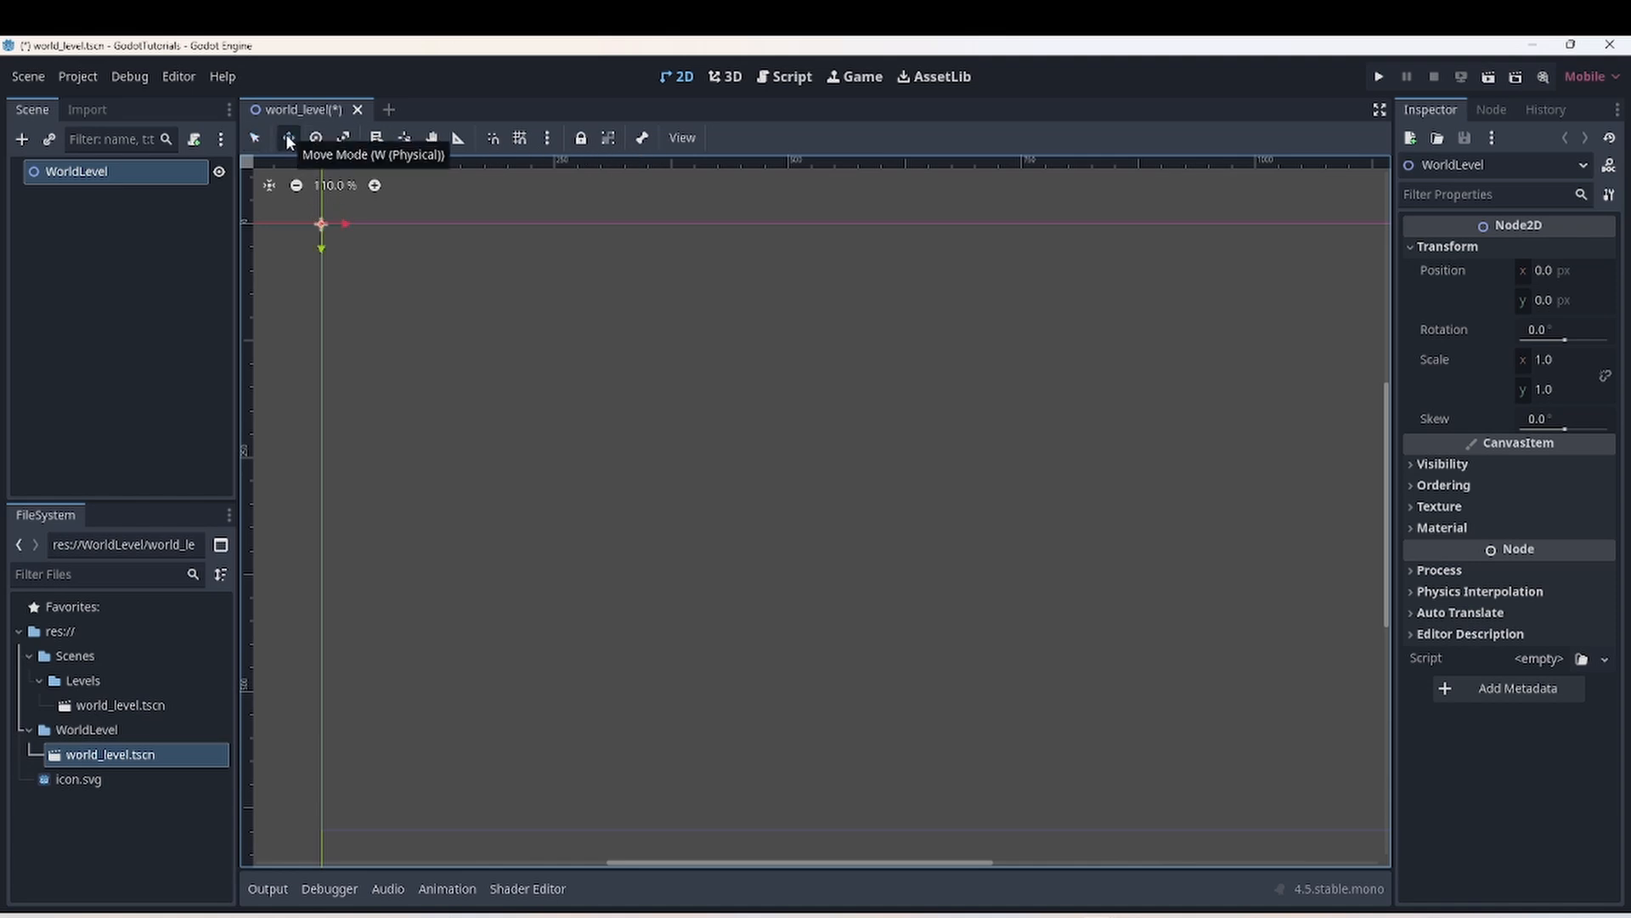
pyautogui.press('q')
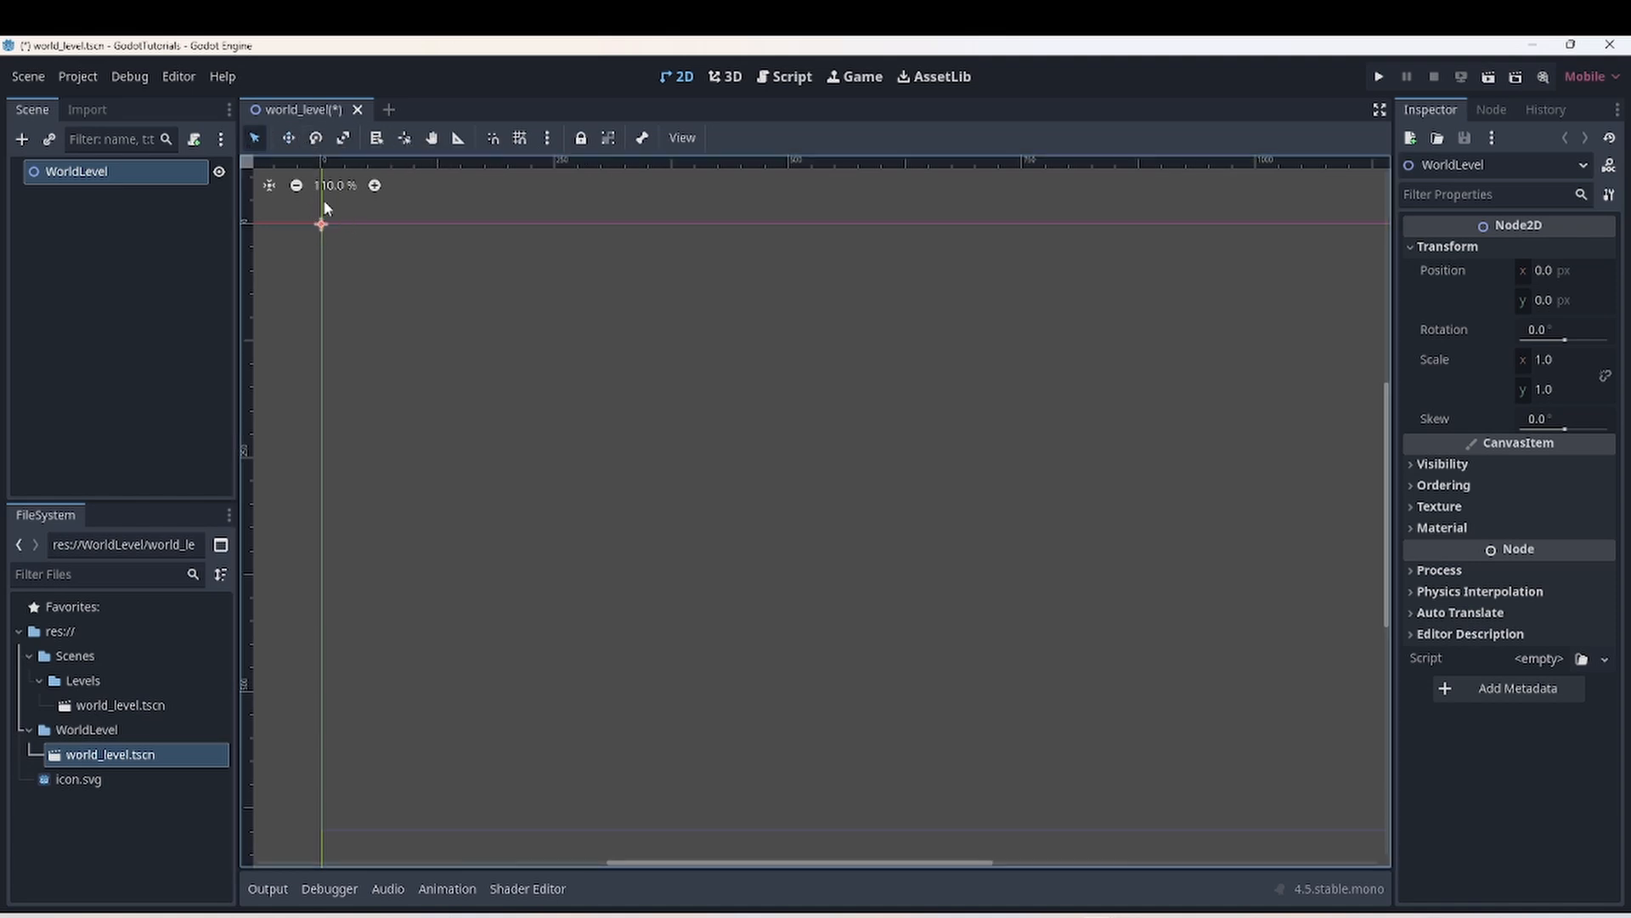
pyautogui.moveTo(322, 225); pyautogui.dragTo(788, 368)
pyautogui.hotkey('ctrl', 'z')
# - Move the WorldLevel node in Move Mode to about X 185 px, Y 32 px
pyautogui.press('w')
pyautogui.moveTo(345, 225); pyautogui.dragTo(459, 251)
# - Try rotating the WorldLevel node to about -159.2° and scaling it along X, undoing each change
pyautogui.click(316, 138)
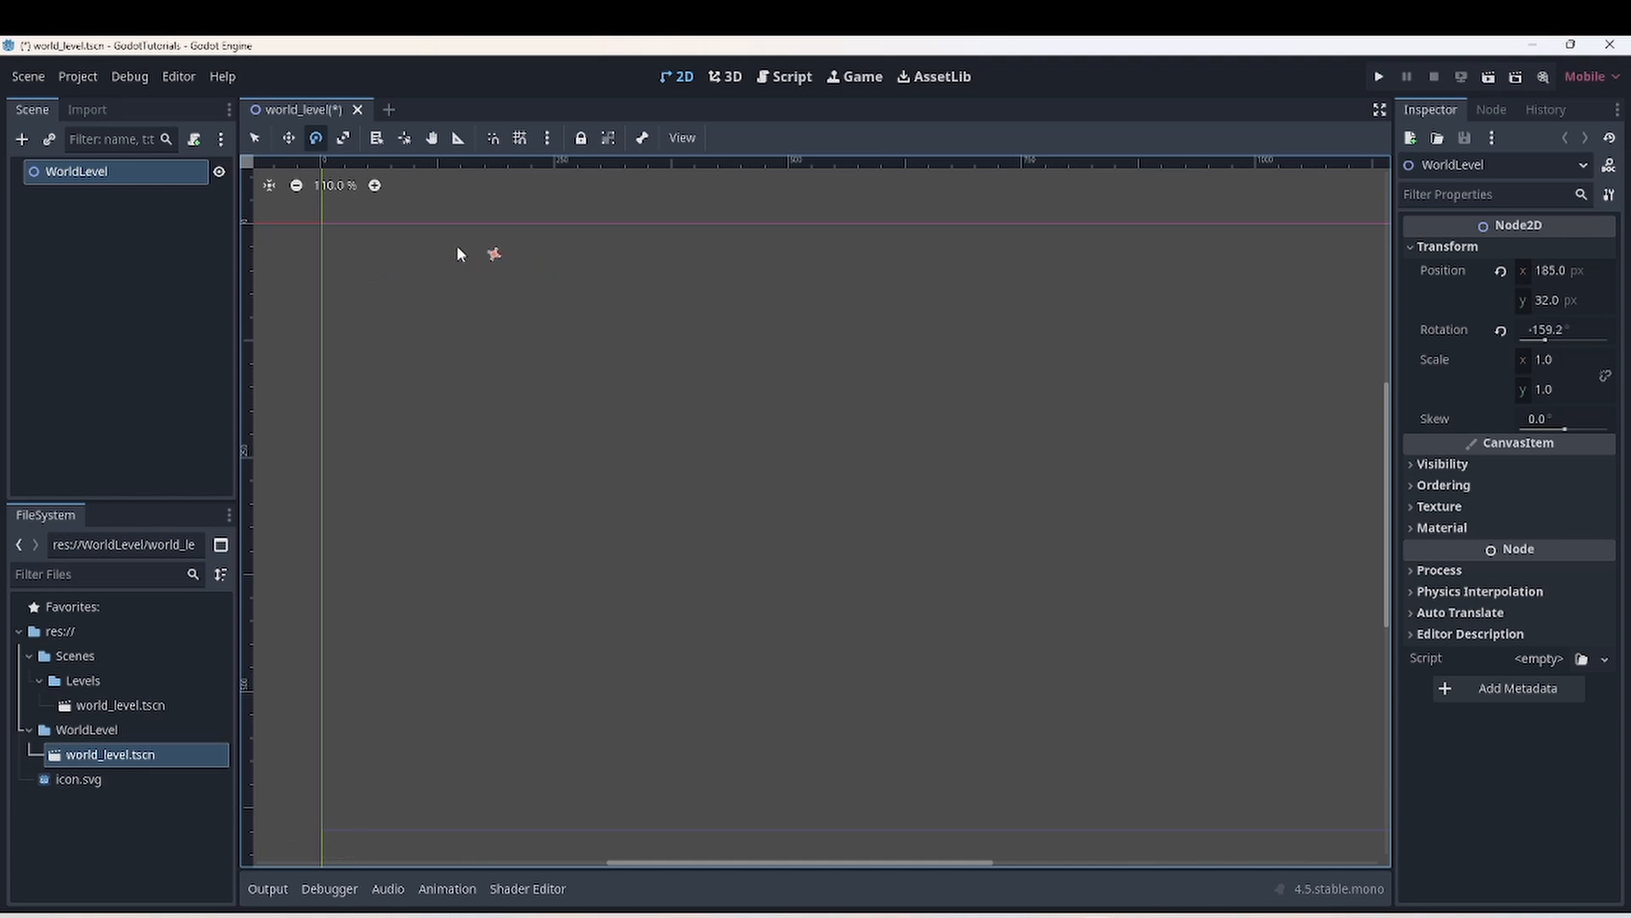
pyautogui.hotkey('ctrl', 'z')
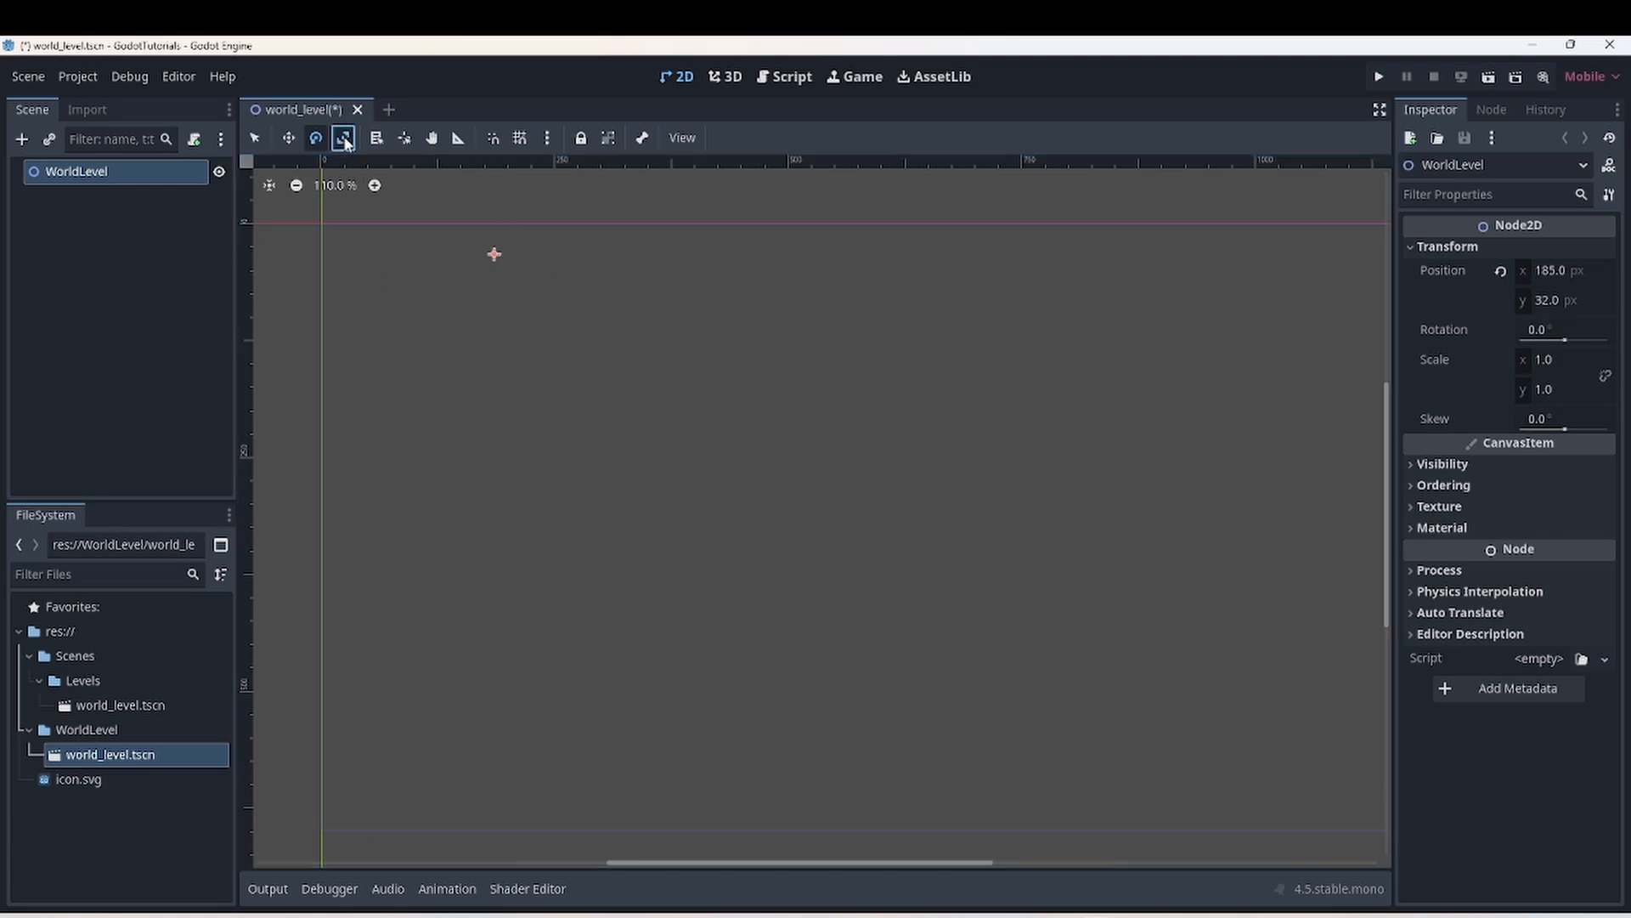
pyautogui.press('s')
pyautogui.moveTo(524, 255); pyautogui.dragTo(596, 258)
pyautogui.hotkey('ctrl', 'z')
# - Enable grid snapping and move the WorldLevel node near the origin, to X 4 px, Y 4 px
pyautogui.click(522, 139)
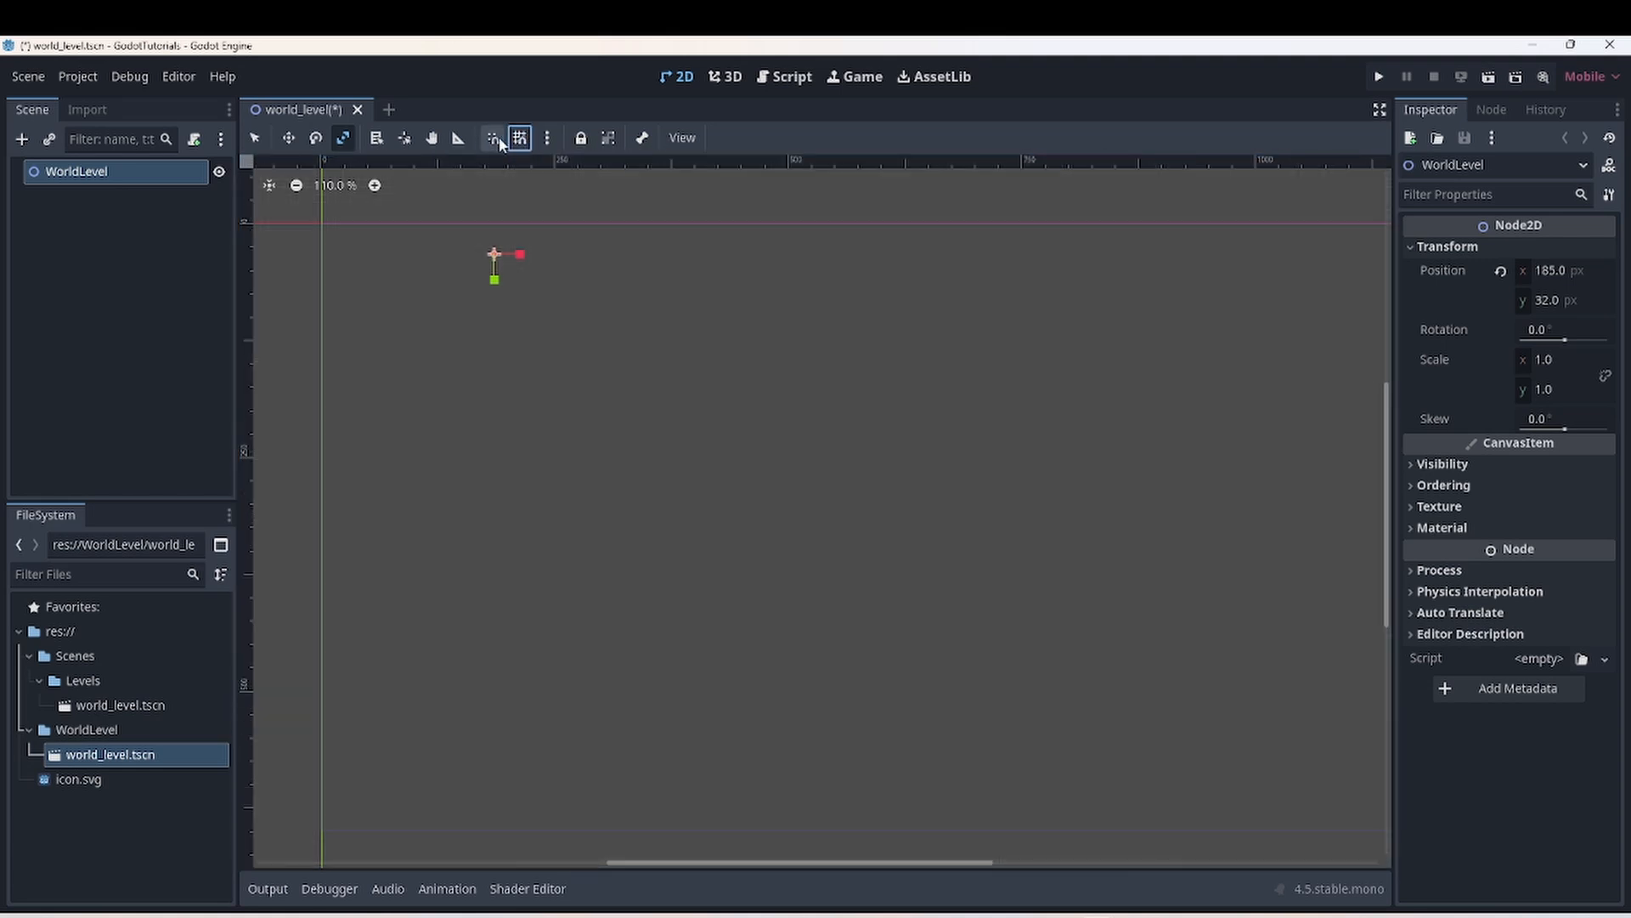
pyautogui.click(294, 139)
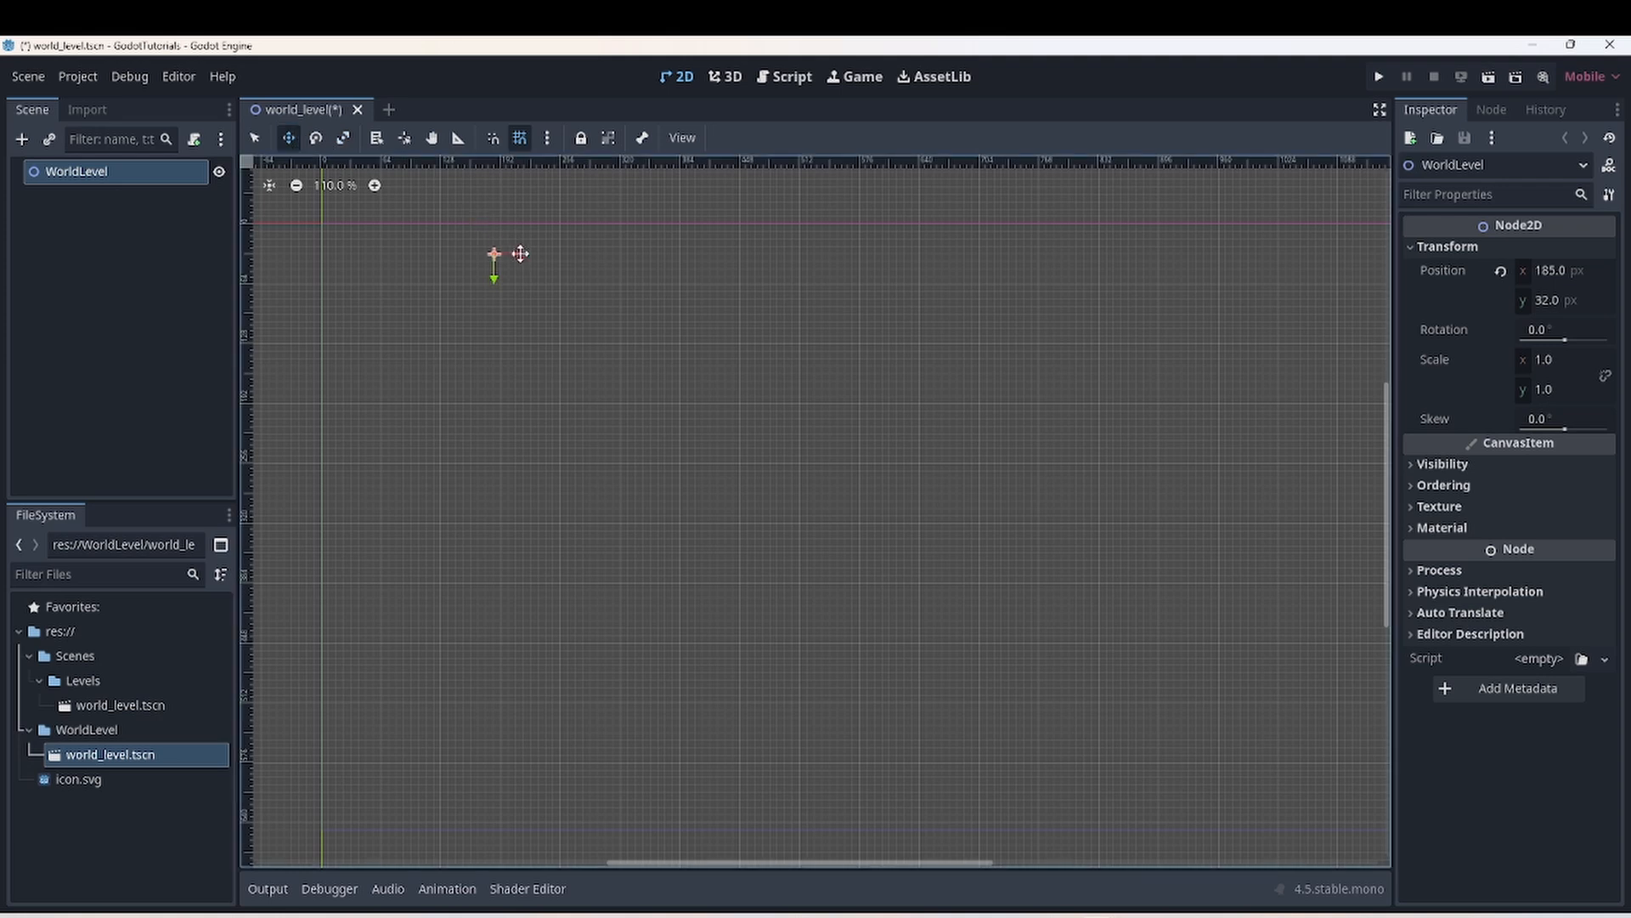
pyautogui.moveTo(522, 268); pyautogui.dragTo(324, 227)
# - Turn off snapping in the 2D viewport and return to Select Mode
pyautogui.click(493, 138)
pyautogui.click(520, 138)
pyautogui.click(255, 137)
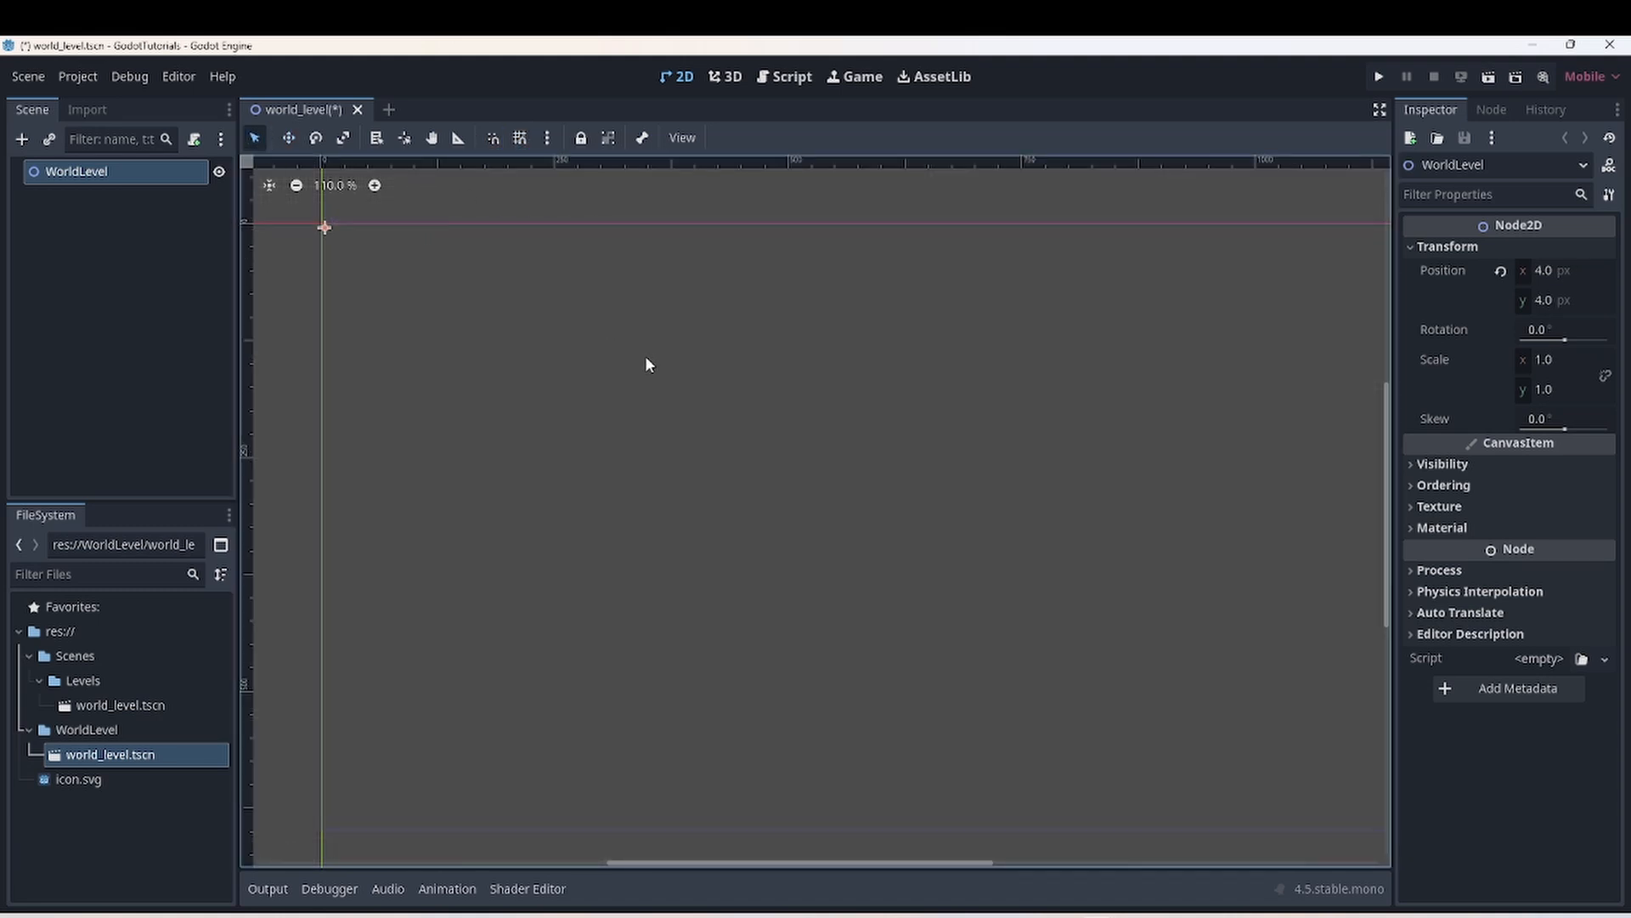